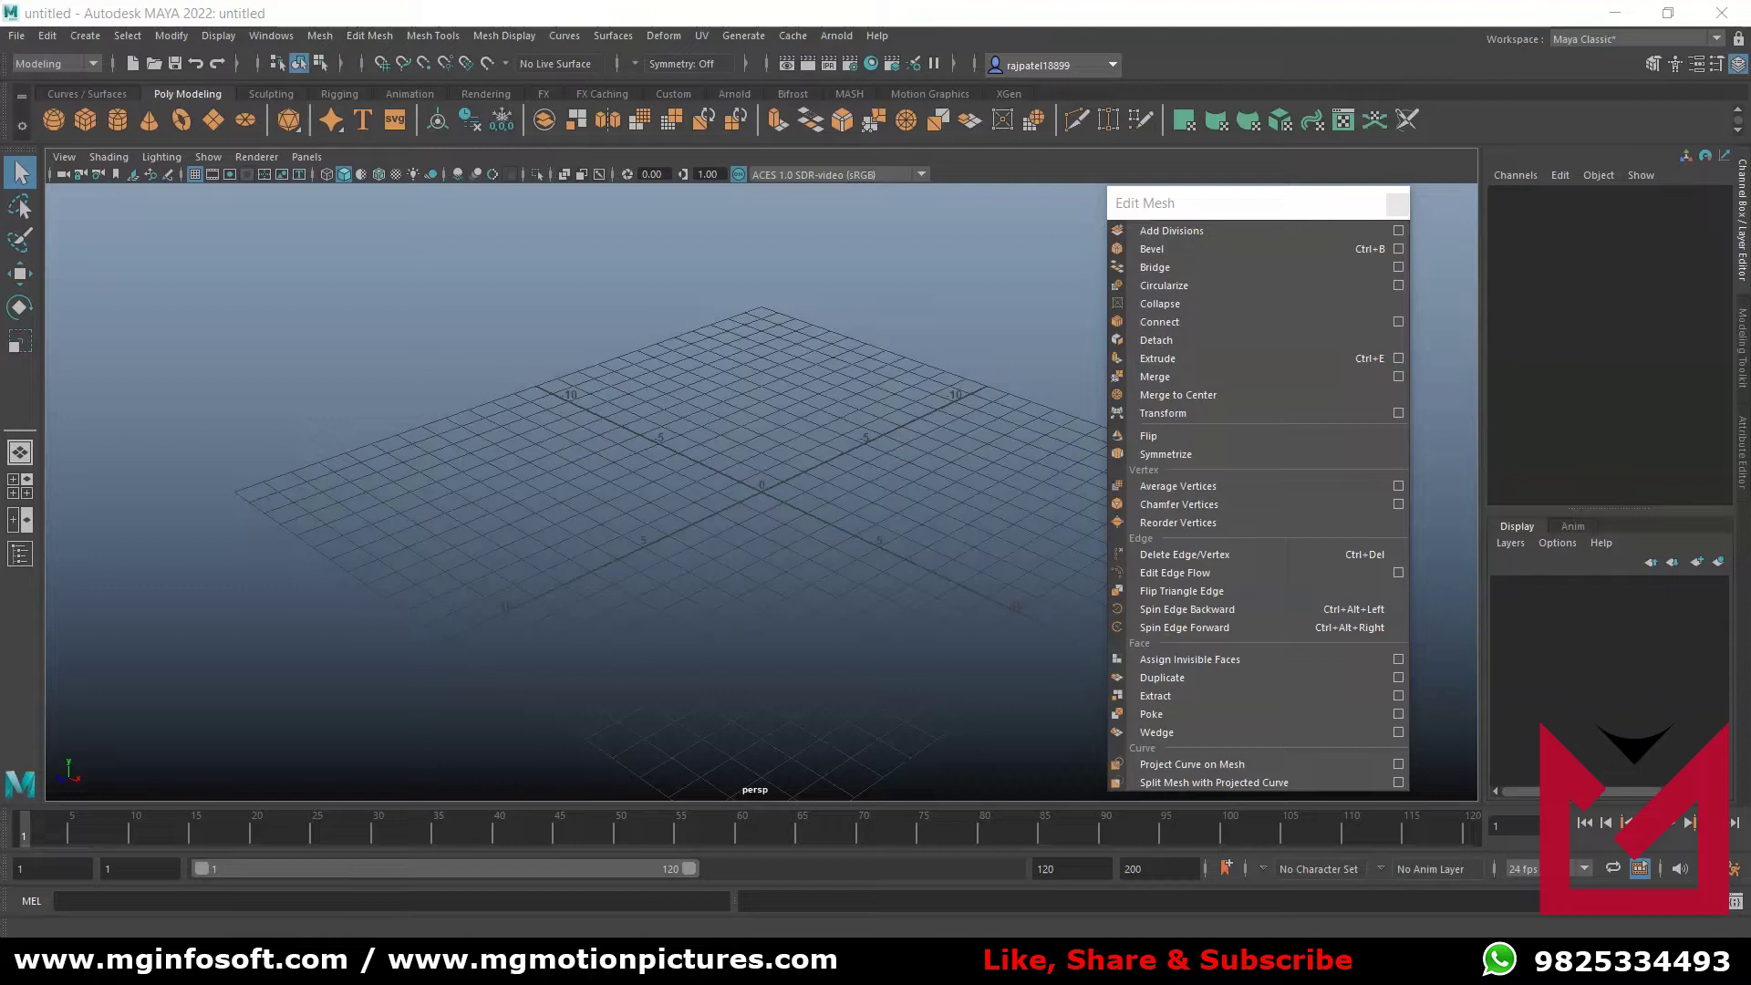
- Create a polygon cube at the origin and scale it uniformly to about 9.68
left_click(86, 121)
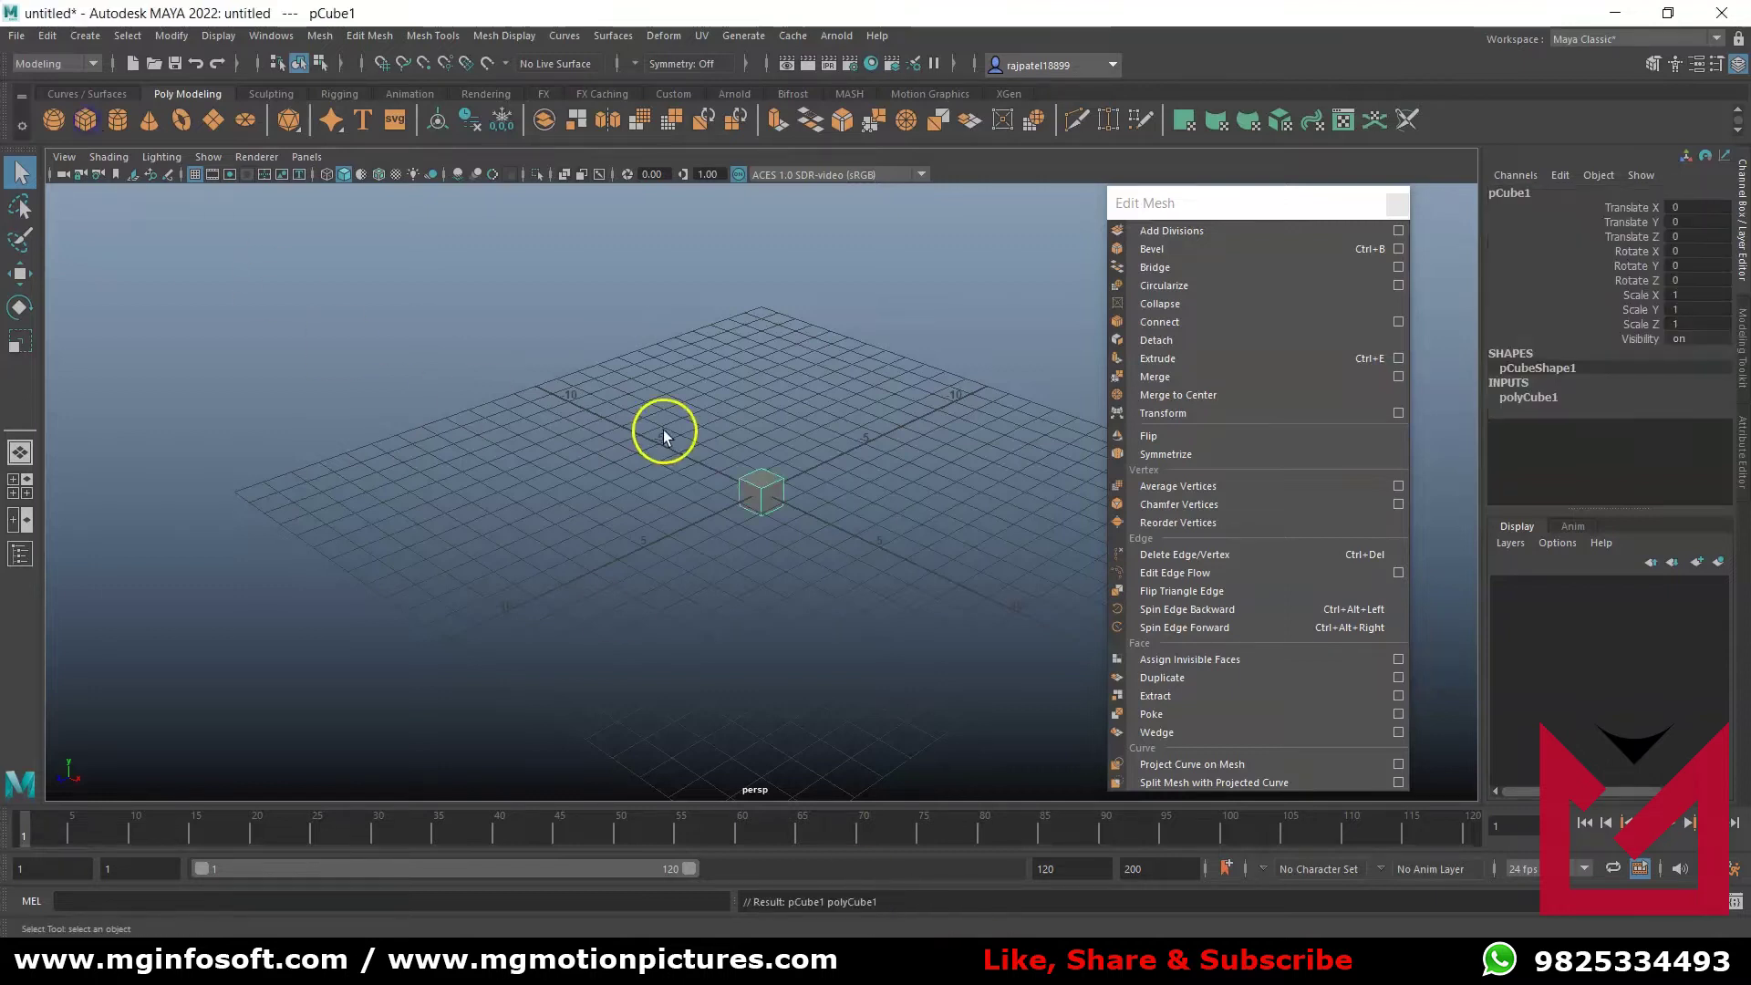
key("r")
left_click_drag(763, 492, 994, 620)
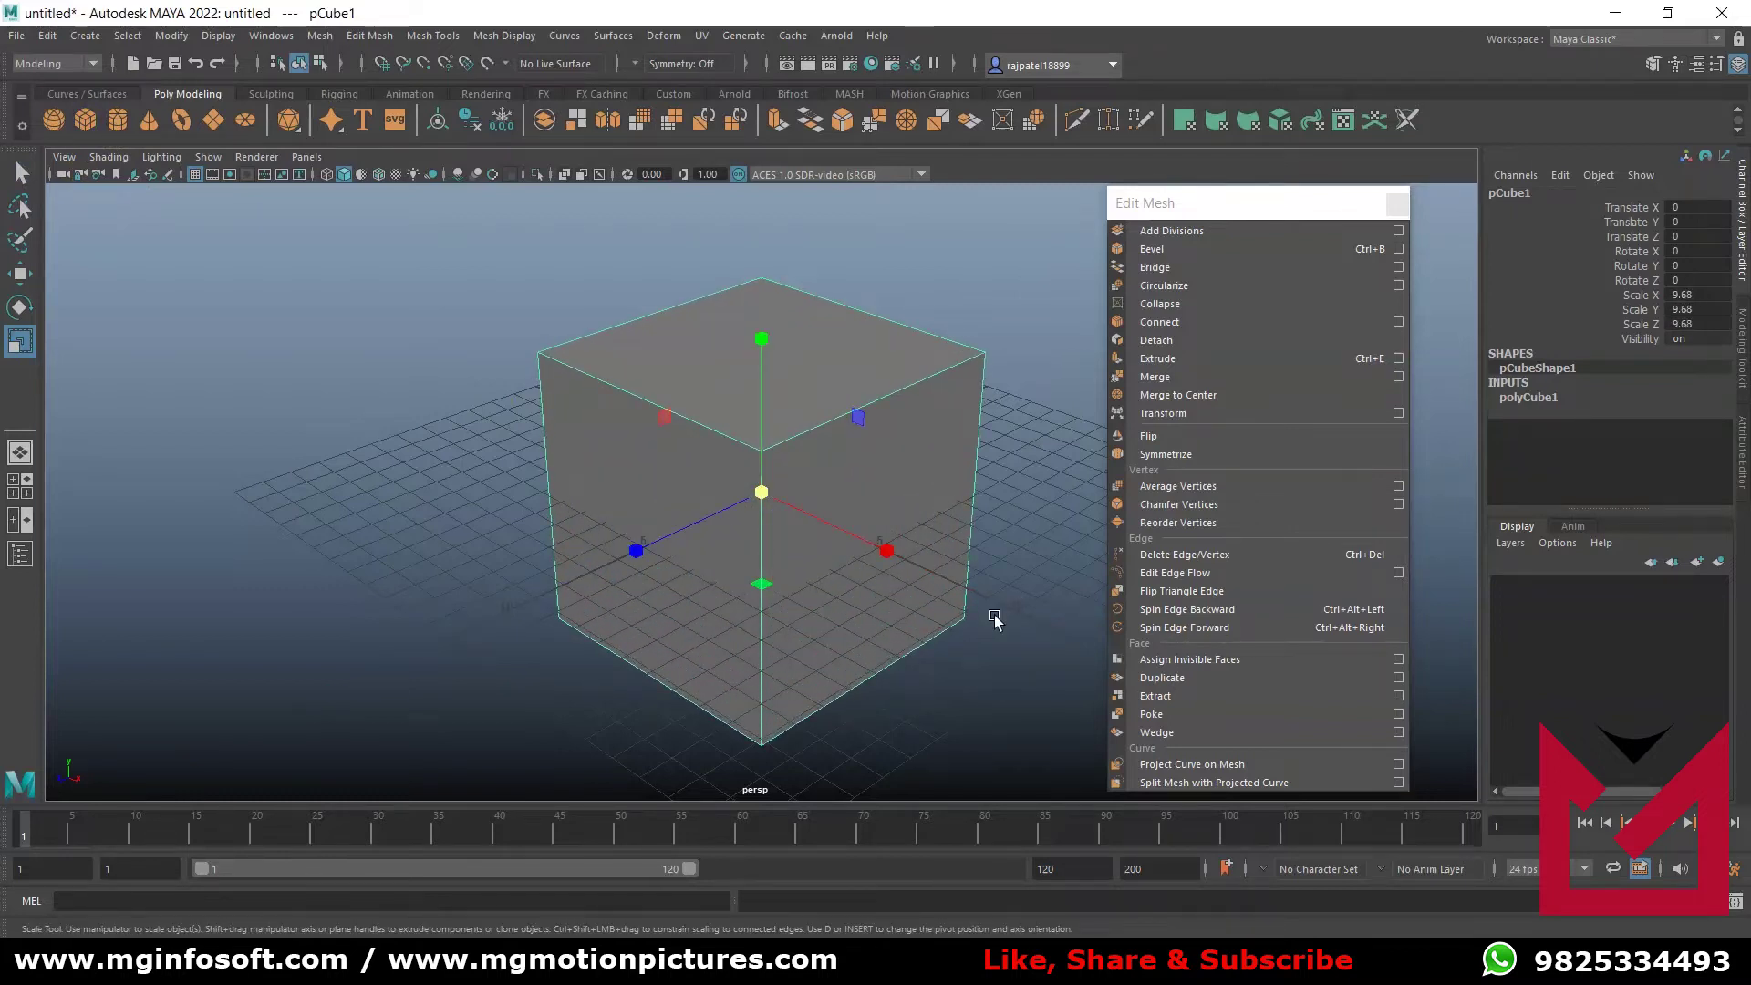
left_click(1003, 618)
- Set the cube's width, height and depth subdivisions to 6 and hide the viewport grid
left_click(1563, 396)
left_click_drag(1588, 455, 1596, 485)
middle_click_drag(985, 605, 1029, 591)
left_click(192, 174)
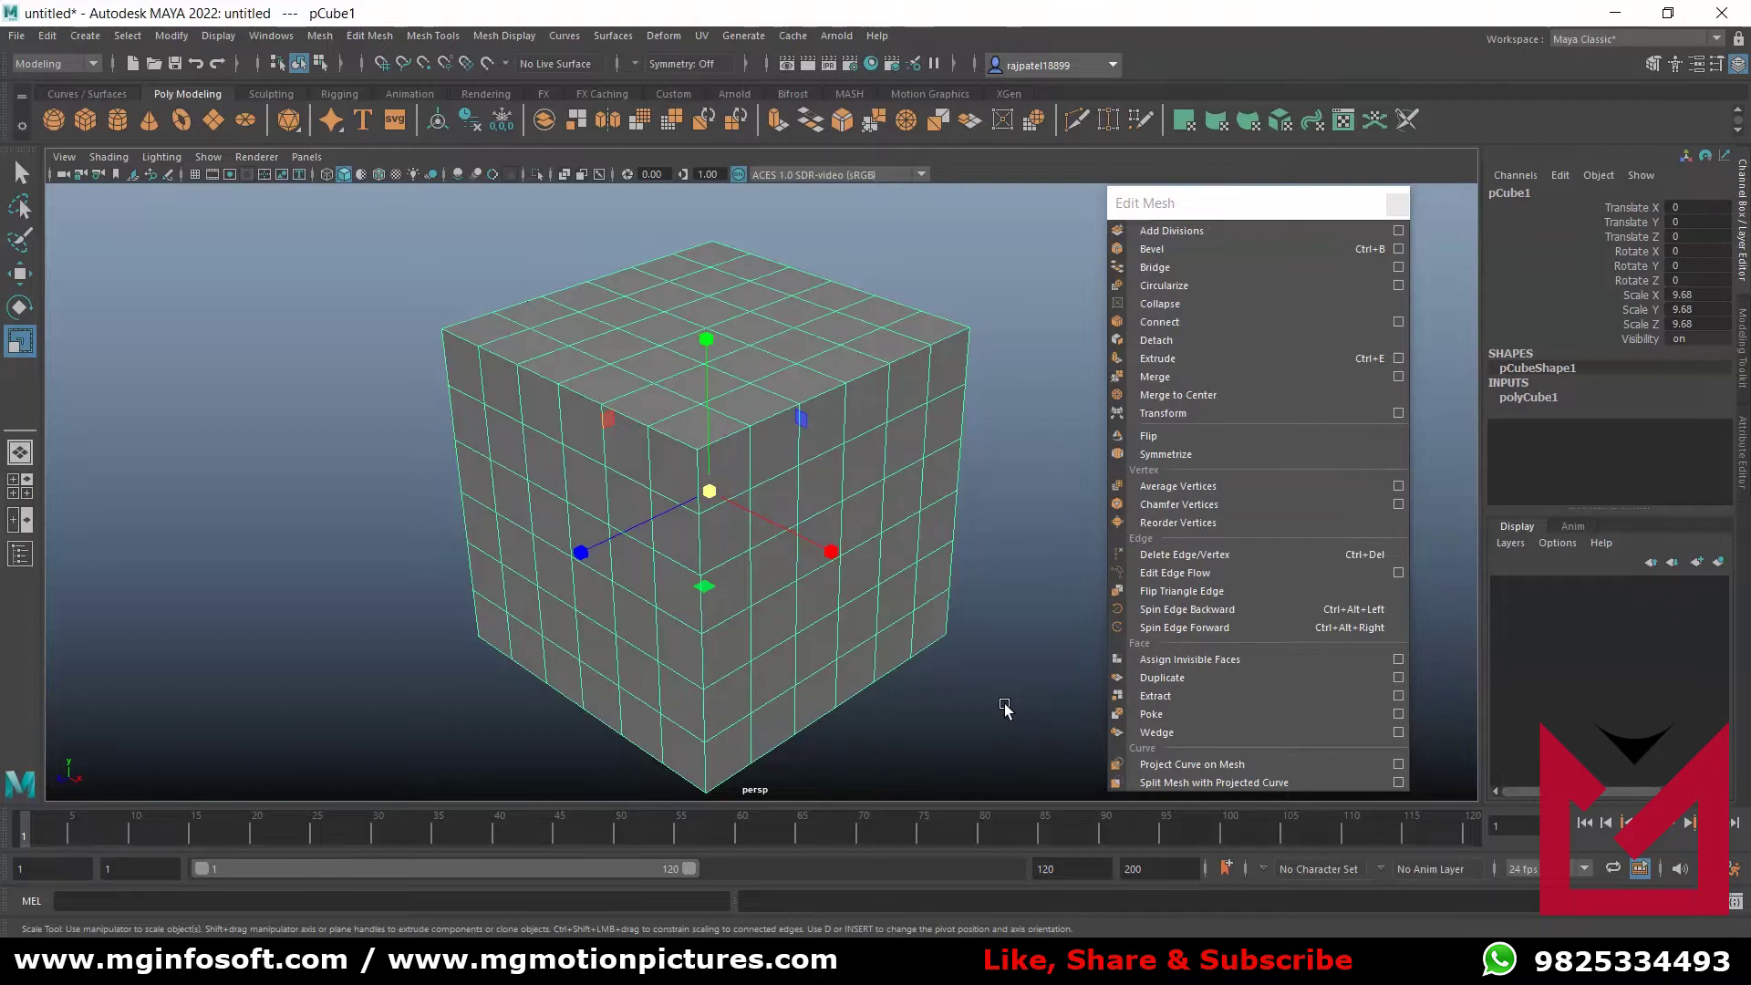
- Activate the Show Manipulator Tool for the cube and move its floating settings box farther away from the mesh
left_click(172, 37)
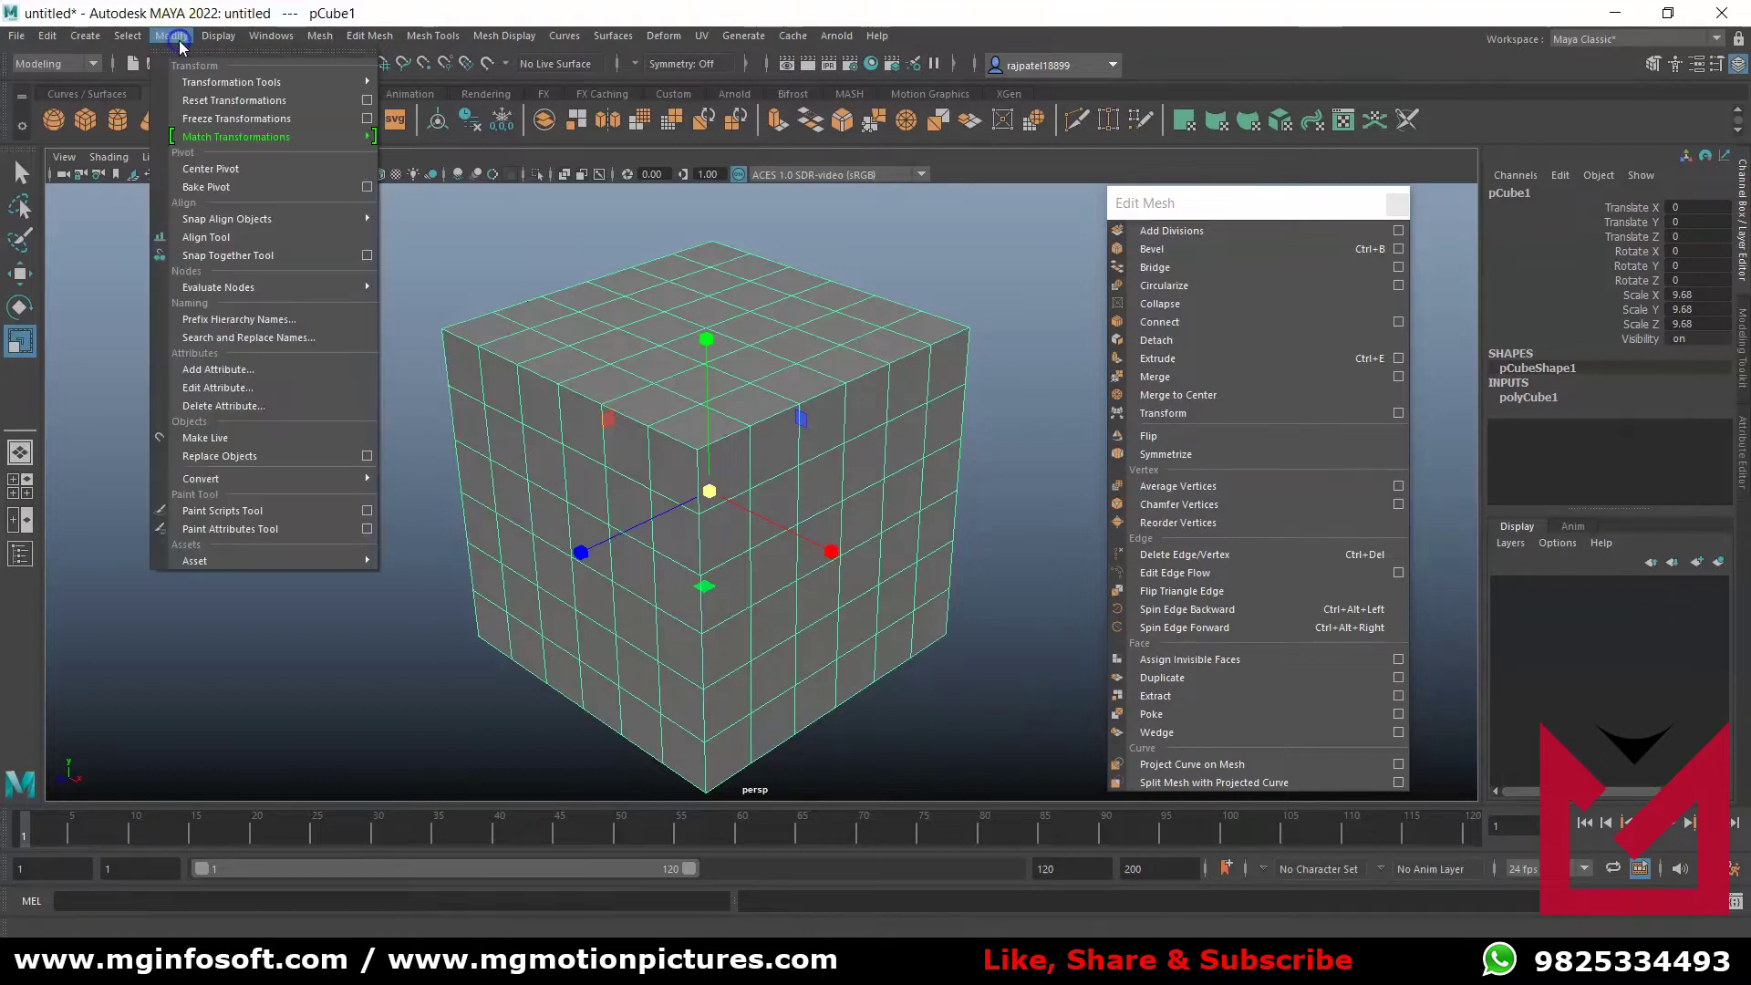
mouse_move(259, 85)
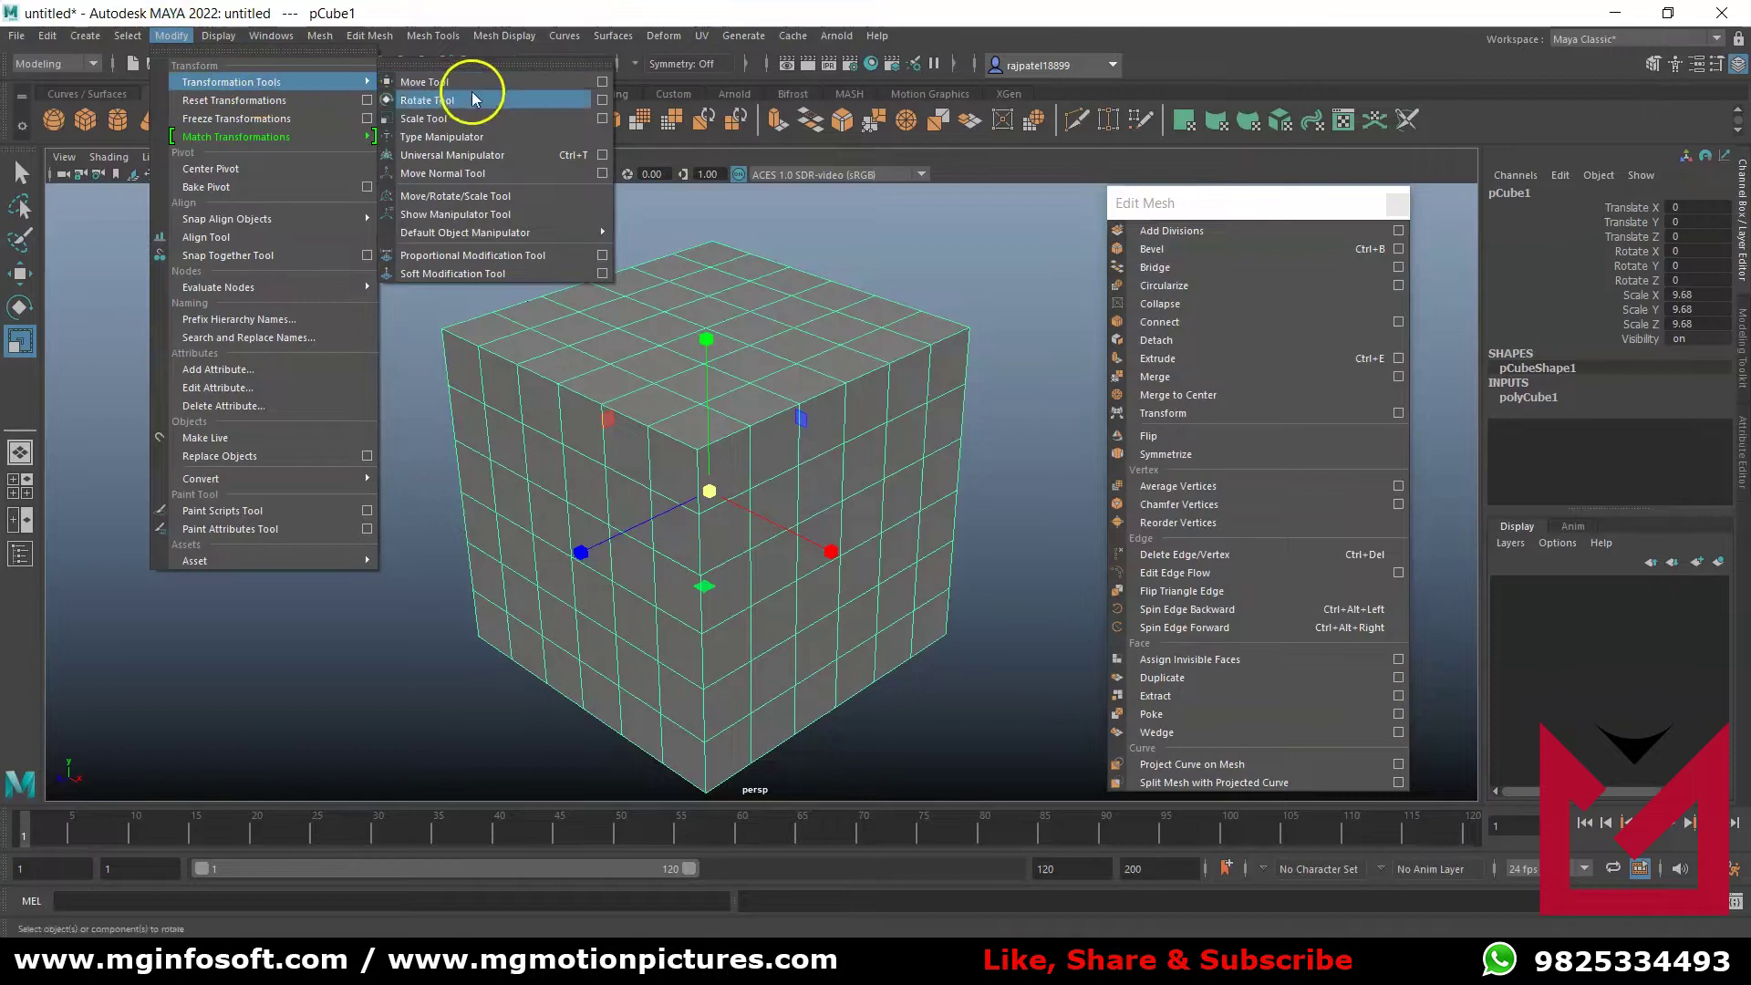
left_click(493, 216)
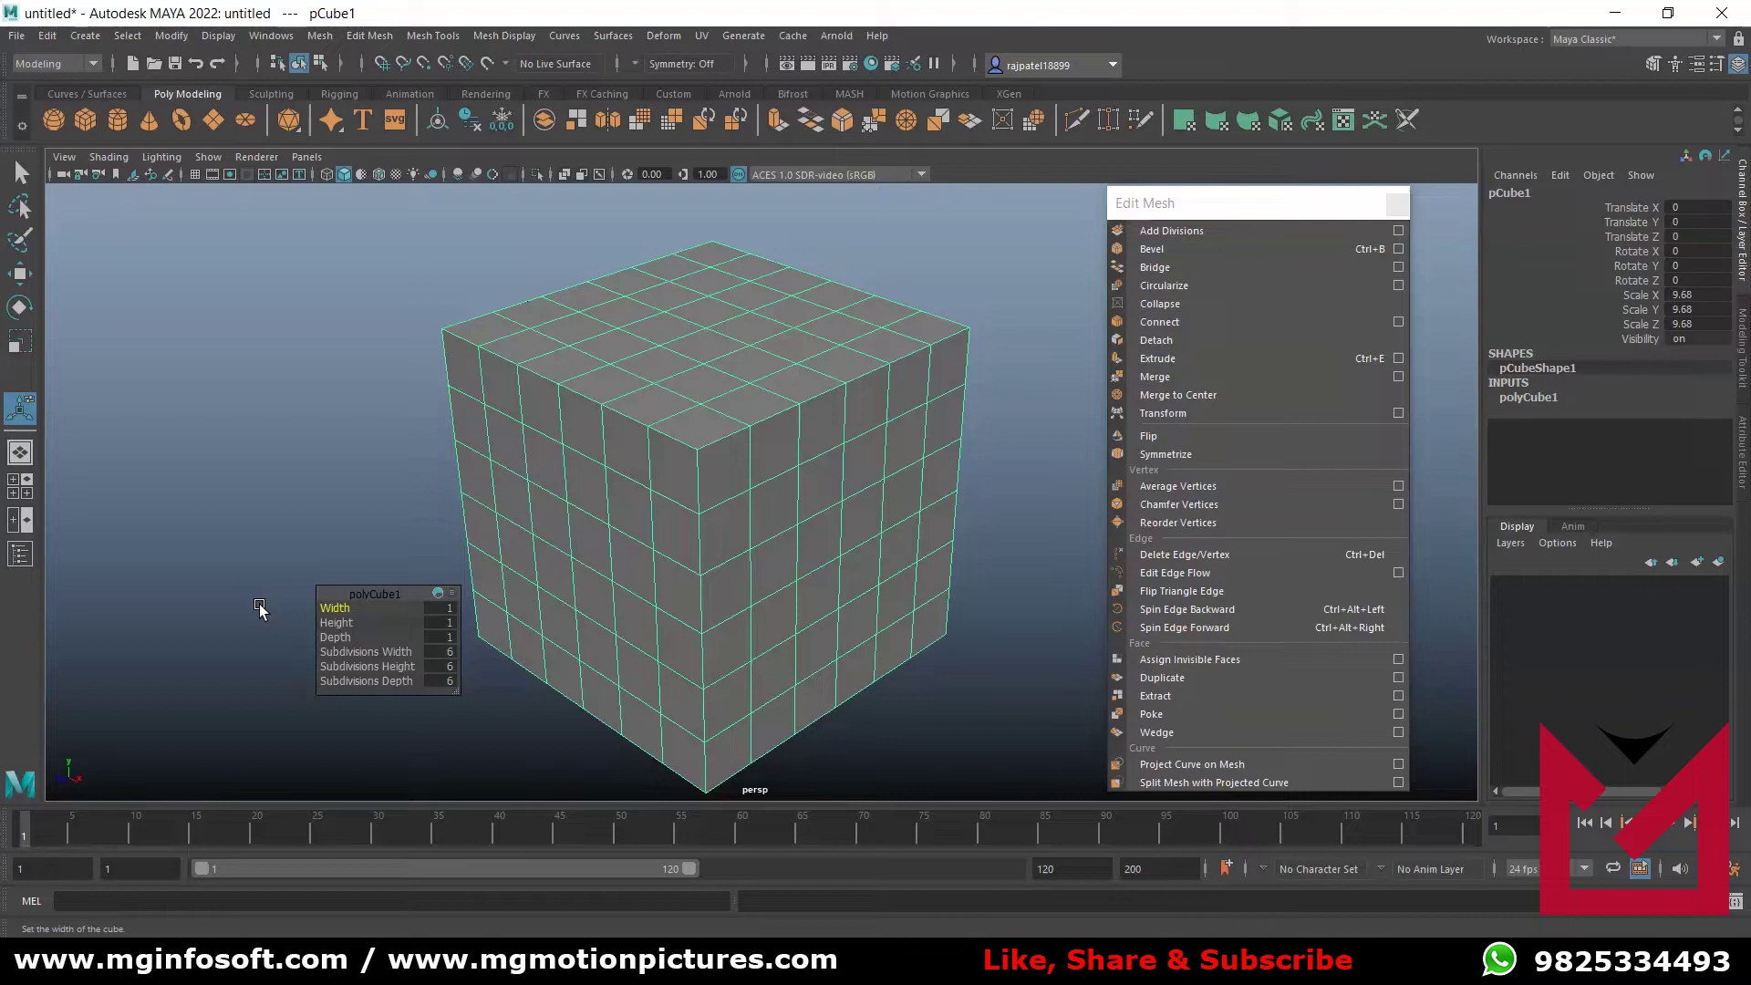
middle_click_drag(389, 635, 260, 605)
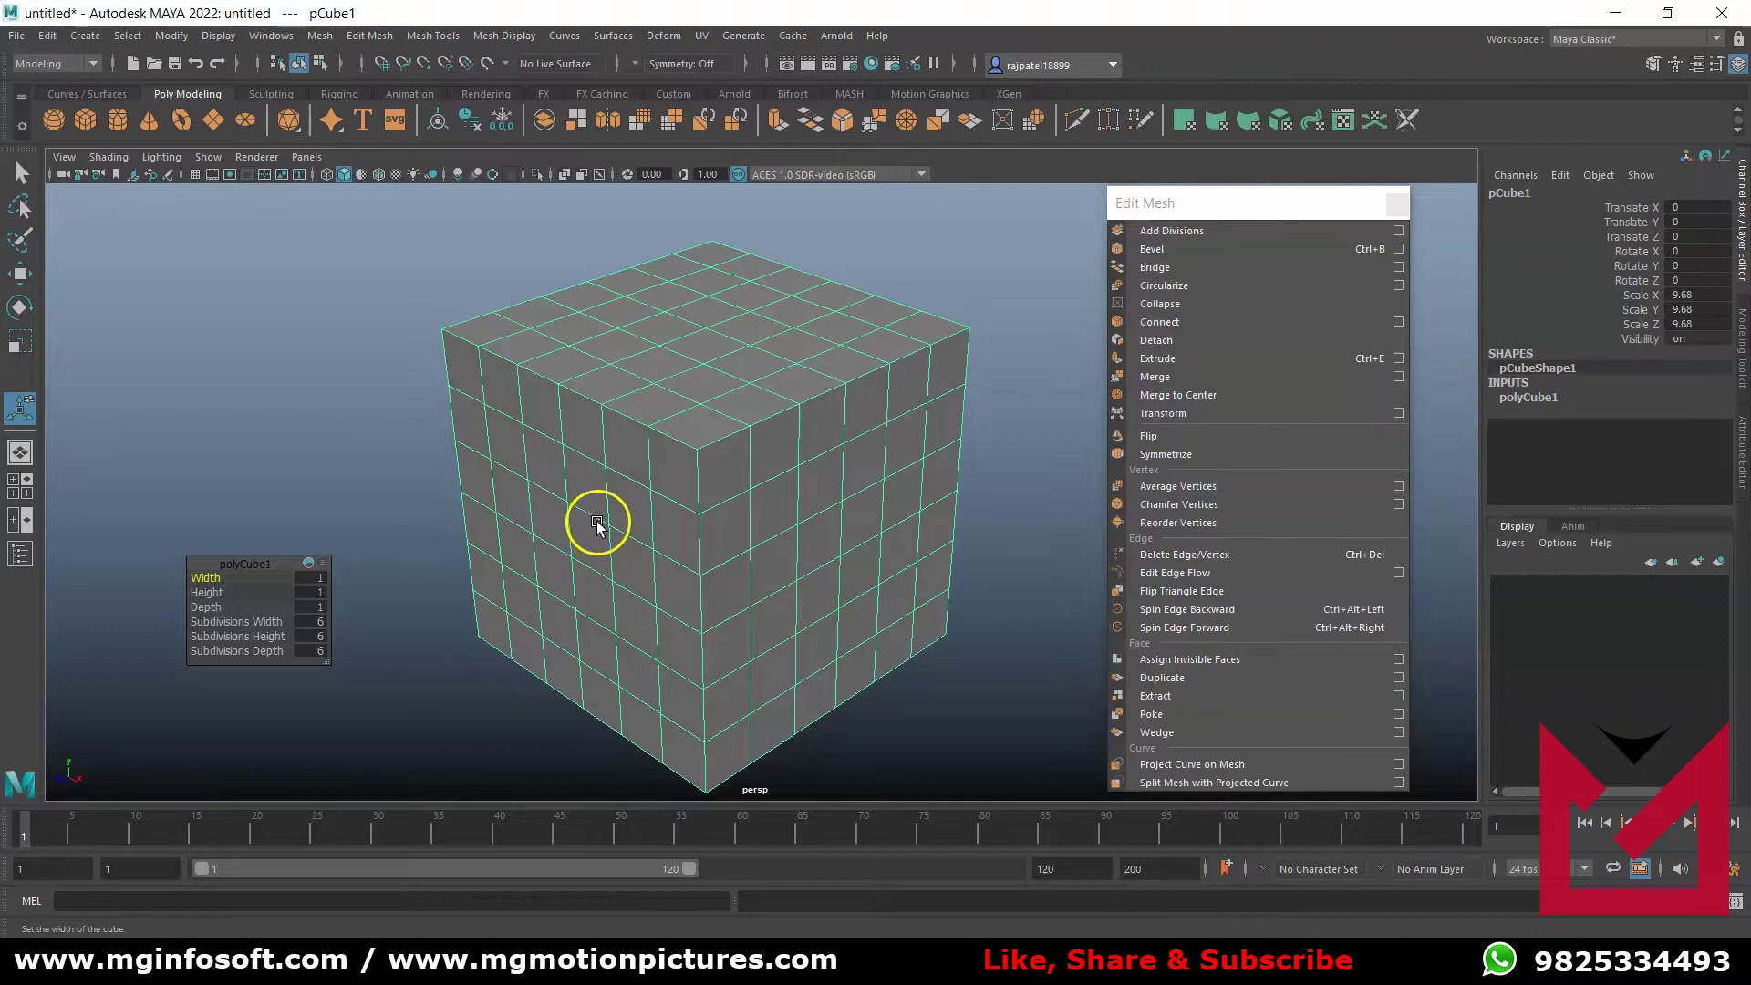
- Extrude one vertex on the cube's +Z side with width 0.5, length 0.9 and 7 divisions
right_click_drag(599, 522, 544, 465)
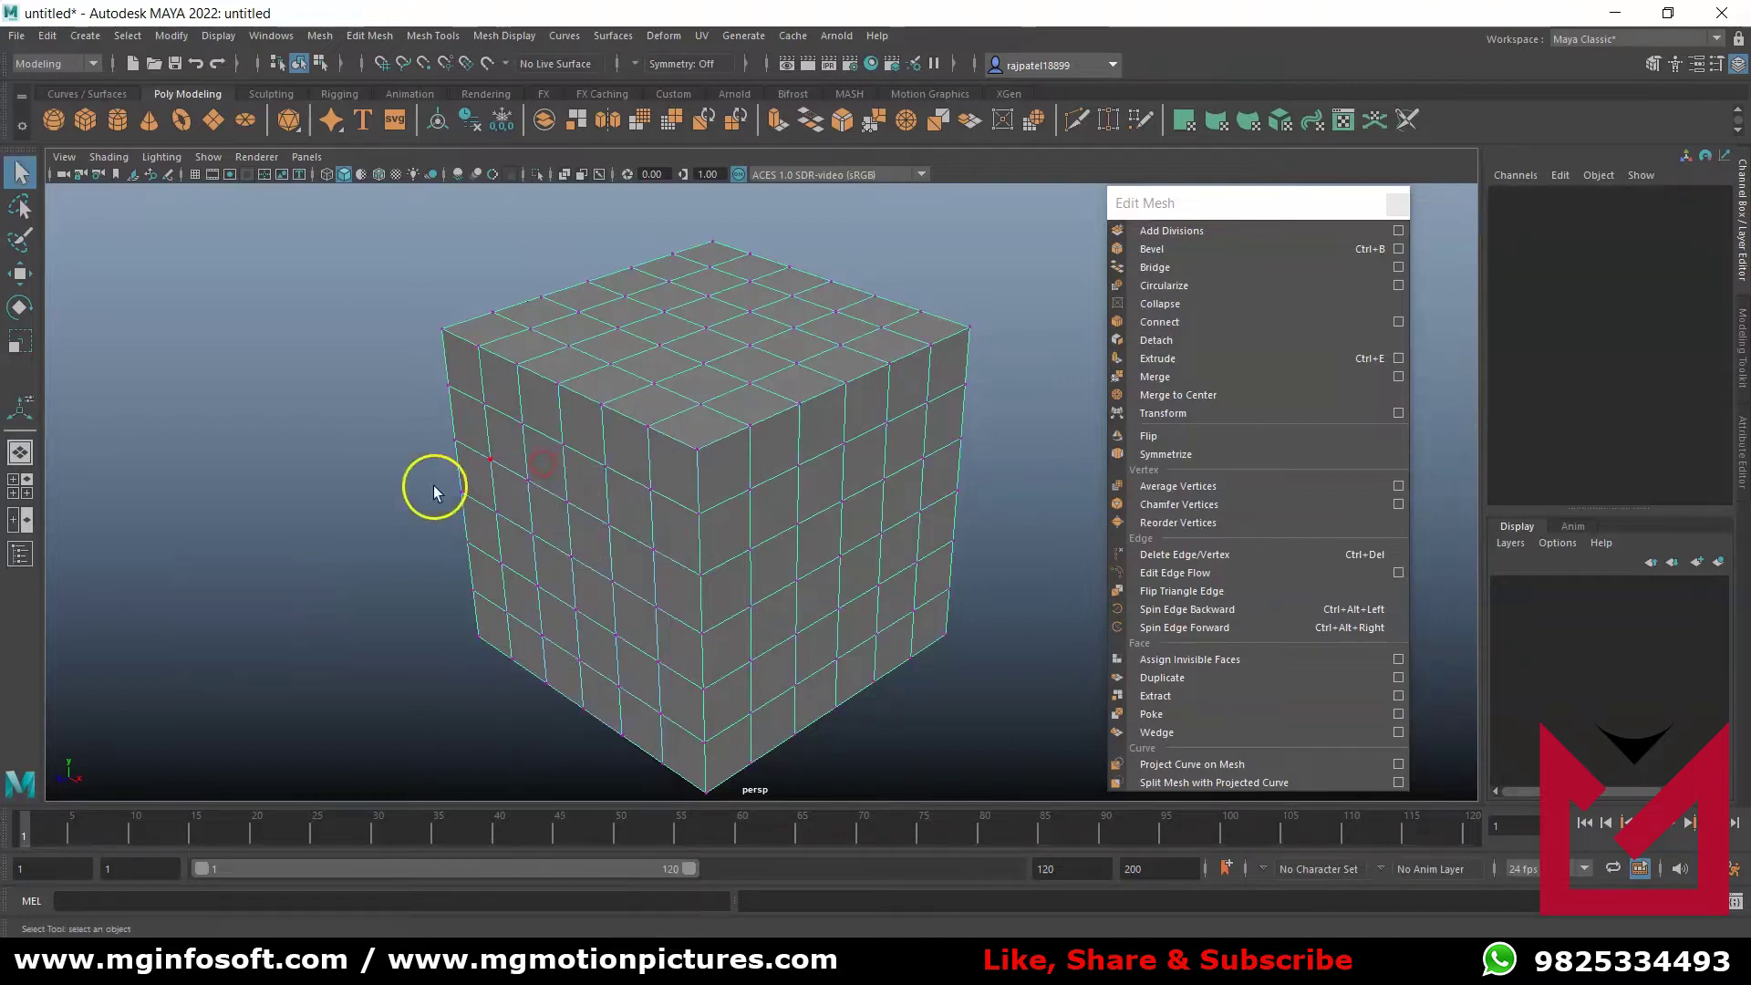
left_click(568, 502)
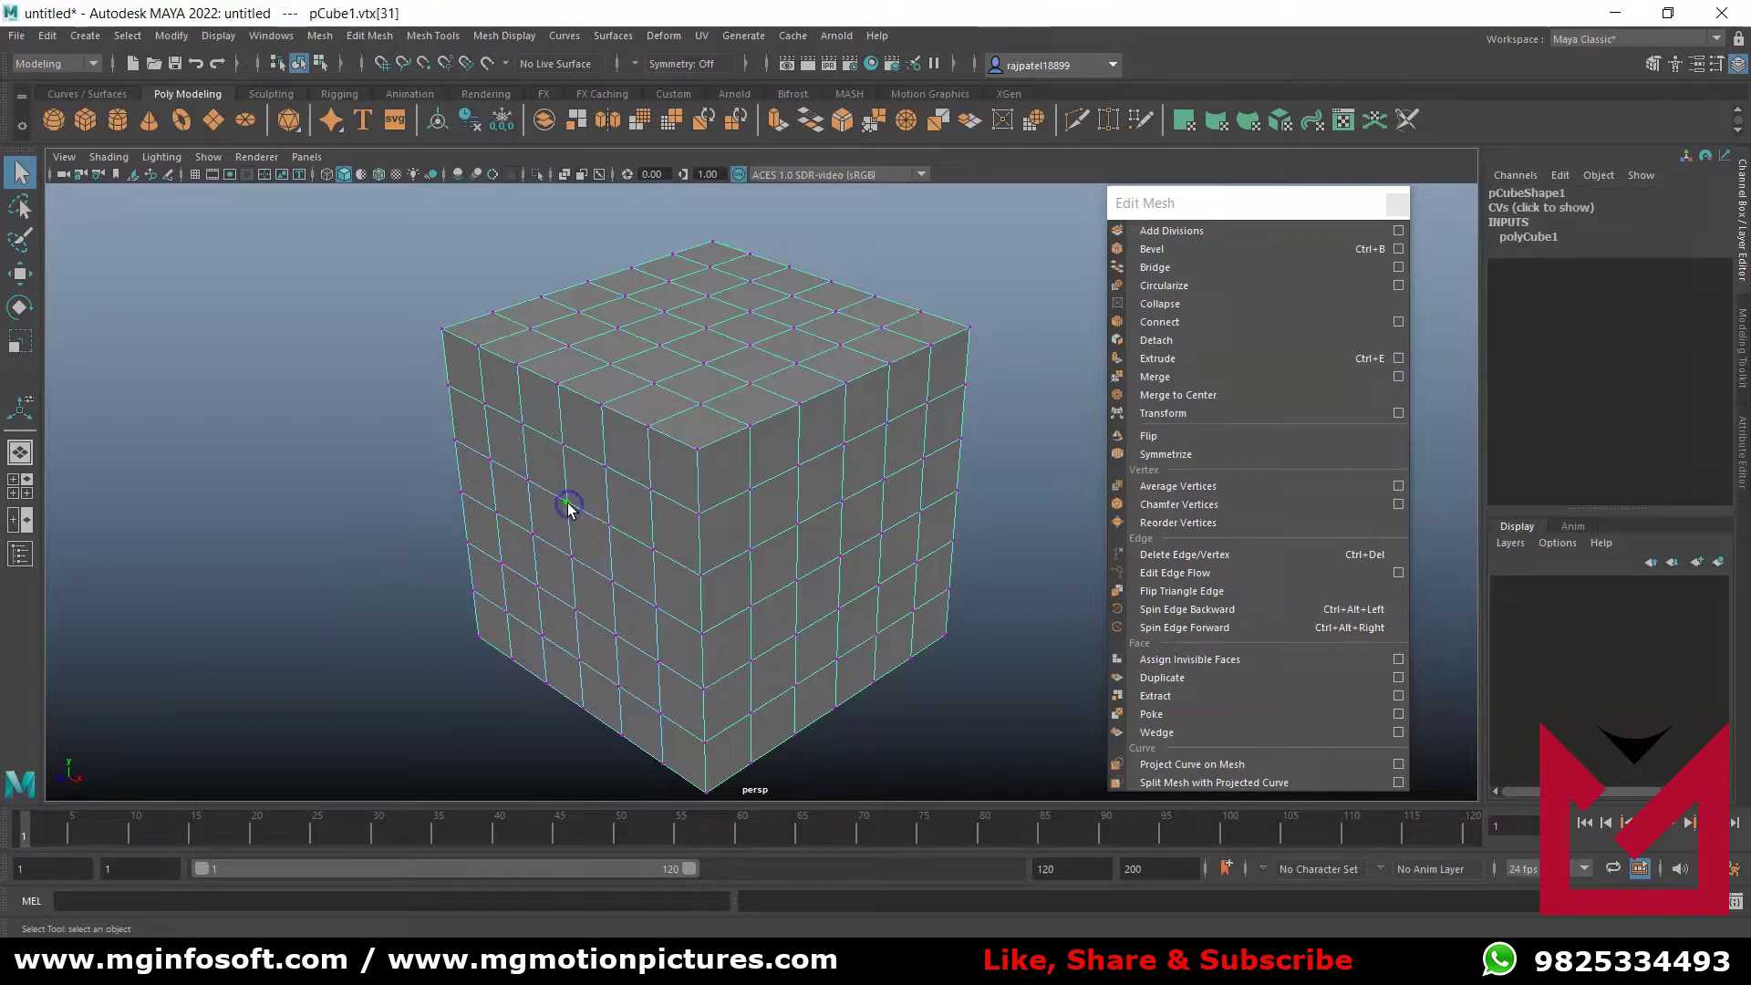
left_click(1186, 359)
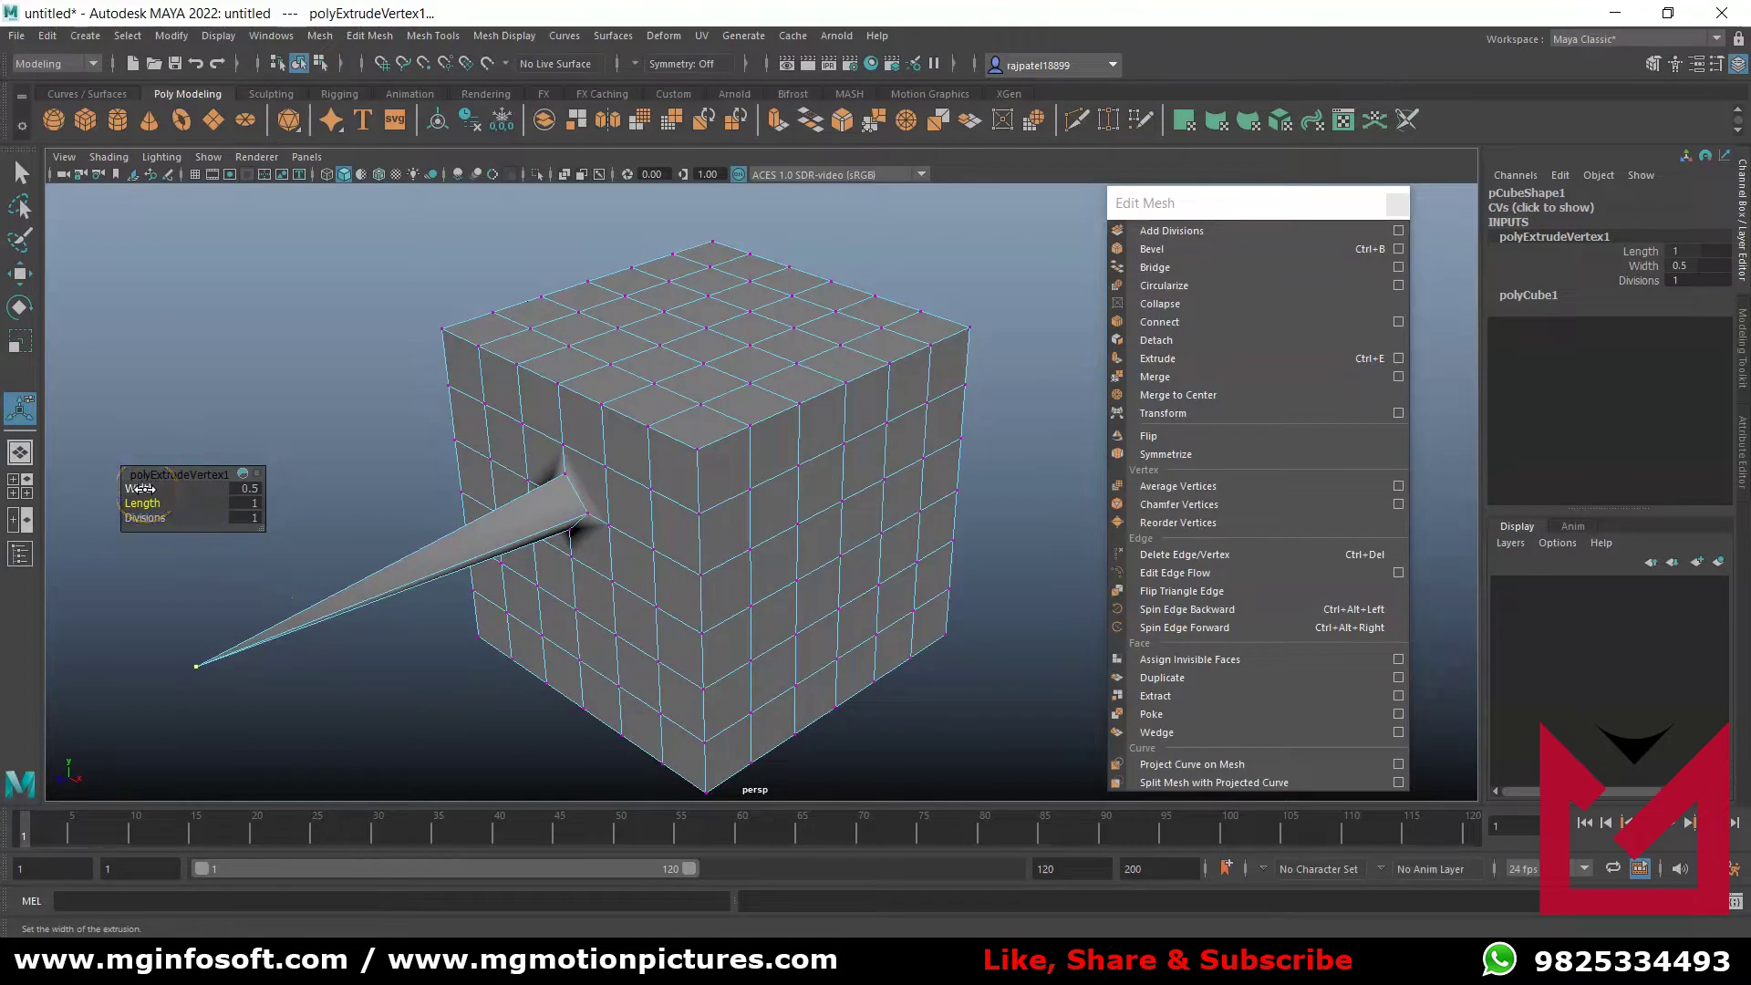
left_click_drag(144, 488, 201, 506)
key("ctrl+z")
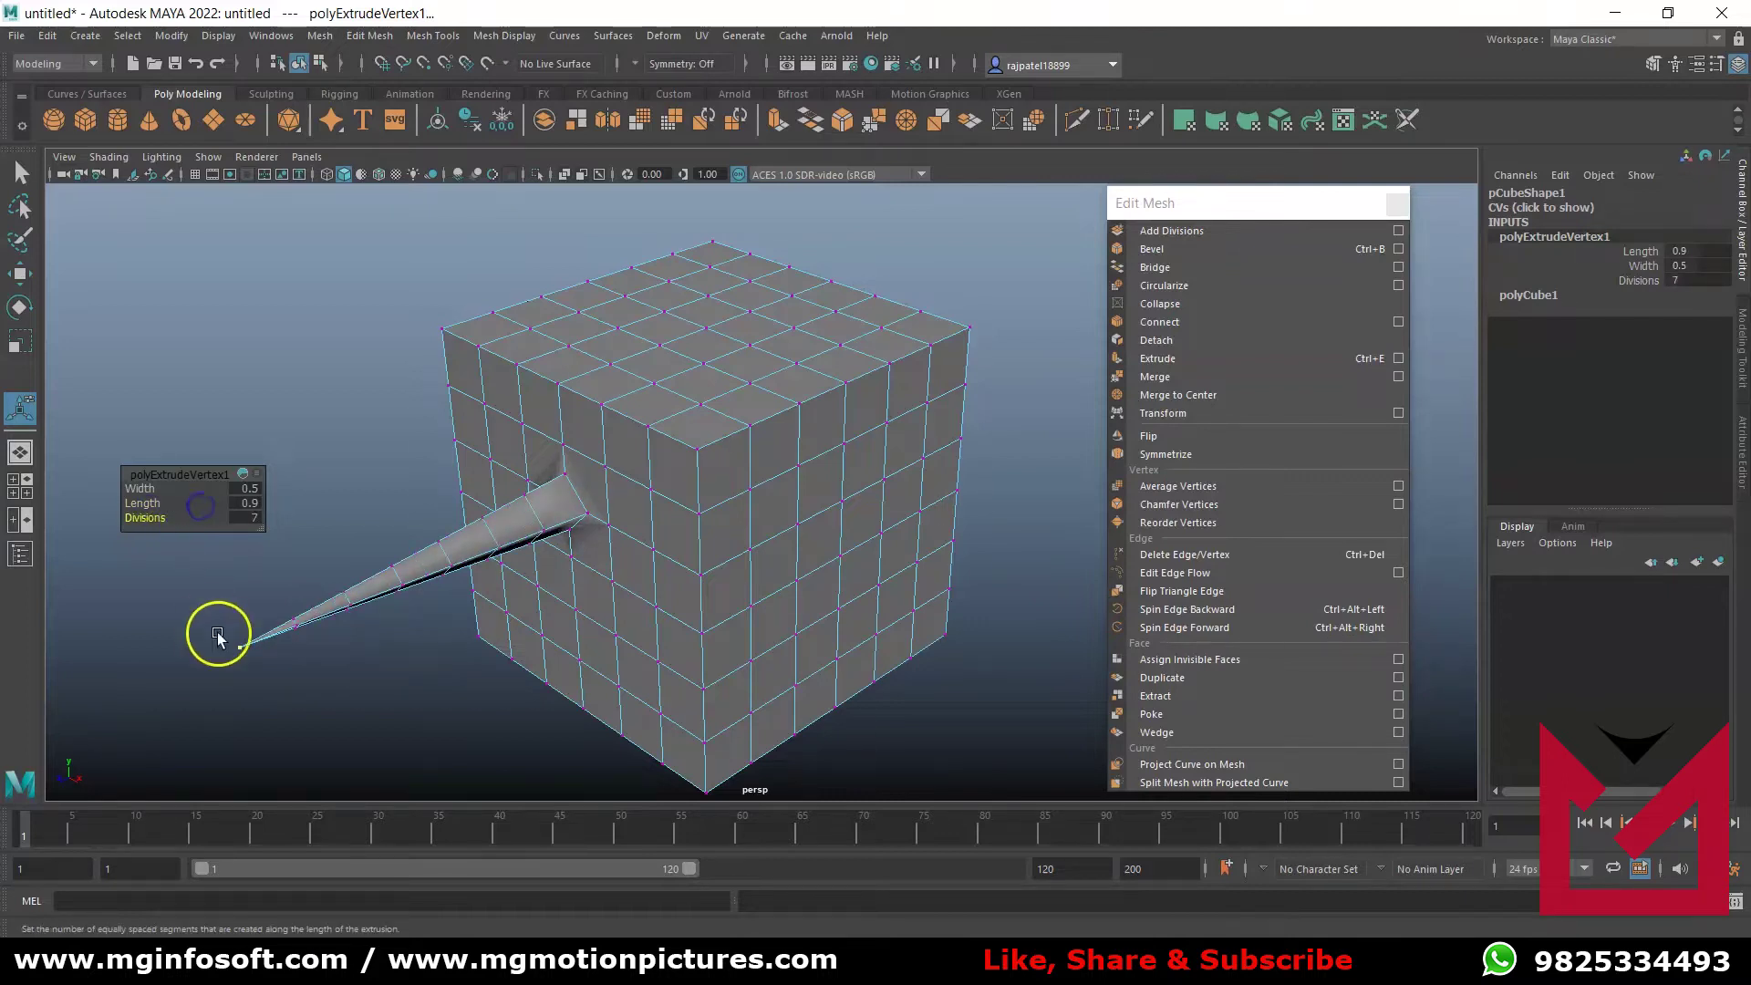
- Extrude a single face in the second row of the cube's +X side, trying the manipulator's world and local orientations
right_click_drag(782, 508, 781, 512)
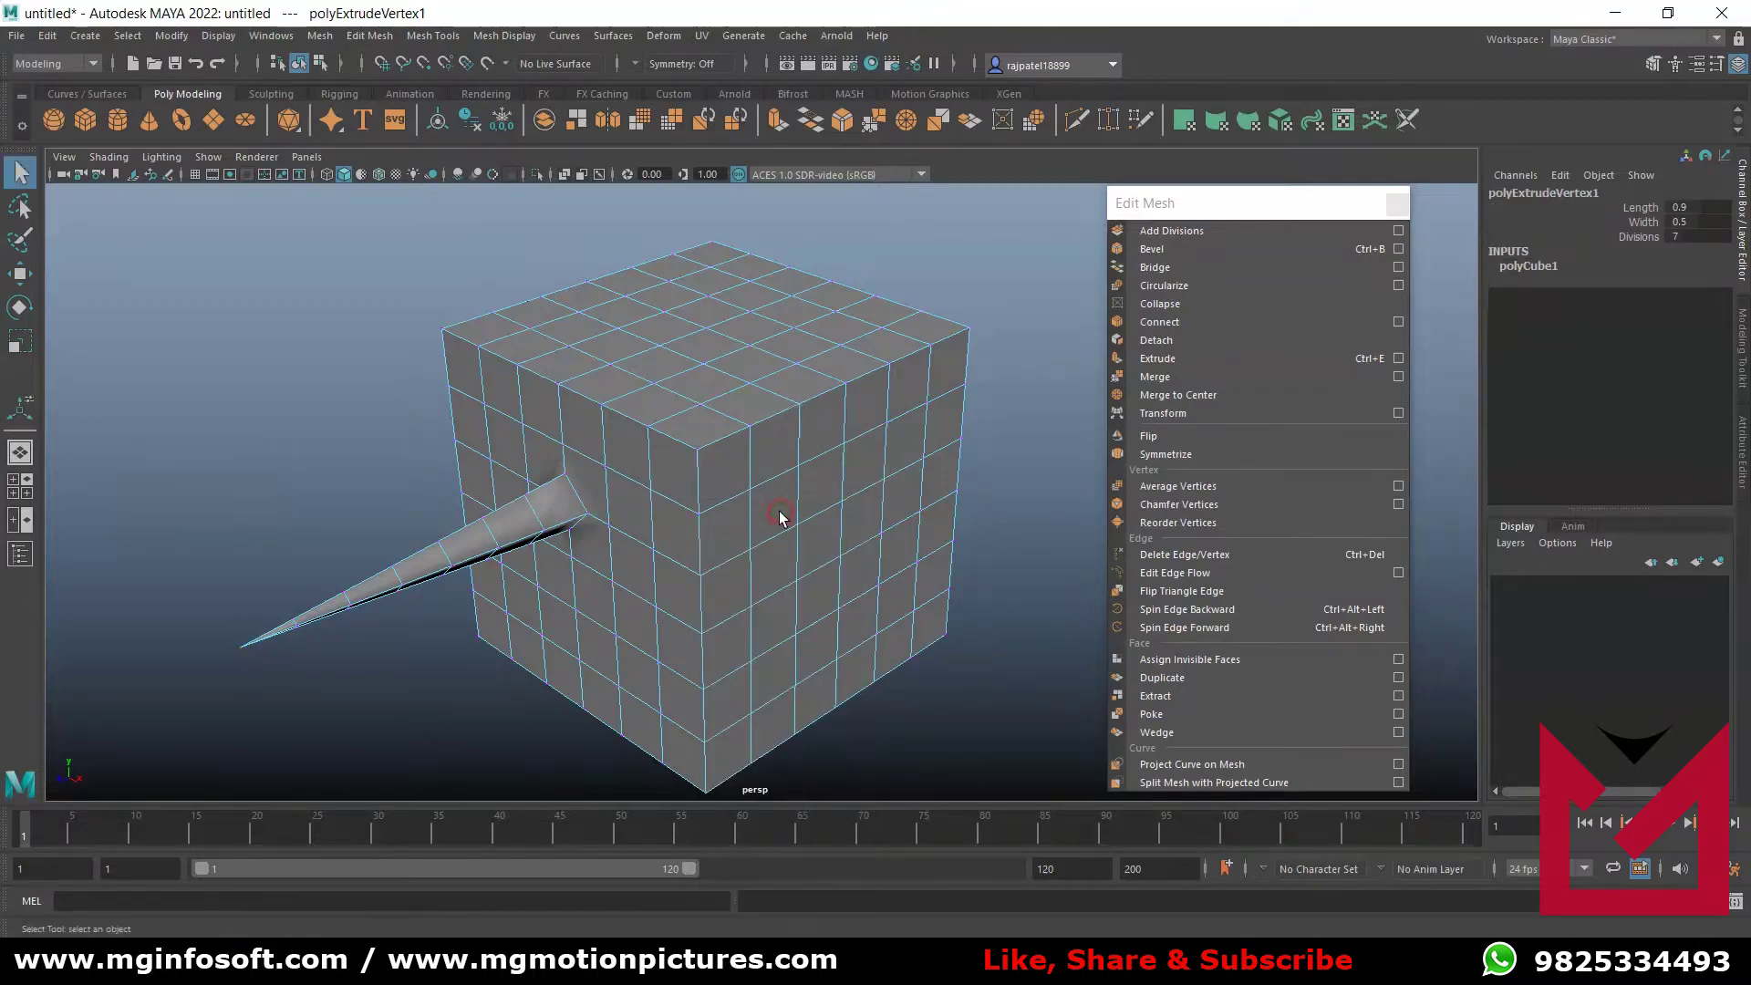
left_click(824, 486)
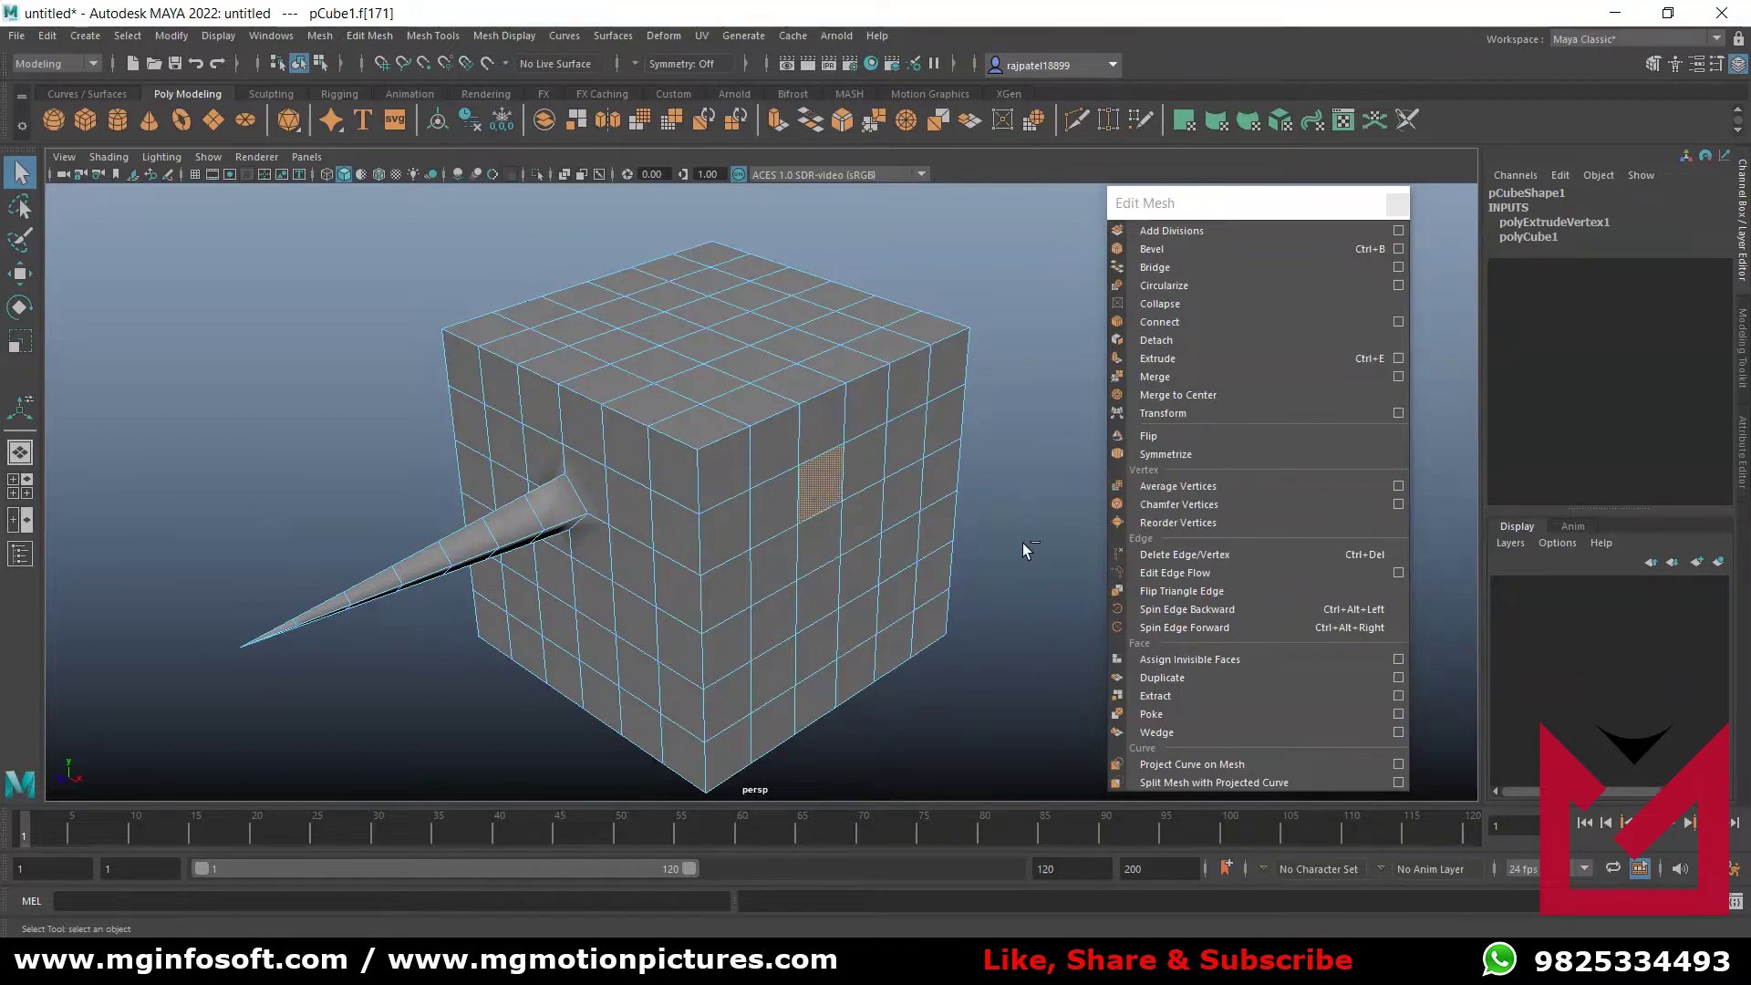
key("ctrl+e")
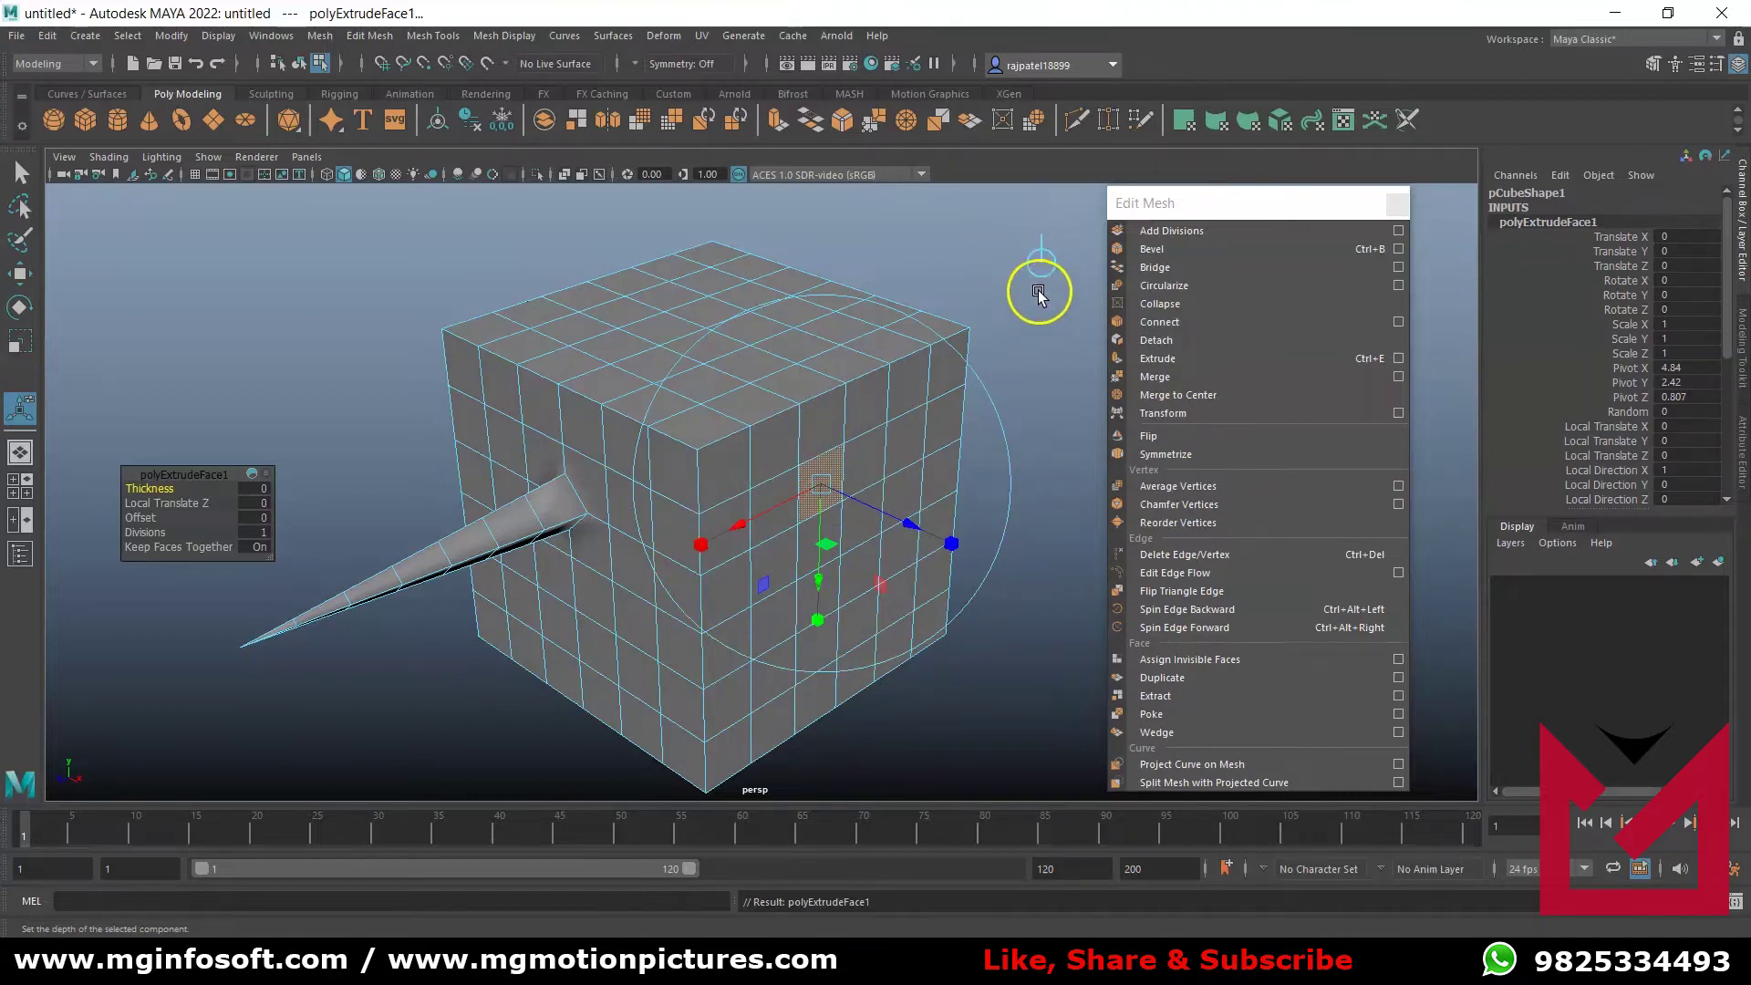
key("t")
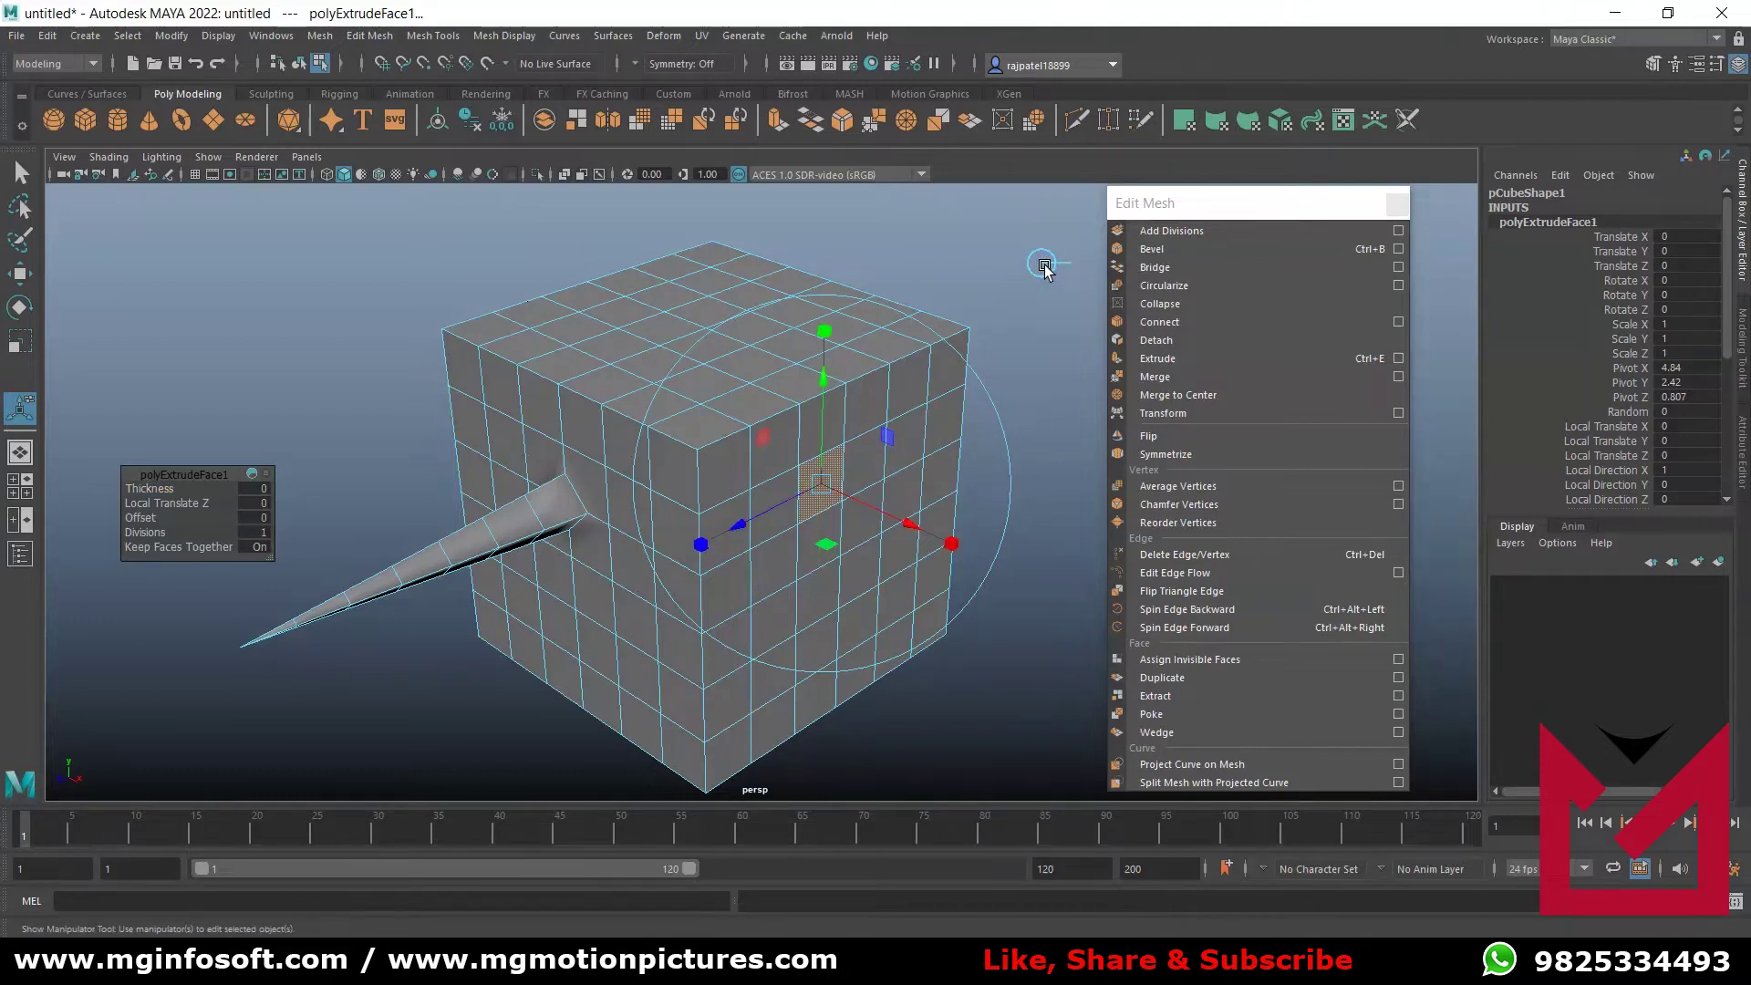
left_click(1045, 268)
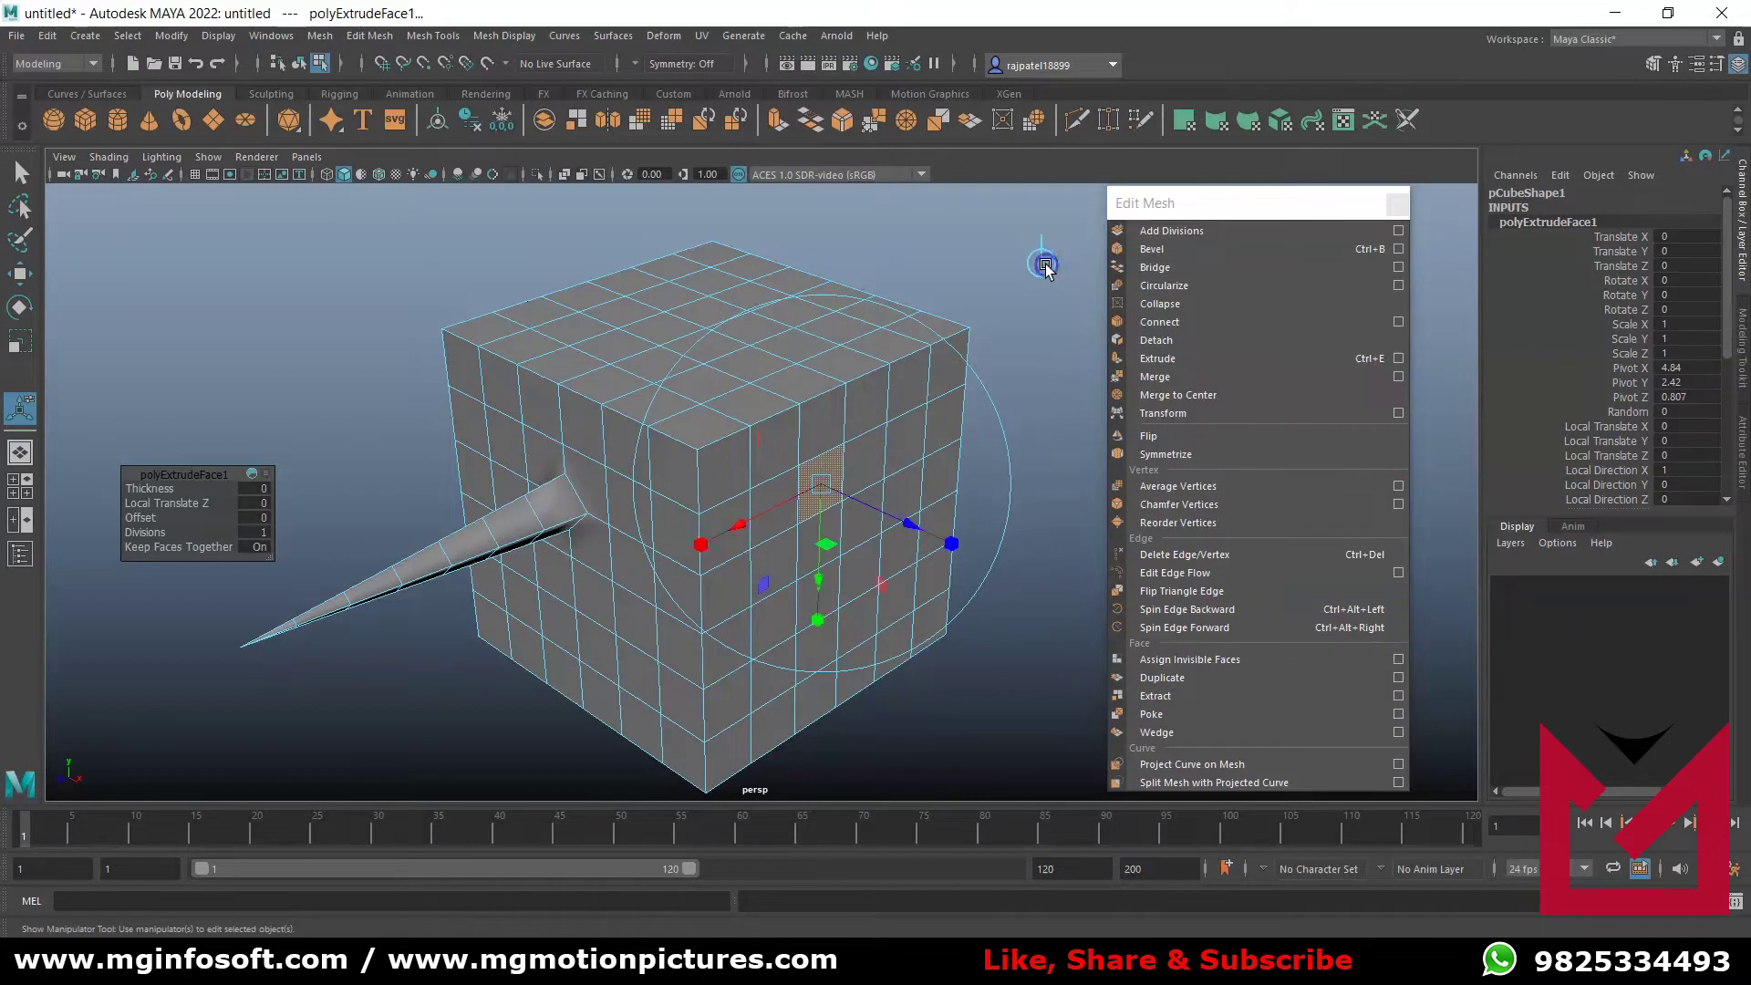
left_click(802, 446)
left_click(177, 521)
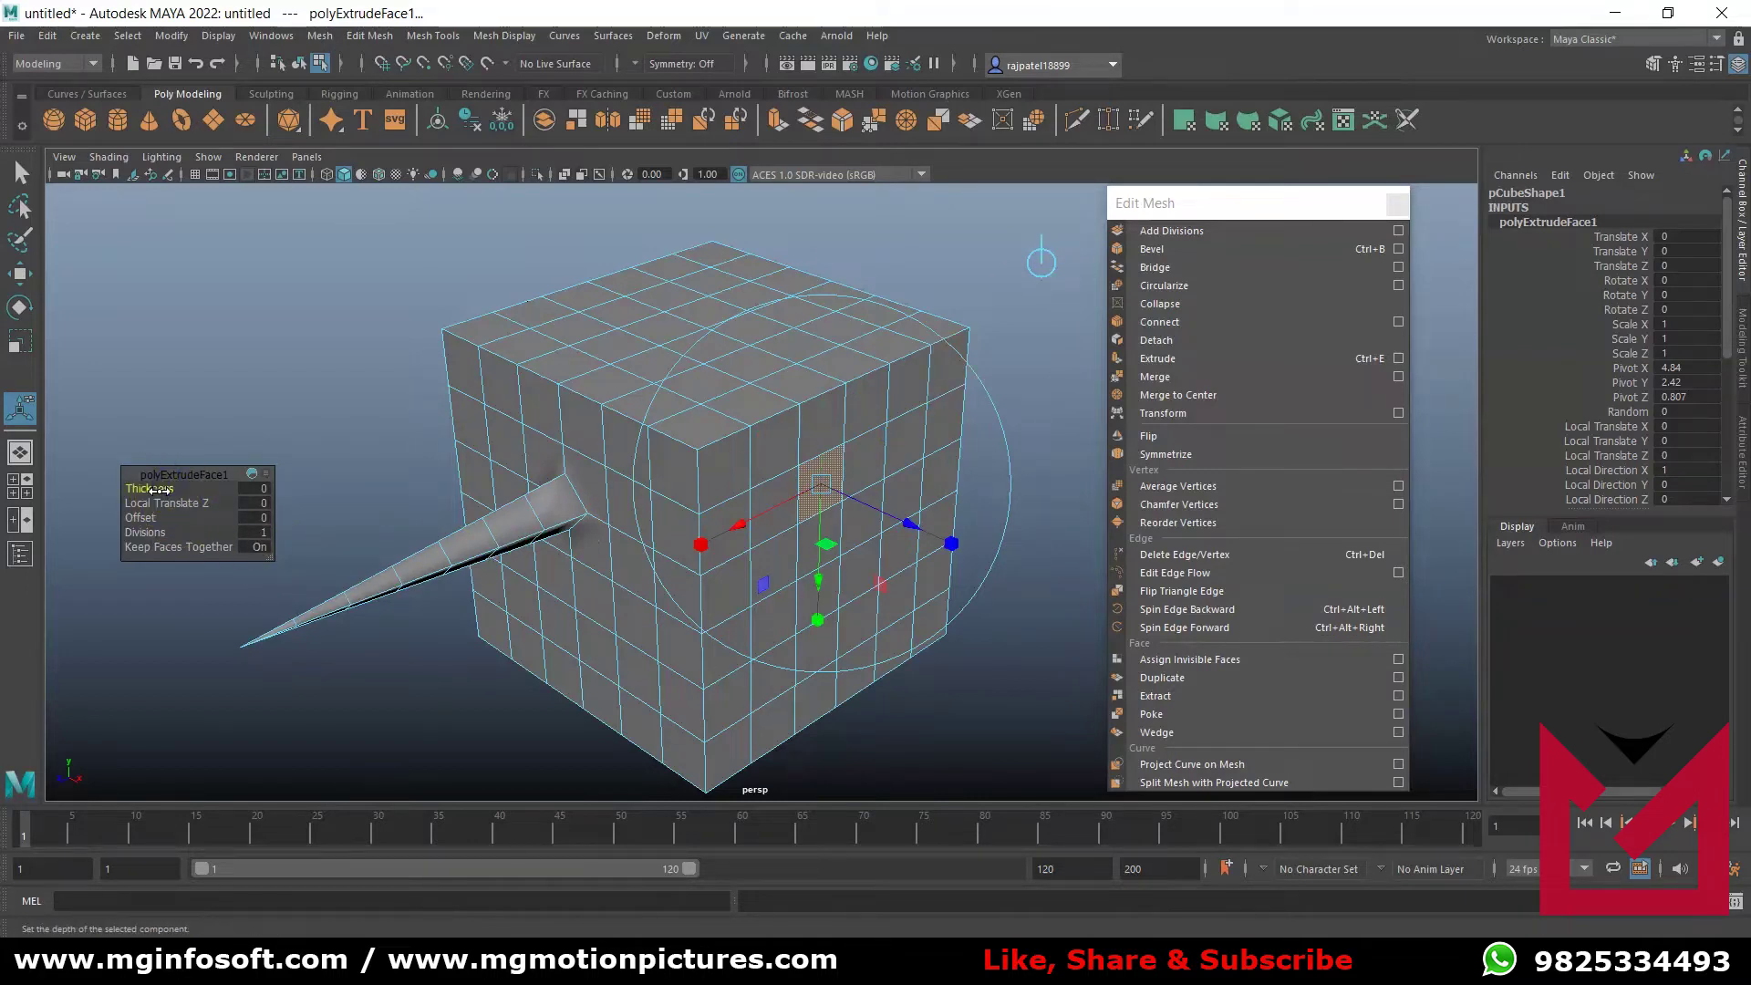
- Set the face extrusion's thickness to 5, local translate Z to 3.2 and divisions to 7, keeping faces together
mouse_move(160, 489)
left_mouse_down()
mouse_move(194, 489)
mouse_move(187, 506)
left_mouse_up()
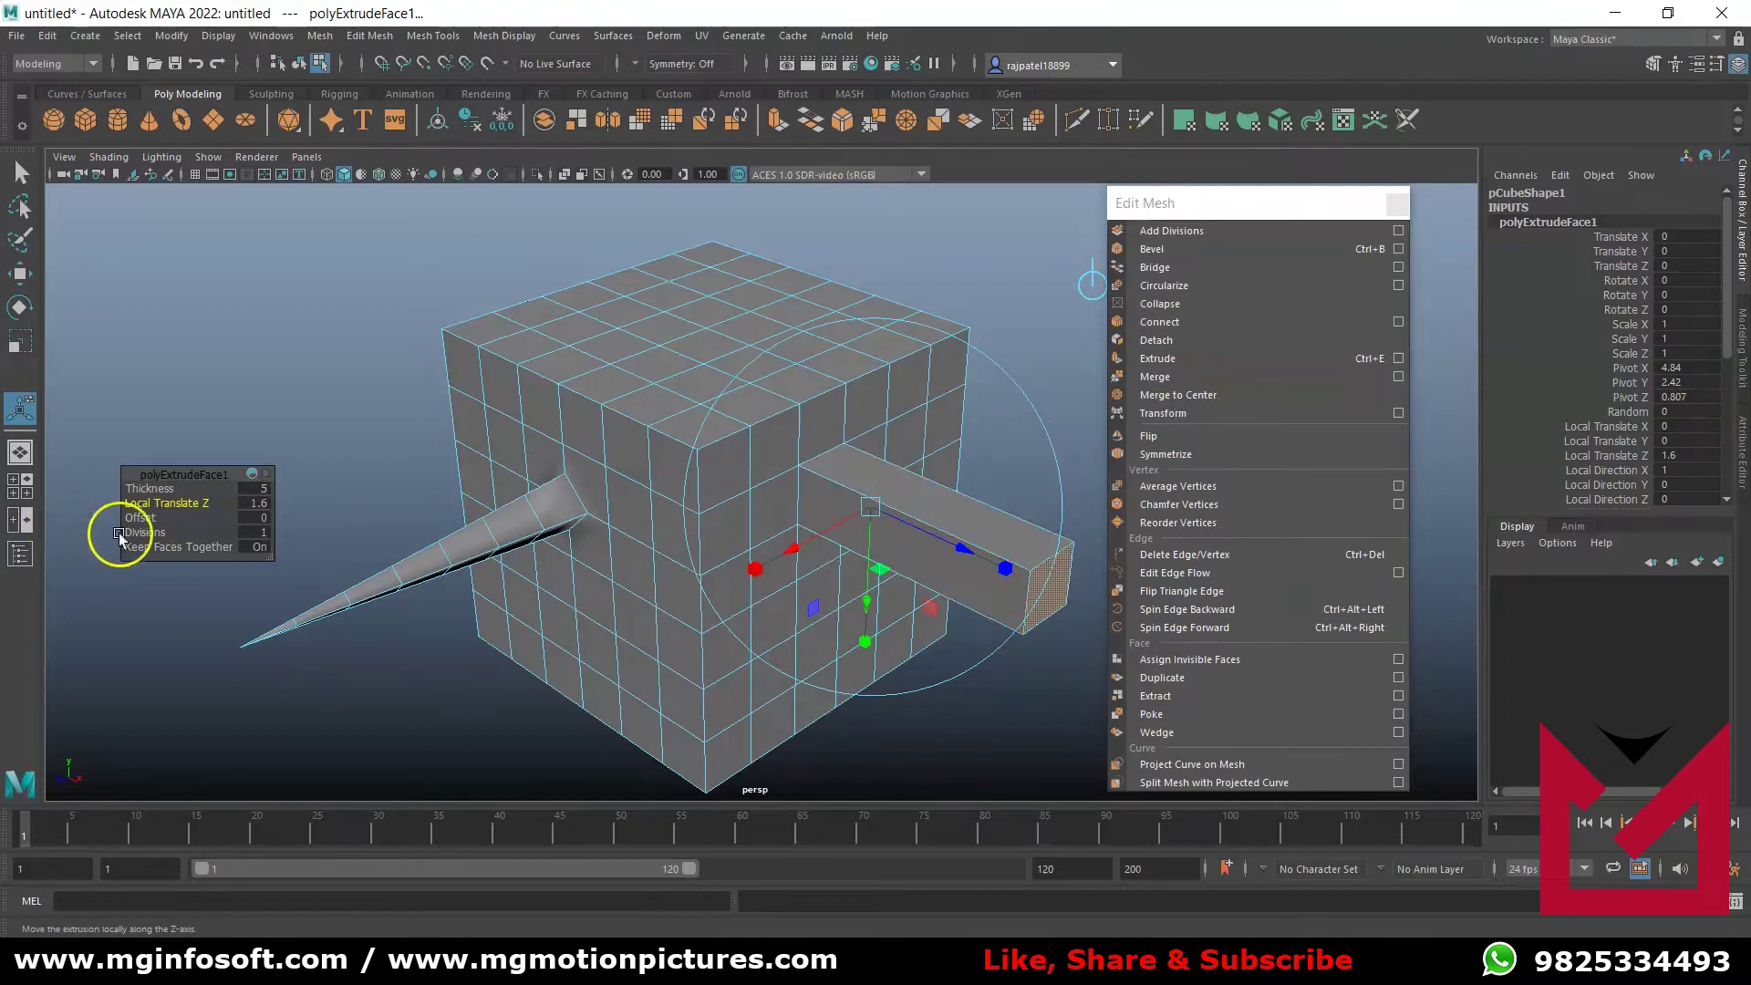
mouse_move(150, 513)
left_mouse_down()
mouse_move(170, 503)
mouse_move(146, 519)
left_mouse_up()
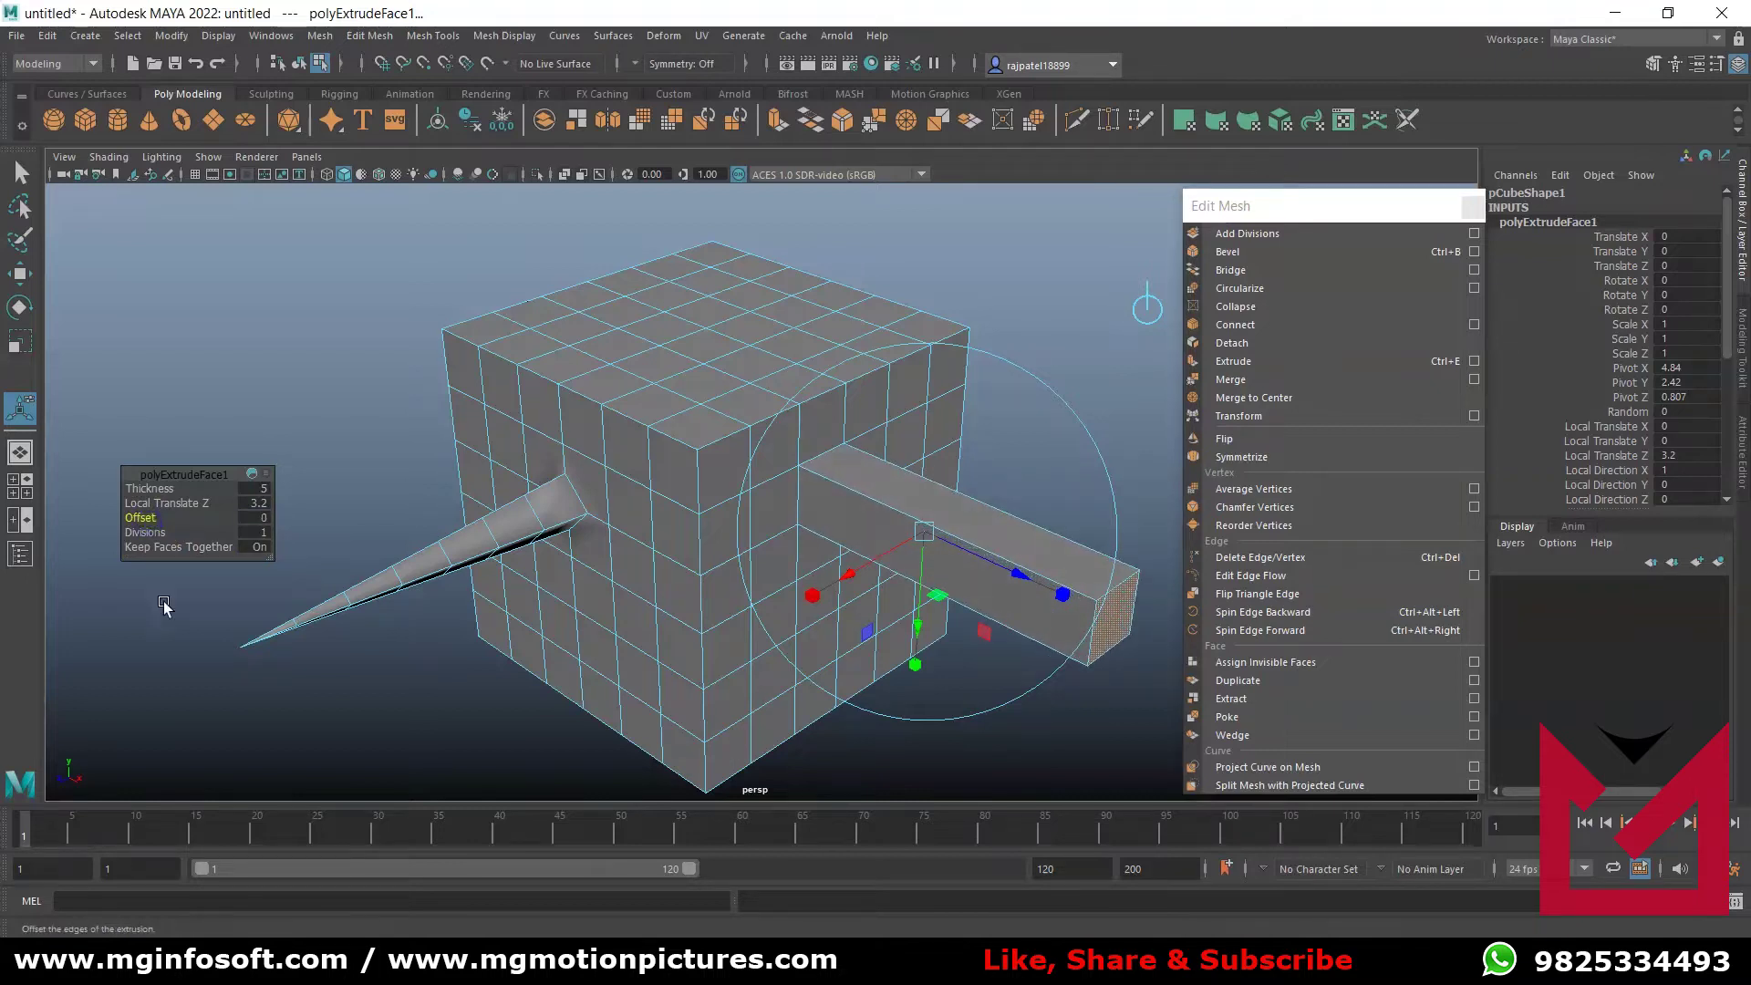
left_click_drag(158, 534, 226, 518)
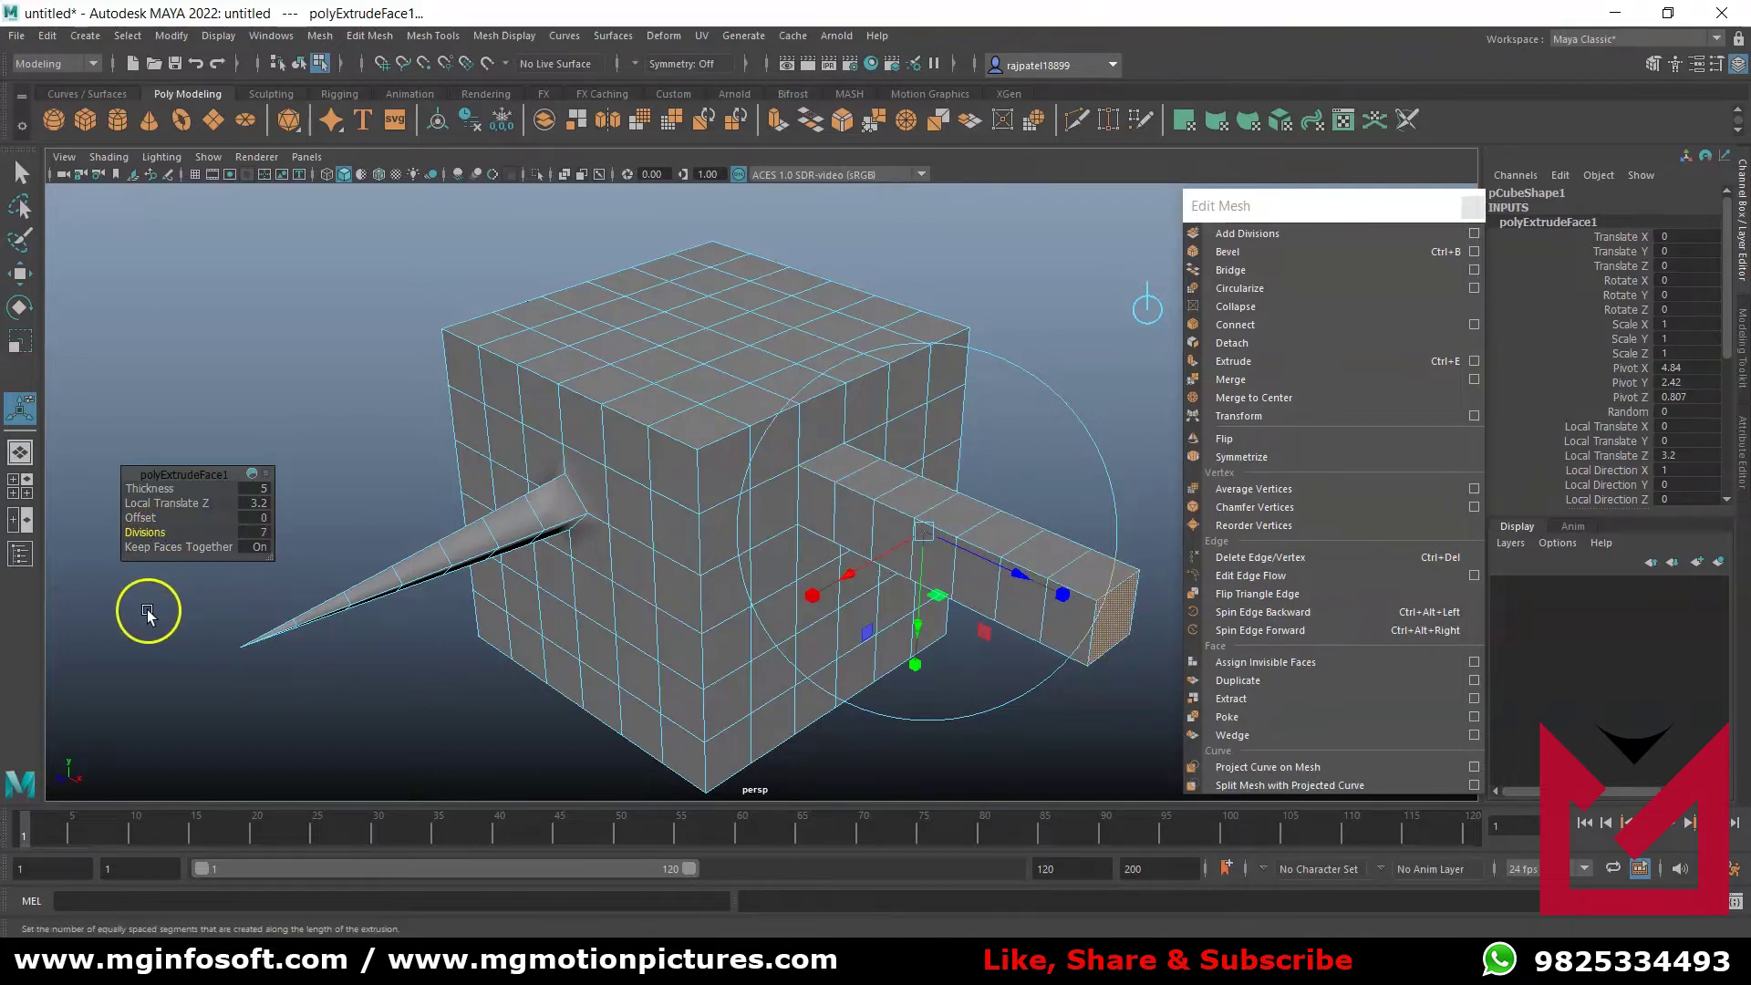
mouse_move(226, 546)
left_mouse_down()
mouse_move(258, 547)
mouse_move(183, 545)
mouse_move(206, 551)
left_mouse_up()
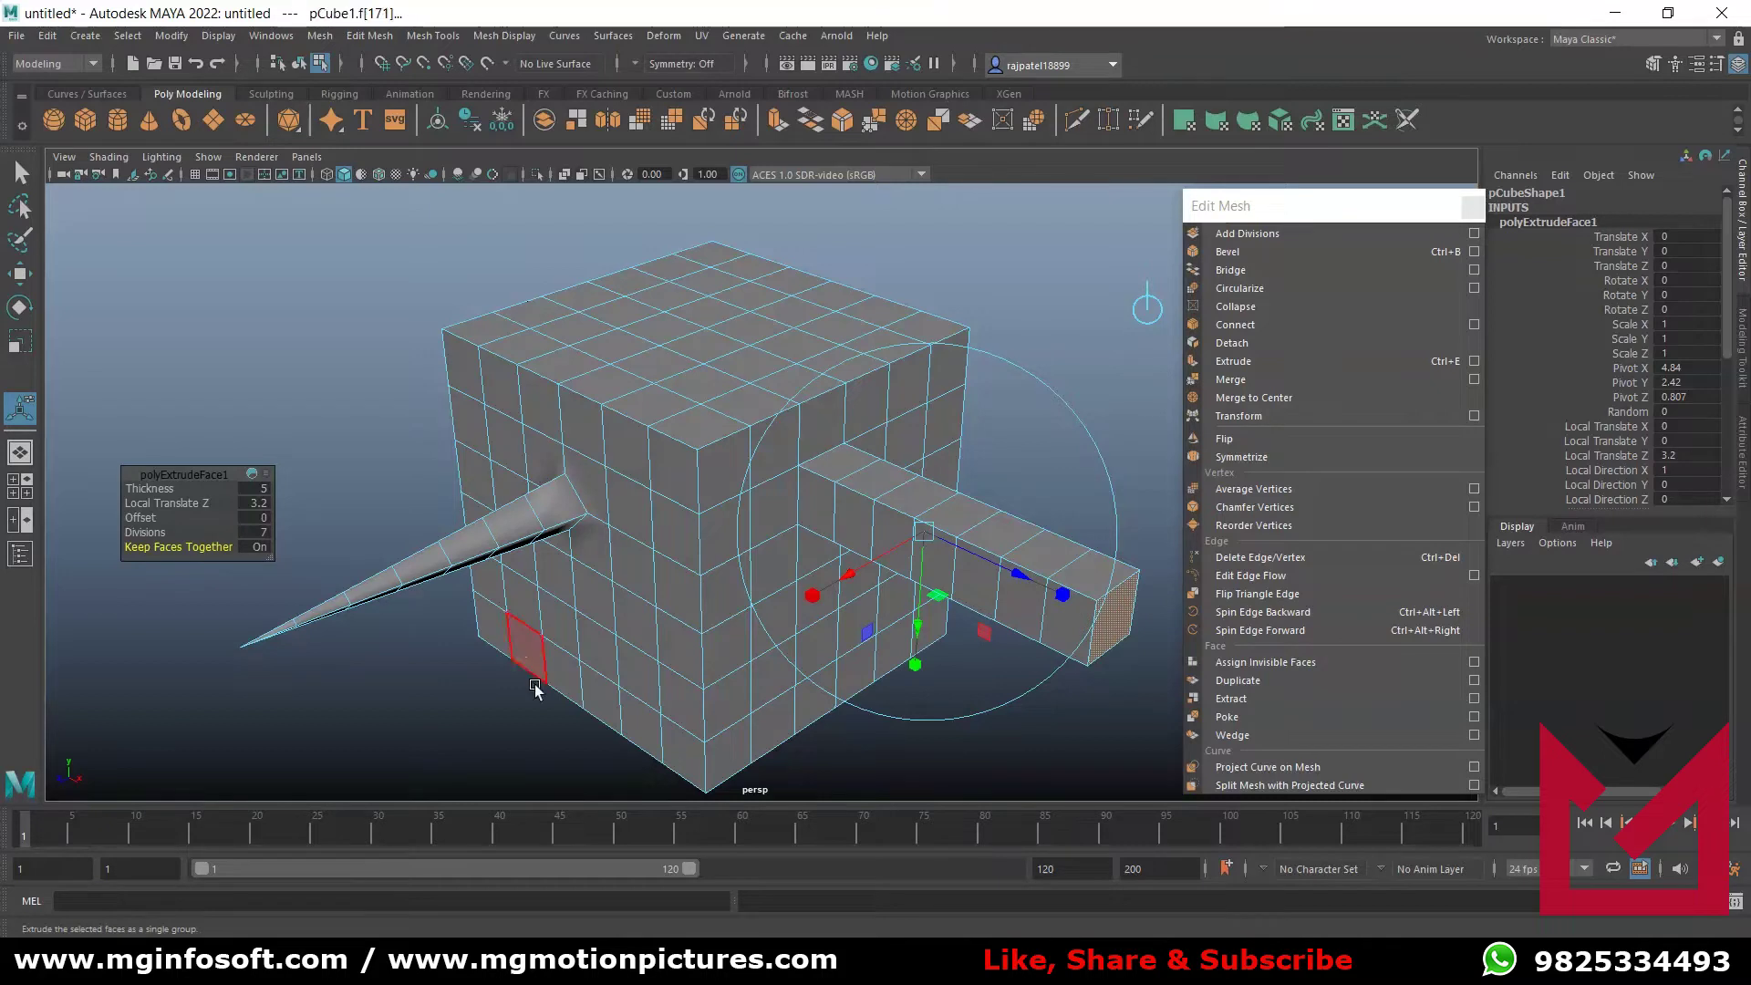
- Extrude one edge on the cube's upper +X border, switching the manipulator between world and local orientation
left_click(702, 379)
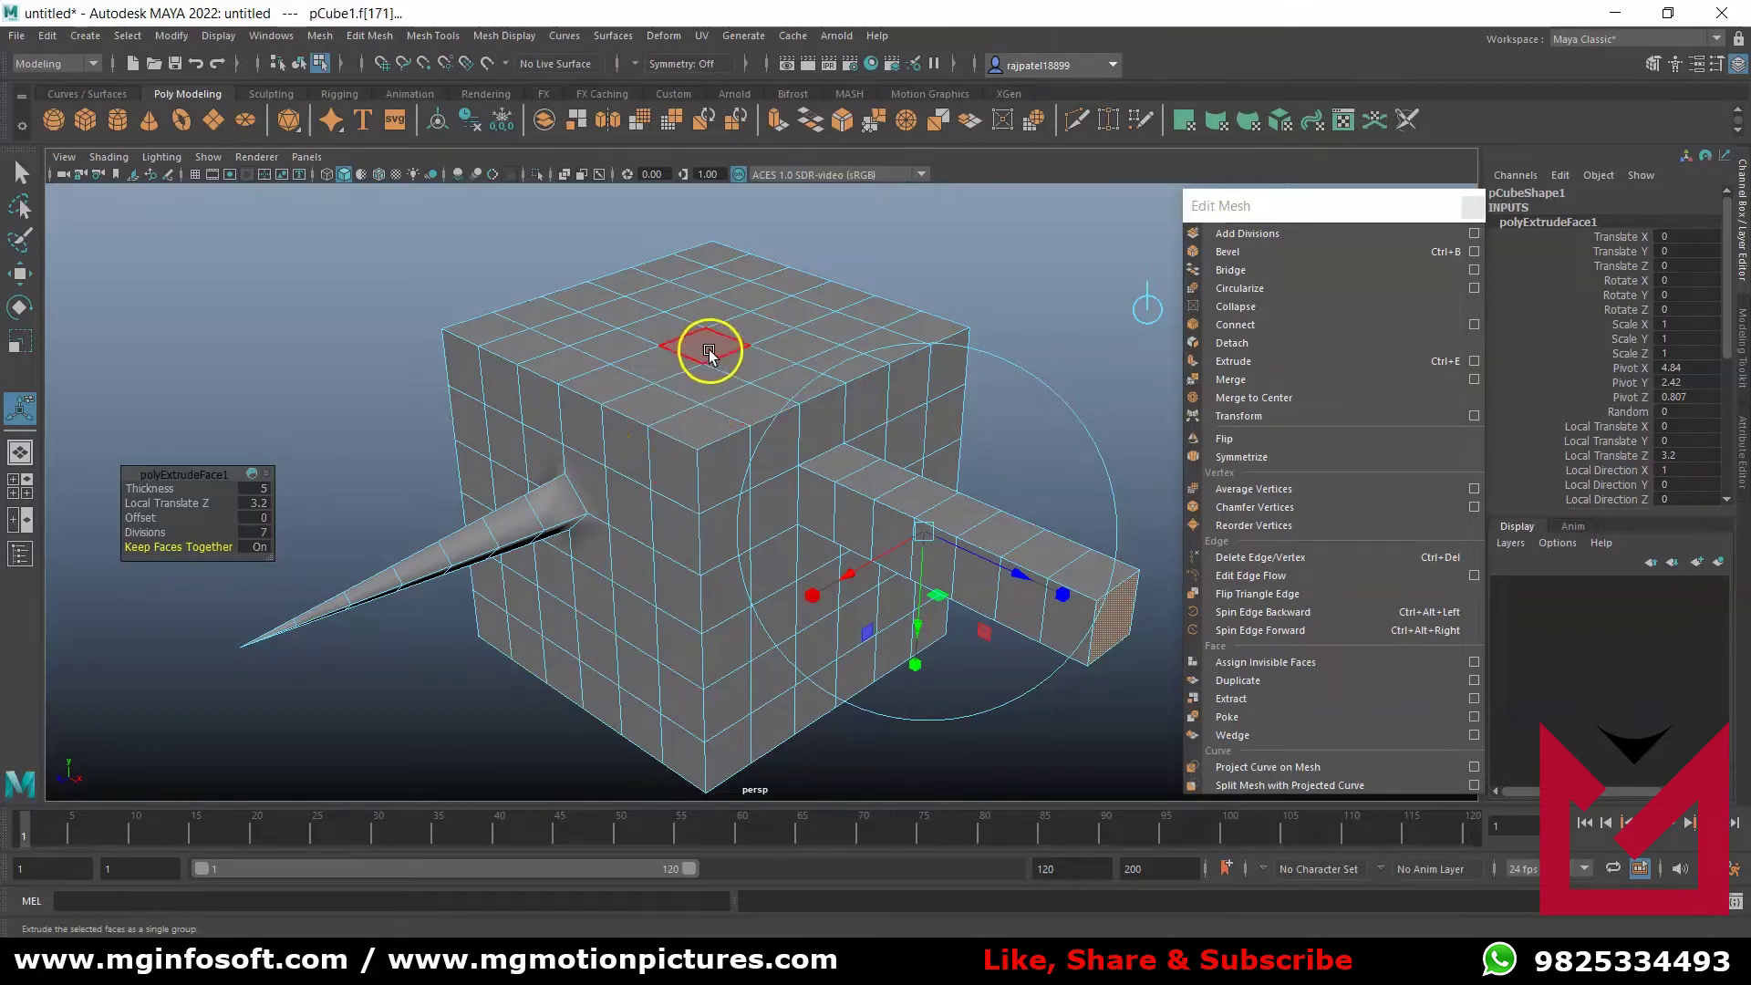
right_click(709, 349)
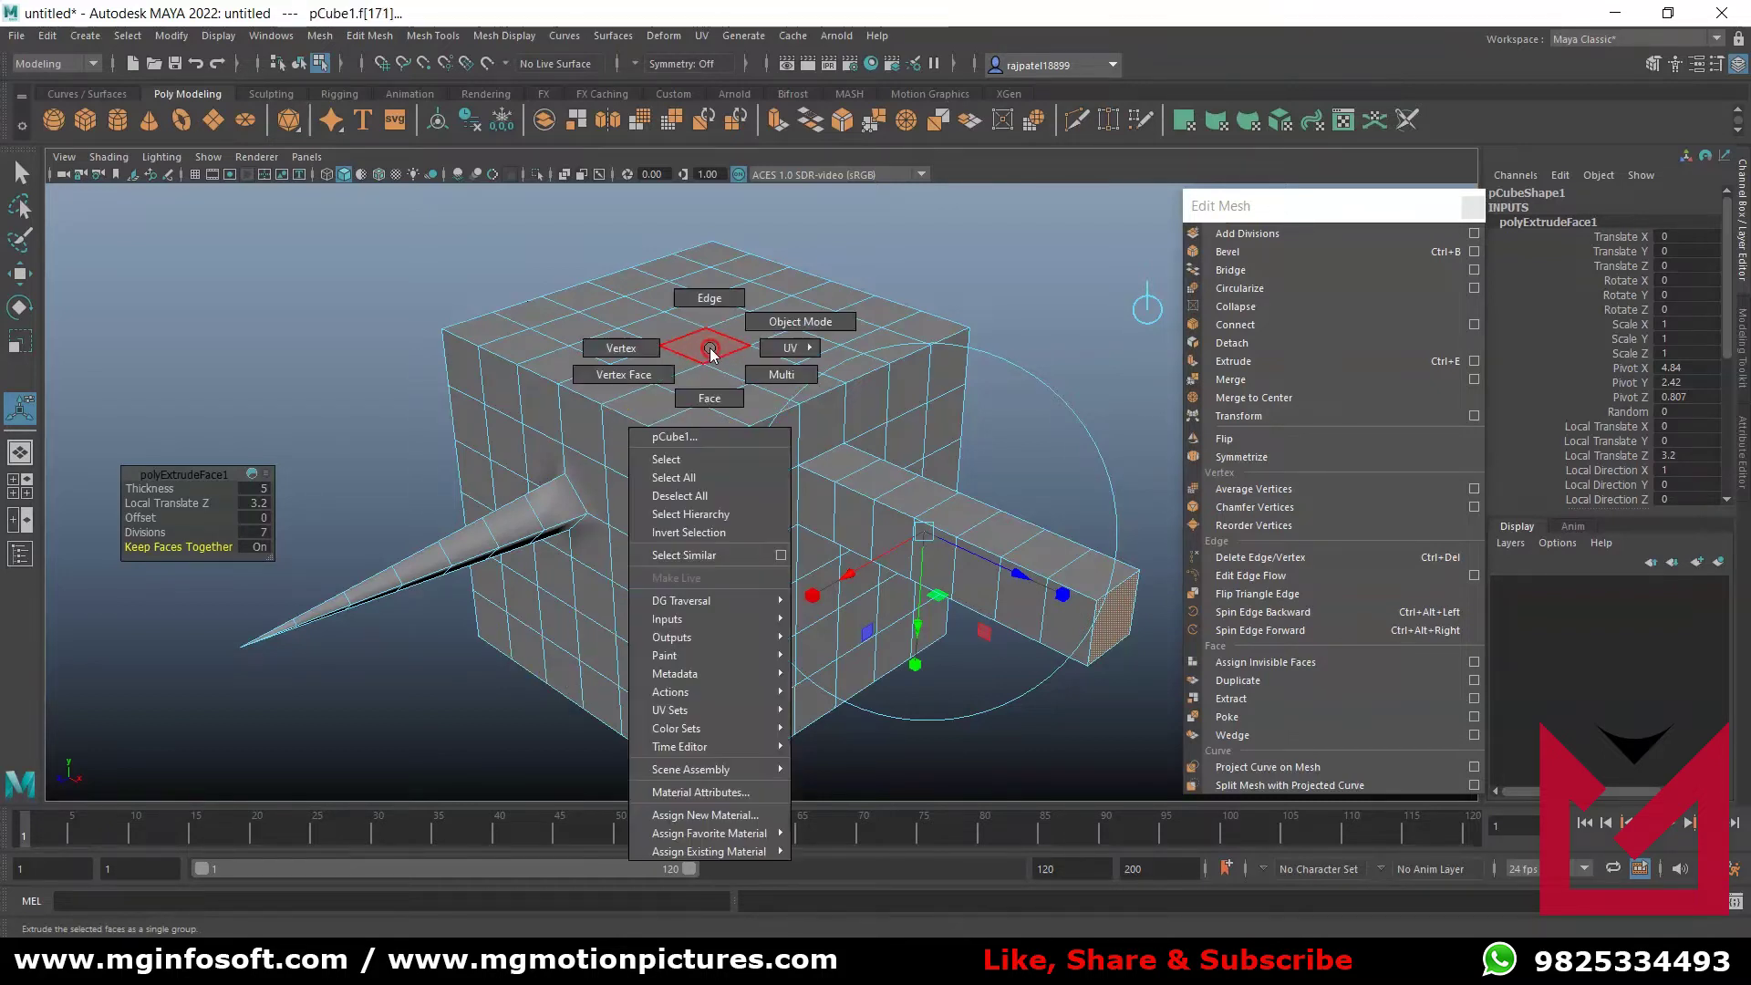
left_click(704, 299)
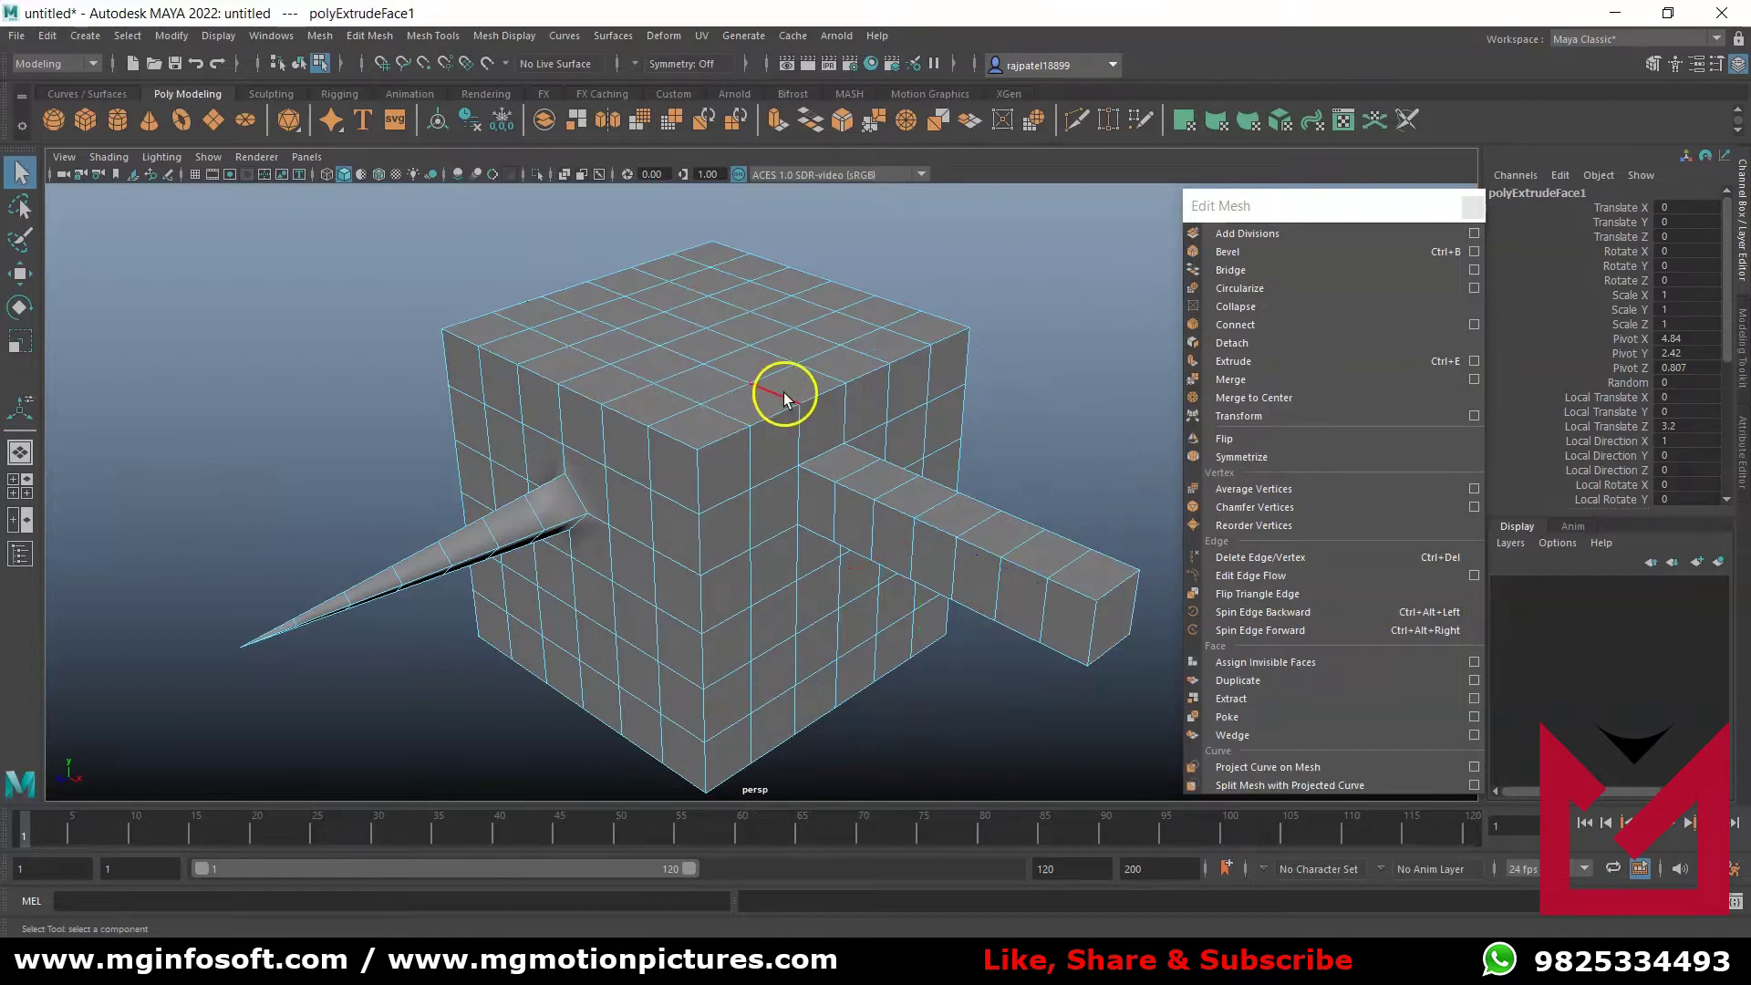
left_click(864, 370)
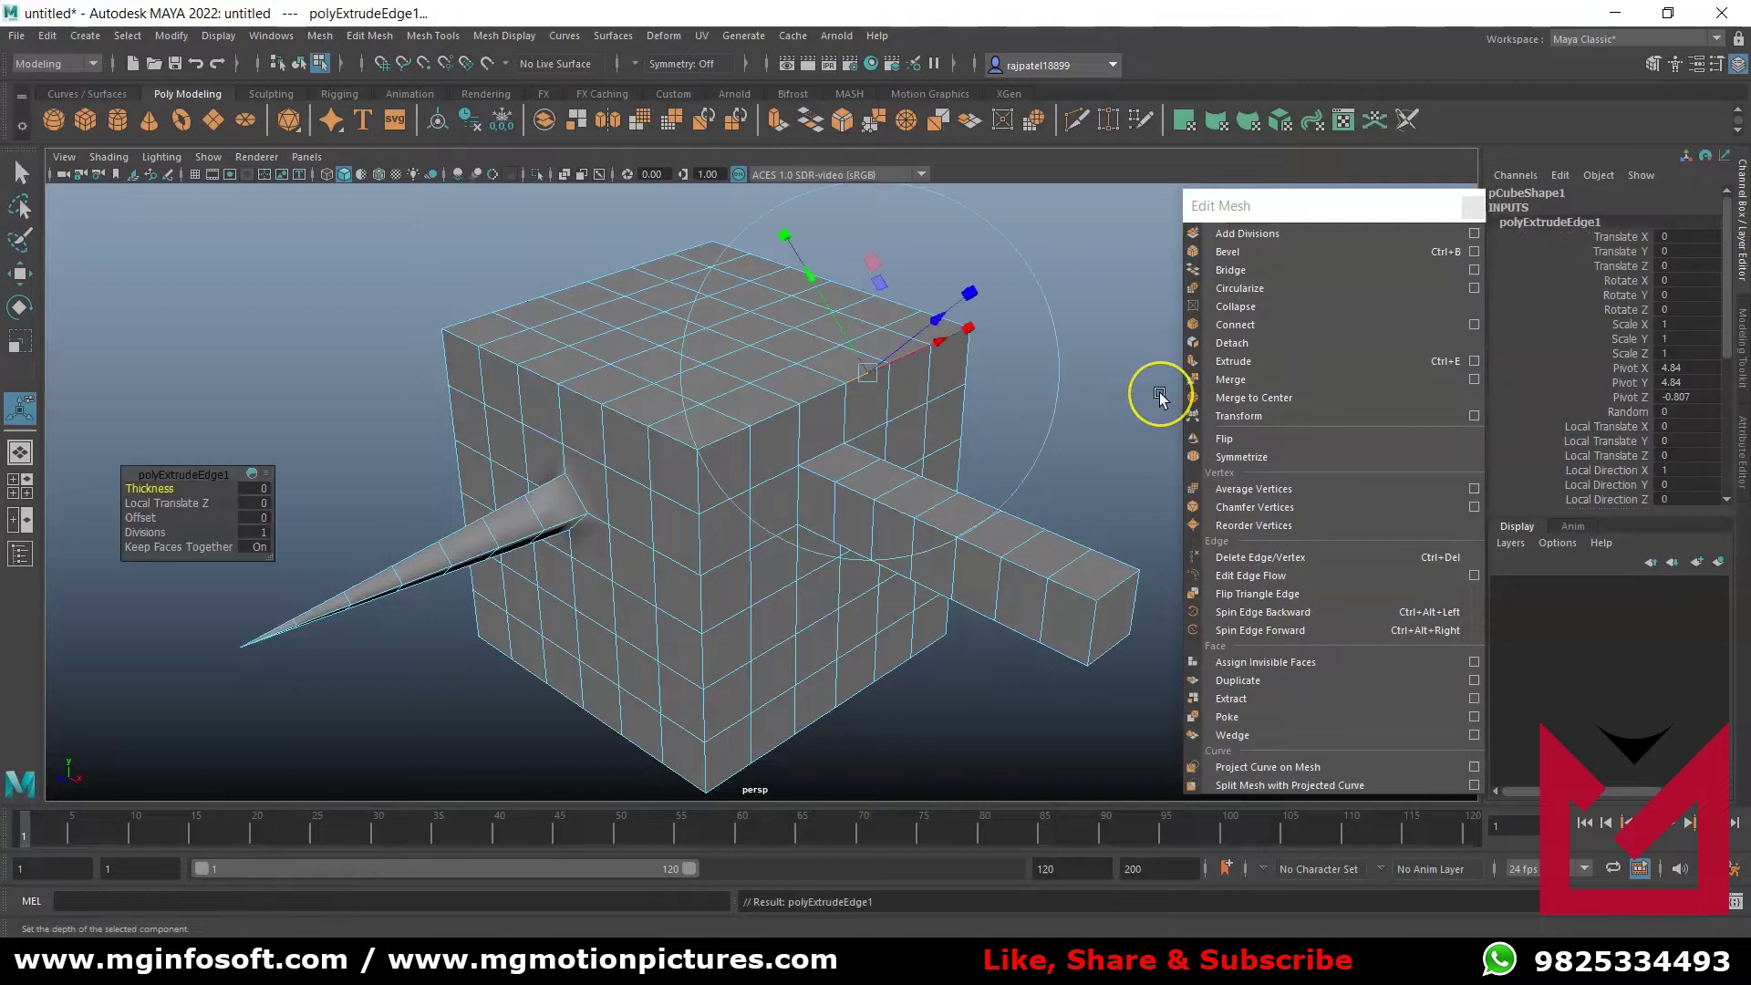
middle_click_drag(1158, 392, 1042, 447, "alt")
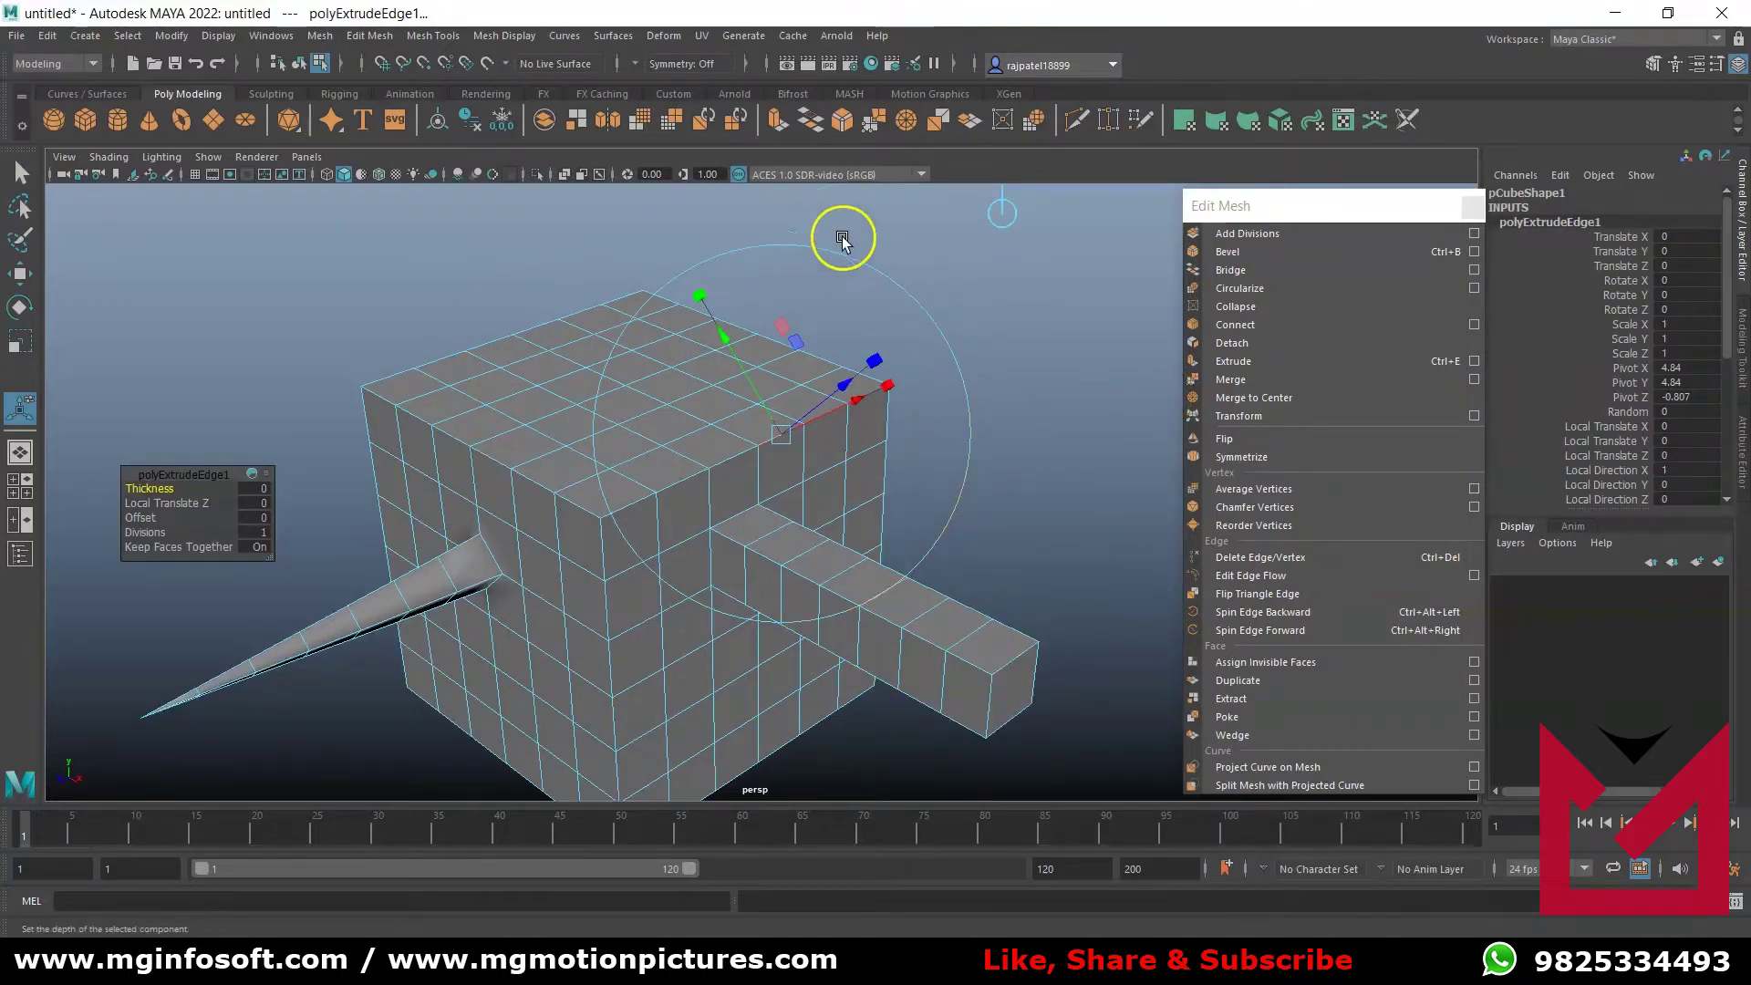
left_click(1003, 219)
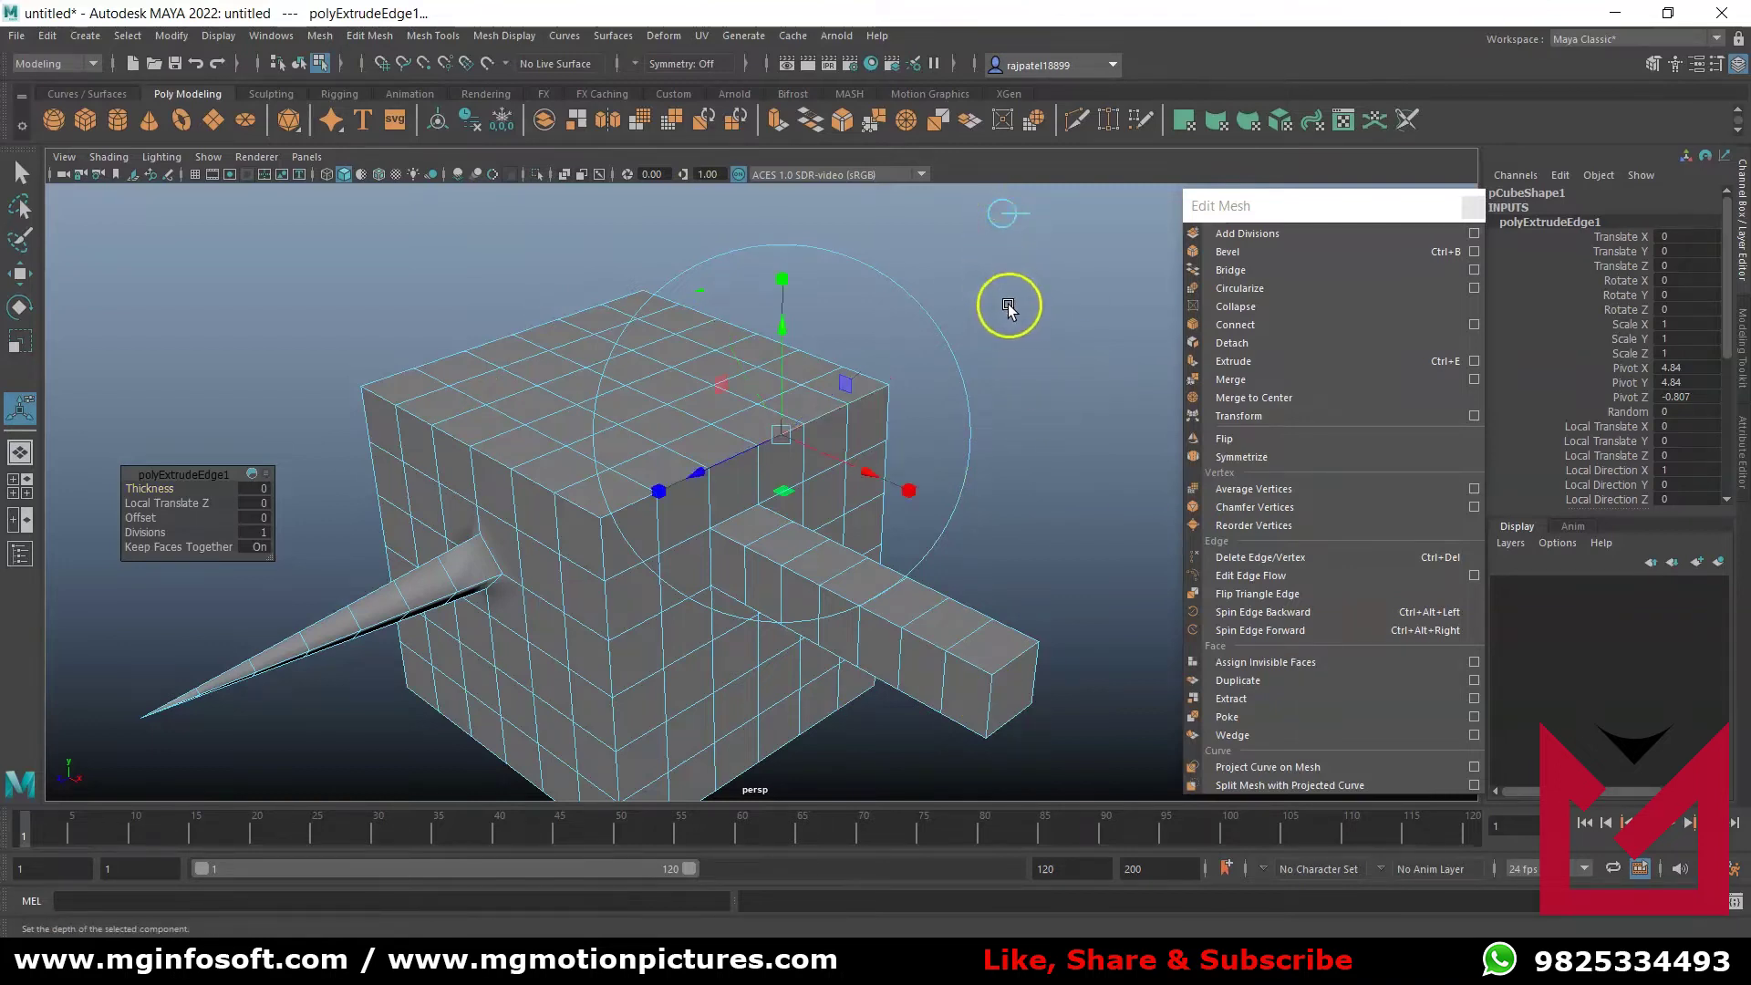
left_click(1002, 212)
left_click(1010, 248)
left_click(1006, 219)
- Set the edge extrusion's thickness to 5.9 and its local translate Z to 4
left_click(138, 490)
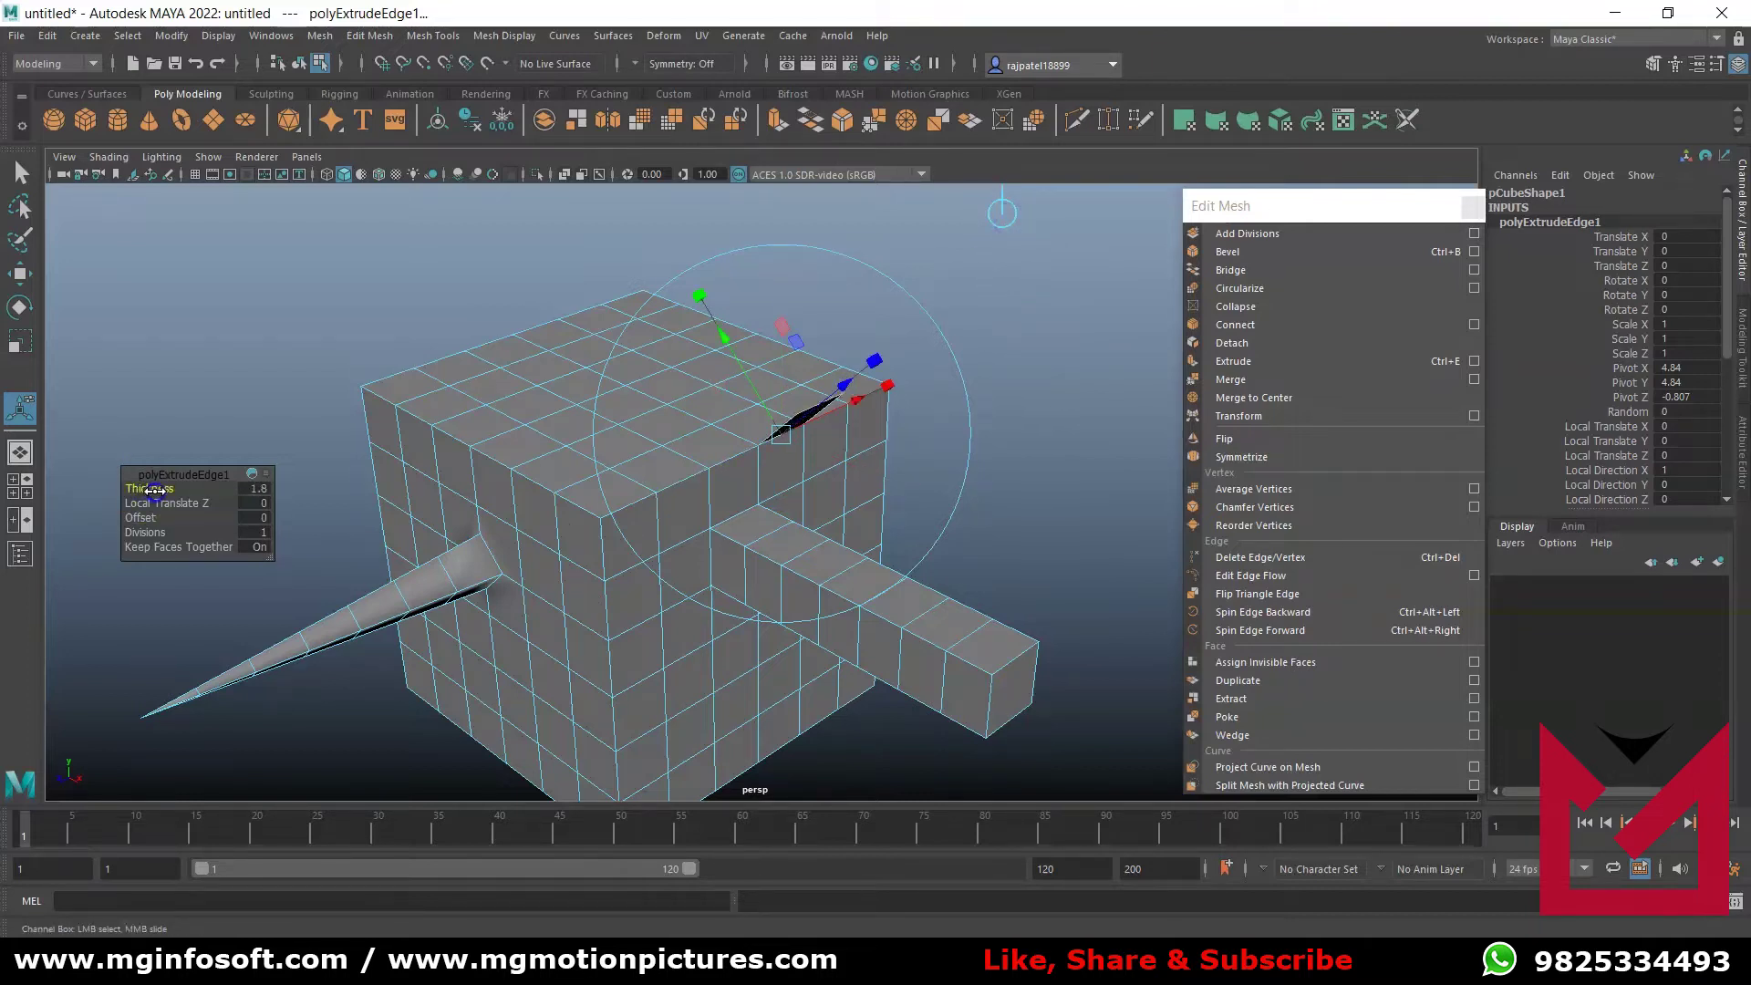
left_click_drag(164, 490, 175, 491)
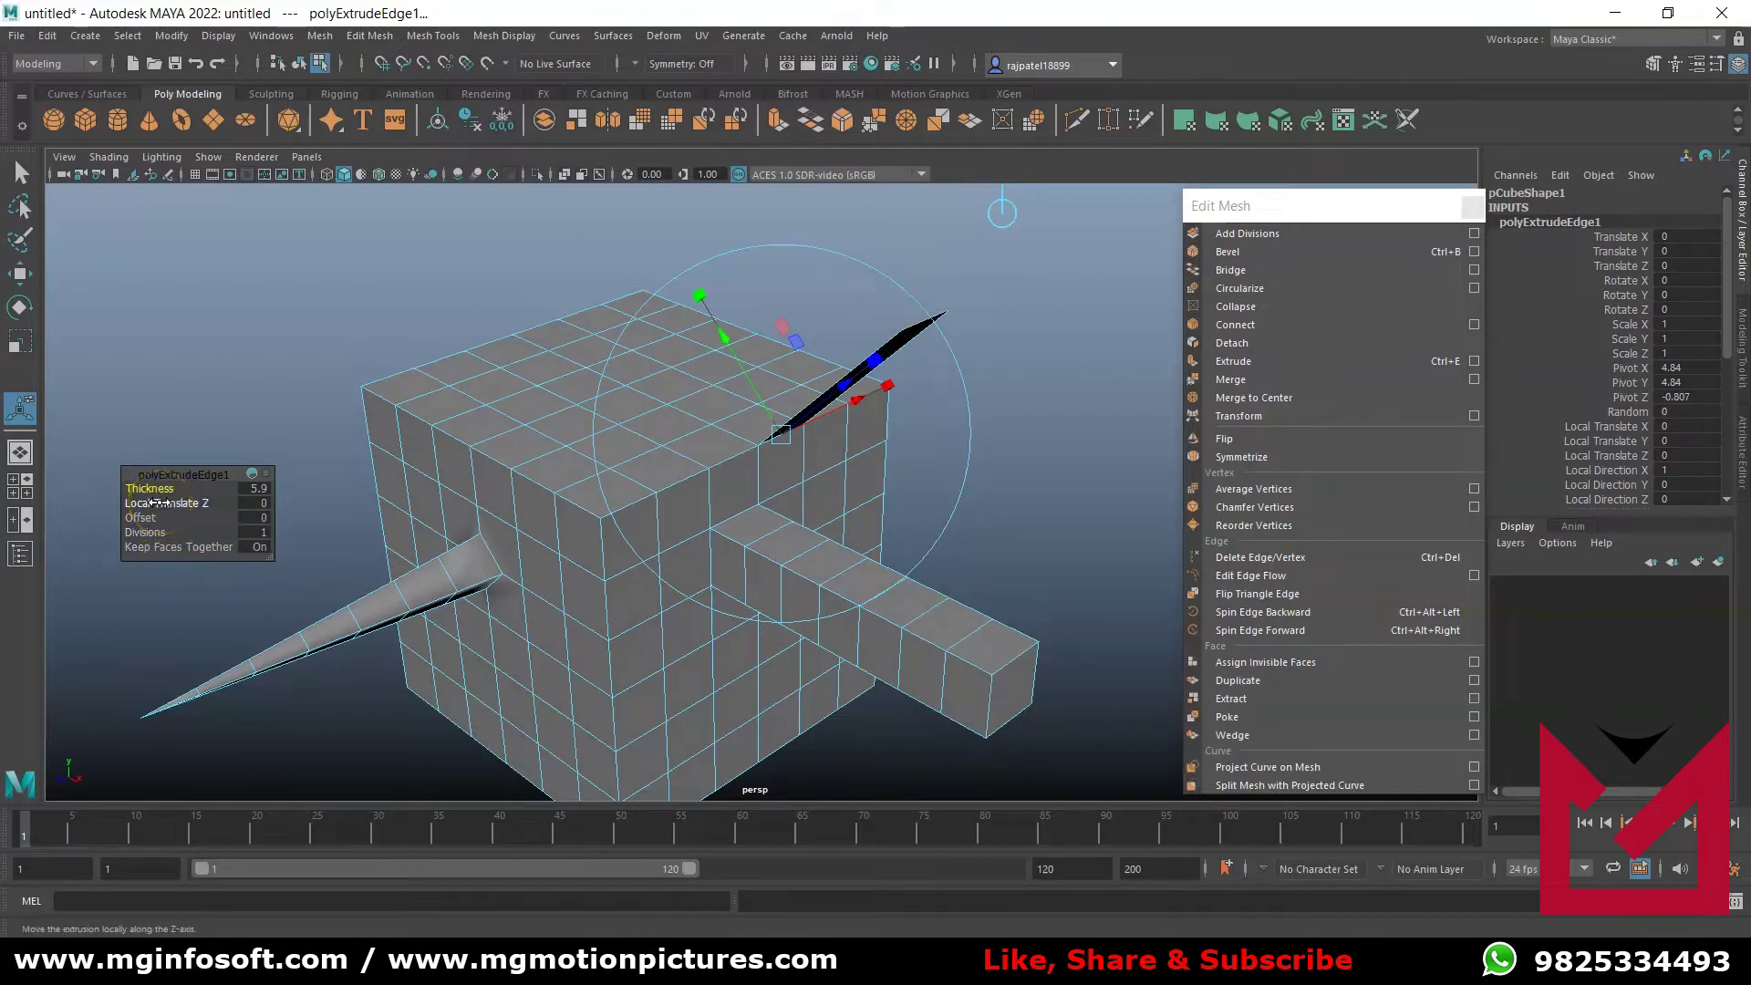
left_click_drag(159, 502, 193, 500)
left_click_drag(748, 383, 781, 513, "alt")
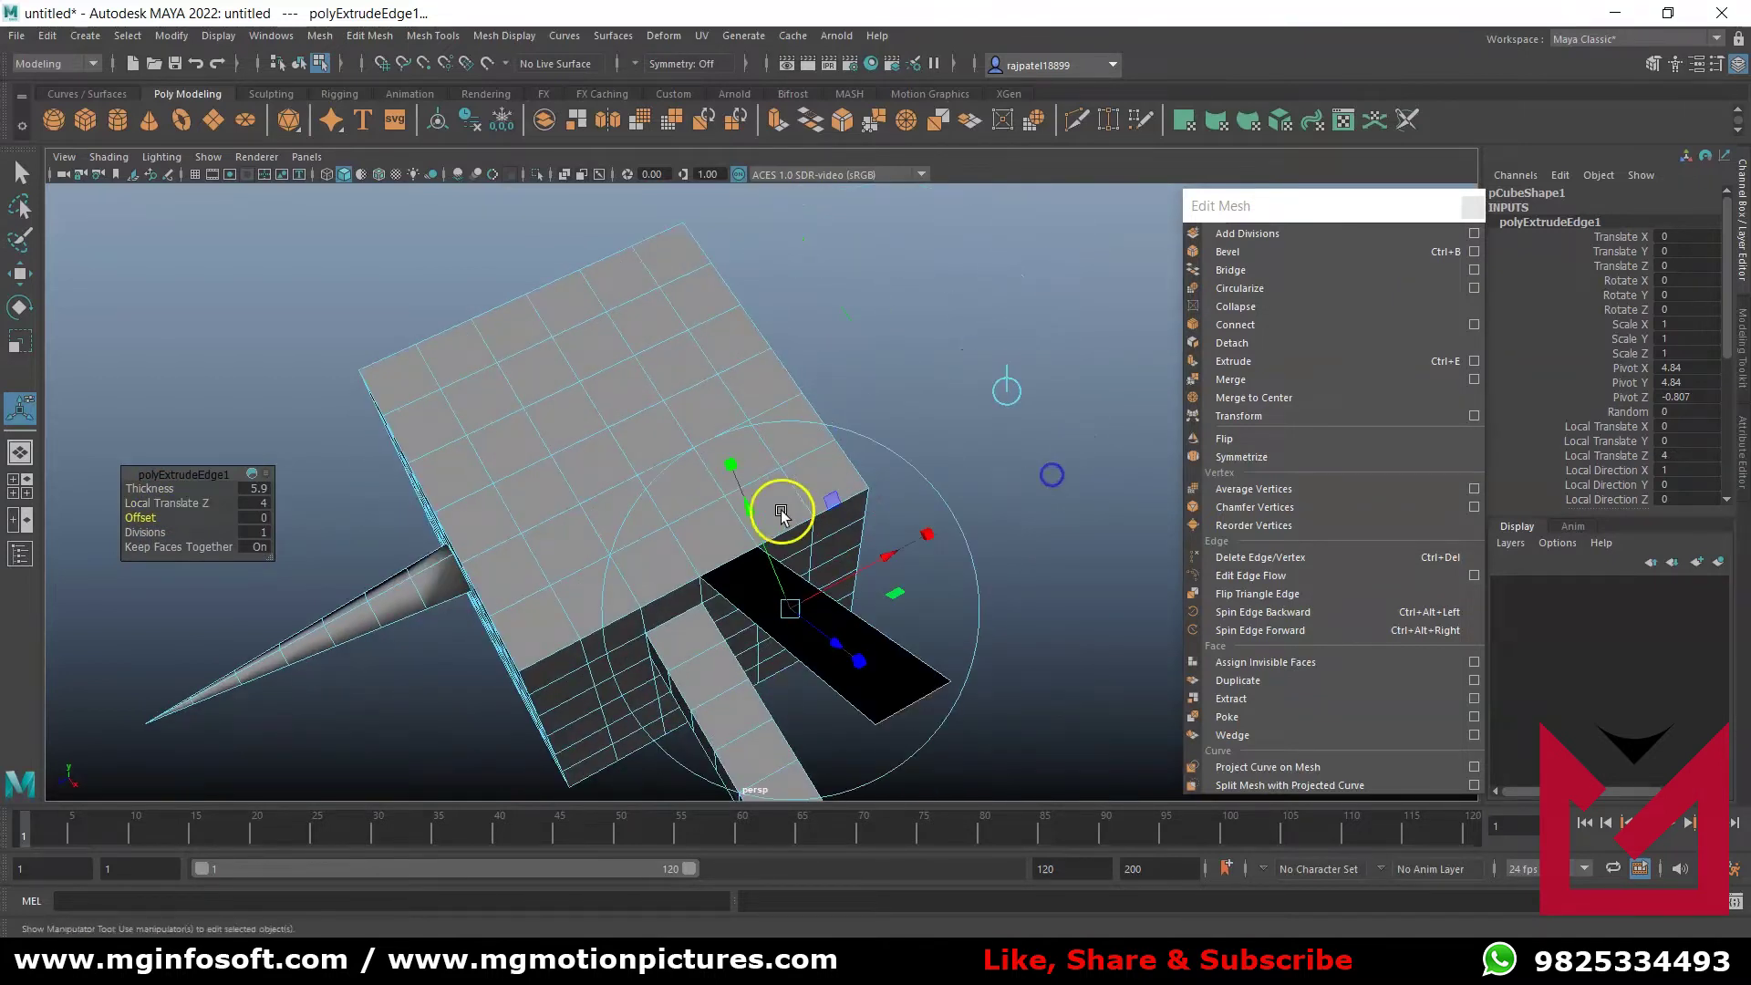
- Try an offset on the edge extrusion, return it to 0, set its divisions to 8 and deselect the edge
left_click(141, 518)
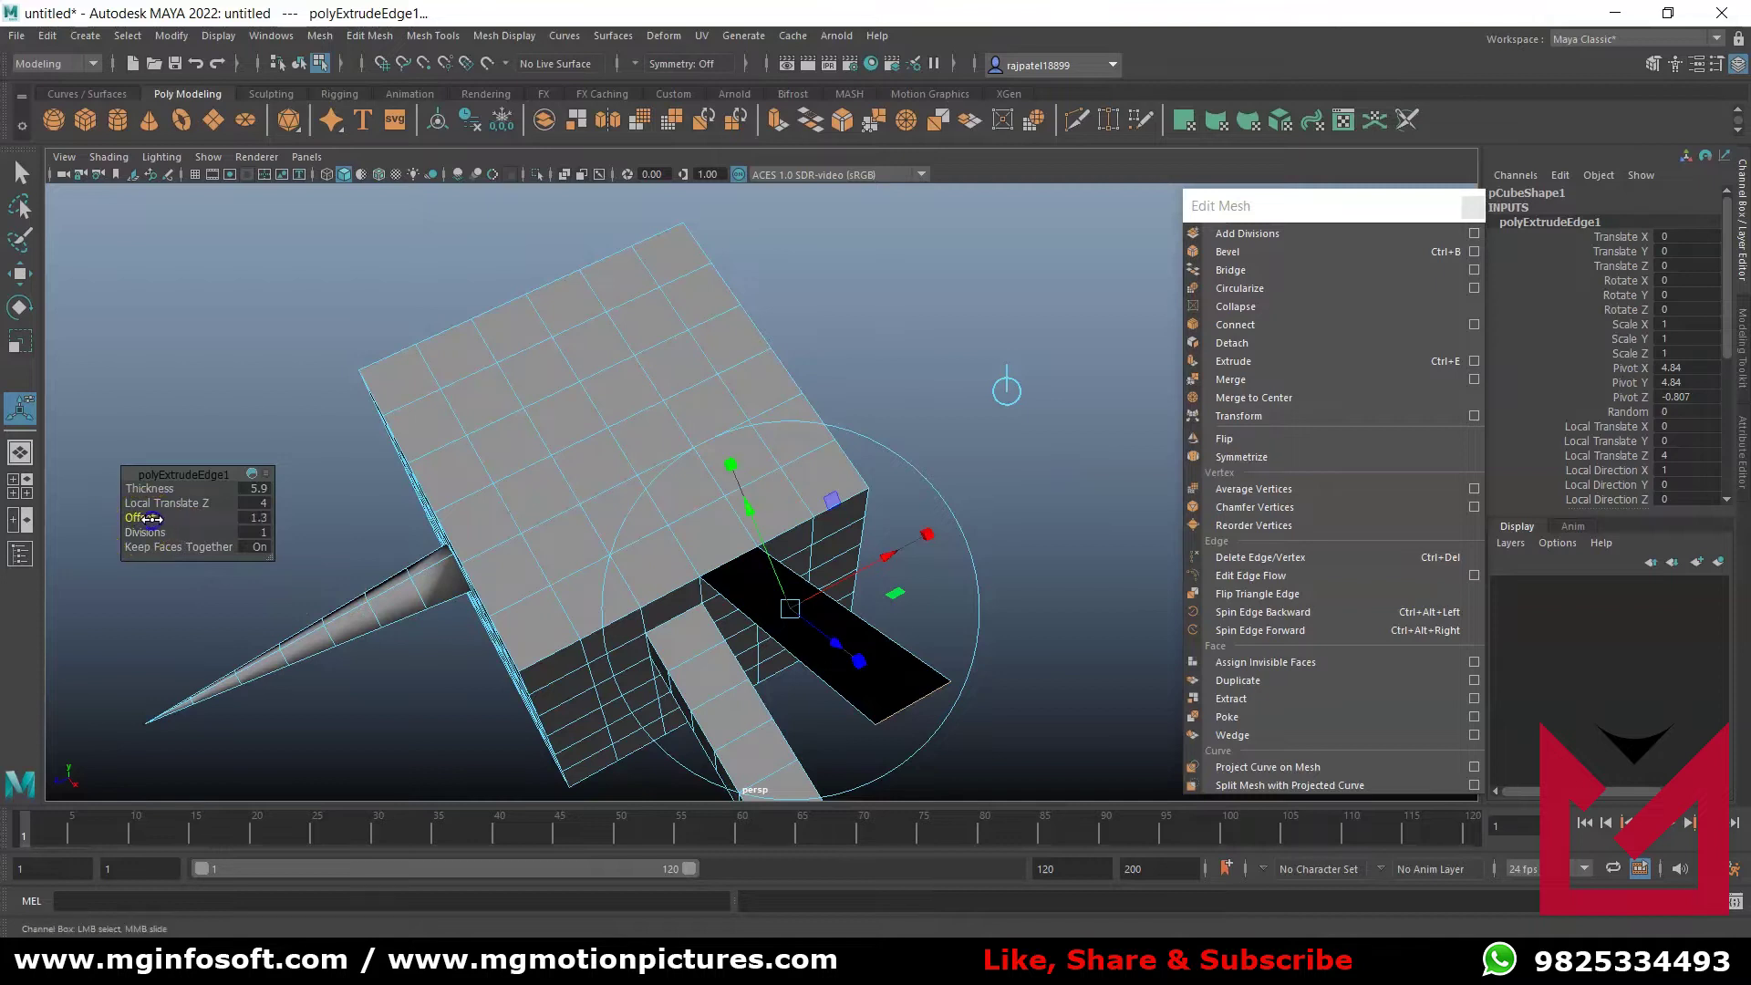
left_click(256, 517)
type("6.1")
key("Return")
left_click(153, 534)
left_click_drag(170, 535, 215, 532)
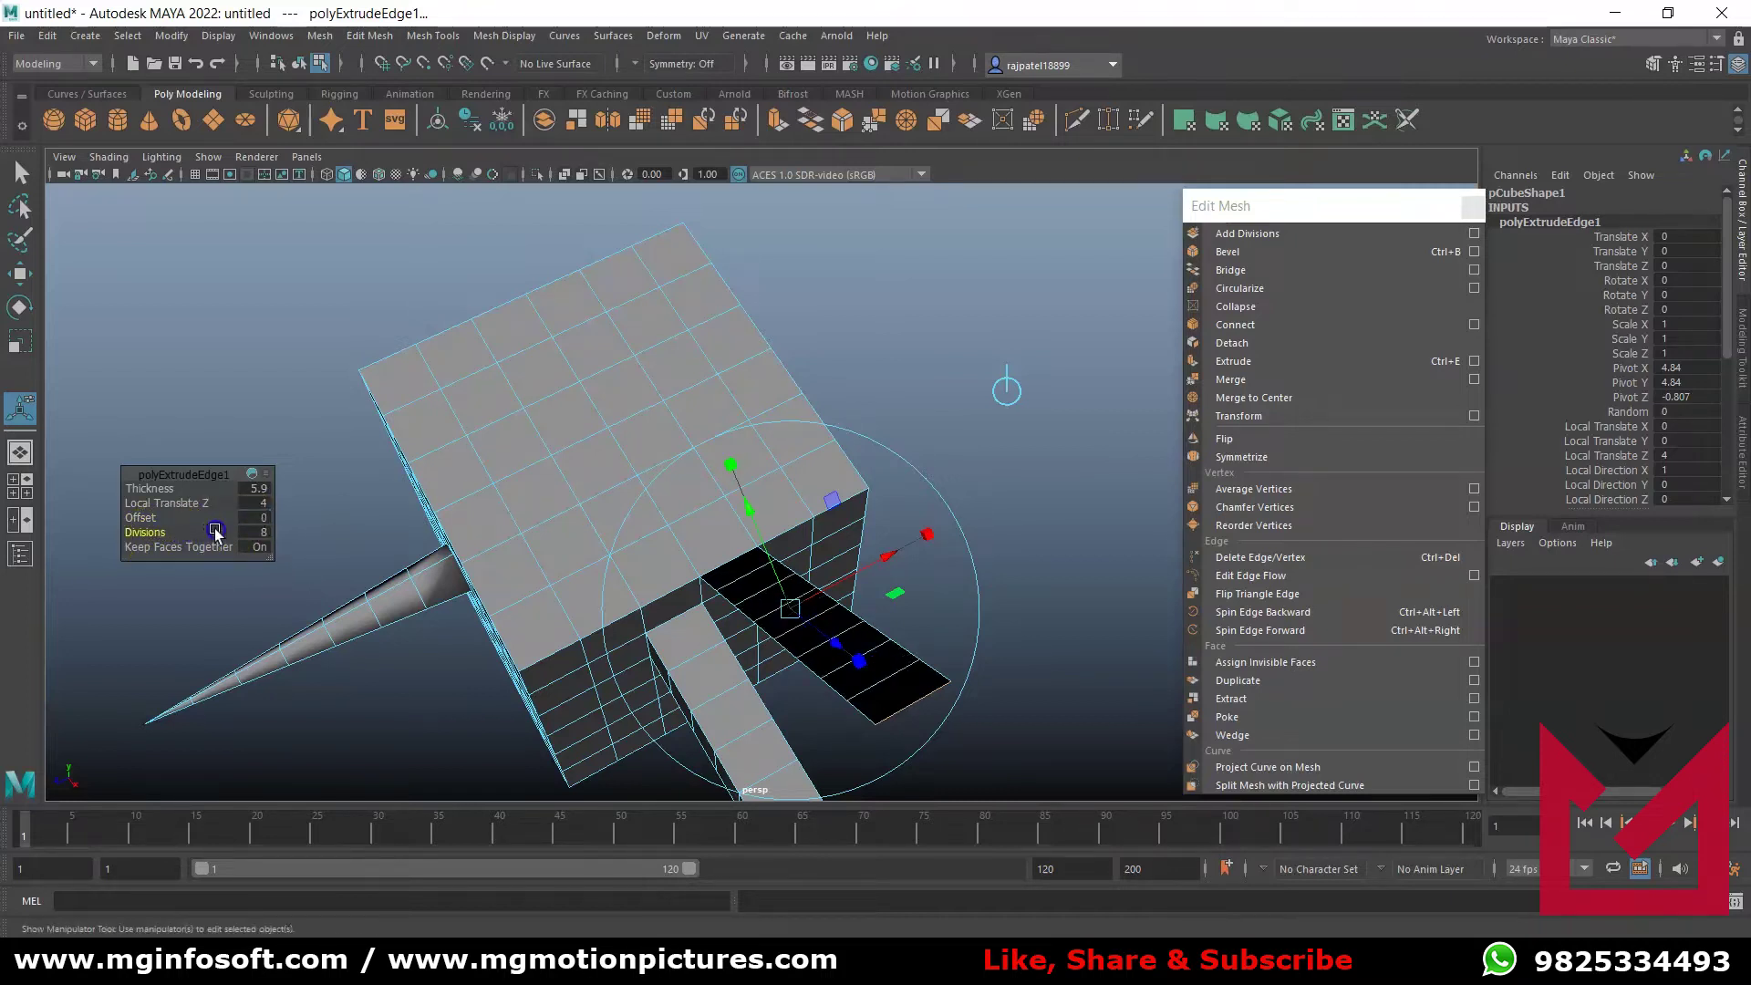
left_click(956, 605)
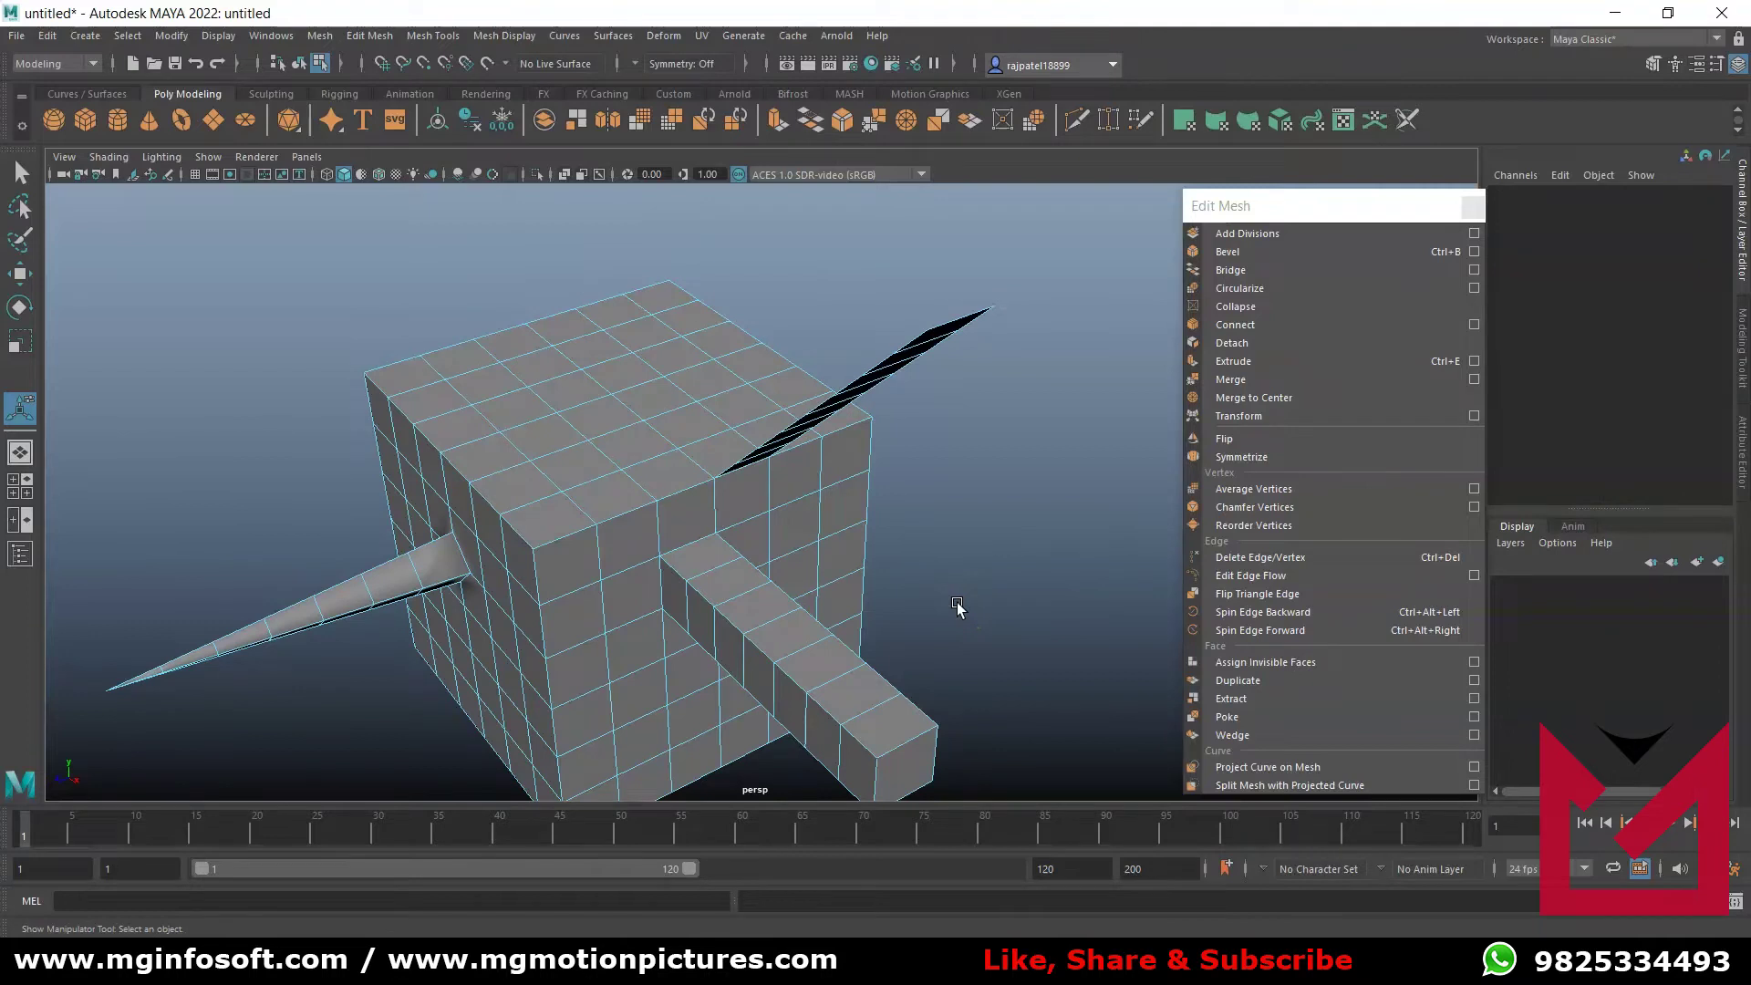
left_click(931, 603)
- Extrude a single face on the cube's -X side outward with a local translate Z of about 3.8
left_click_drag(872, 582, 726, 501, "alt")
right_click(723, 508)
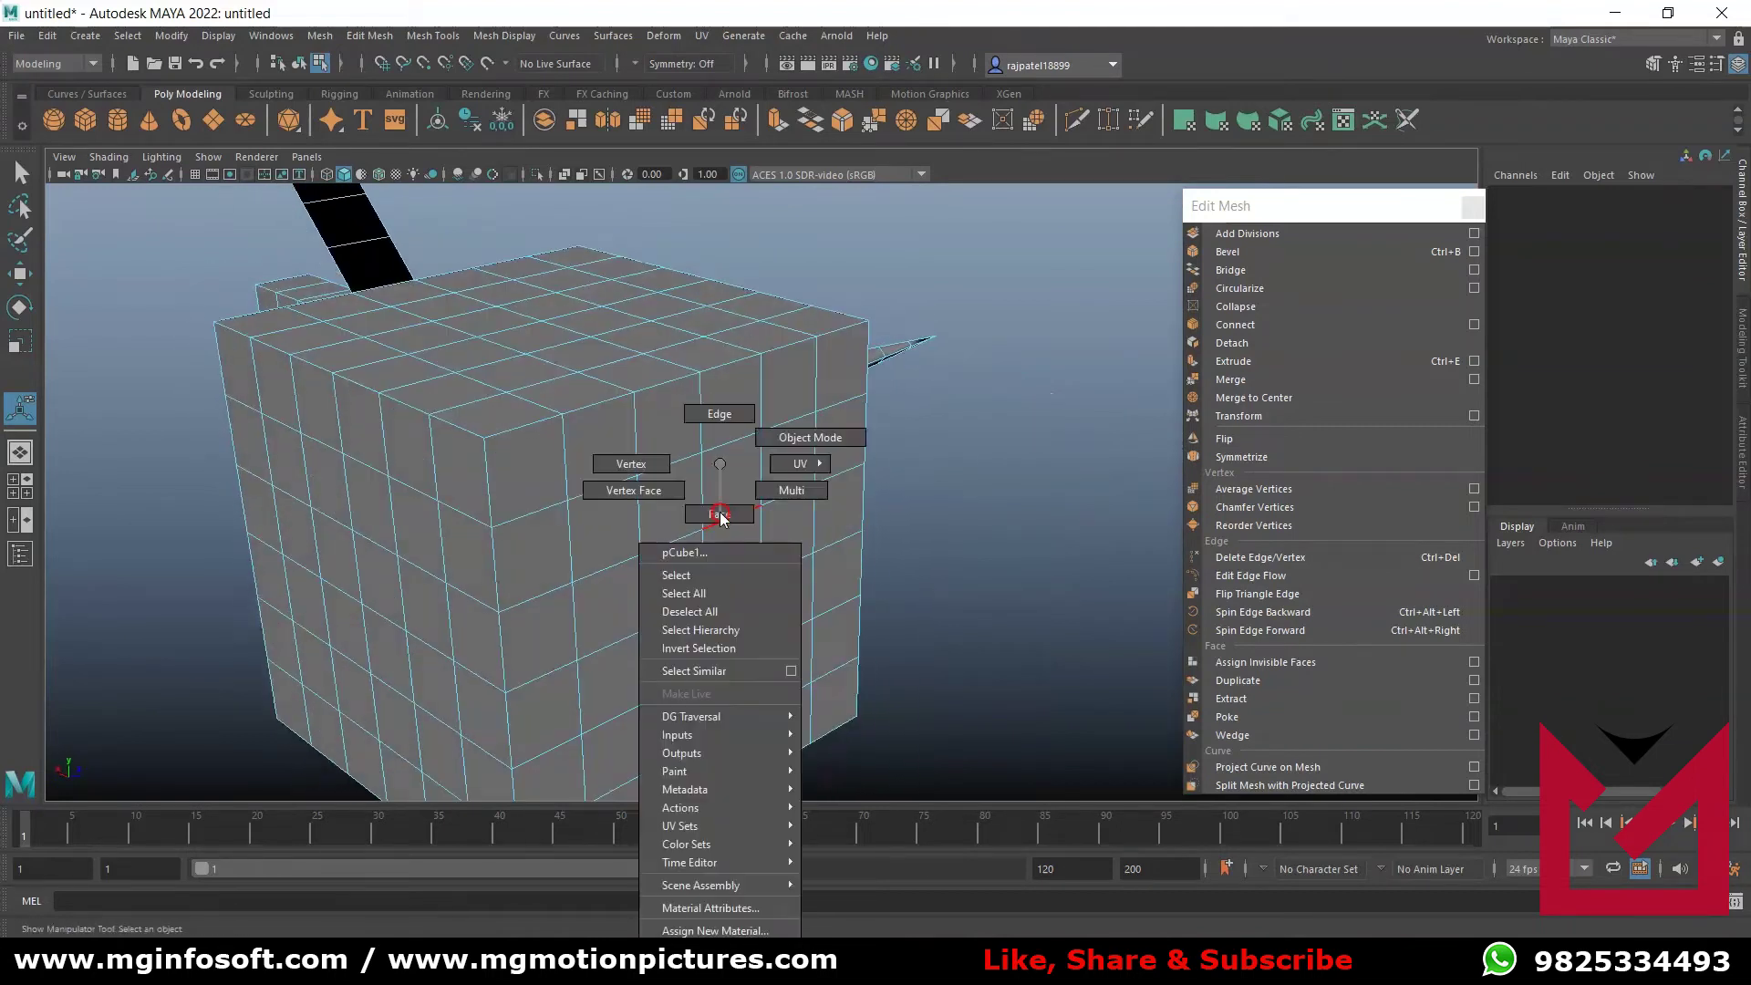
mouse_move(720, 515)
right_mouse_down()
mouse_move(720, 438)
mouse_move(721, 500)
right_mouse_up()
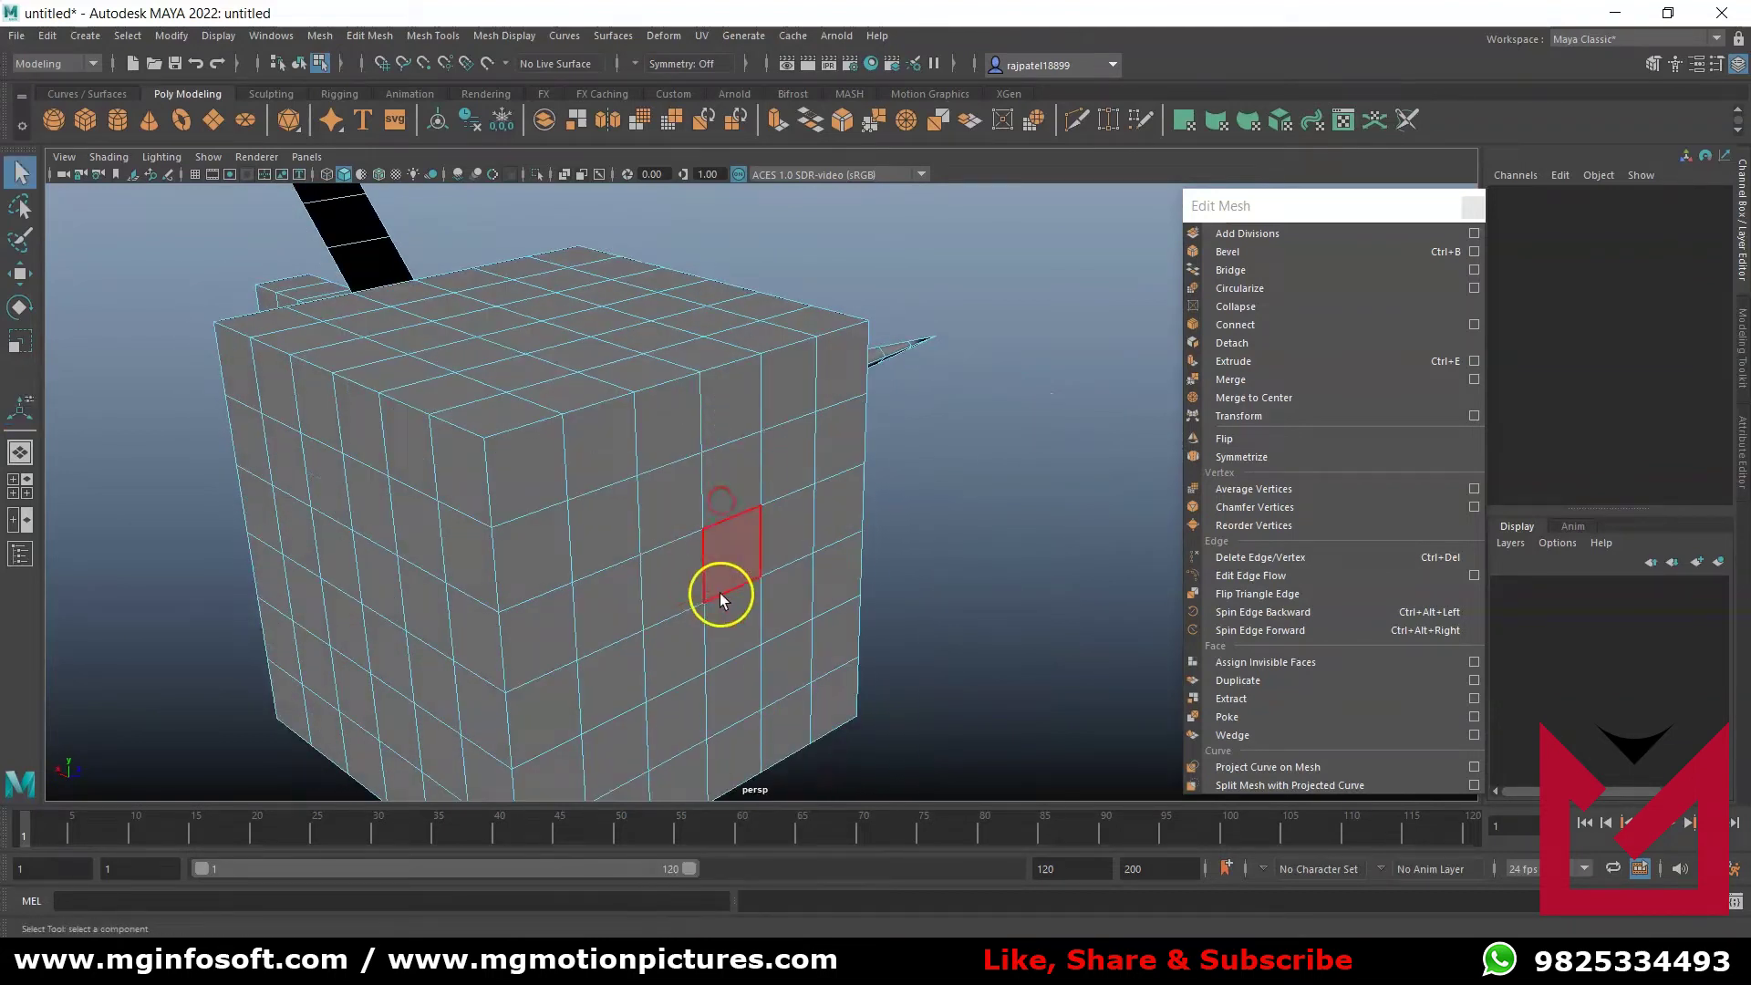
left_click(672, 503)
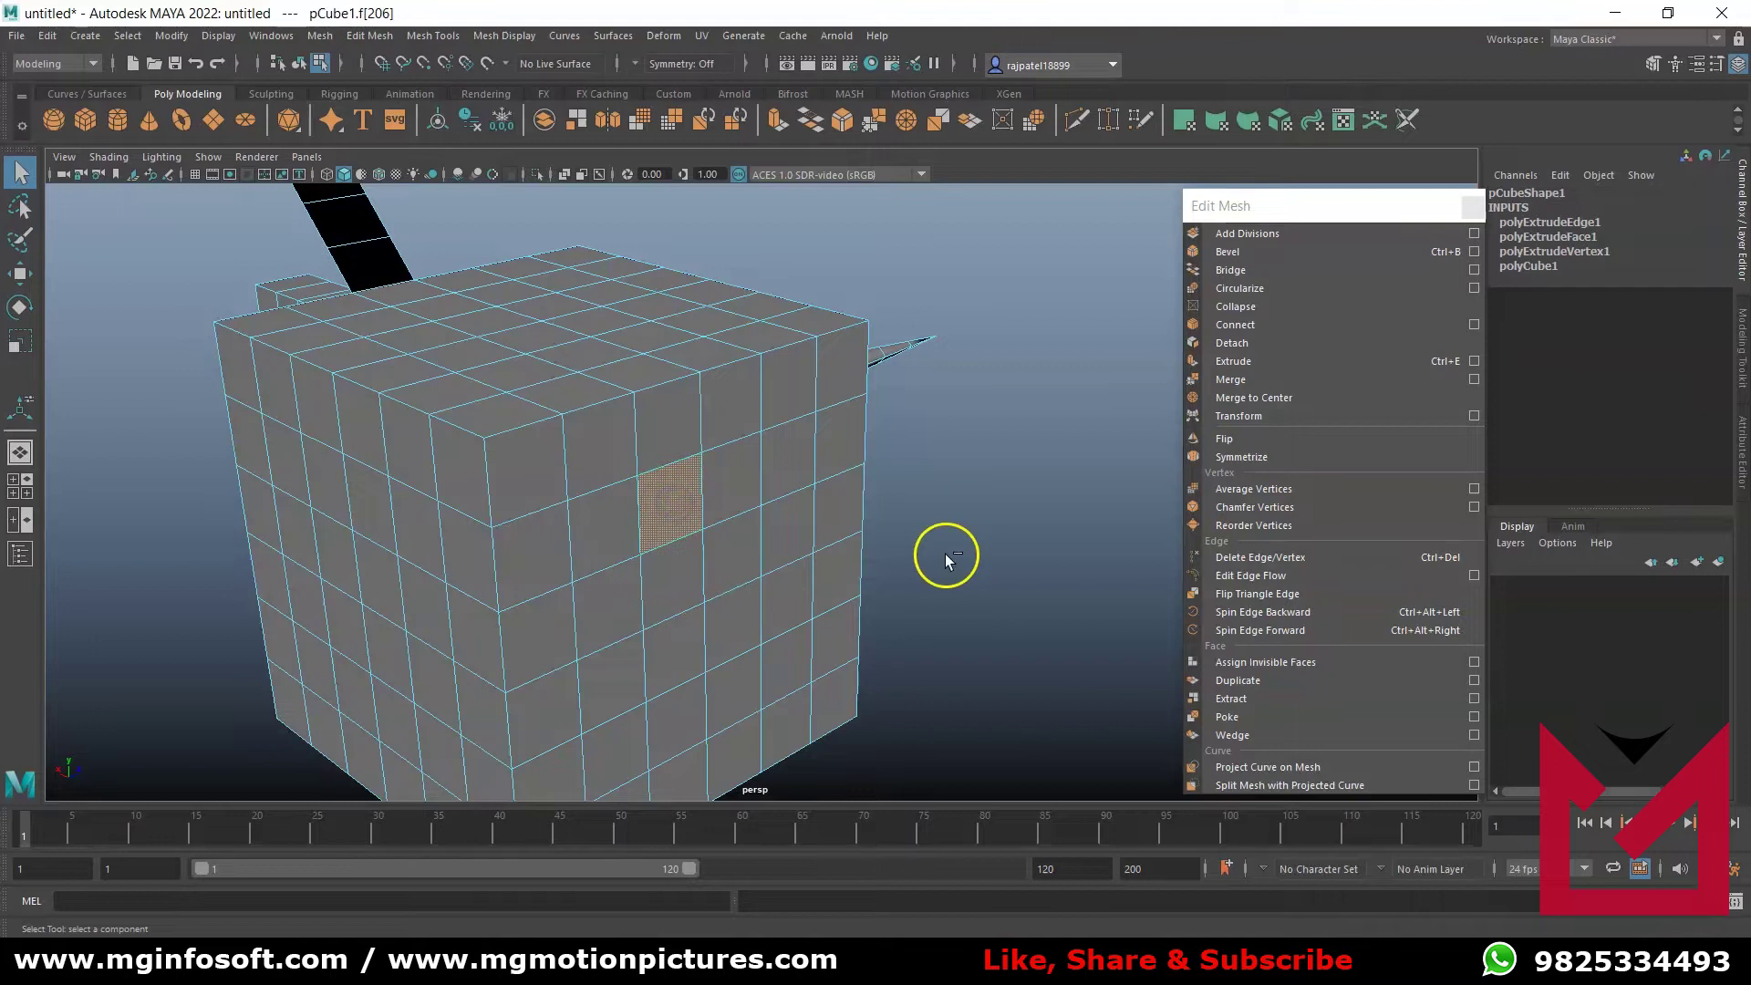
key("ctrl+e")
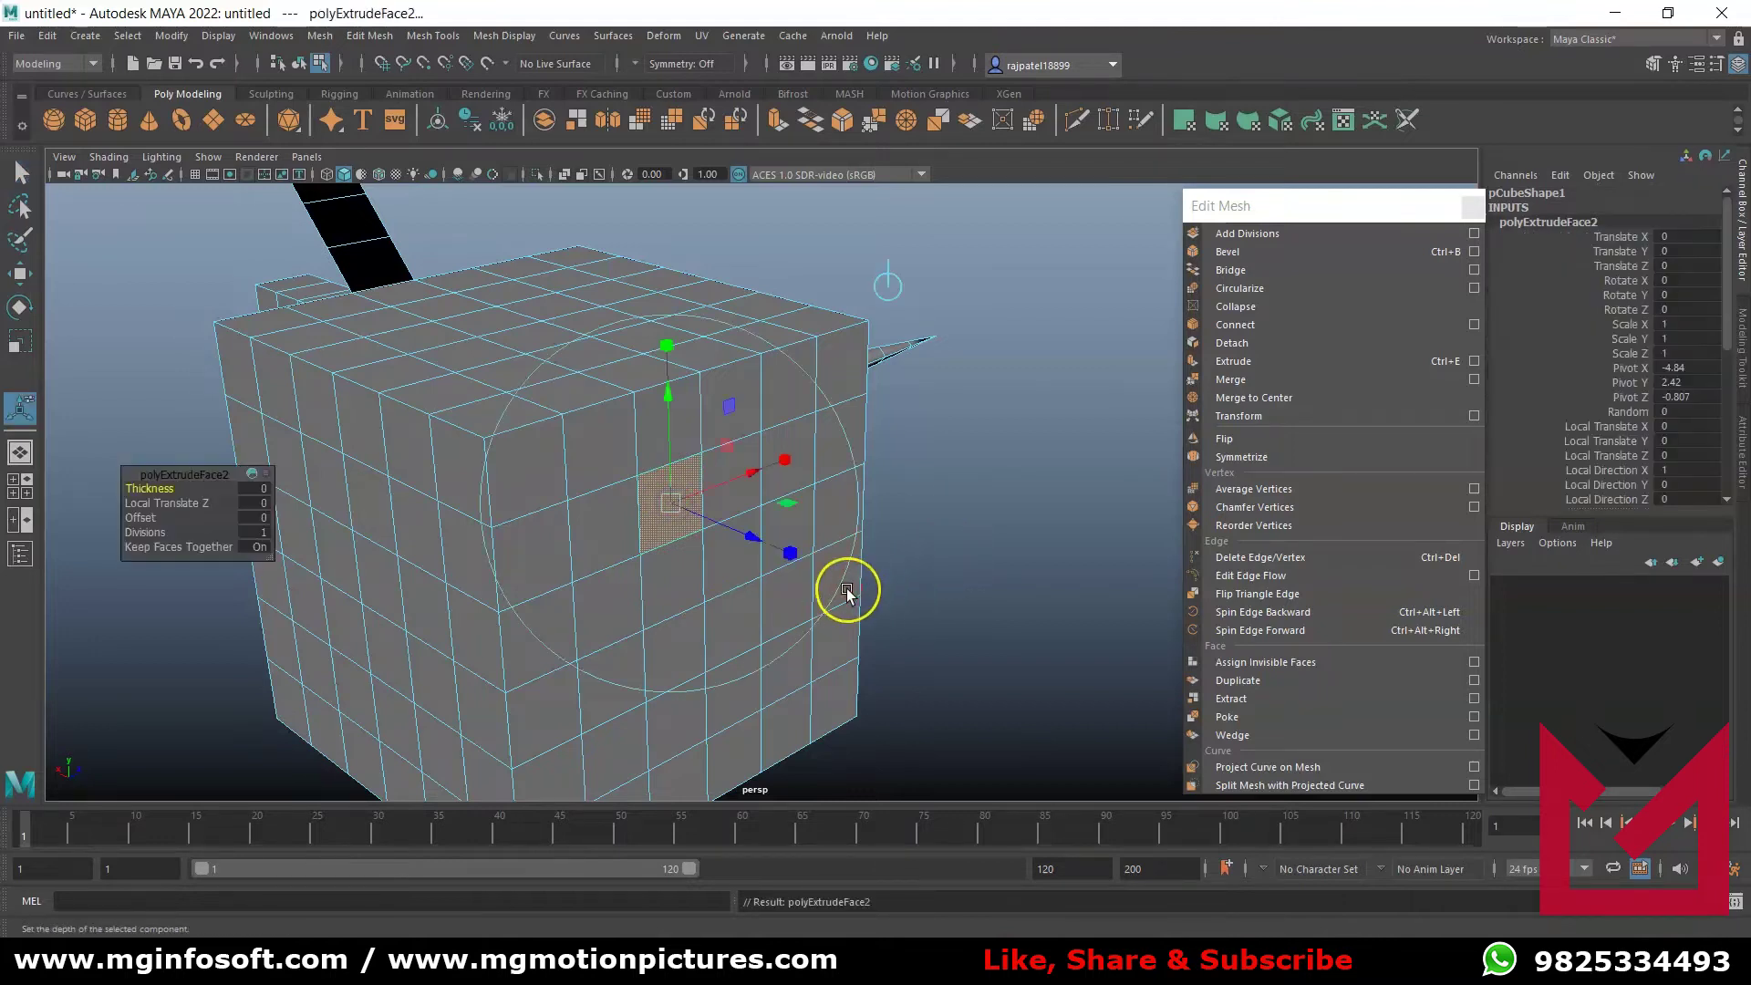
left_click_drag(752, 545, 926, 591)
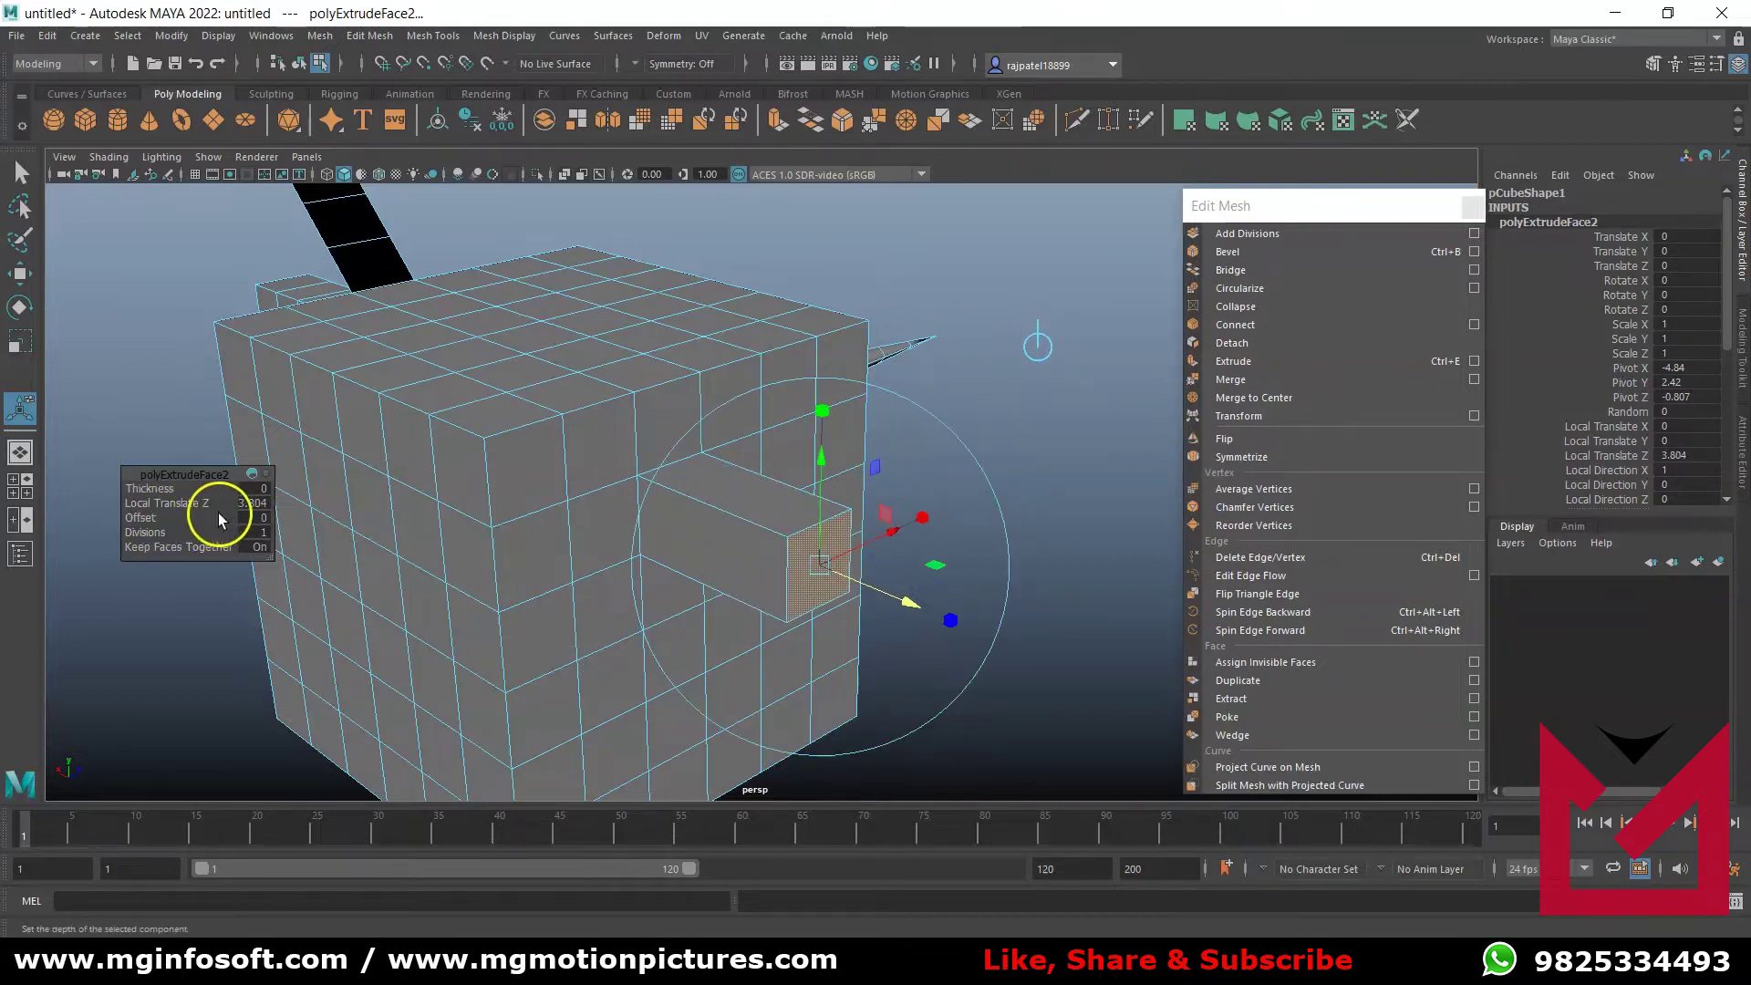
- Try moving the extruded end face along its local X and Y axes and undo the moves
key("ctrl+z")
left_click_drag(817, 473, 948, 466)
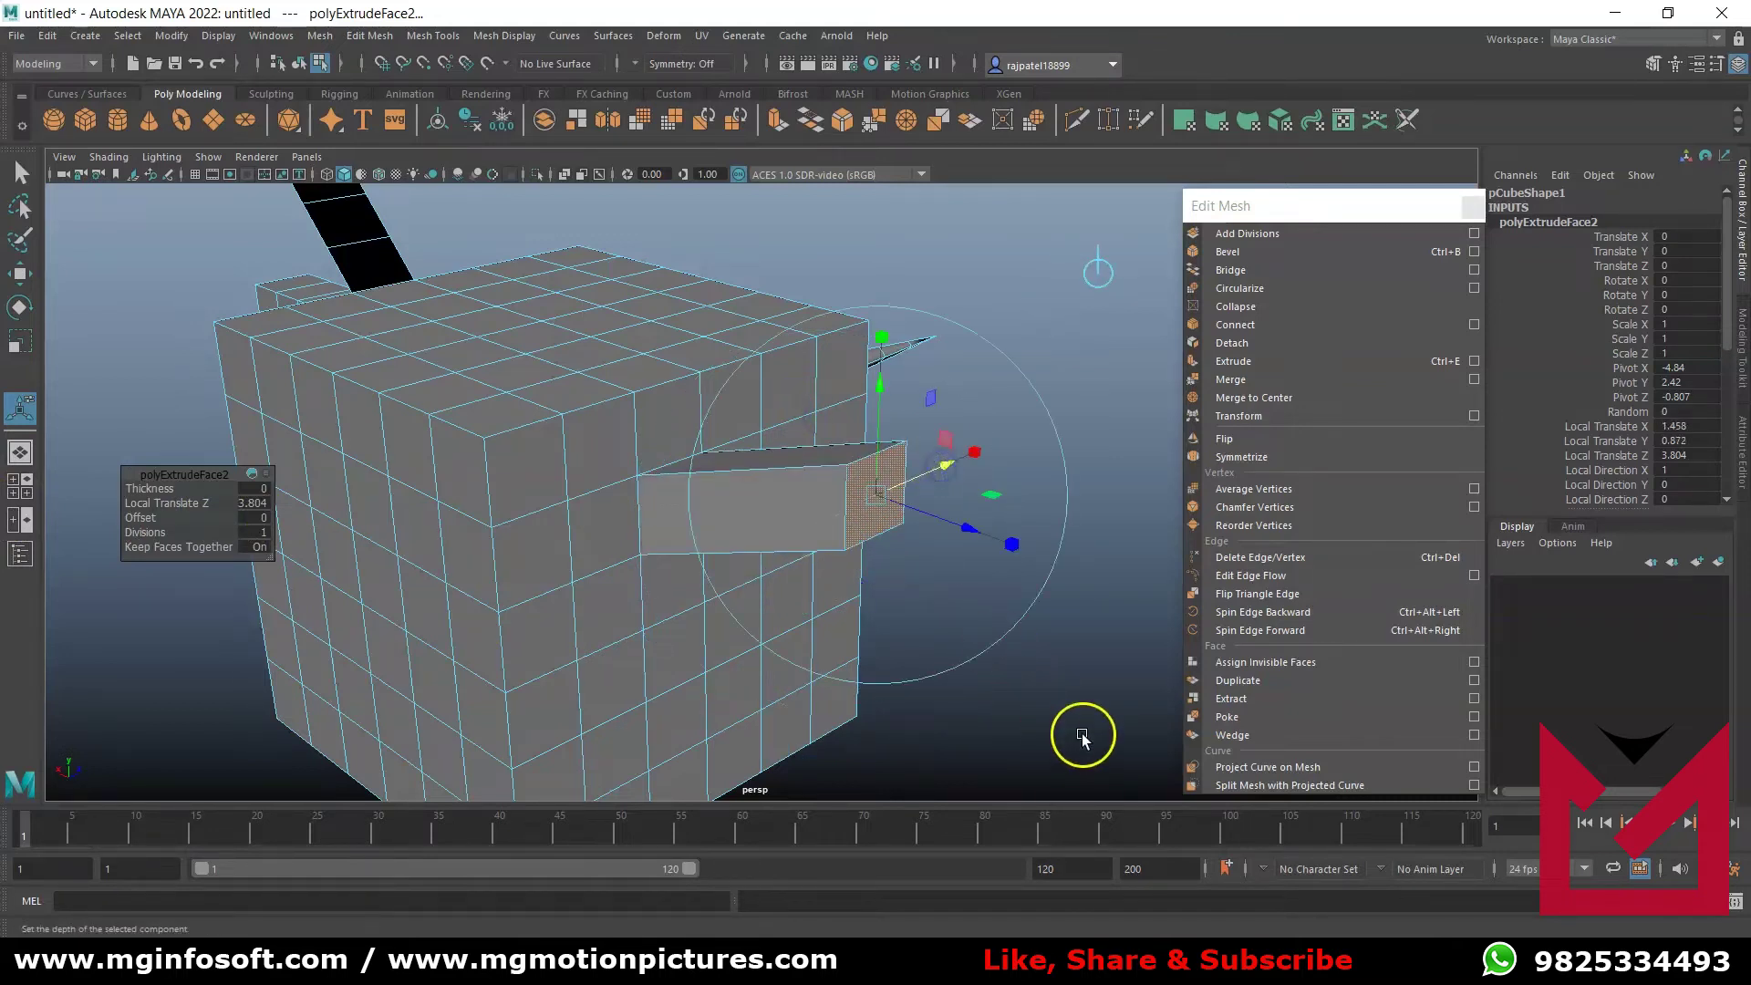
key("ctrl+z")
key("ctrl+z")
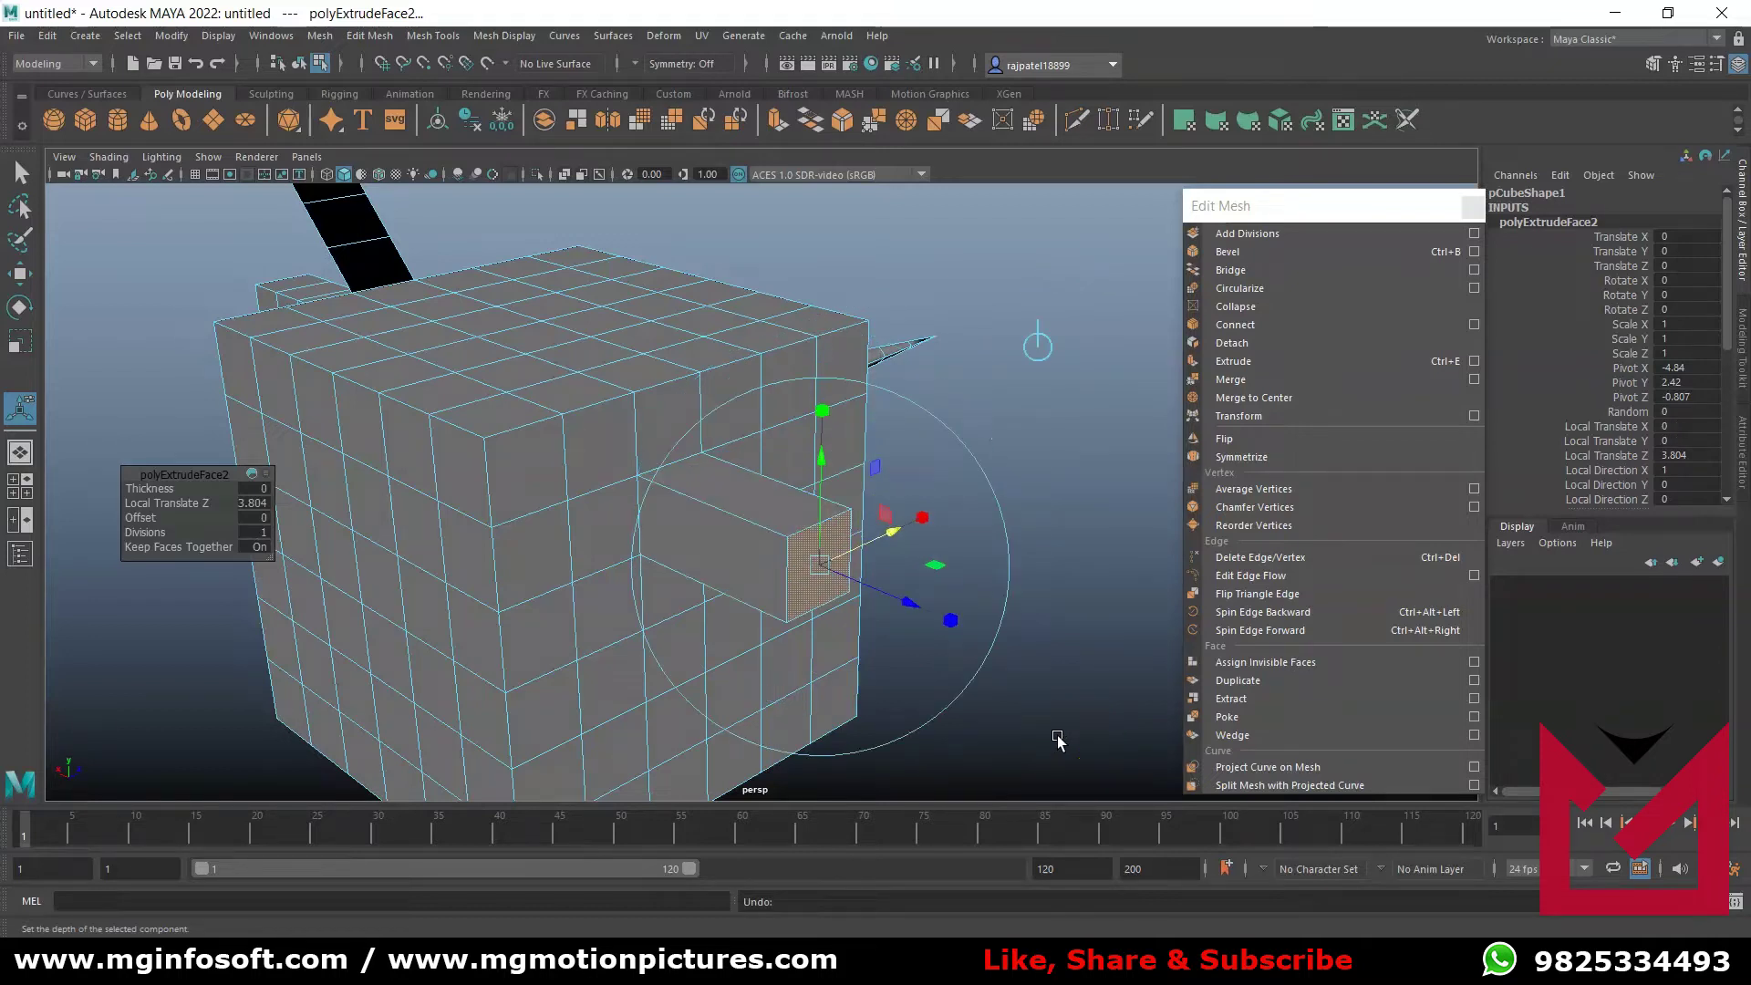
- Scale the extrusion's end face with the manipulator, trying a larger size and finishing with a smaller face that tapers the extrusion
left_click(950, 620)
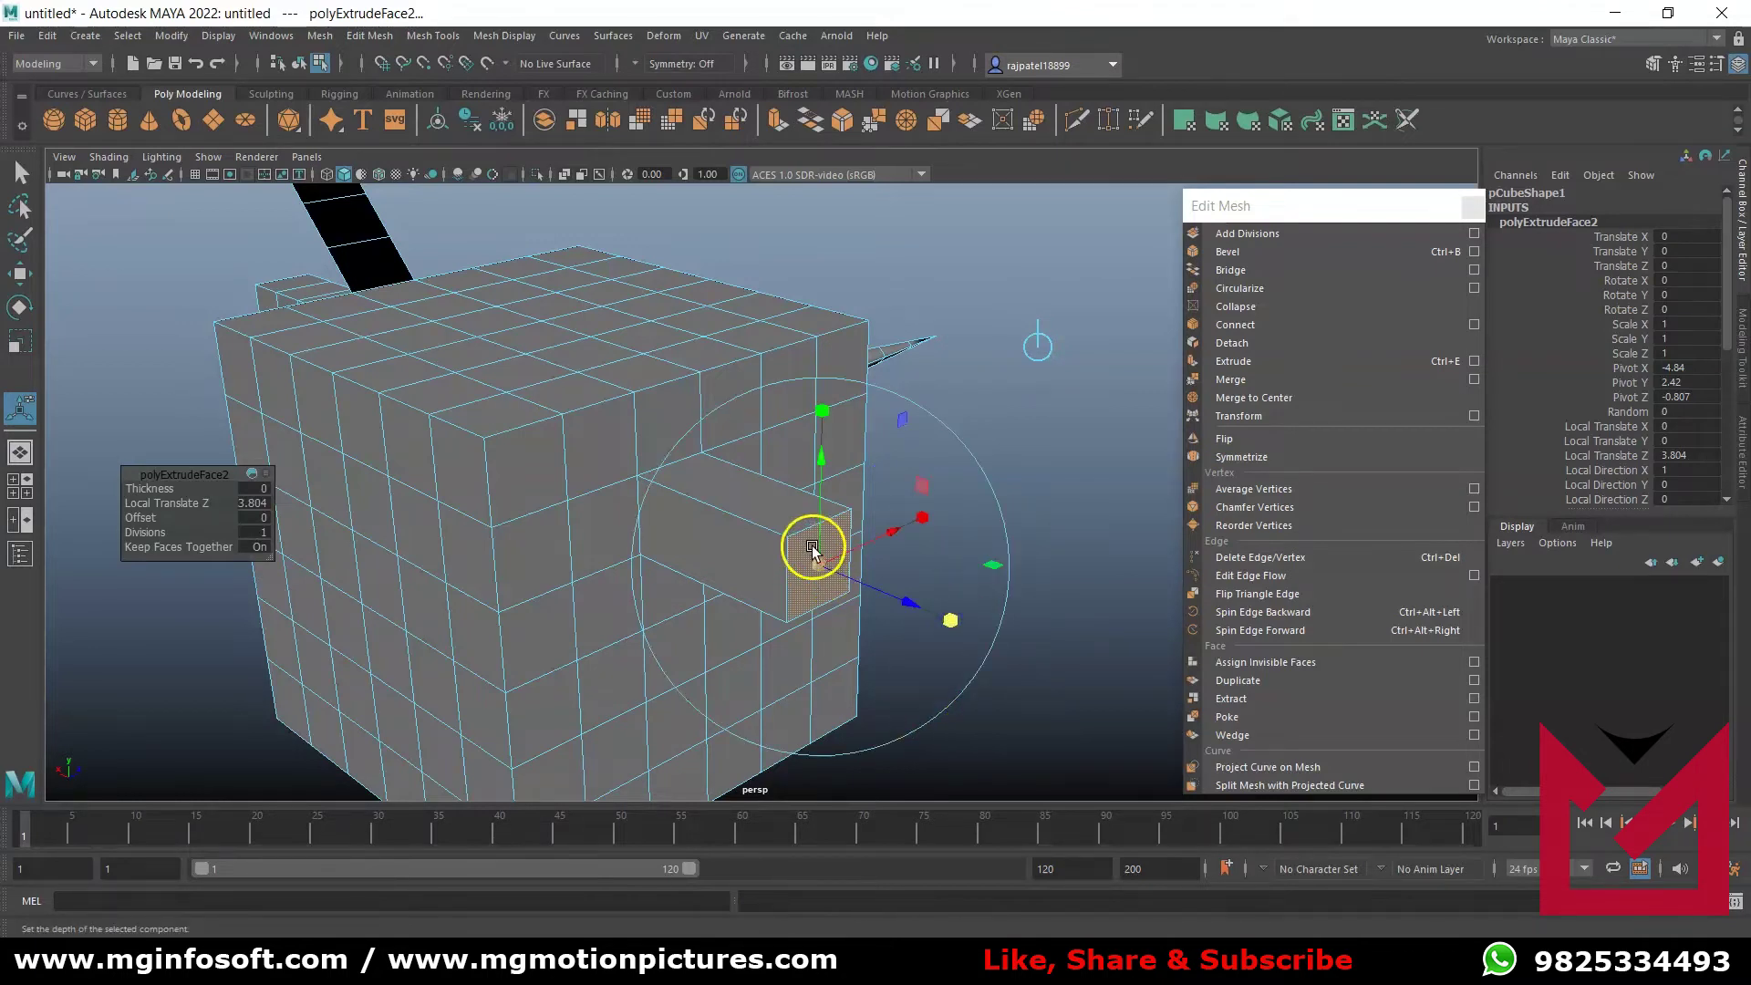
left_click_drag(835, 566, 790, 577)
key("ctrl+z")
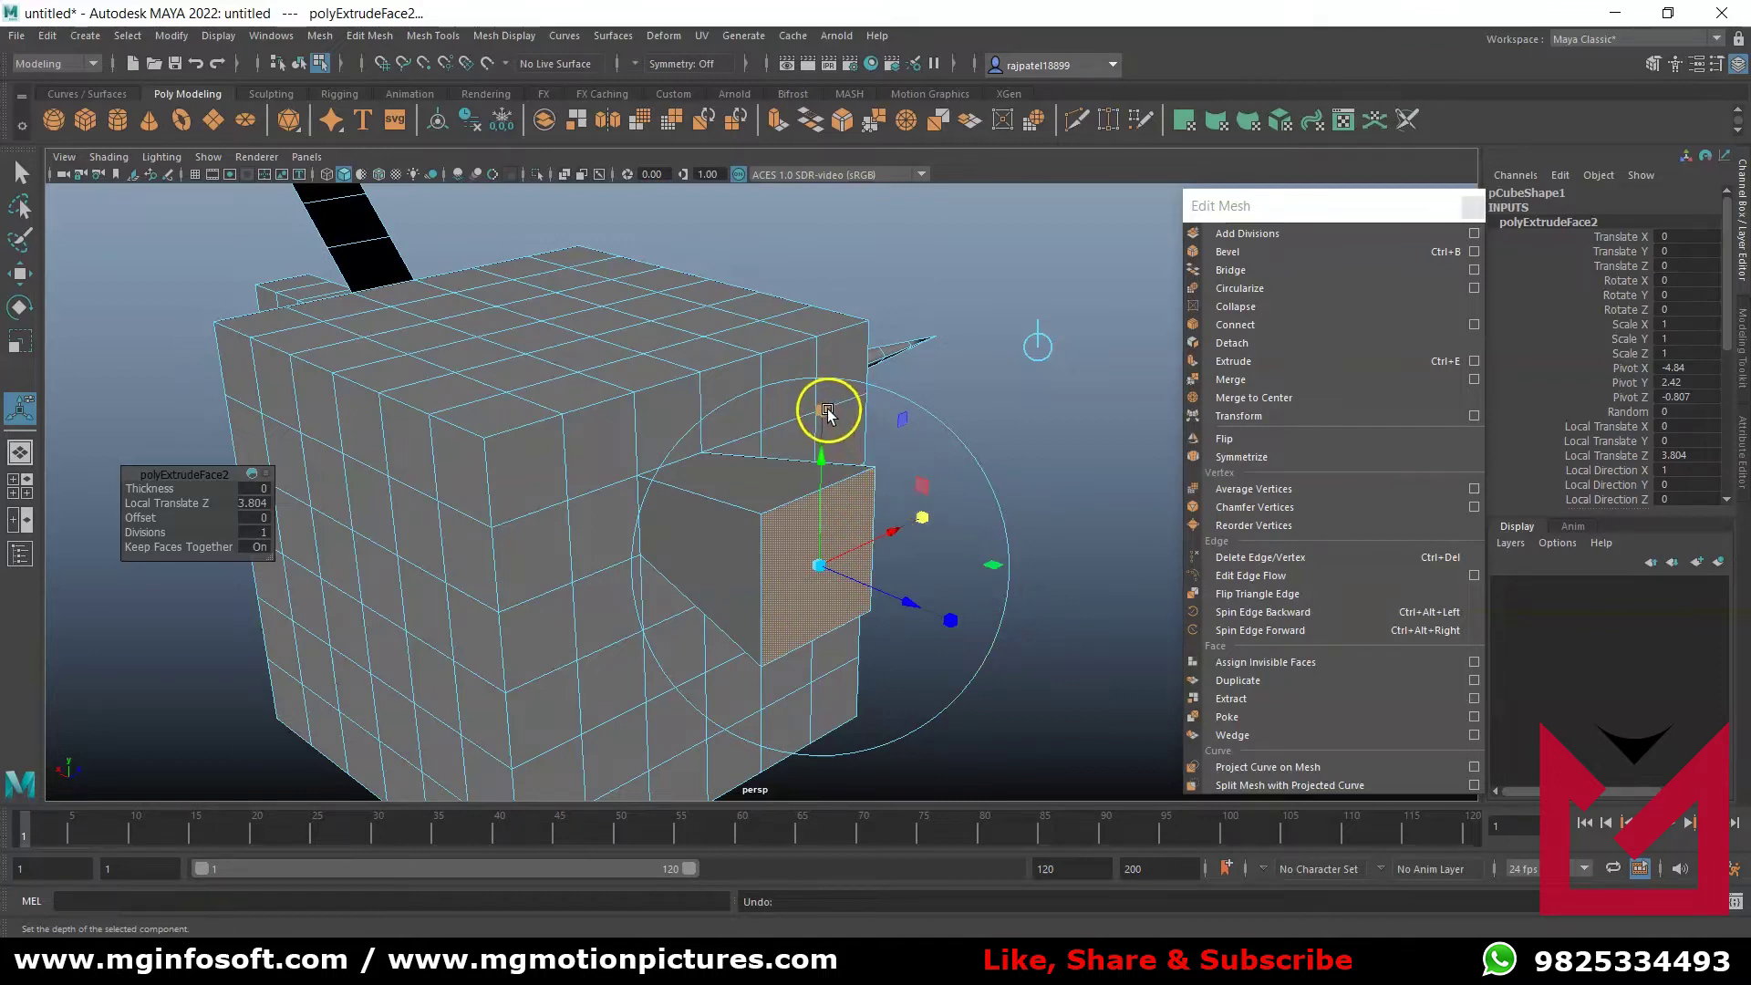
left_click_drag(824, 412, 857, 547)
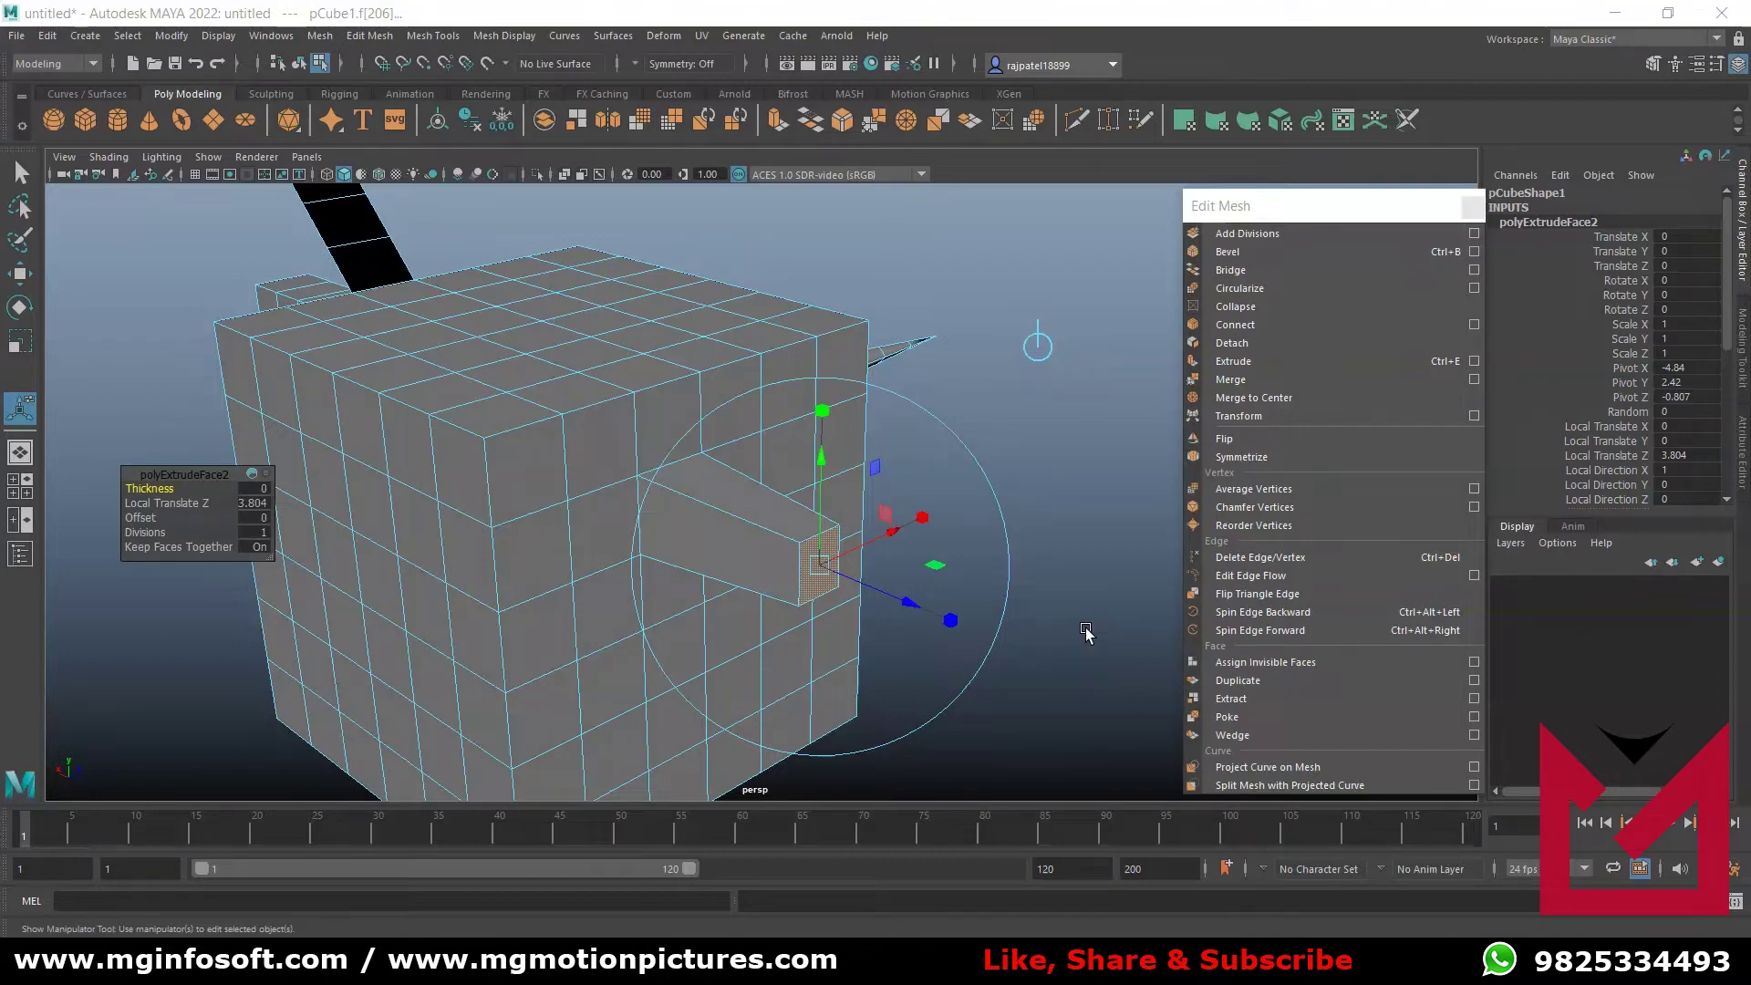
- Extrude a face near the middle of the cube's top and show the extrusion's settings in the Attribute Editor, clear of the floating Edit Mesh list
left_click_drag(1103, 590, 1127, 603, "alt")
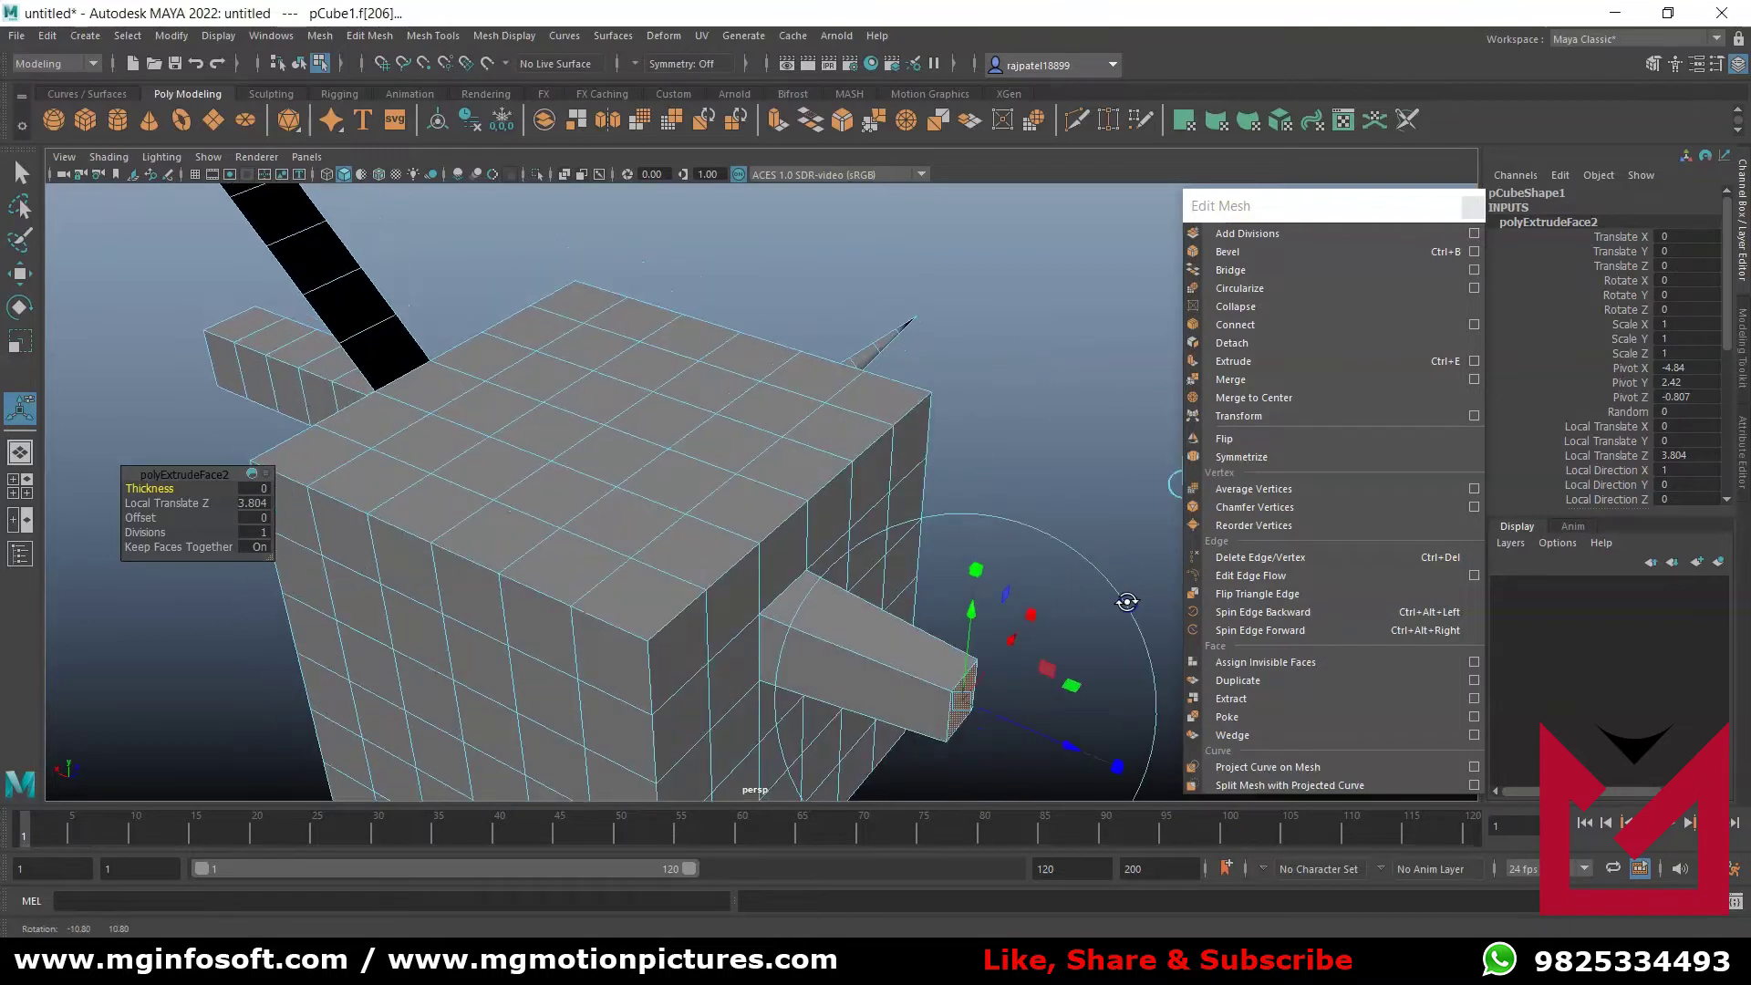
left_click(641, 474)
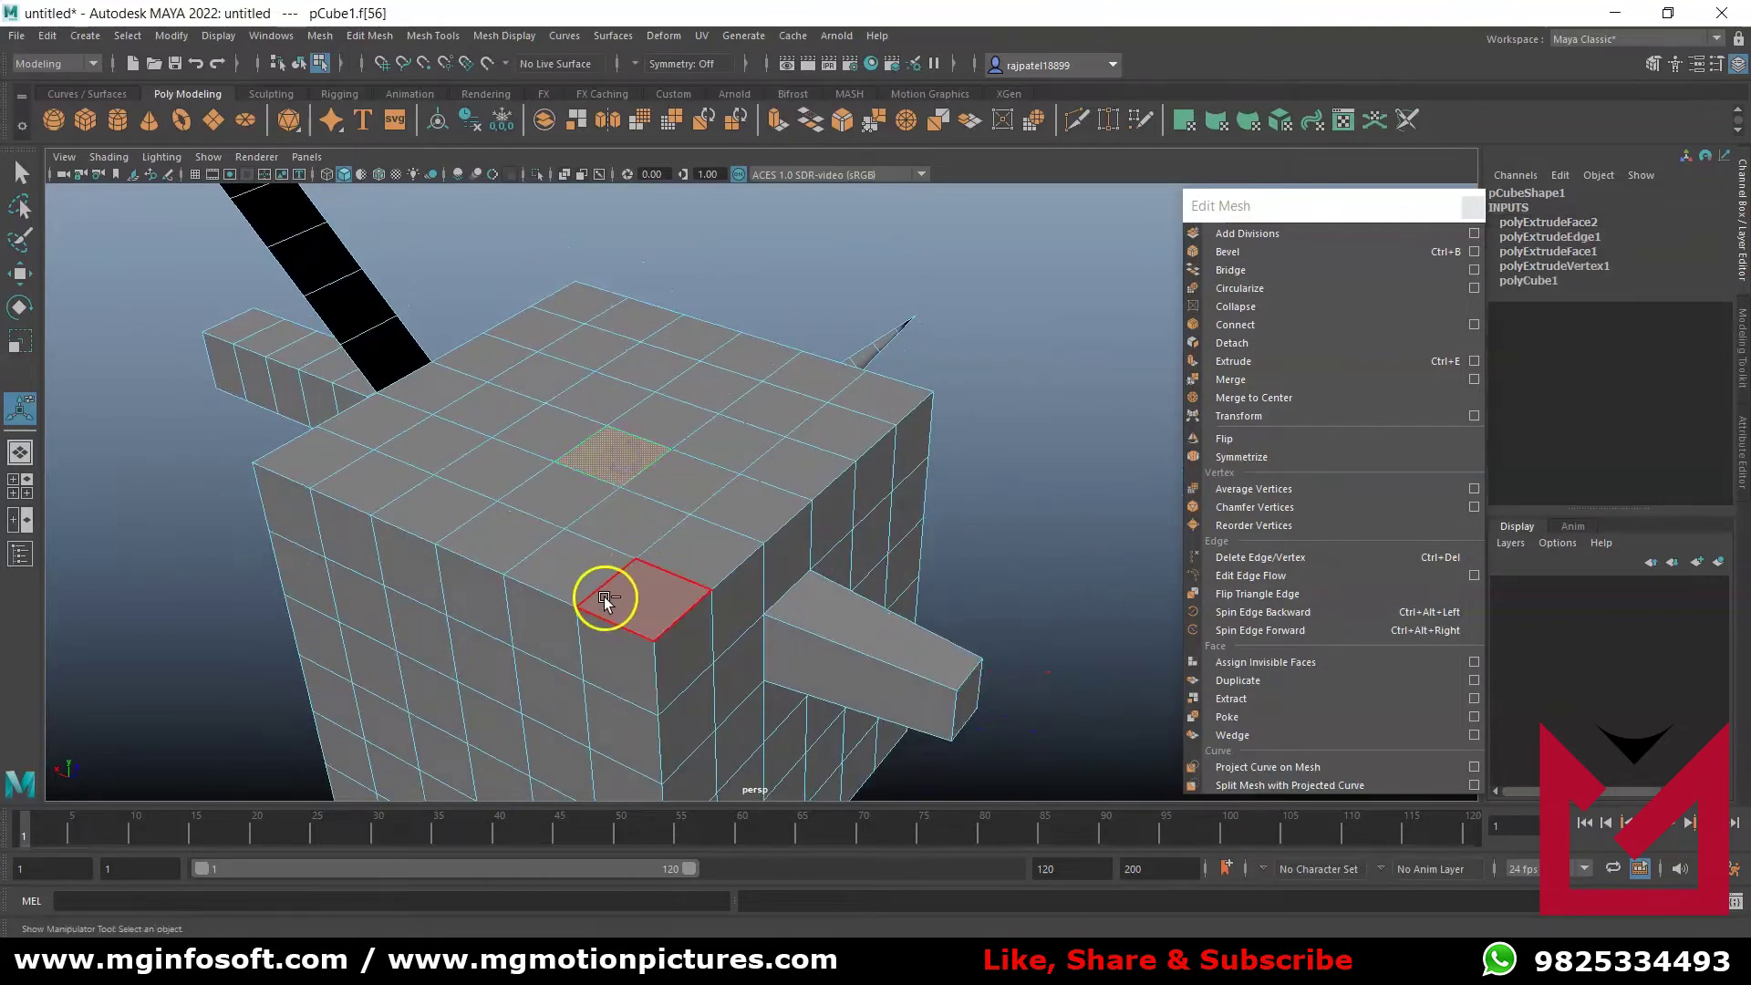
key("ctrl+e")
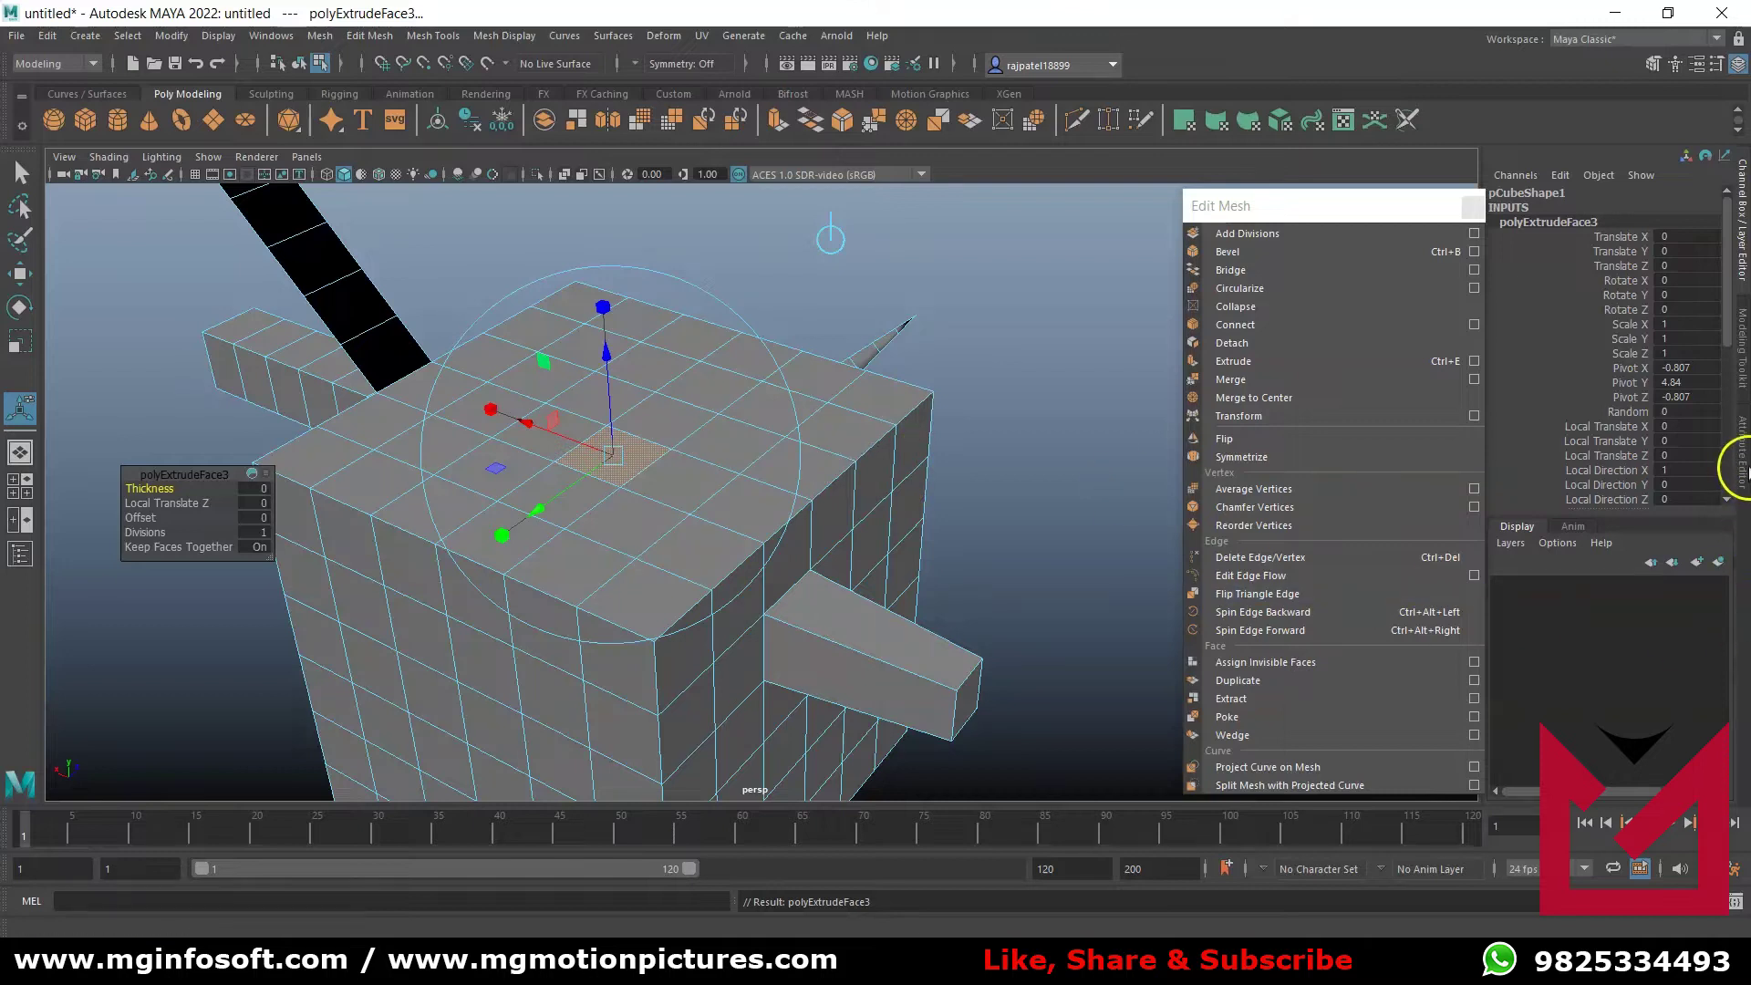
left_click(1741, 456)
left_click_drag(1249, 205, 880, 203)
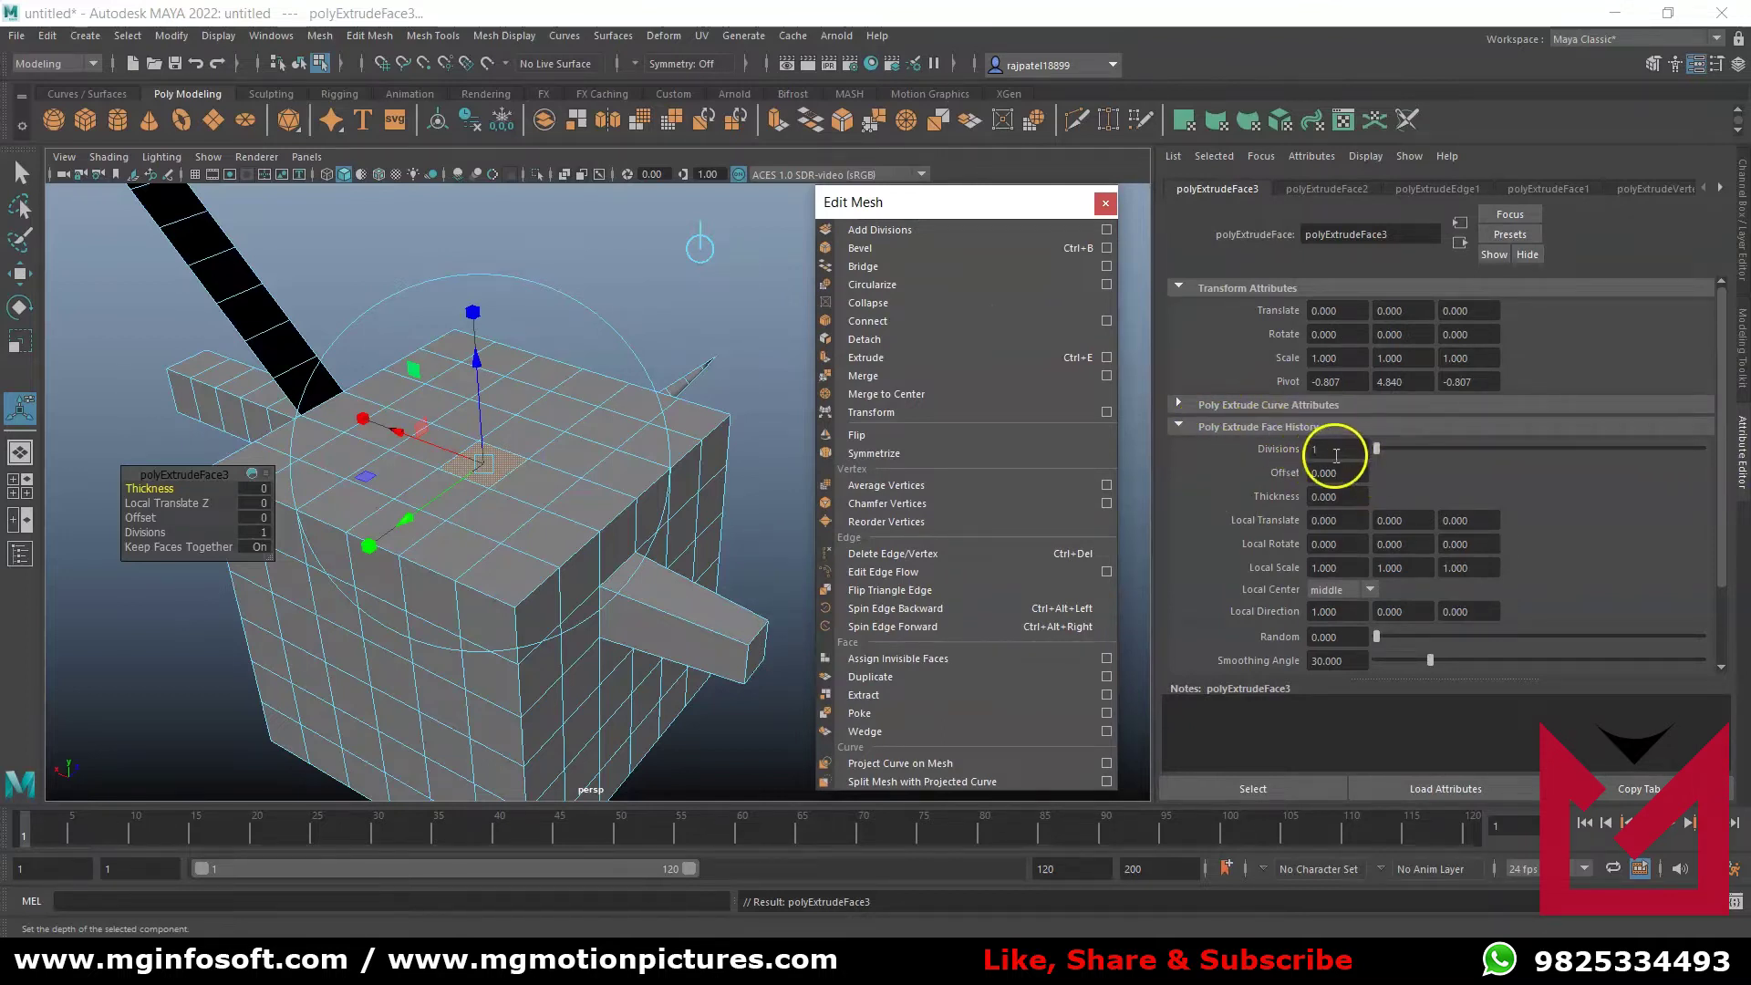
- Set the top face extrusion's thickness to 5 and its divisions to 6
left_click(1337, 497)
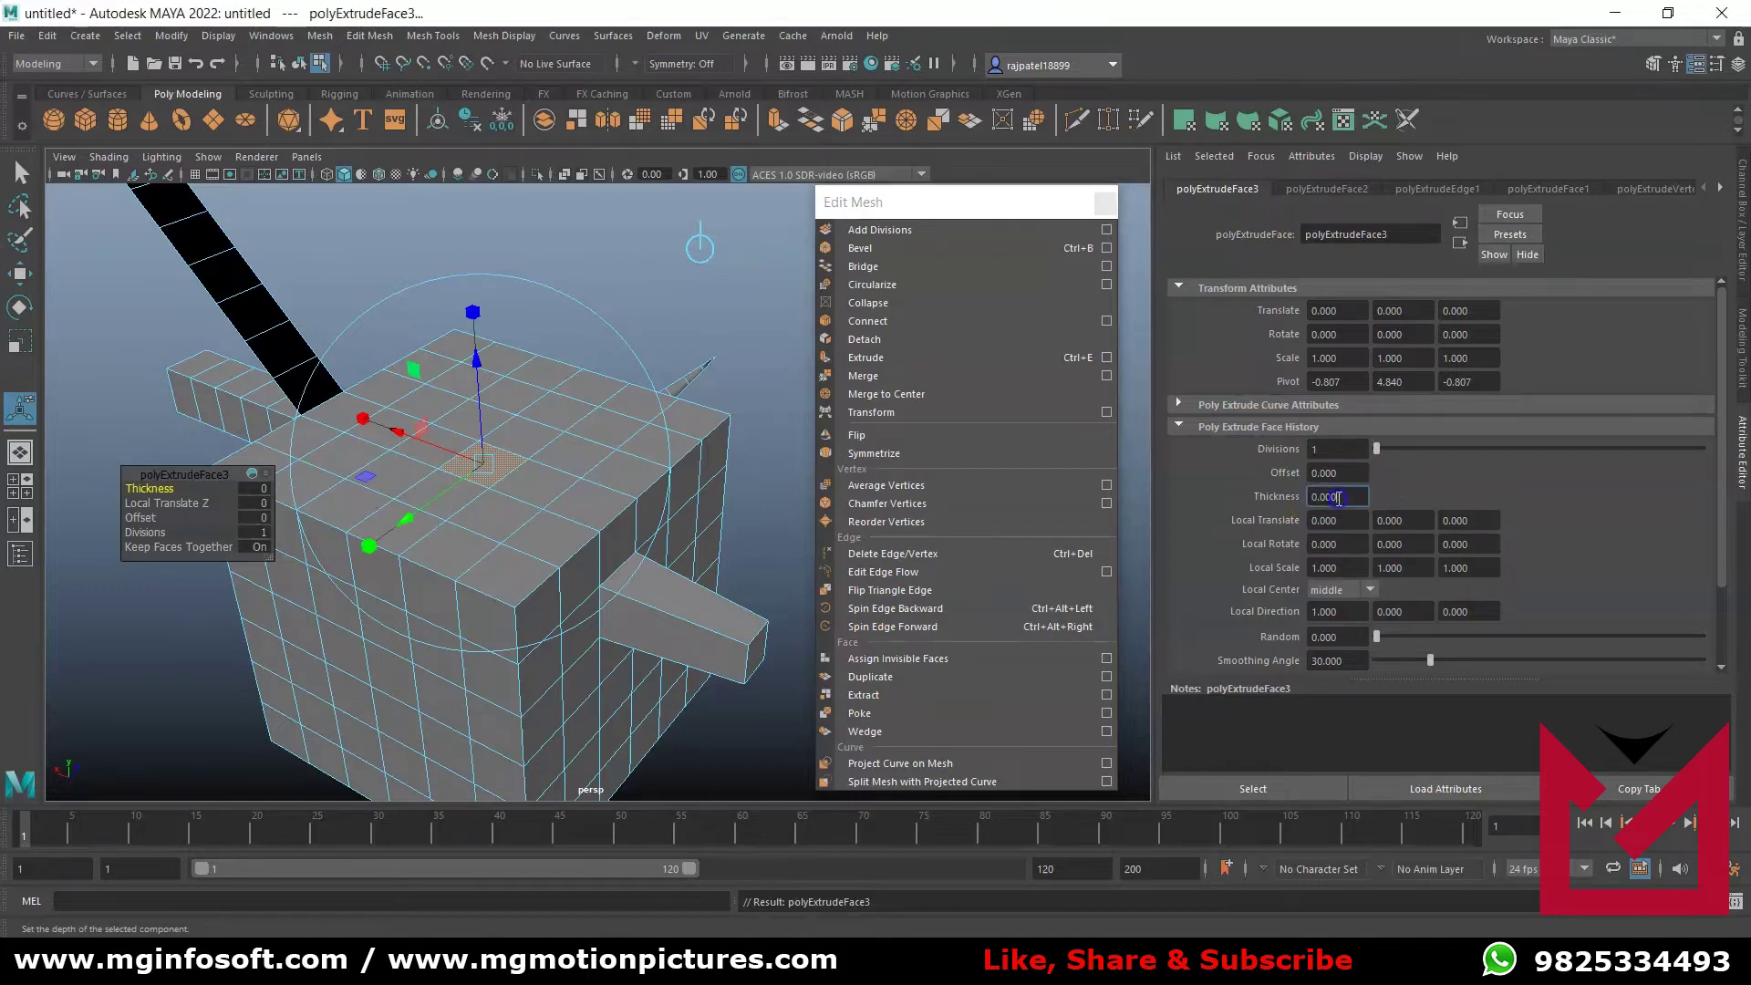
left_click_drag(1307, 498, 1283, 543)
key("Return")
left_click_drag(1376, 448, 1450, 435)
left_click(1374, 501)
- Try offsets of 5, 2, 3 and 1 on the top face extrusion and return the offset to 0
left_click_drag(1336, 473, 1225, 470)
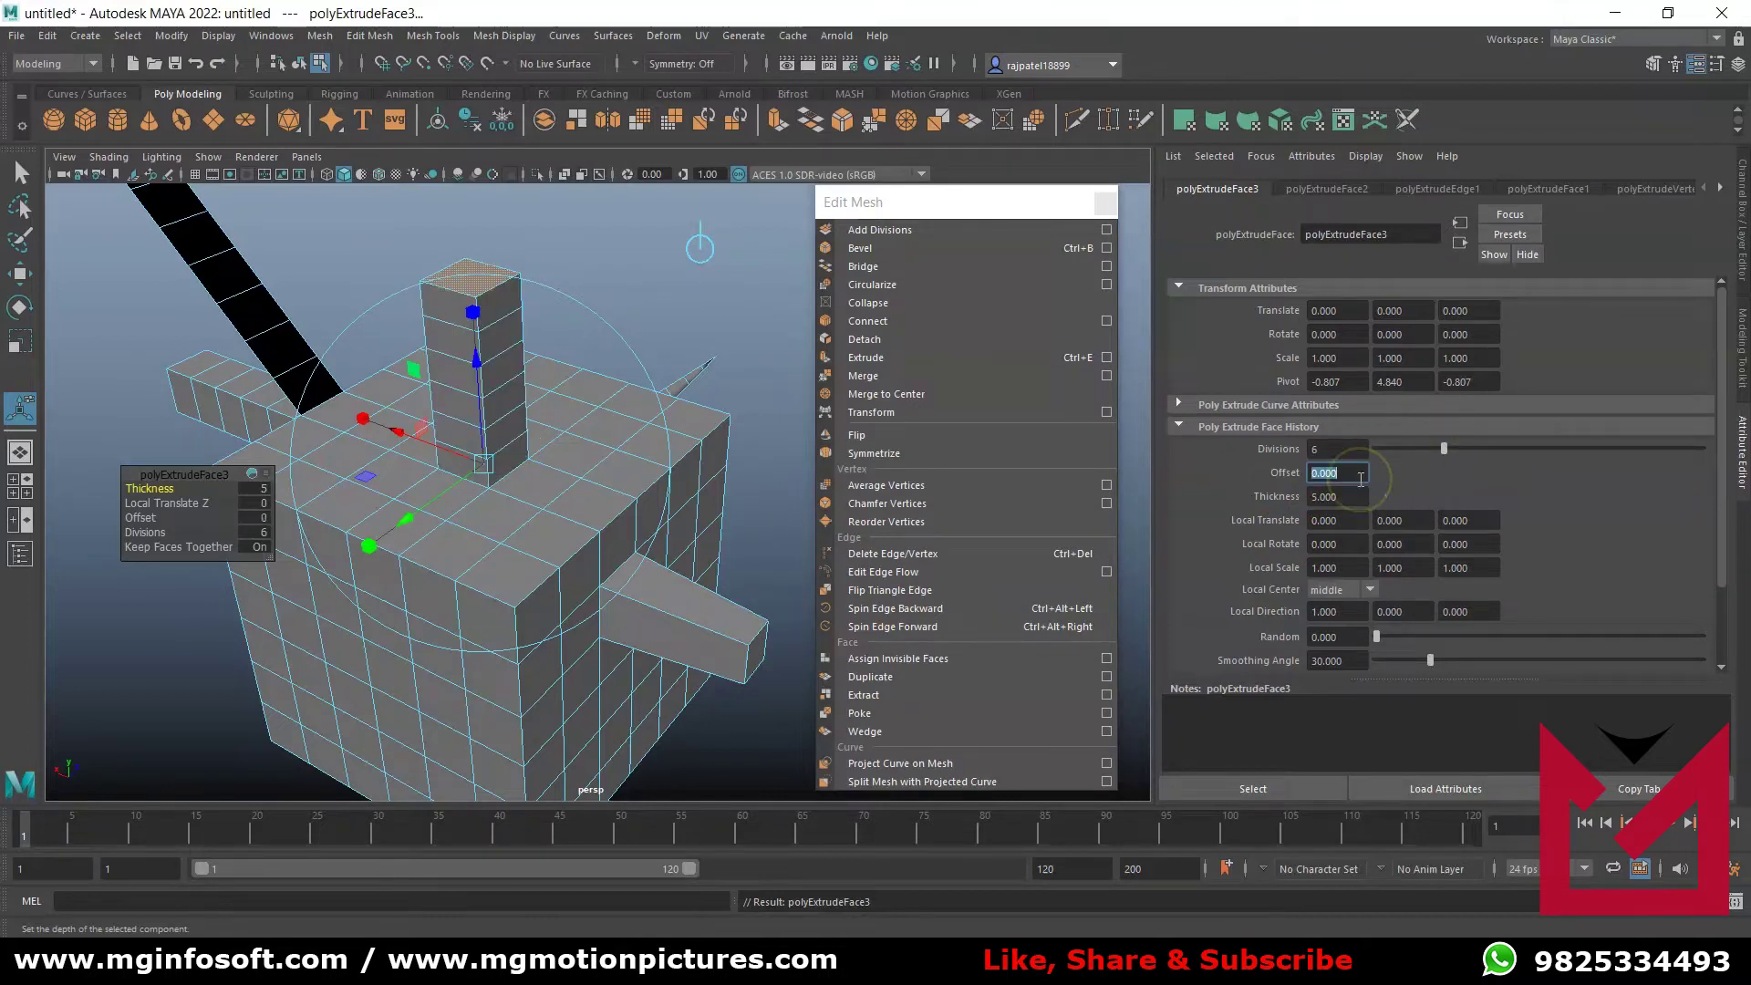
type("5")
key("Return")
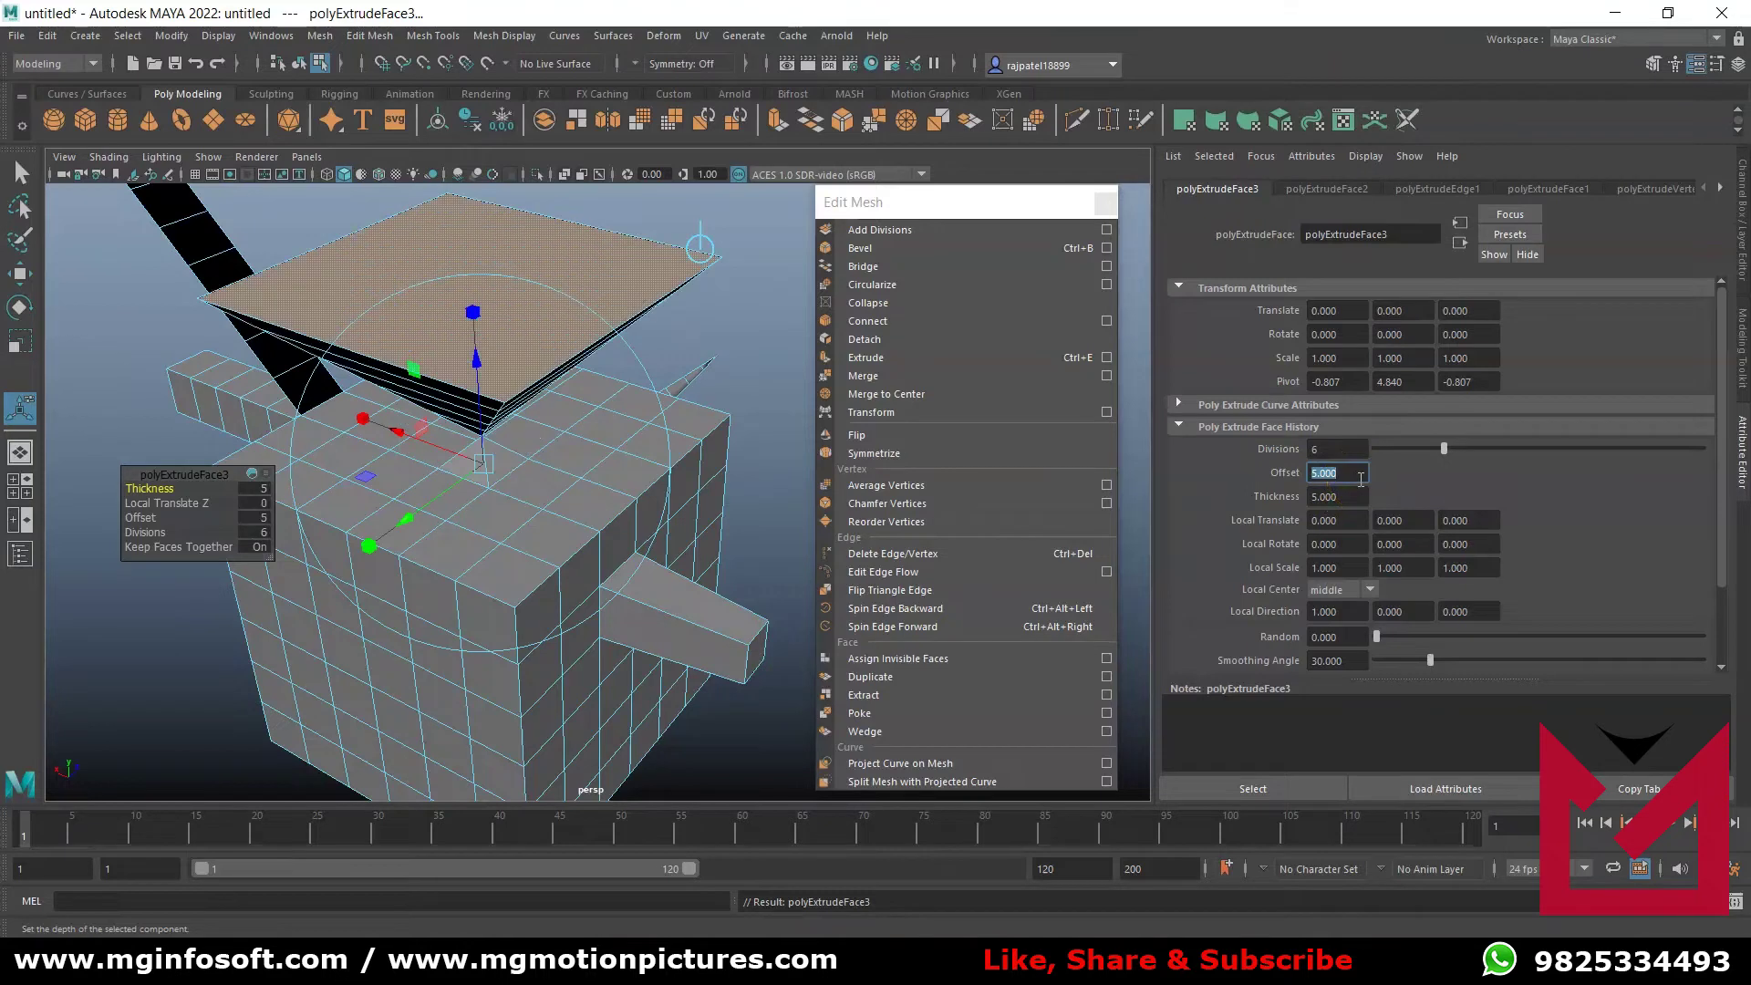
type("2")
key("Return")
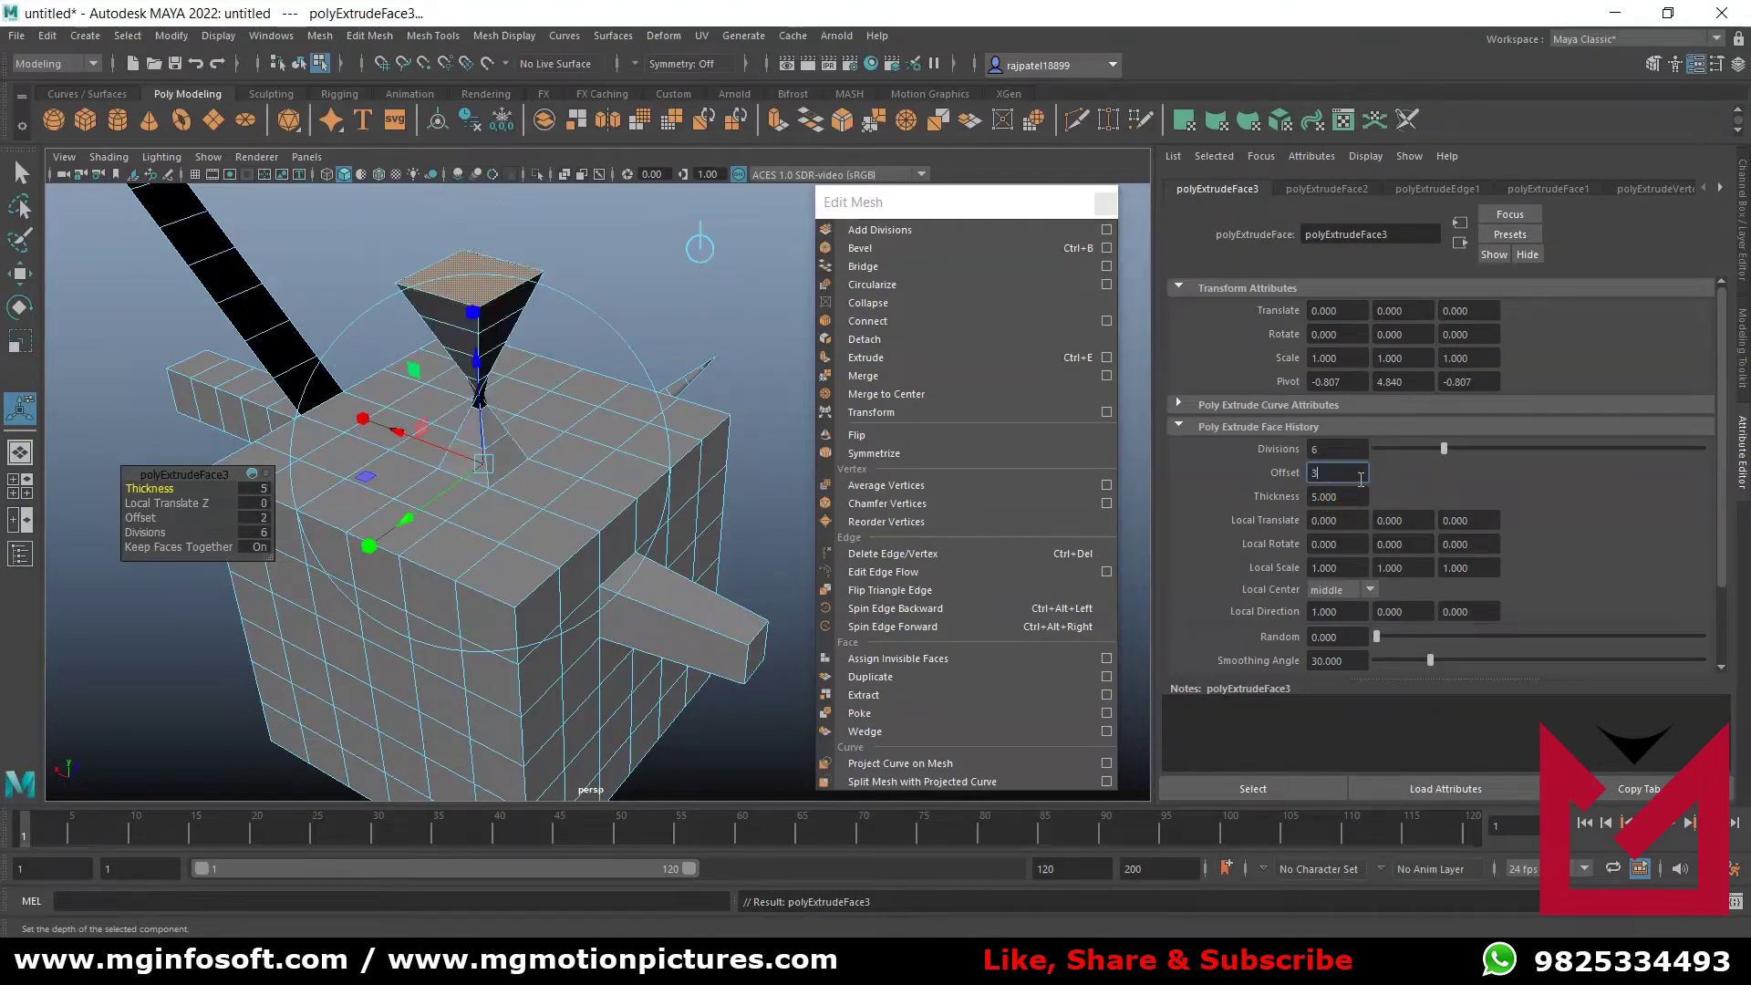
key("Return")
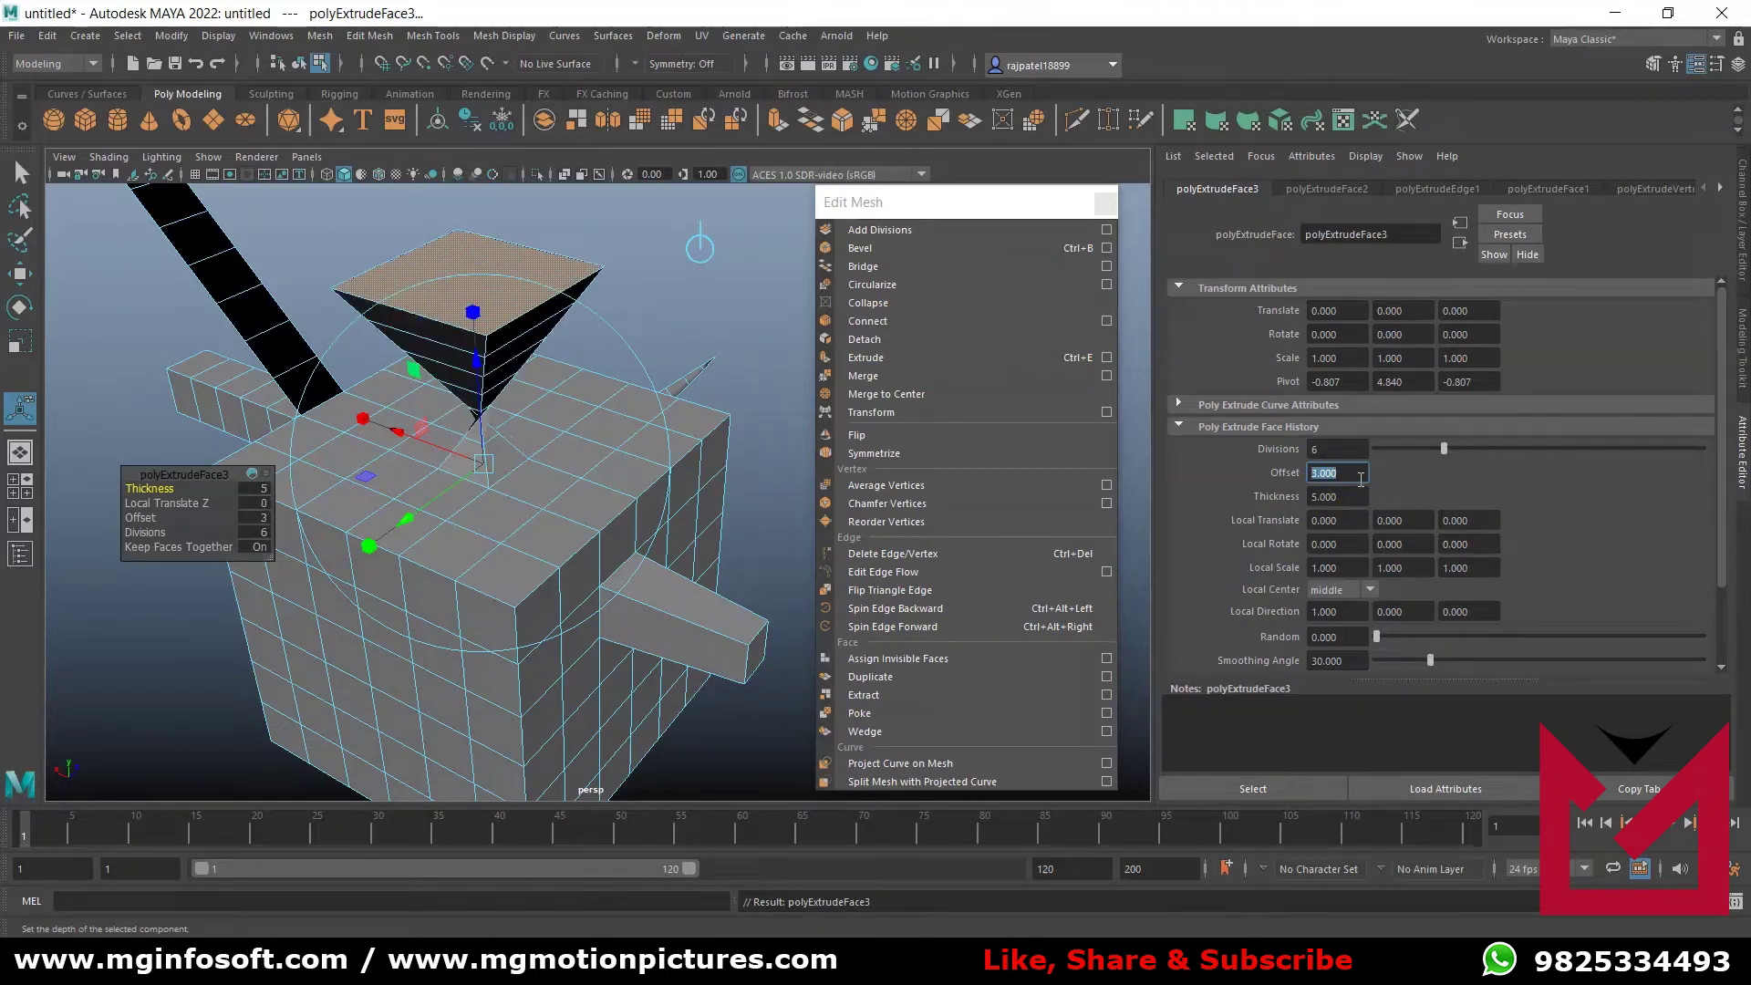
type("1")
key("Return")
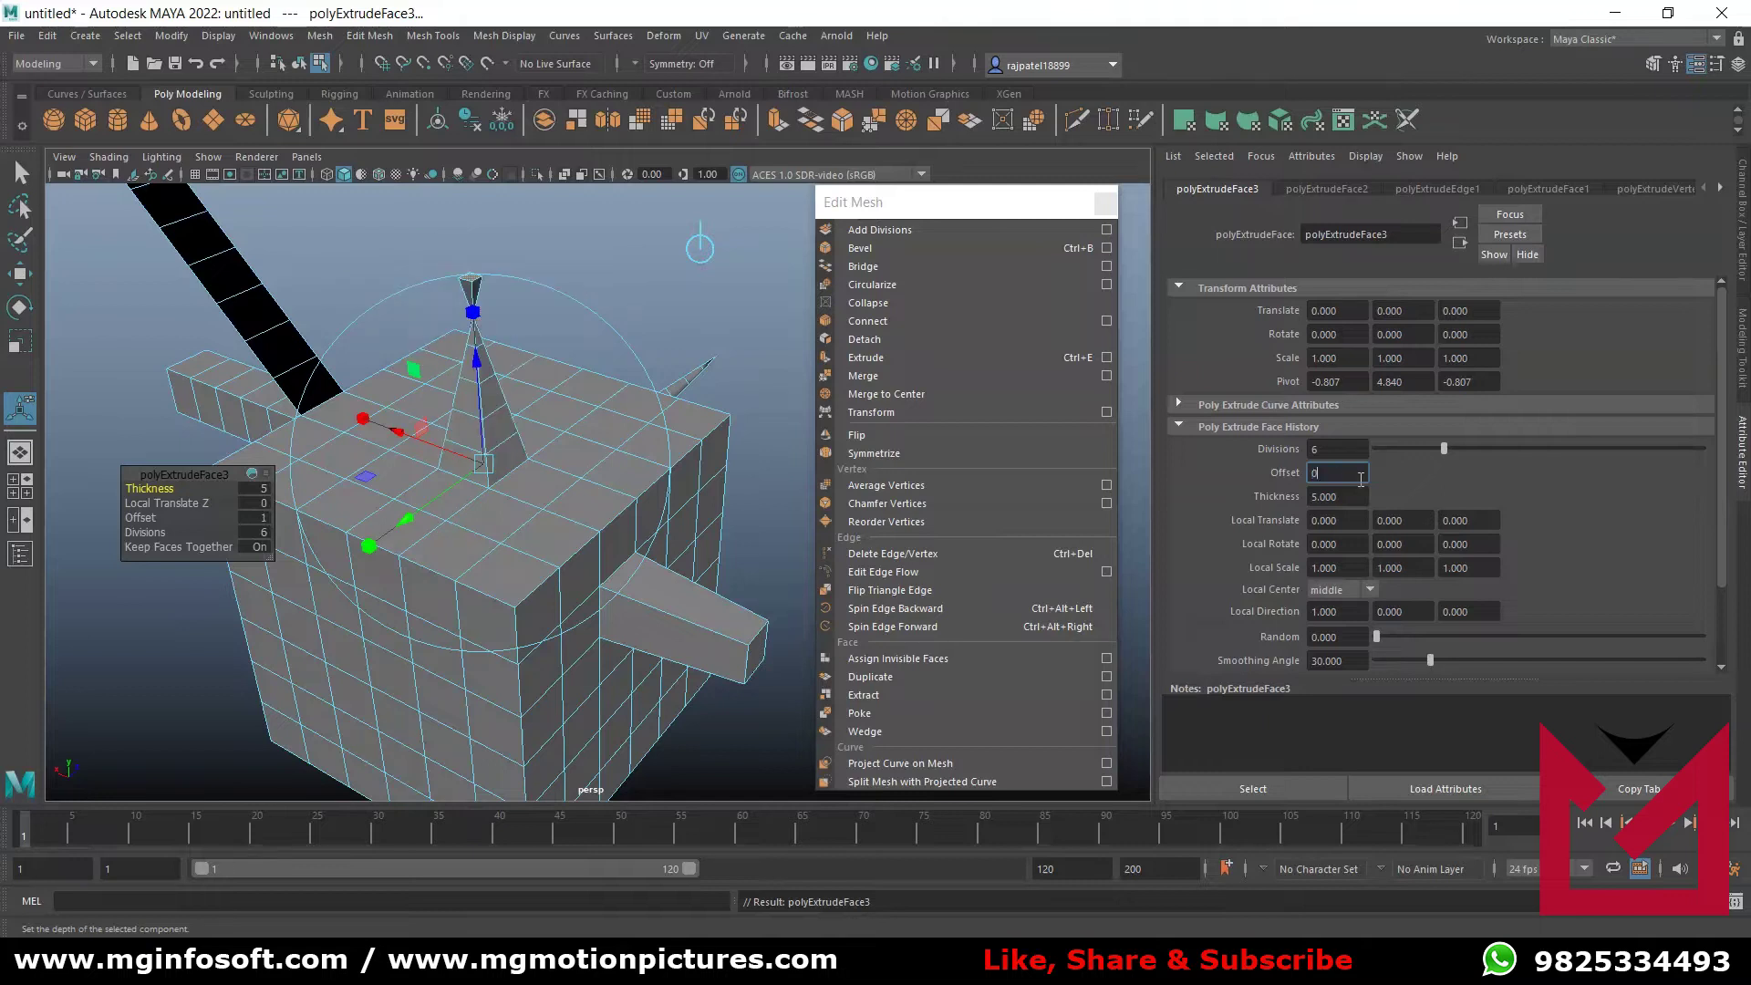
key("Return")
- Try negative offsets of -1 and -2 on the top face extrusion and reset the offset to 0
type("-")
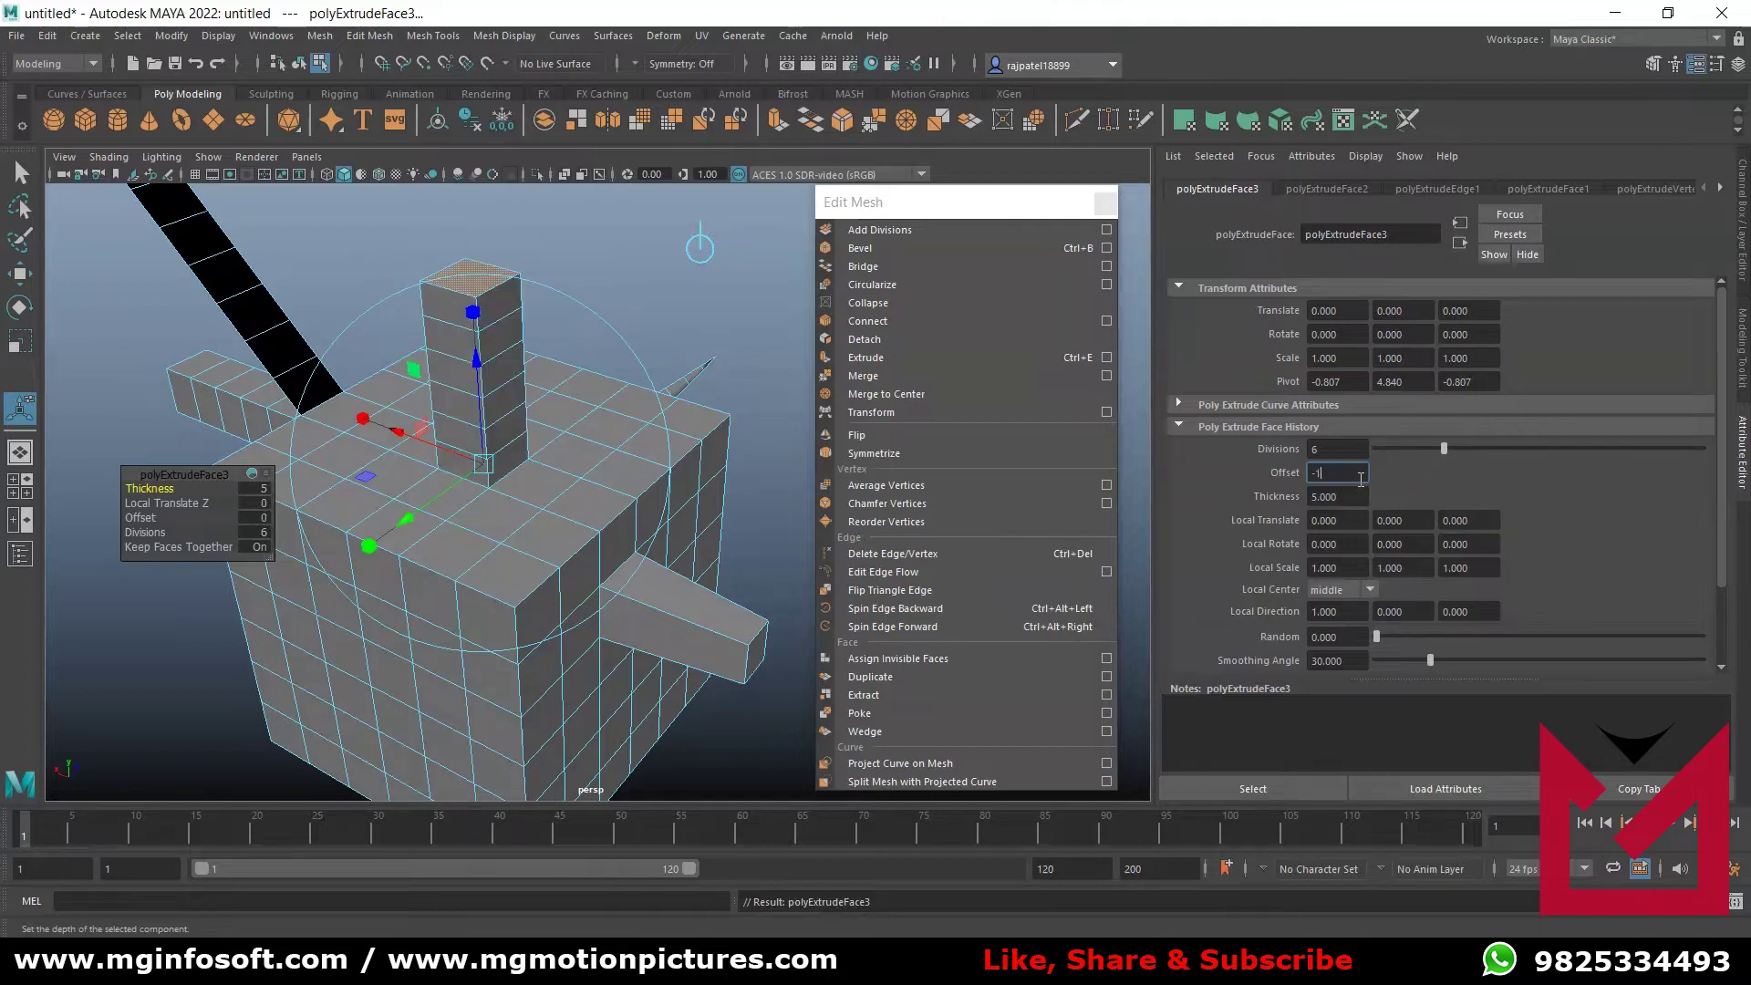
type("1")
key("Return")
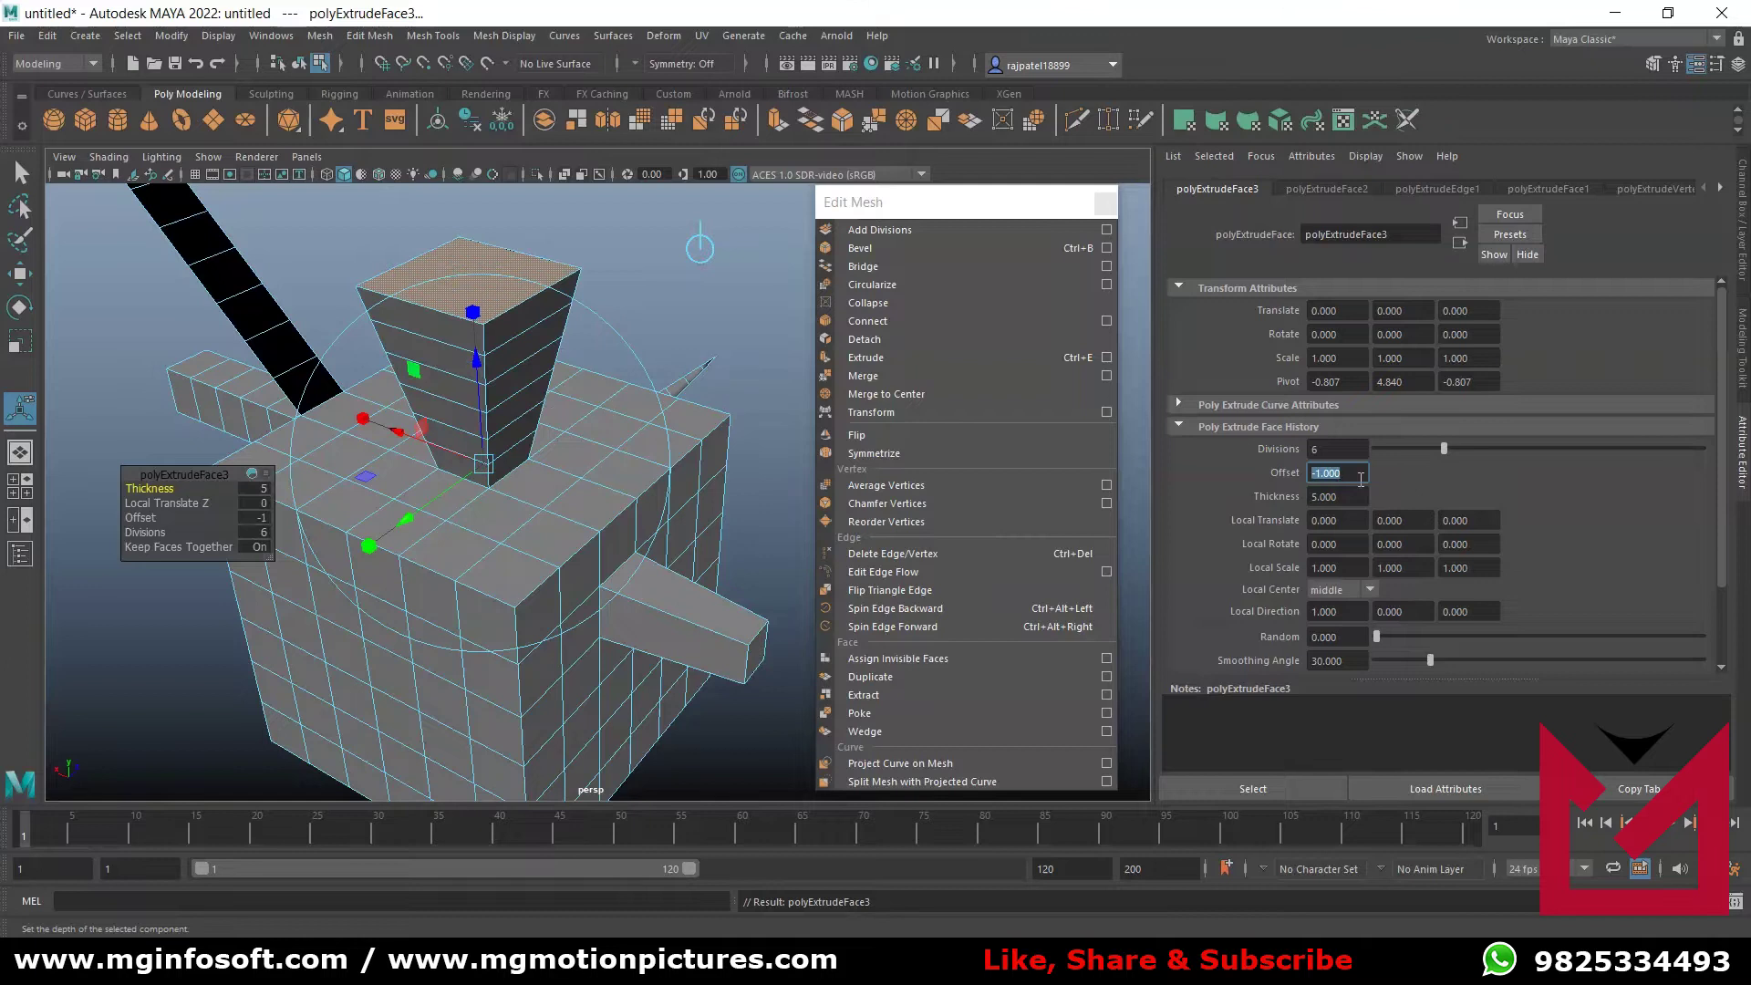
type("-2")
key("Return")
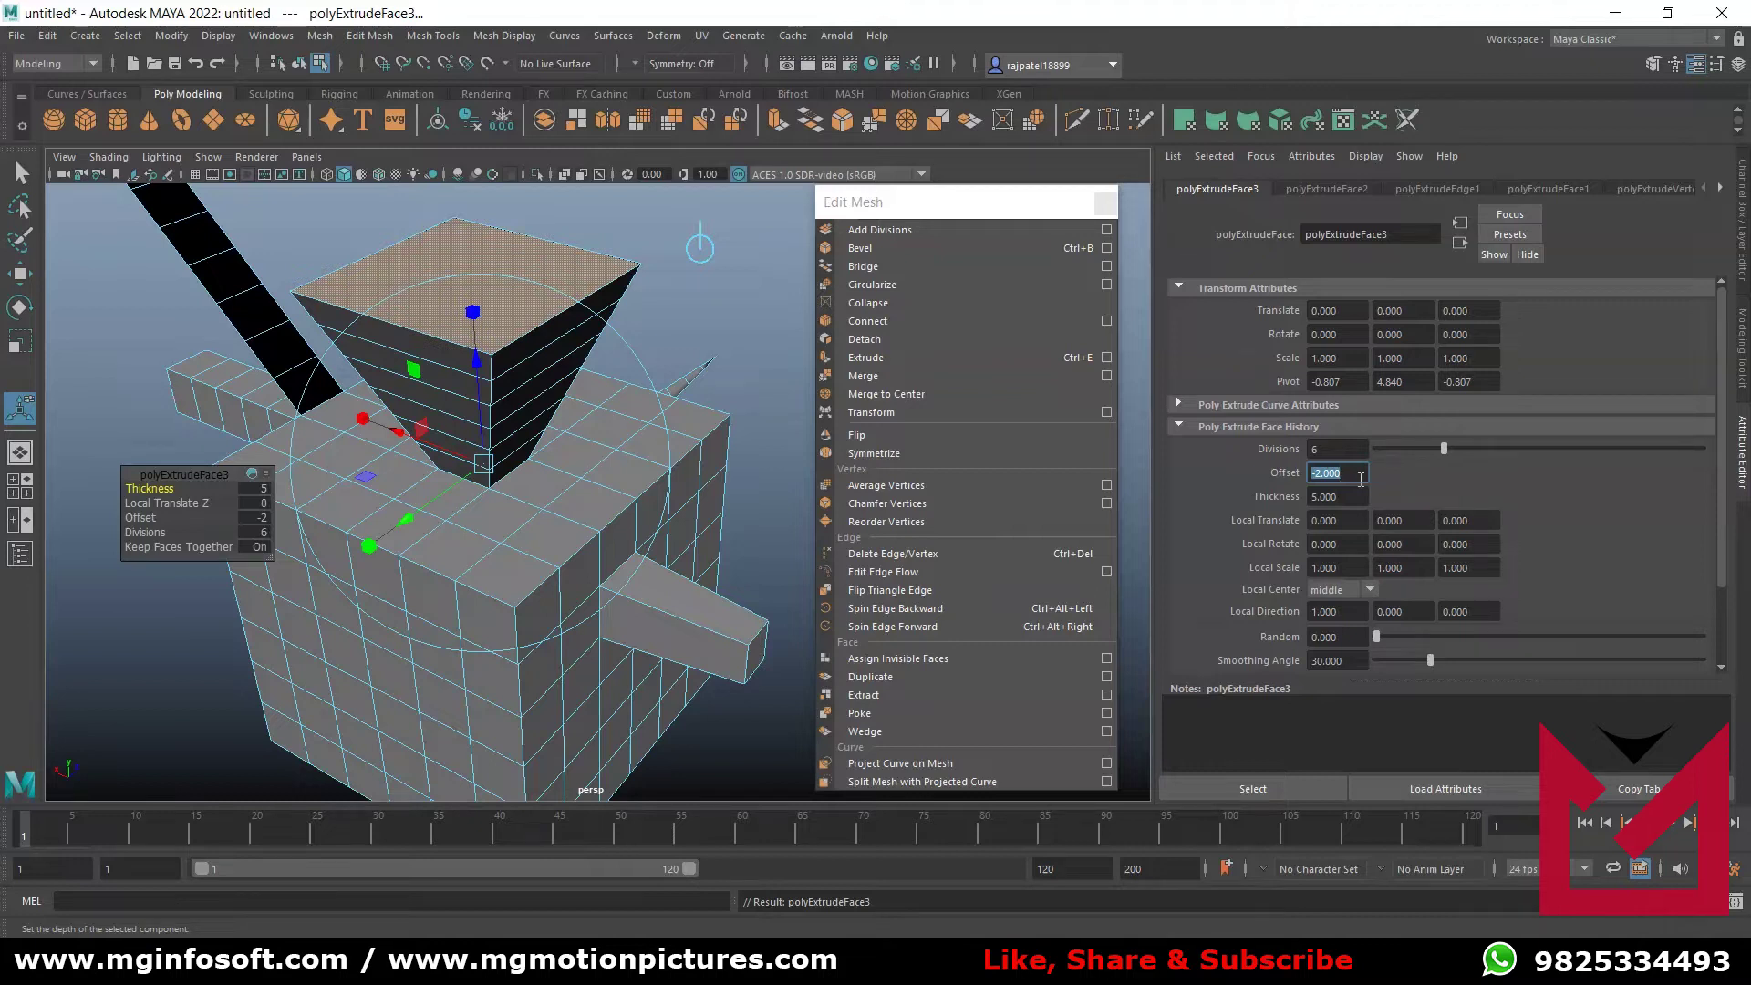
type("0")
key("Return")
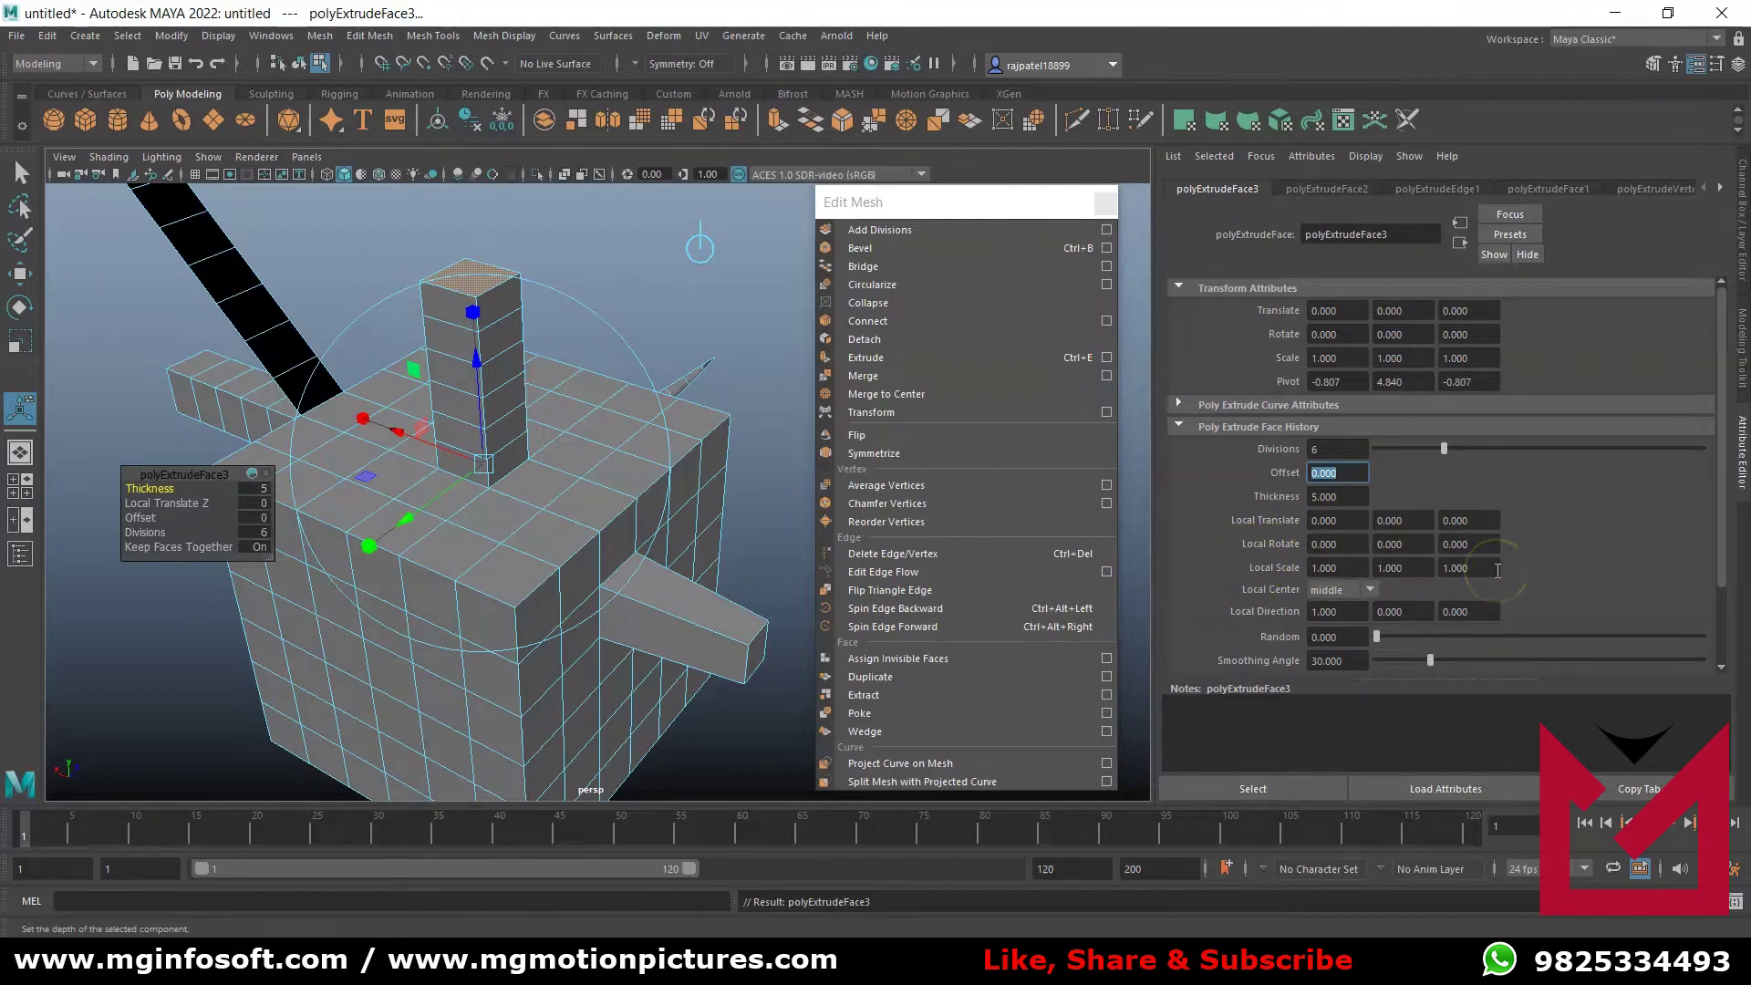
- Delete the whole extruded cube in object mode and replace it with a new polygon cube, scaled up uniformly
scroll(1590, 529, "down", 2)
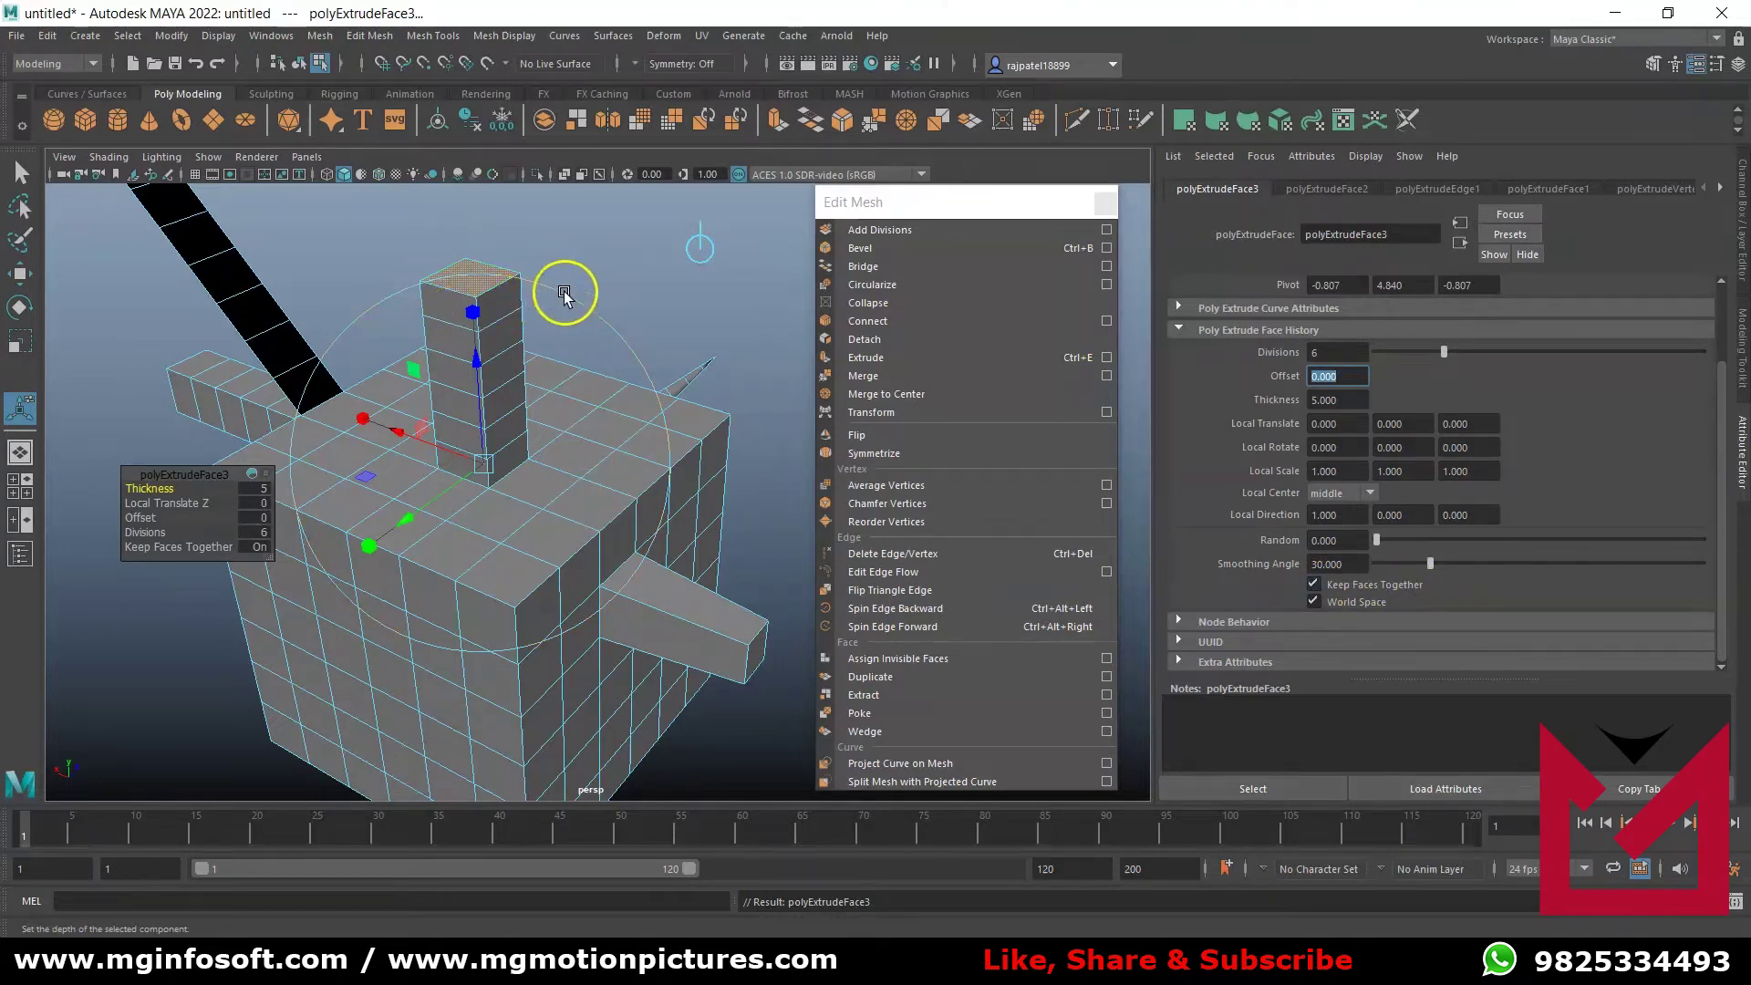
right_click(559, 482)
left_click(571, 513)
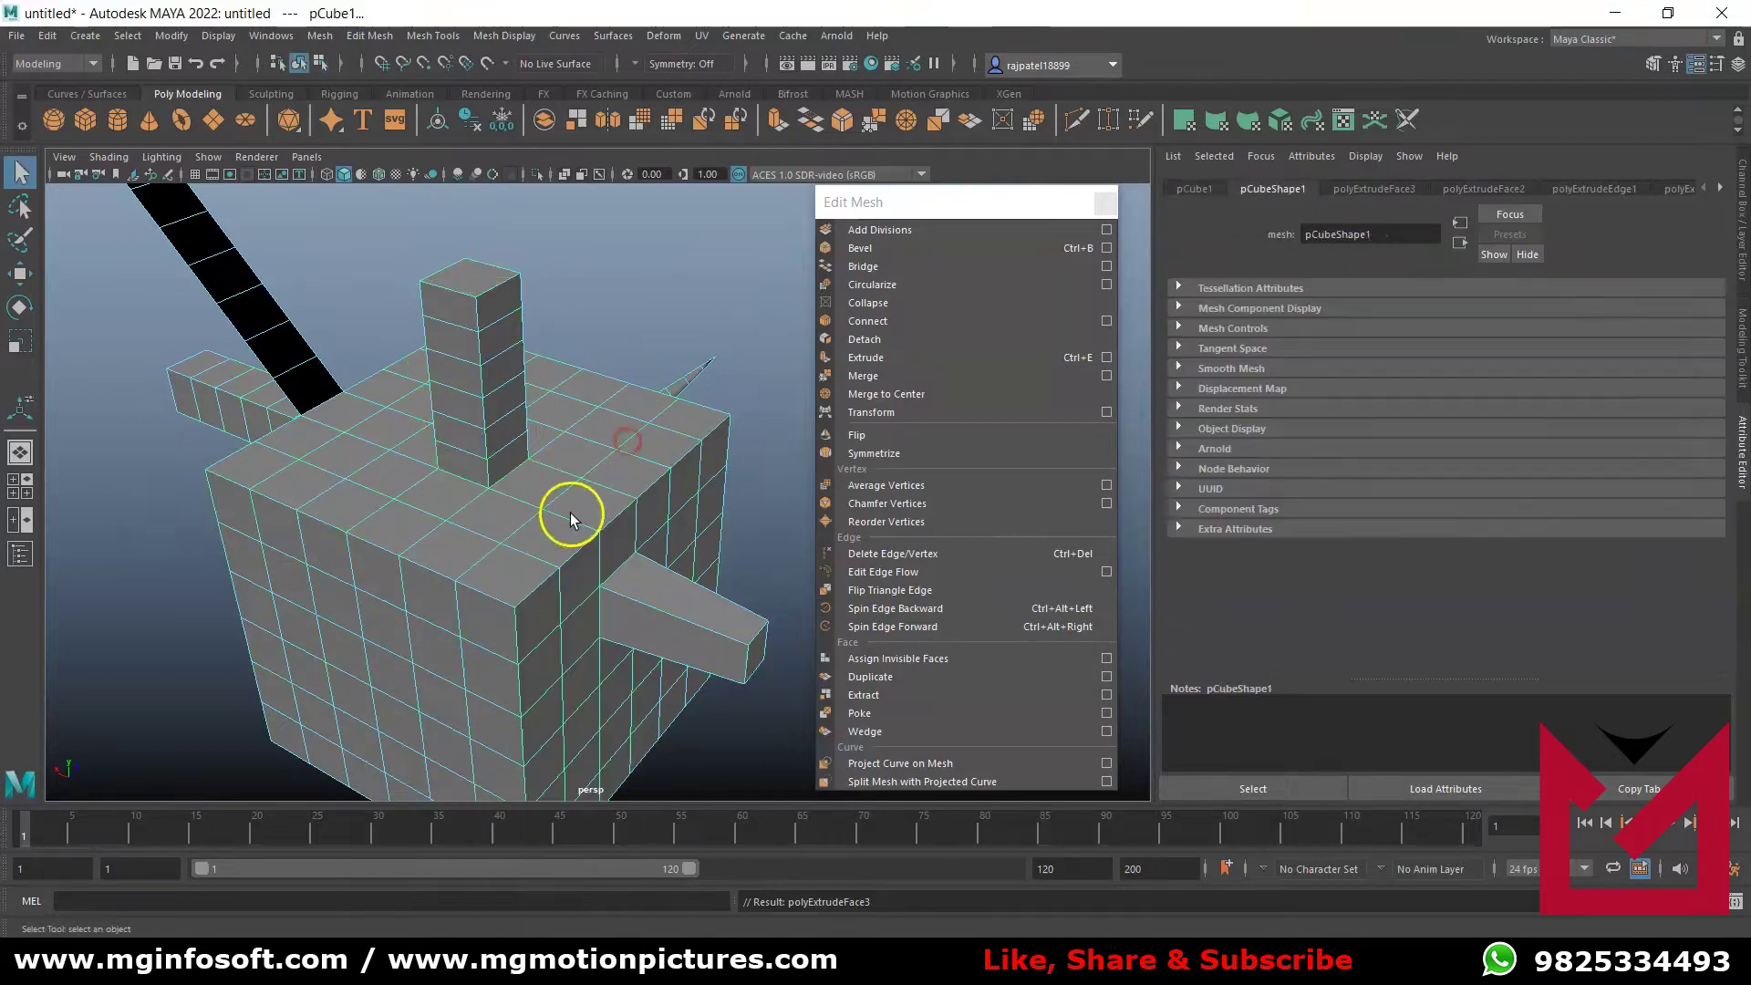
key("Delete")
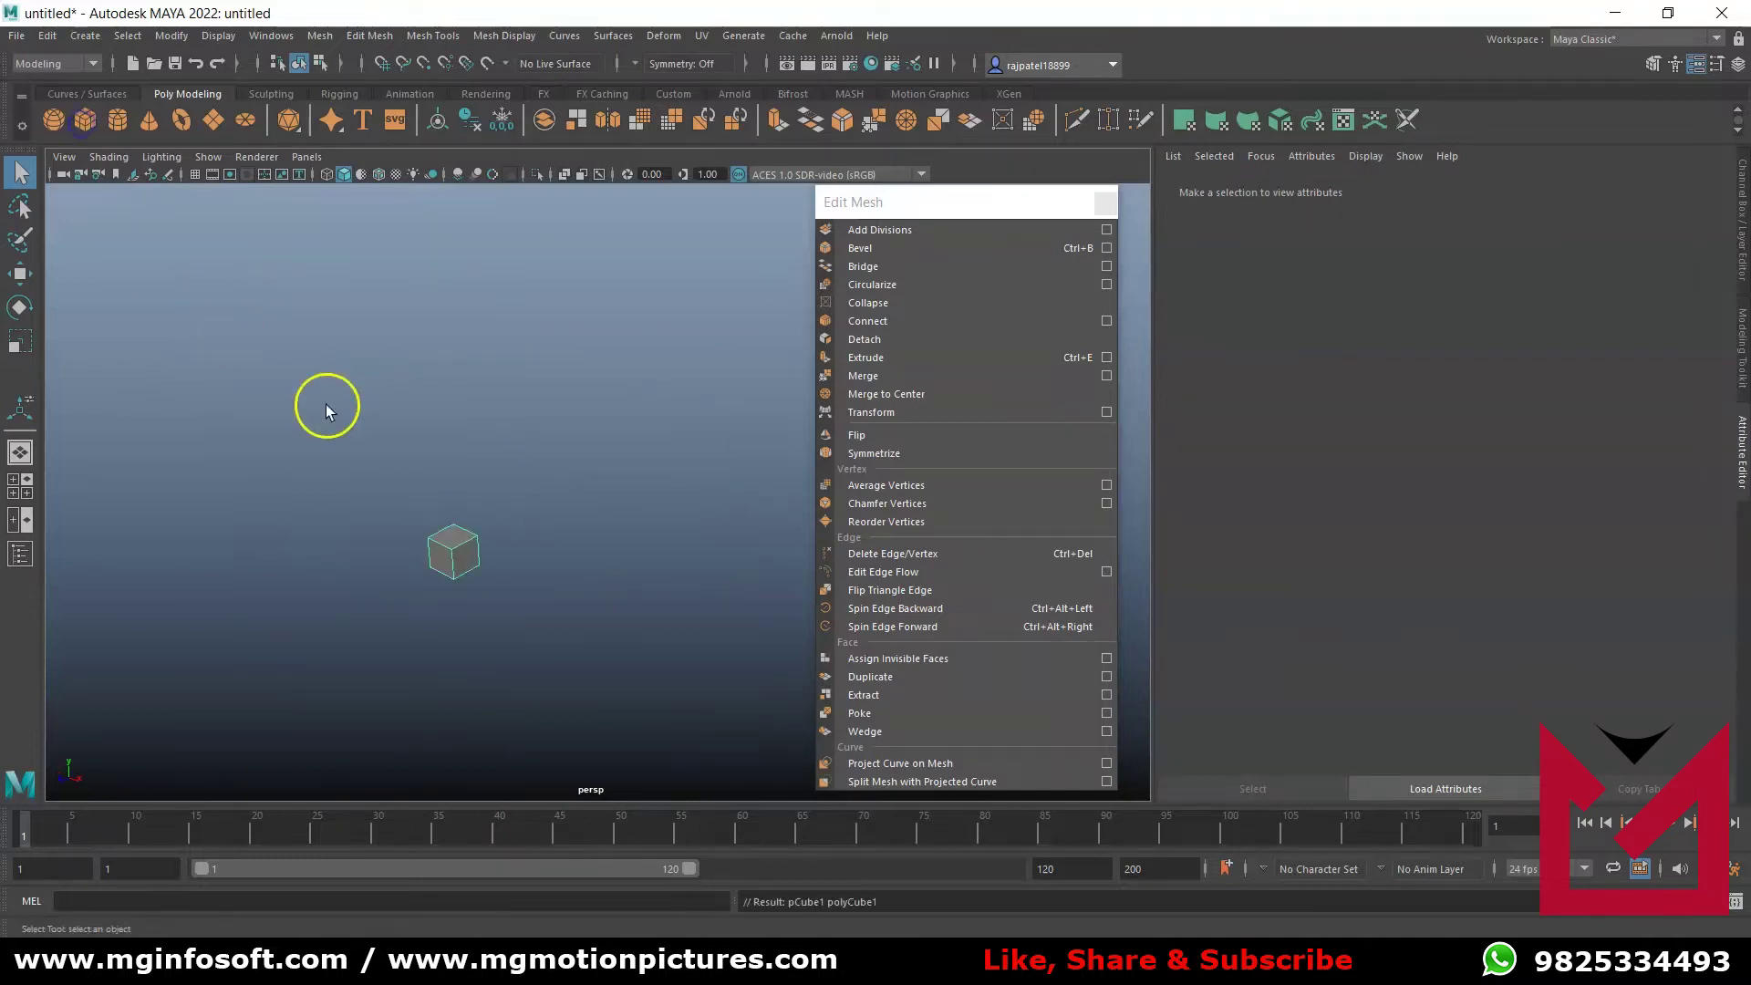
key("r")
left_click_drag(479, 577, 578, 625)
- Extrude two adjacent side faces of the new cube together with a local translate Z of 5.03
right_click_drag(533, 569, 536, 525)
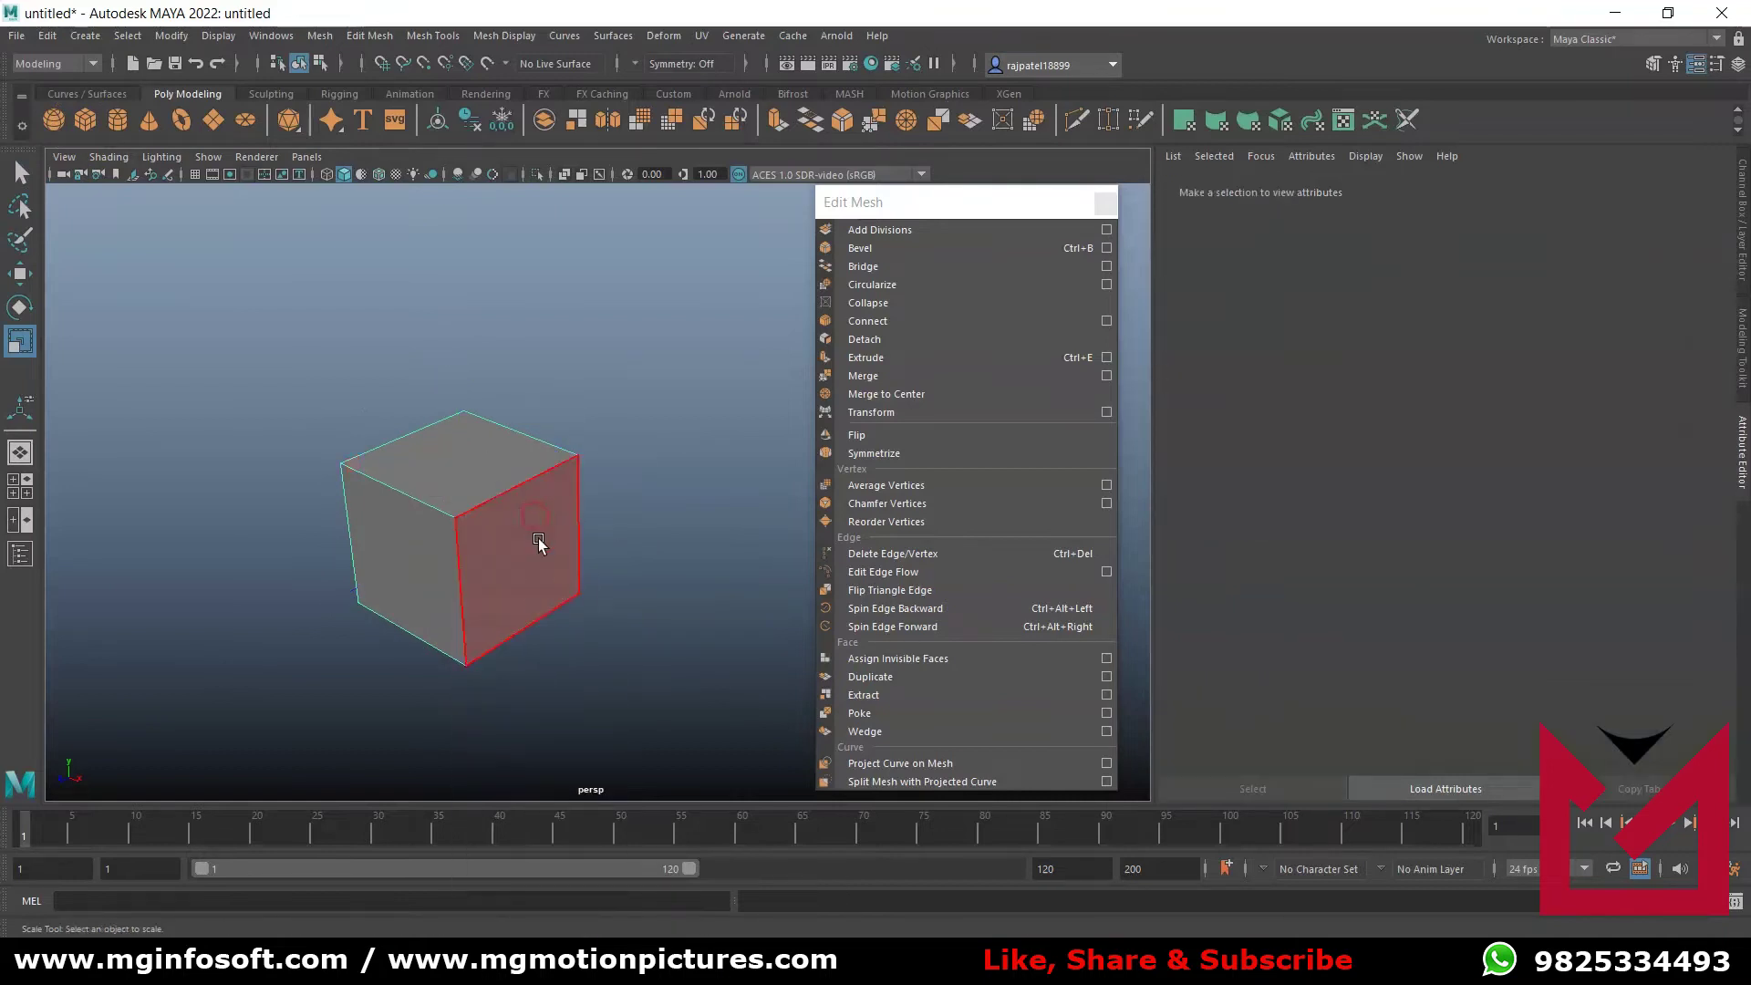
left_click(520, 575)
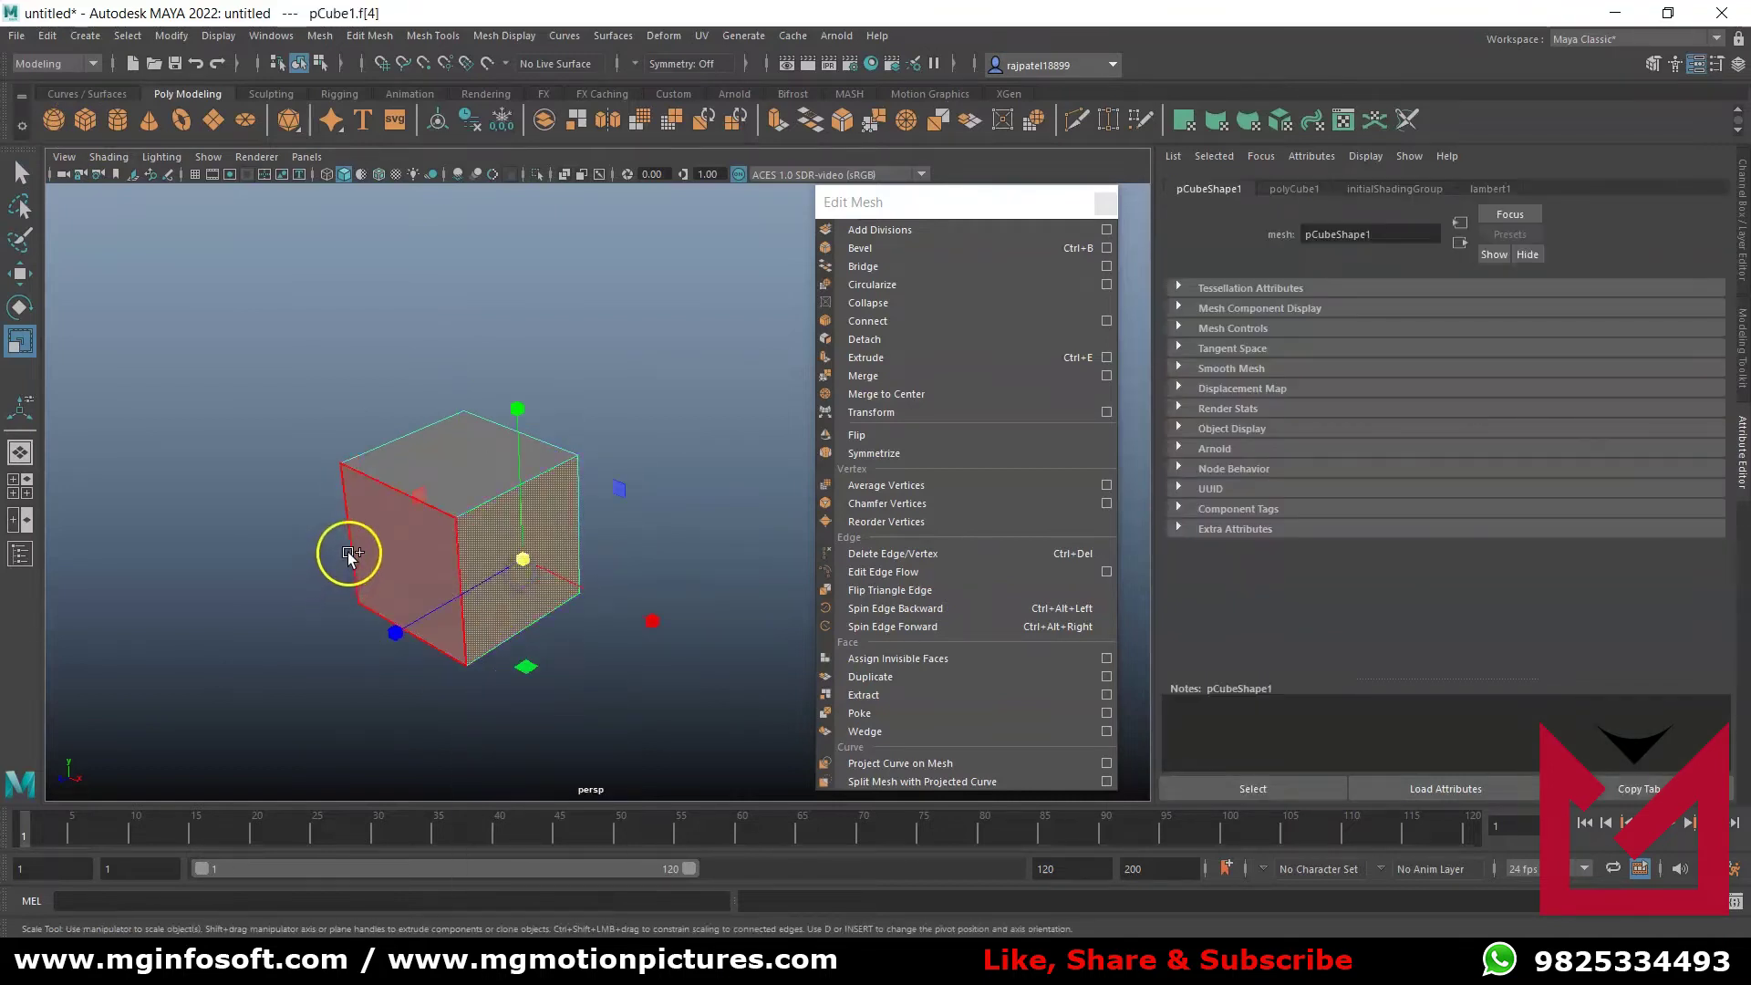
left_click(363, 538, "shift")
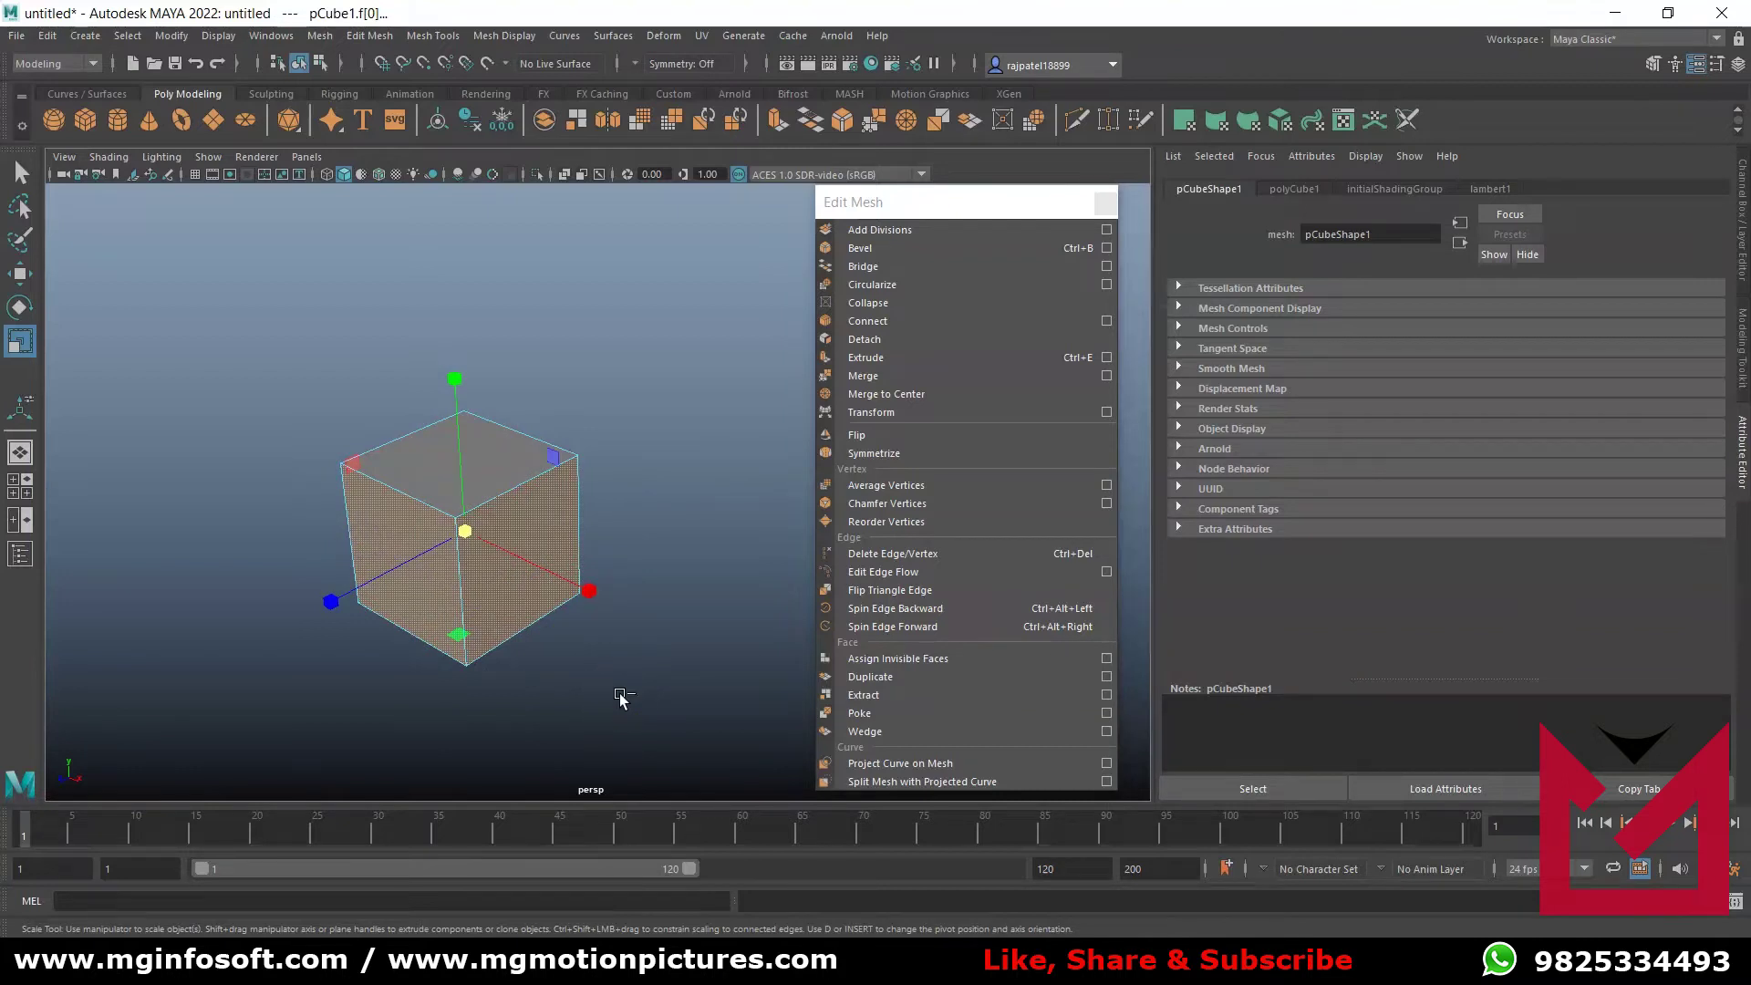
key("ctrl+e")
left_click_drag(313, 614, 135, 714)
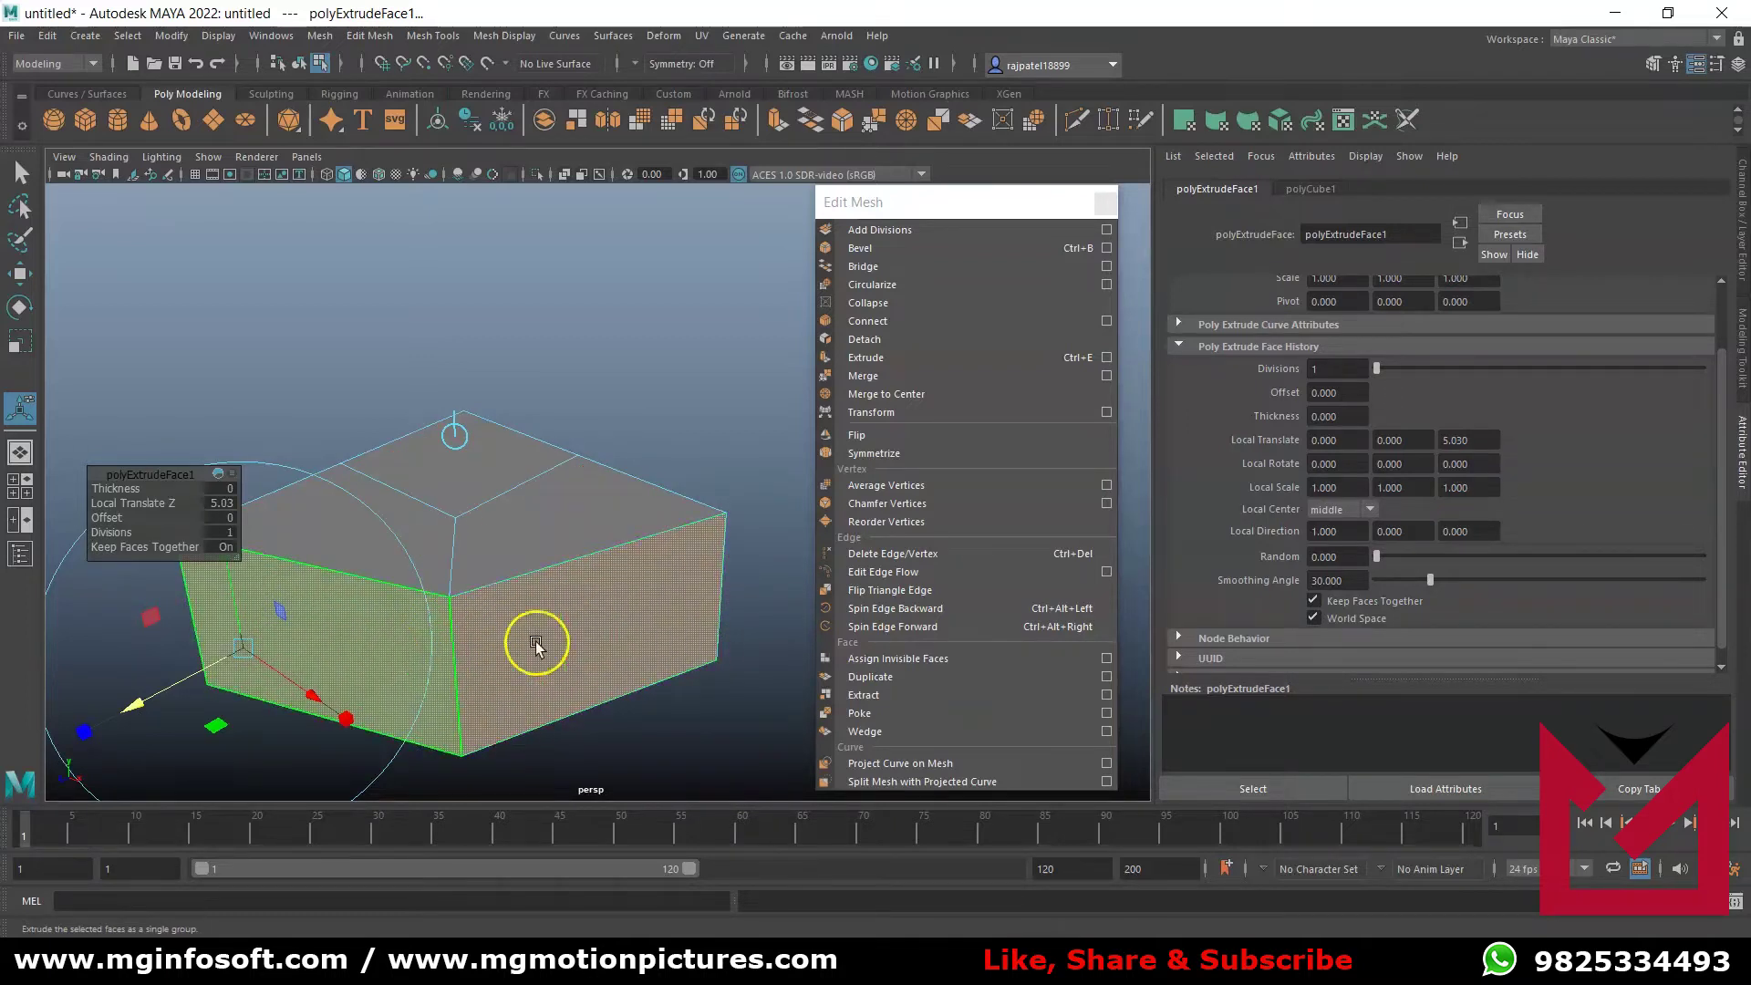
- Turn off Keep Faces Together for the extrusion, pull the two separate faces farther out and return to object mode
left_click(150, 548)
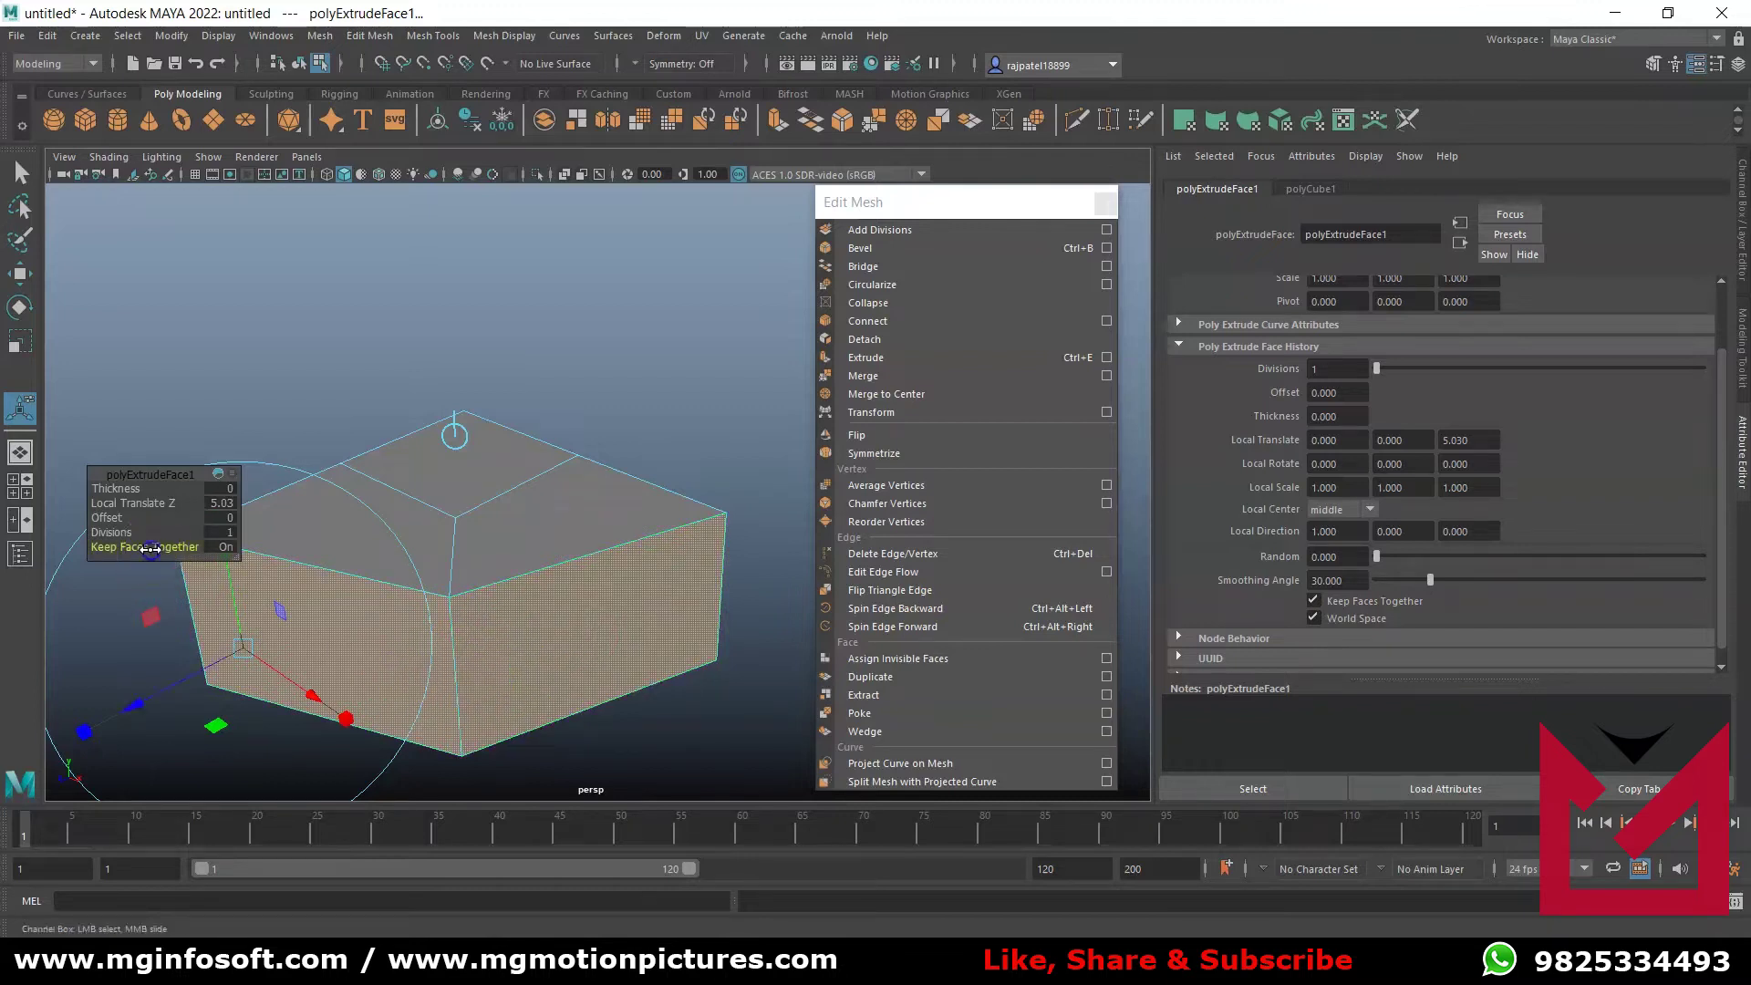
mouse_move(150, 548)
left_mouse_down()
mouse_move(173, 548)
mouse_move(127, 548)
left_mouse_up()
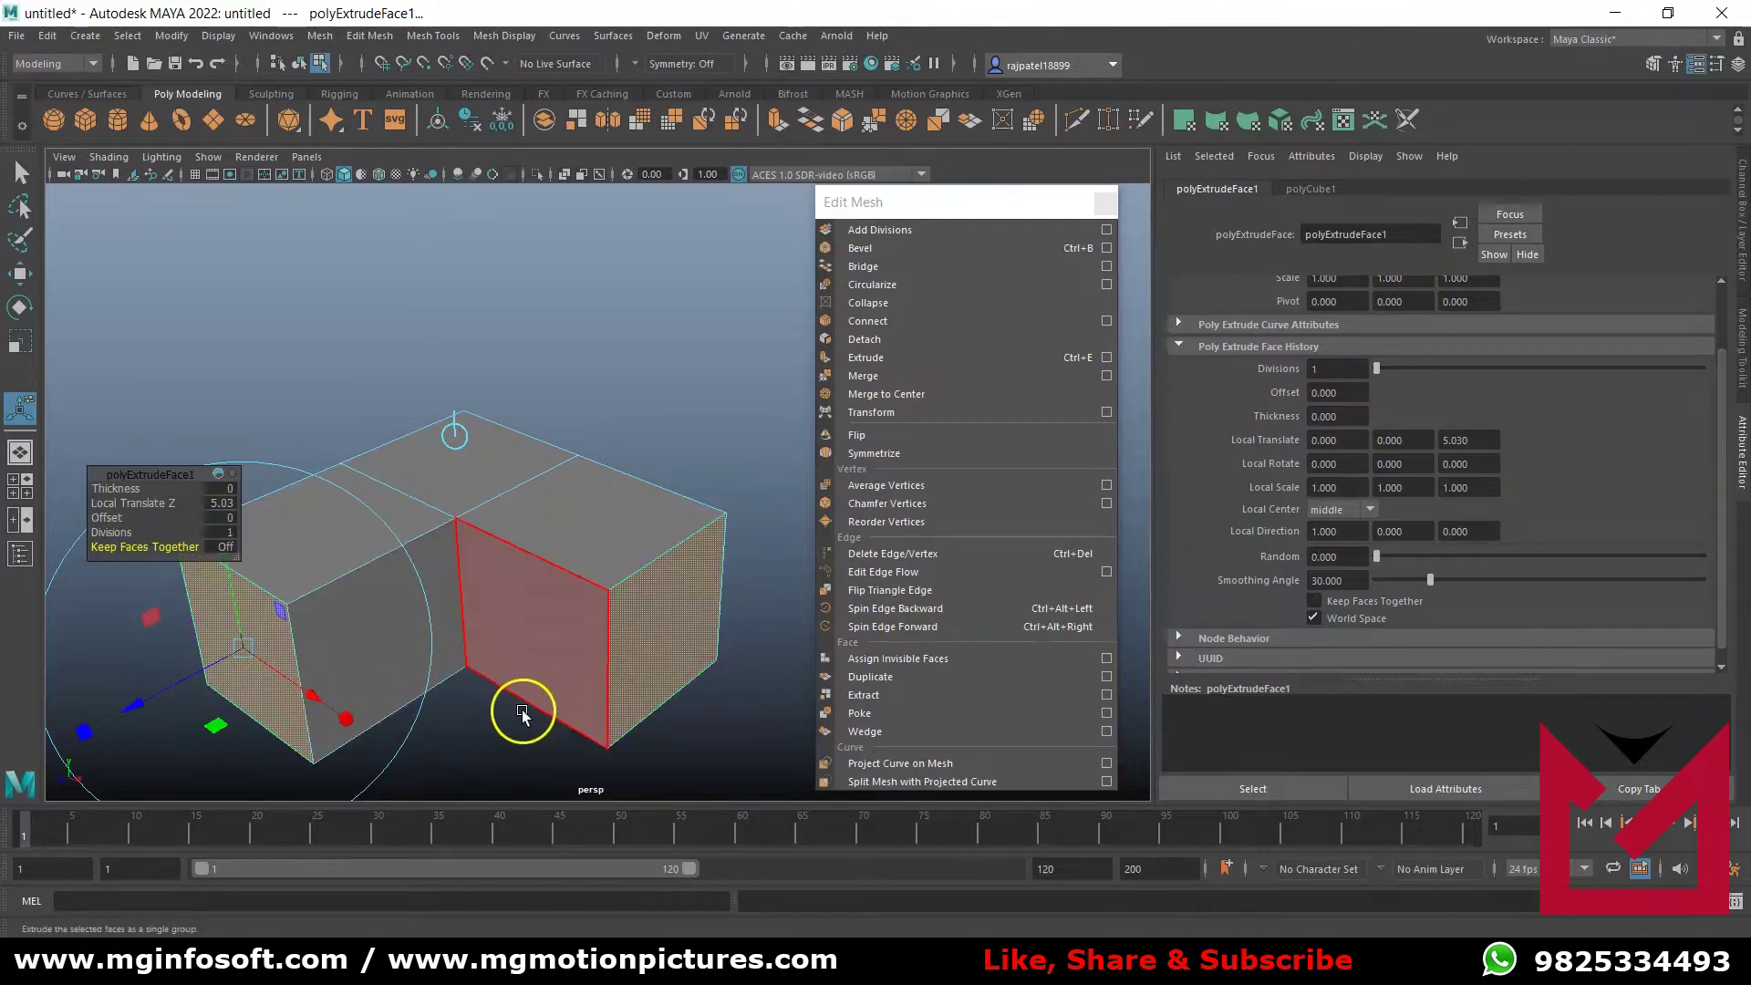
scroll(522, 709, "down", 2)
left_click_drag(228, 660, 225, 662)
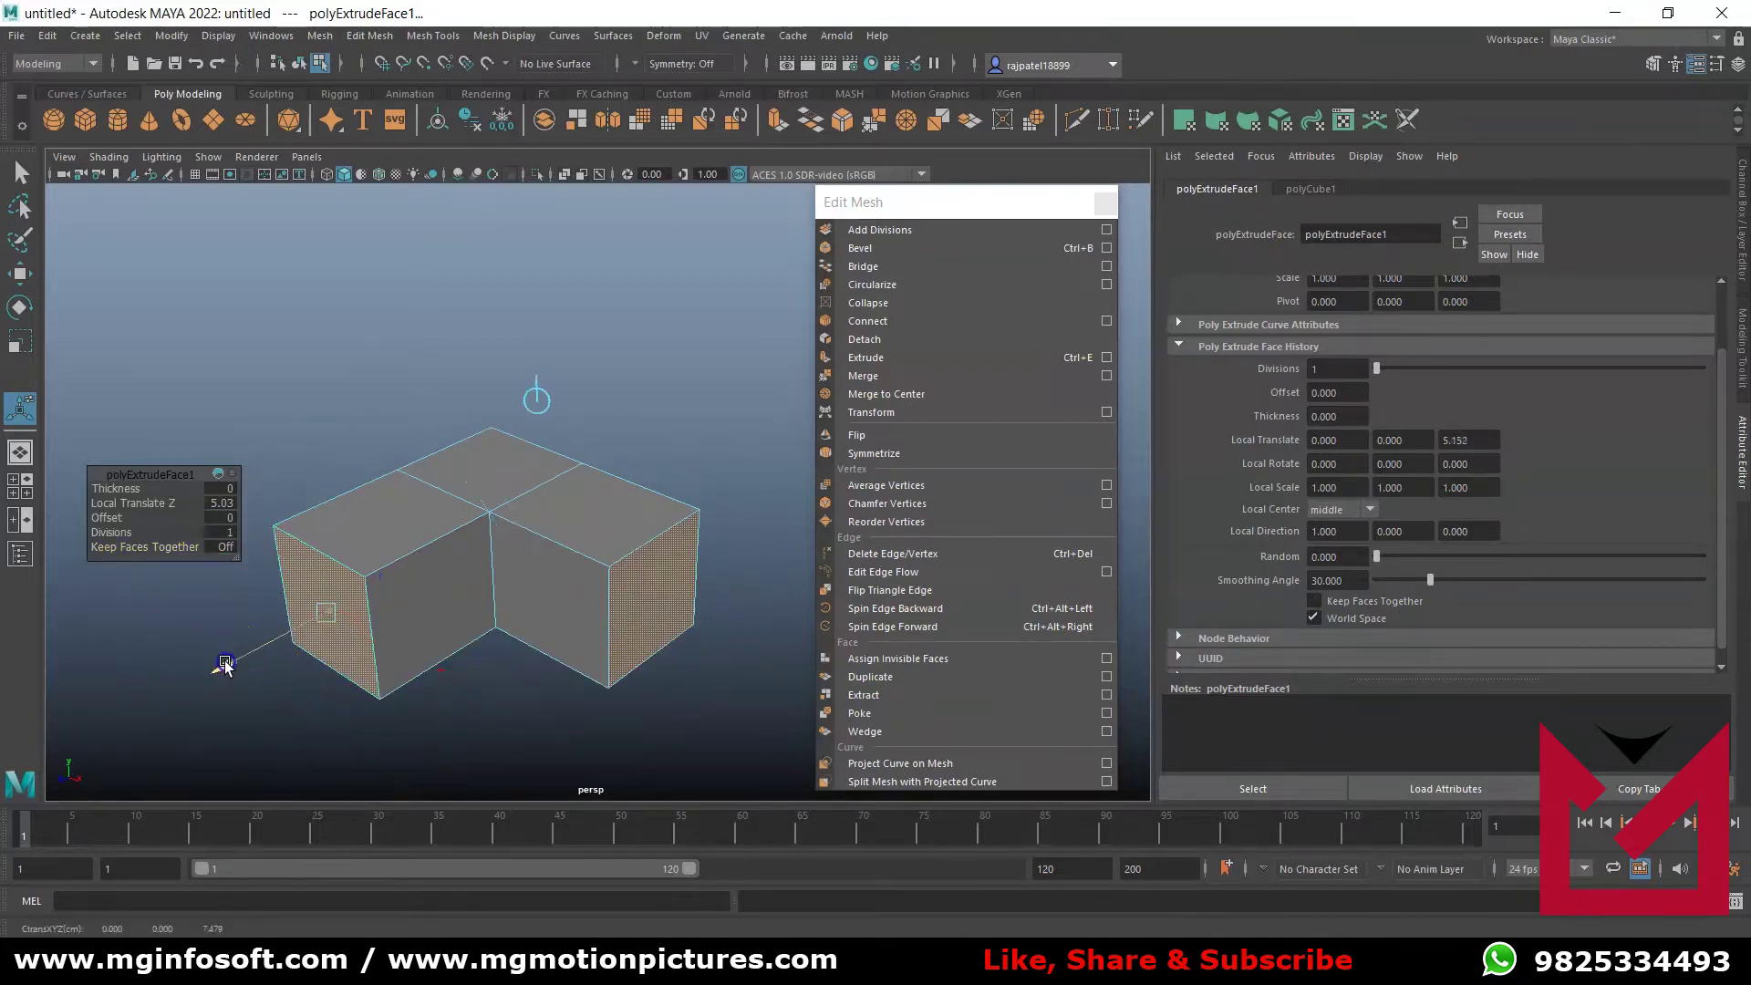
left_click(586, 609)
right_click_drag(590, 464, 638, 439)
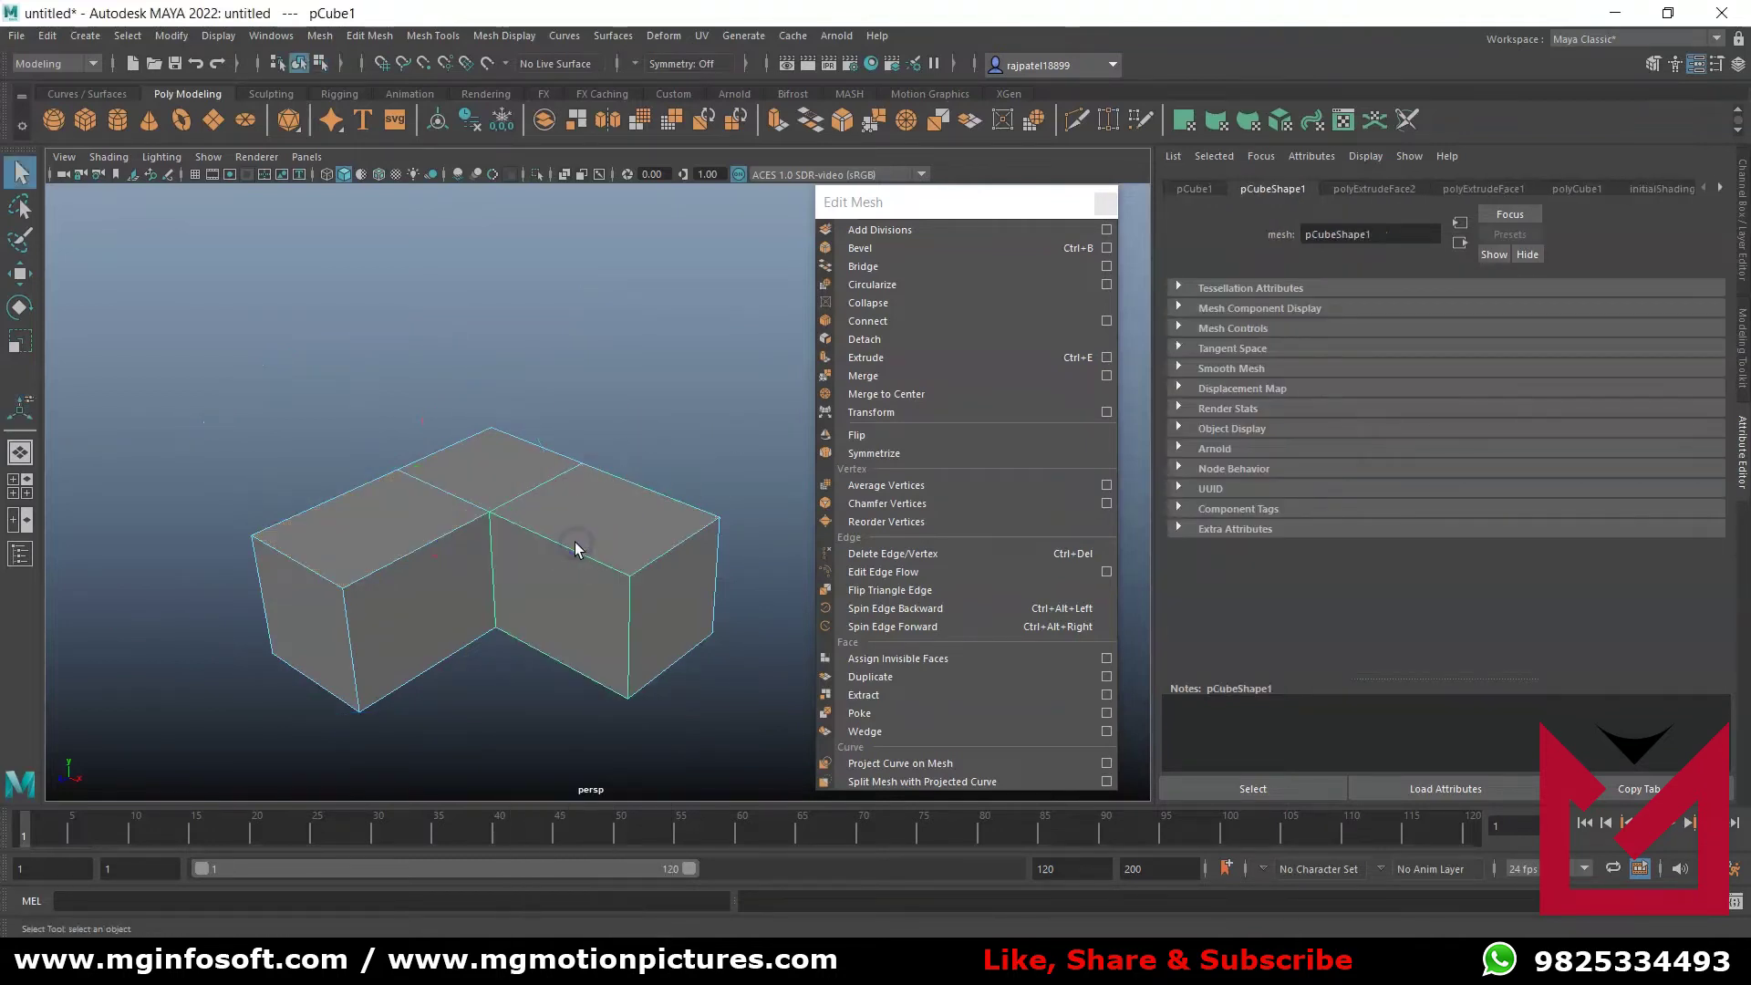
- Delete the L-shaped extruded mesh and create a new polygon cube in its place, scaled up uniformly
key("Delete")
right_click_drag(539, 626, 352, 512, "shift")
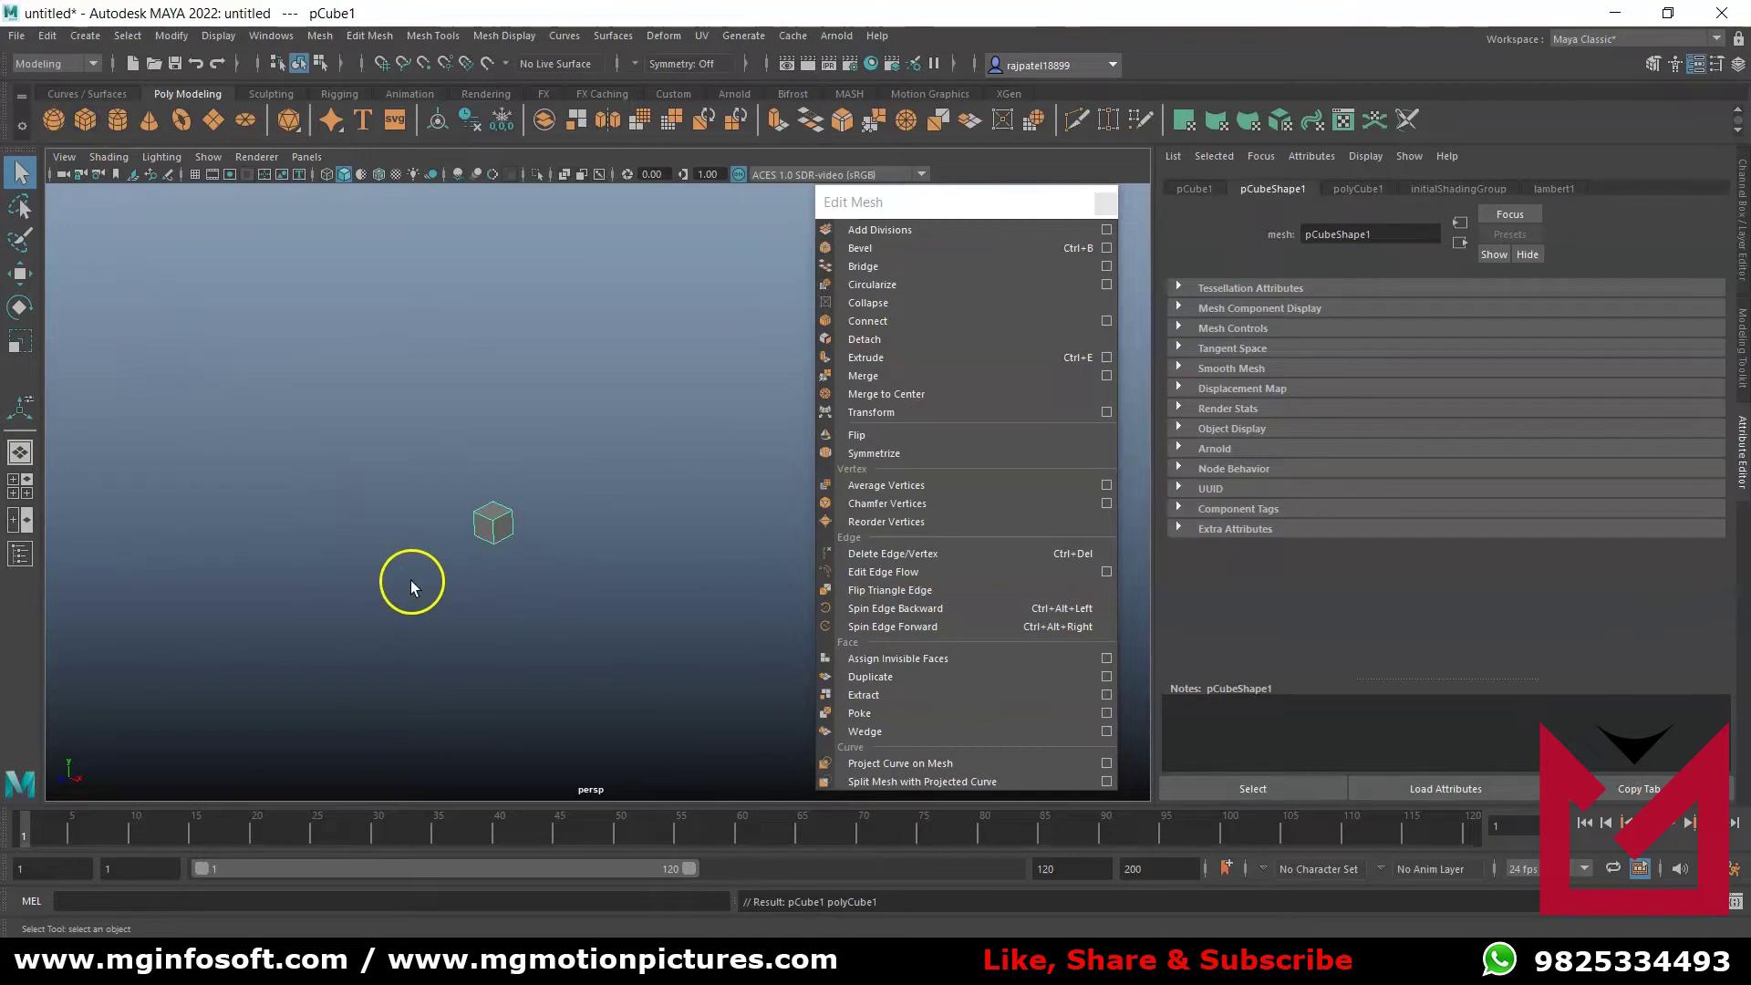
key("r")
left_click_drag(507, 527, 723, 727)
- Extrude the cube's top face and scale it inward uniformly to a local scale of 0.7
right_click_drag(552, 486, 538, 508)
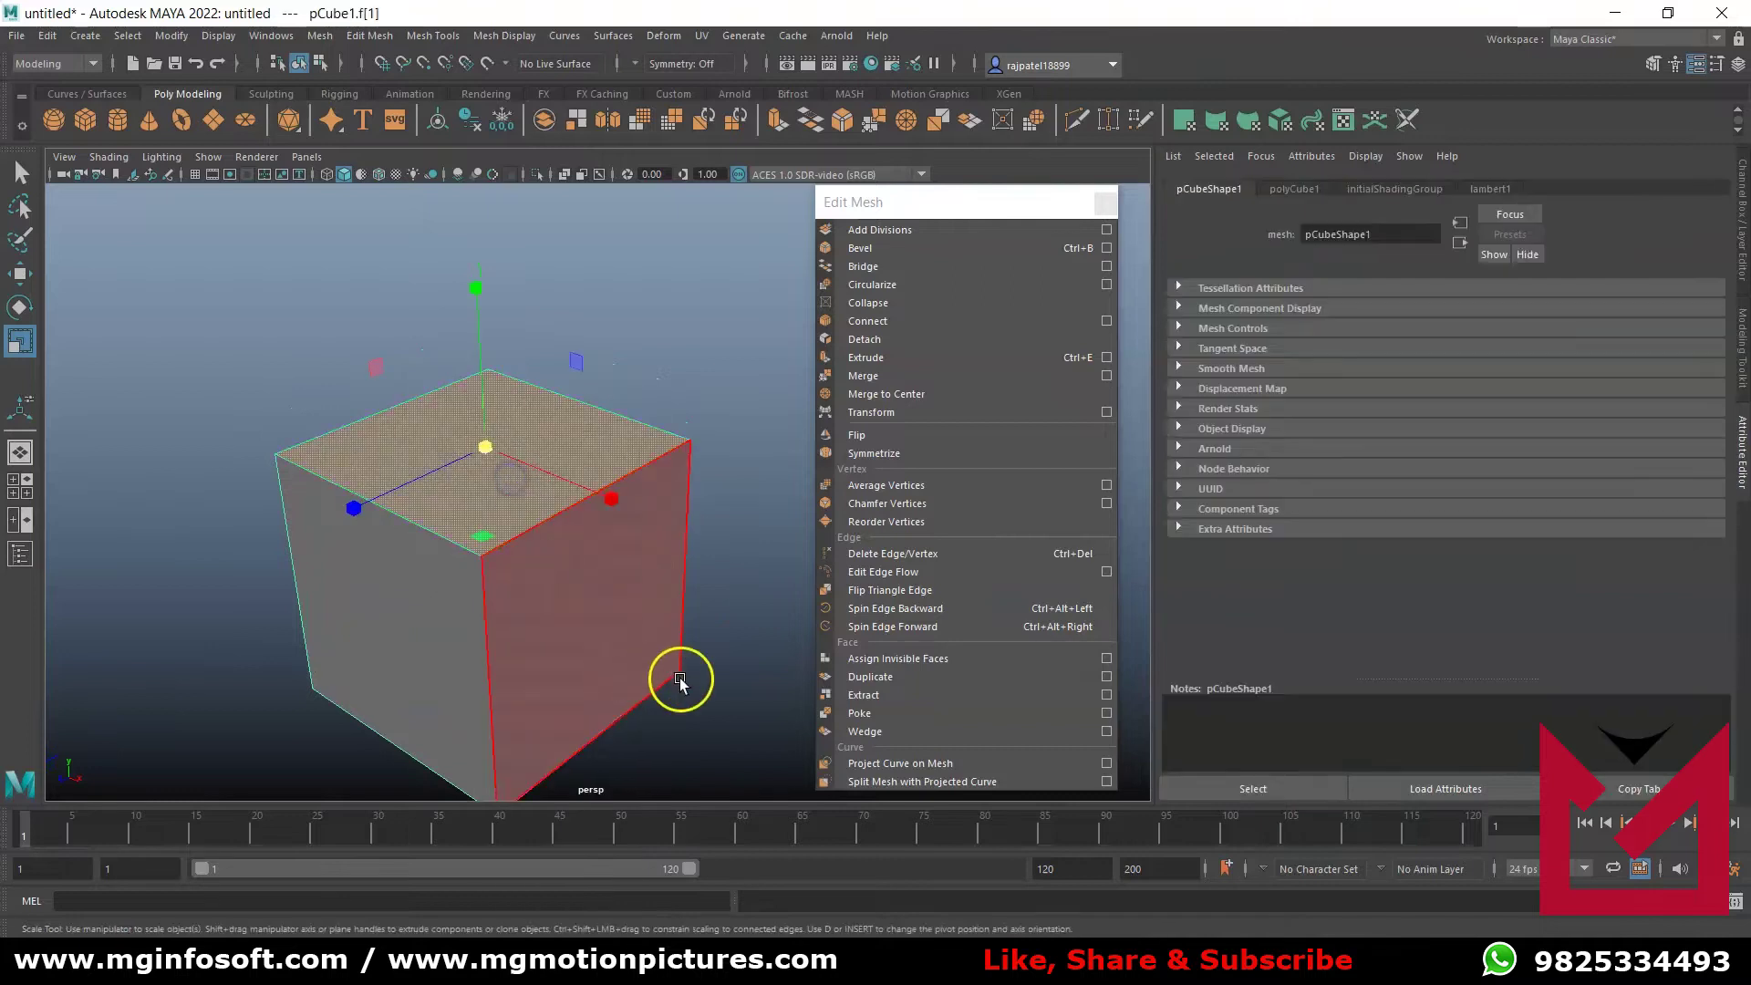
key("ctrl+e")
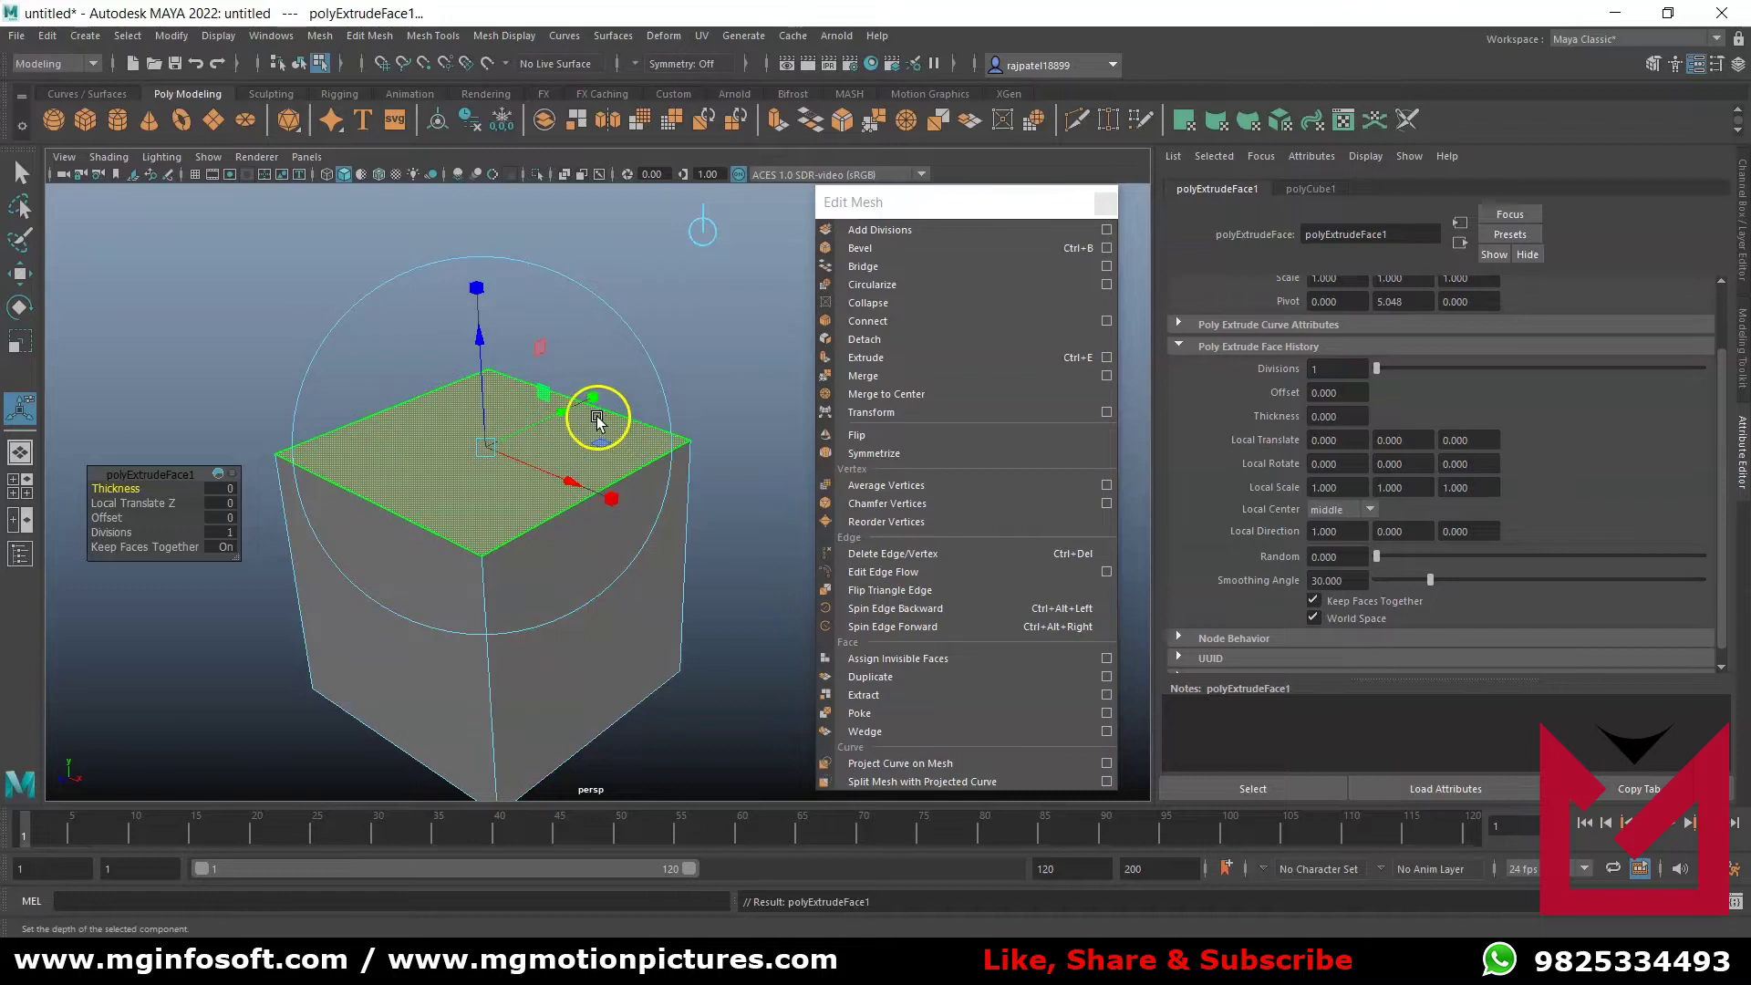
left_click_drag(591, 392, 469, 452)
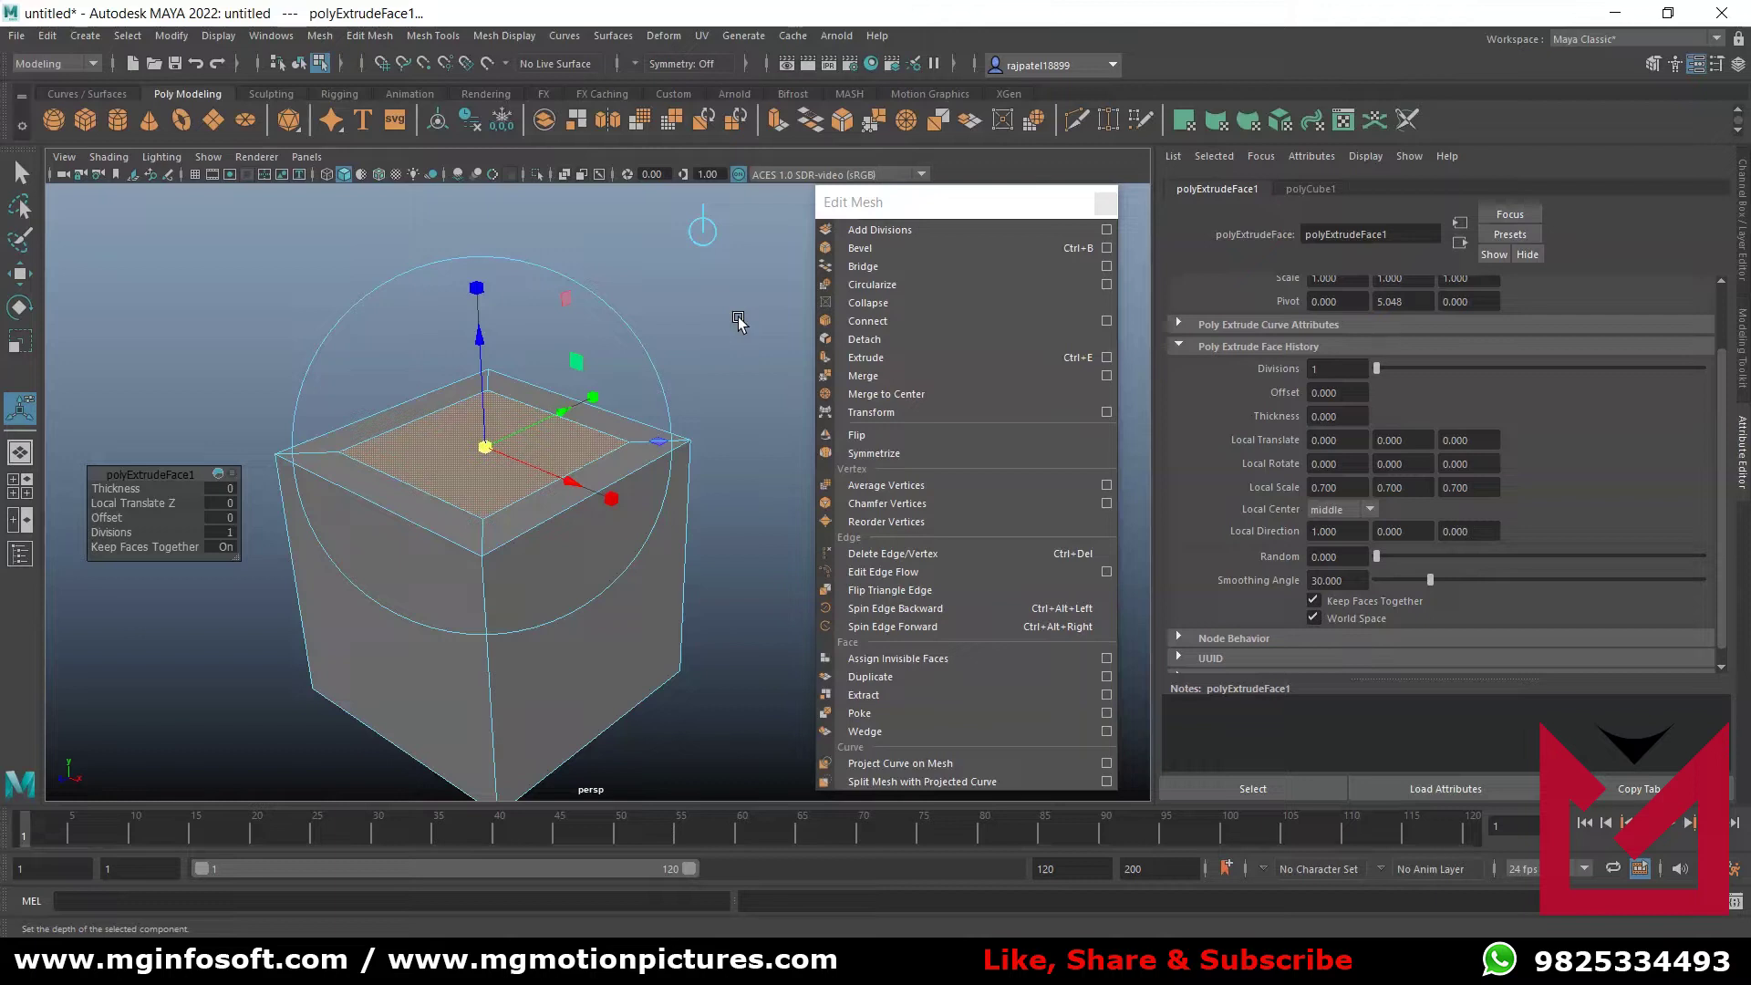
- Extrude the inset top face again, raising it to a local translate Z of about 4.59
key("ctrl+e")
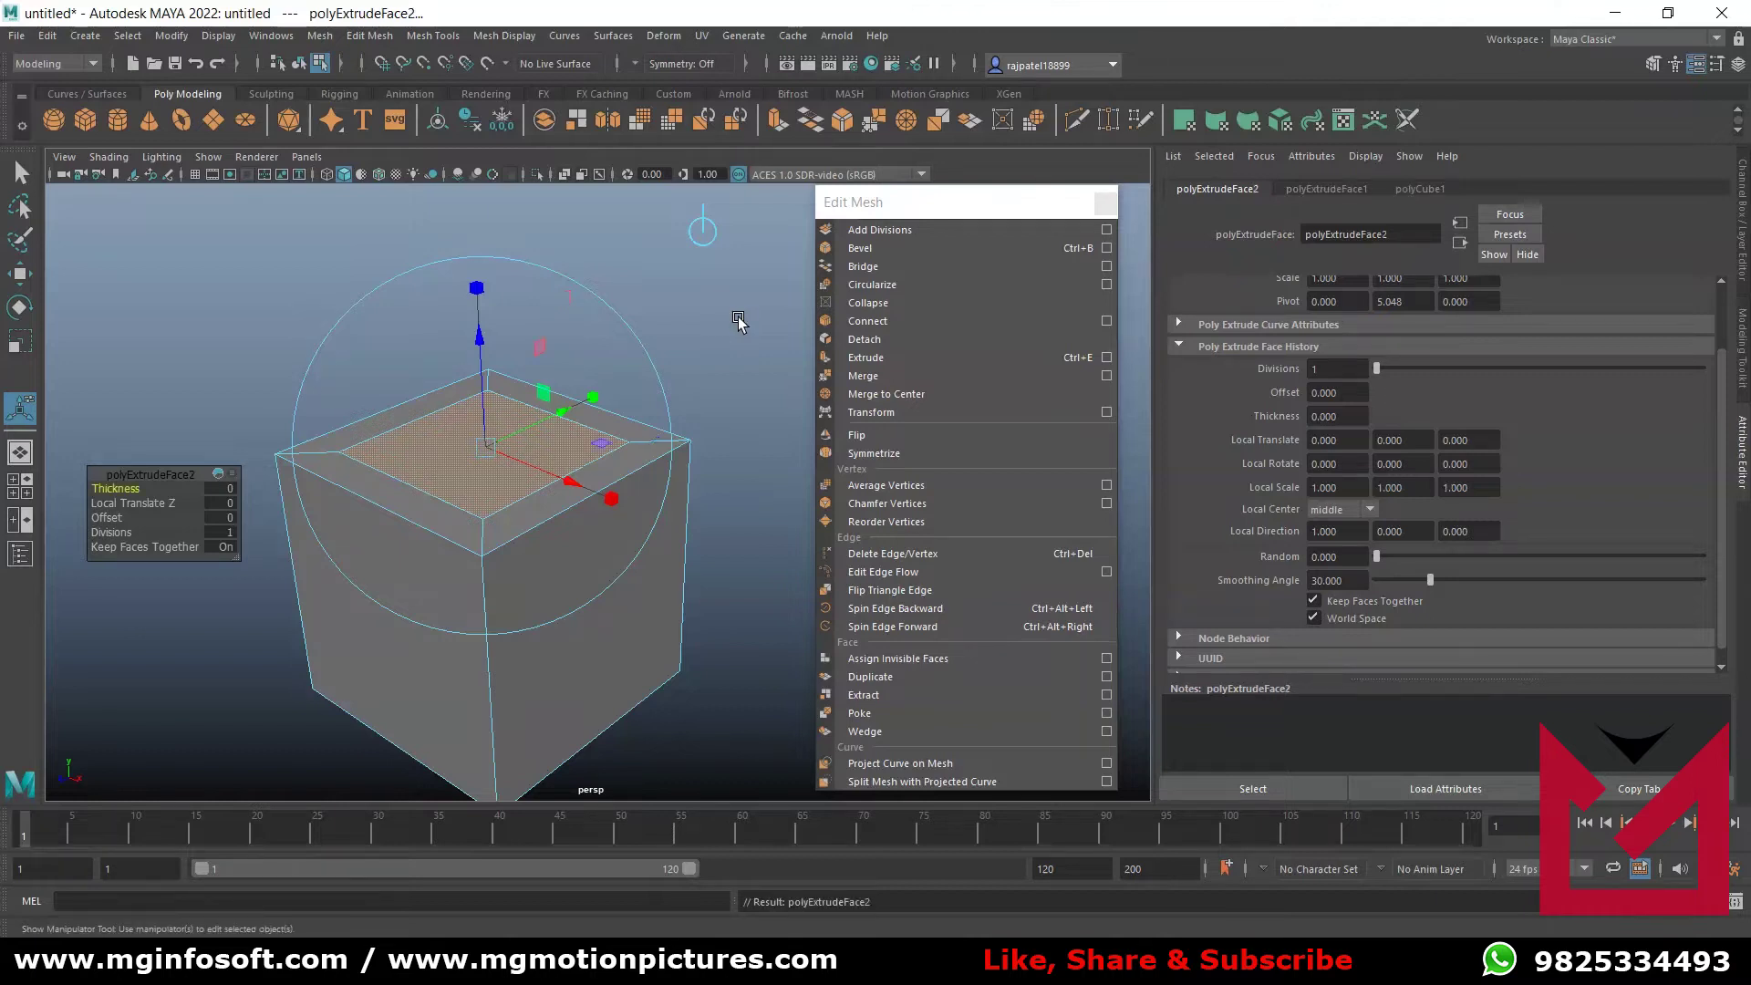
left_click(702, 231)
left_click_drag(477, 344, 473, 195)
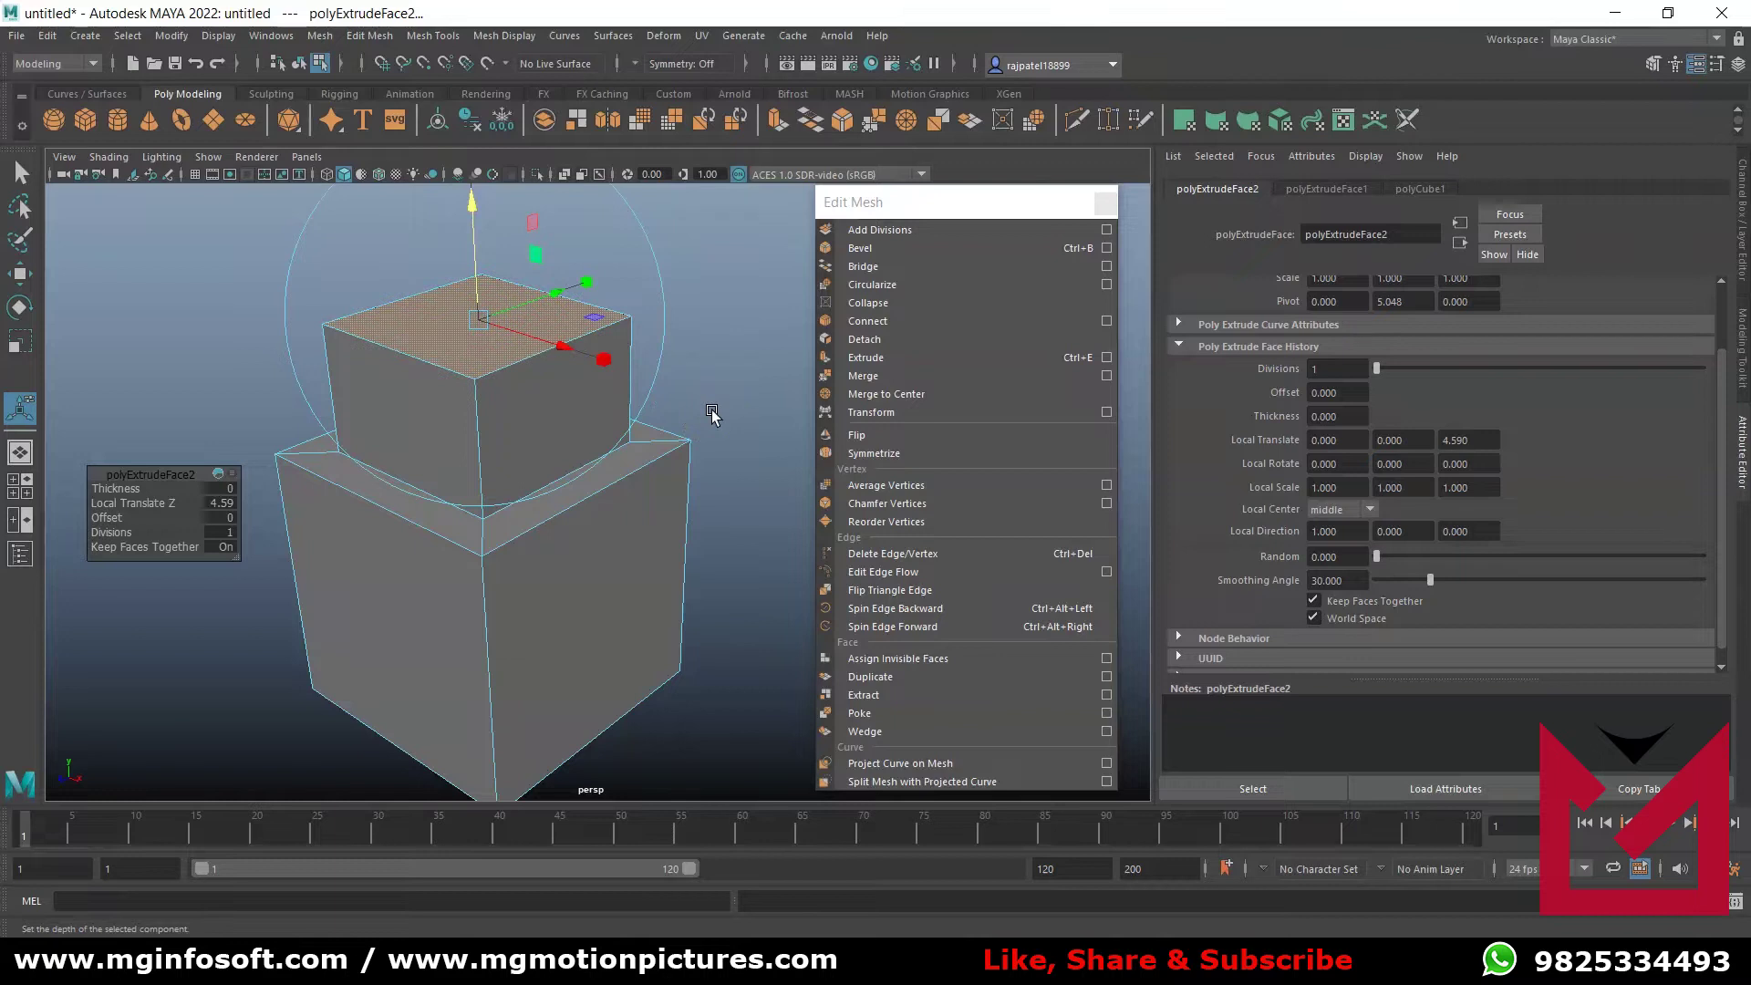
- Extrude the top face of the raised block and scale it inward uniformly to 0.7
key("ctrl+e")
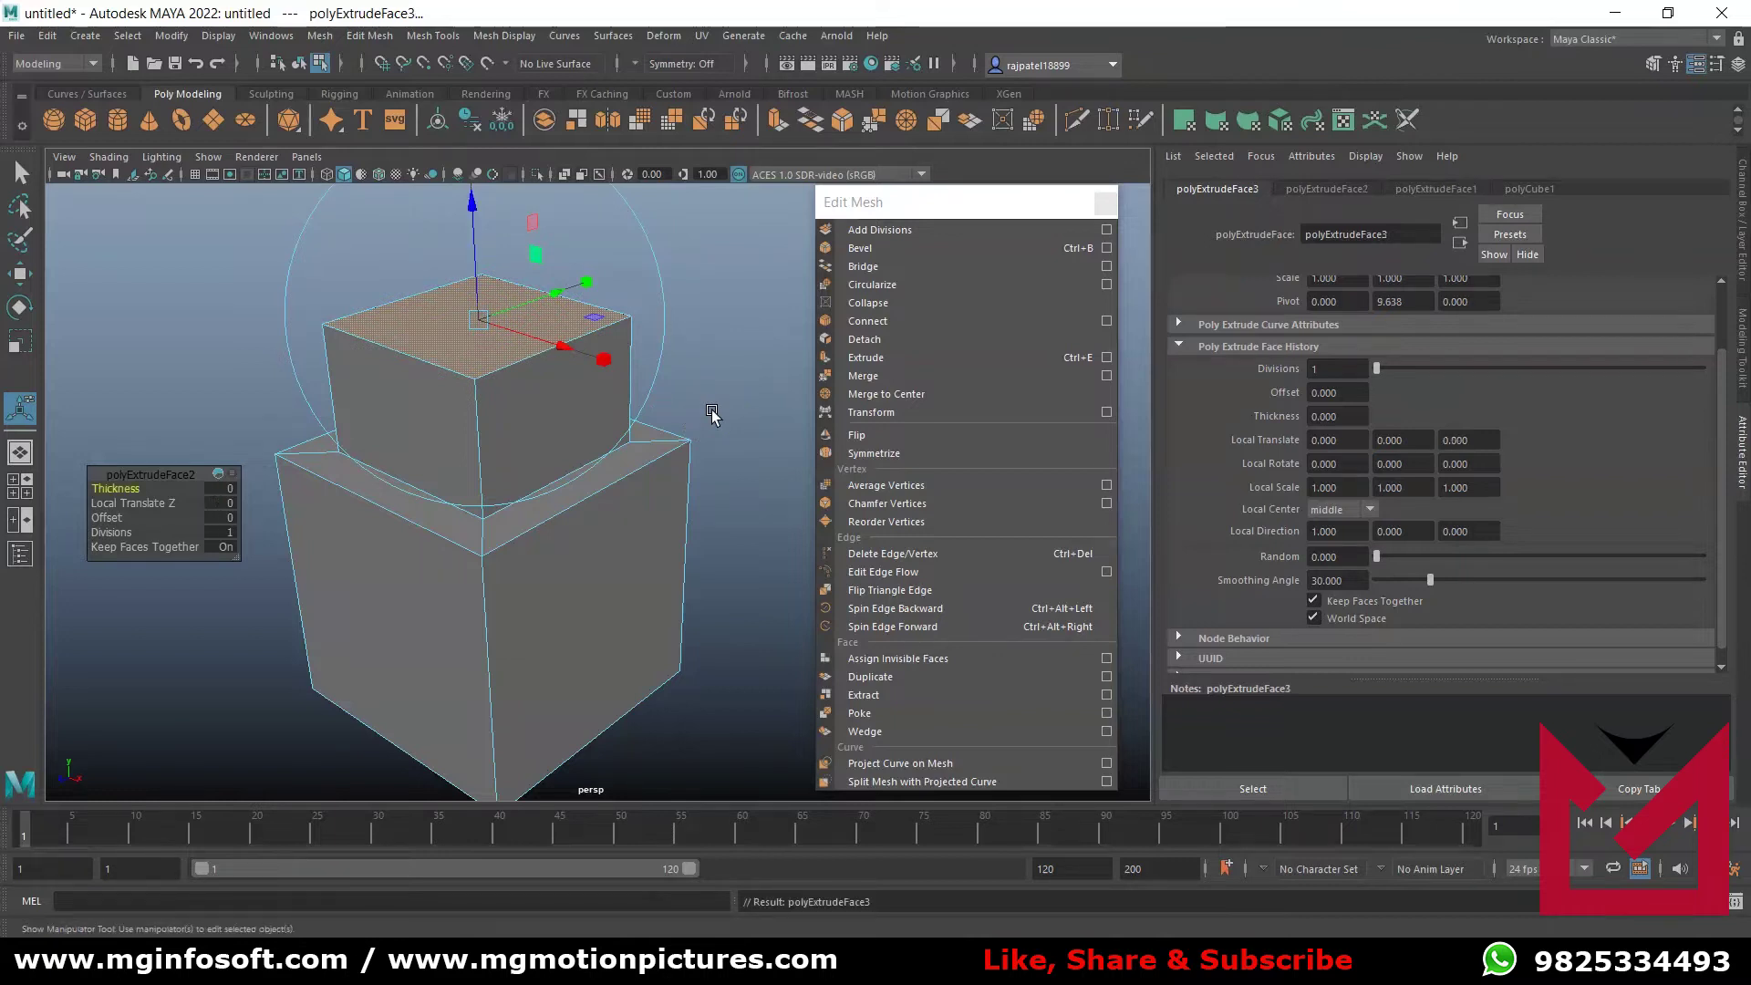
left_click(587, 283)
left_click_drag(472, 326, 464, 327)
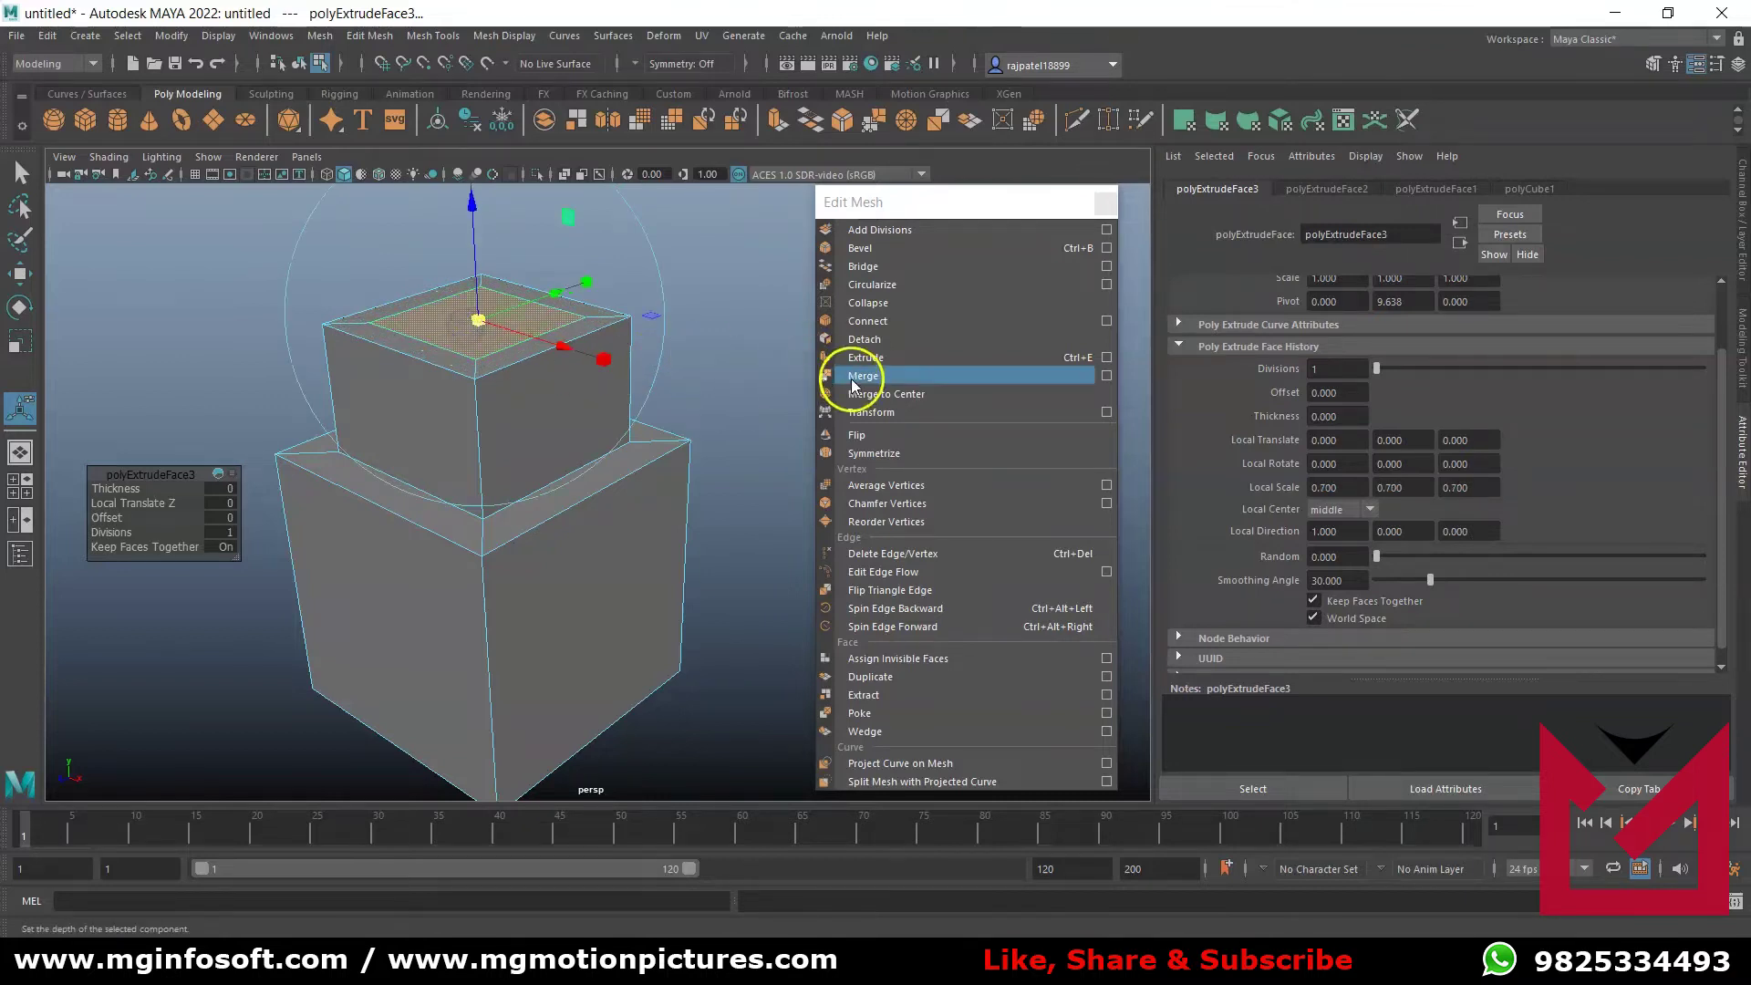
- Extrude the upper inset face downward to a local translate Z of about -1.6, forming a recess, and clear the selection
key("ctrl+e")
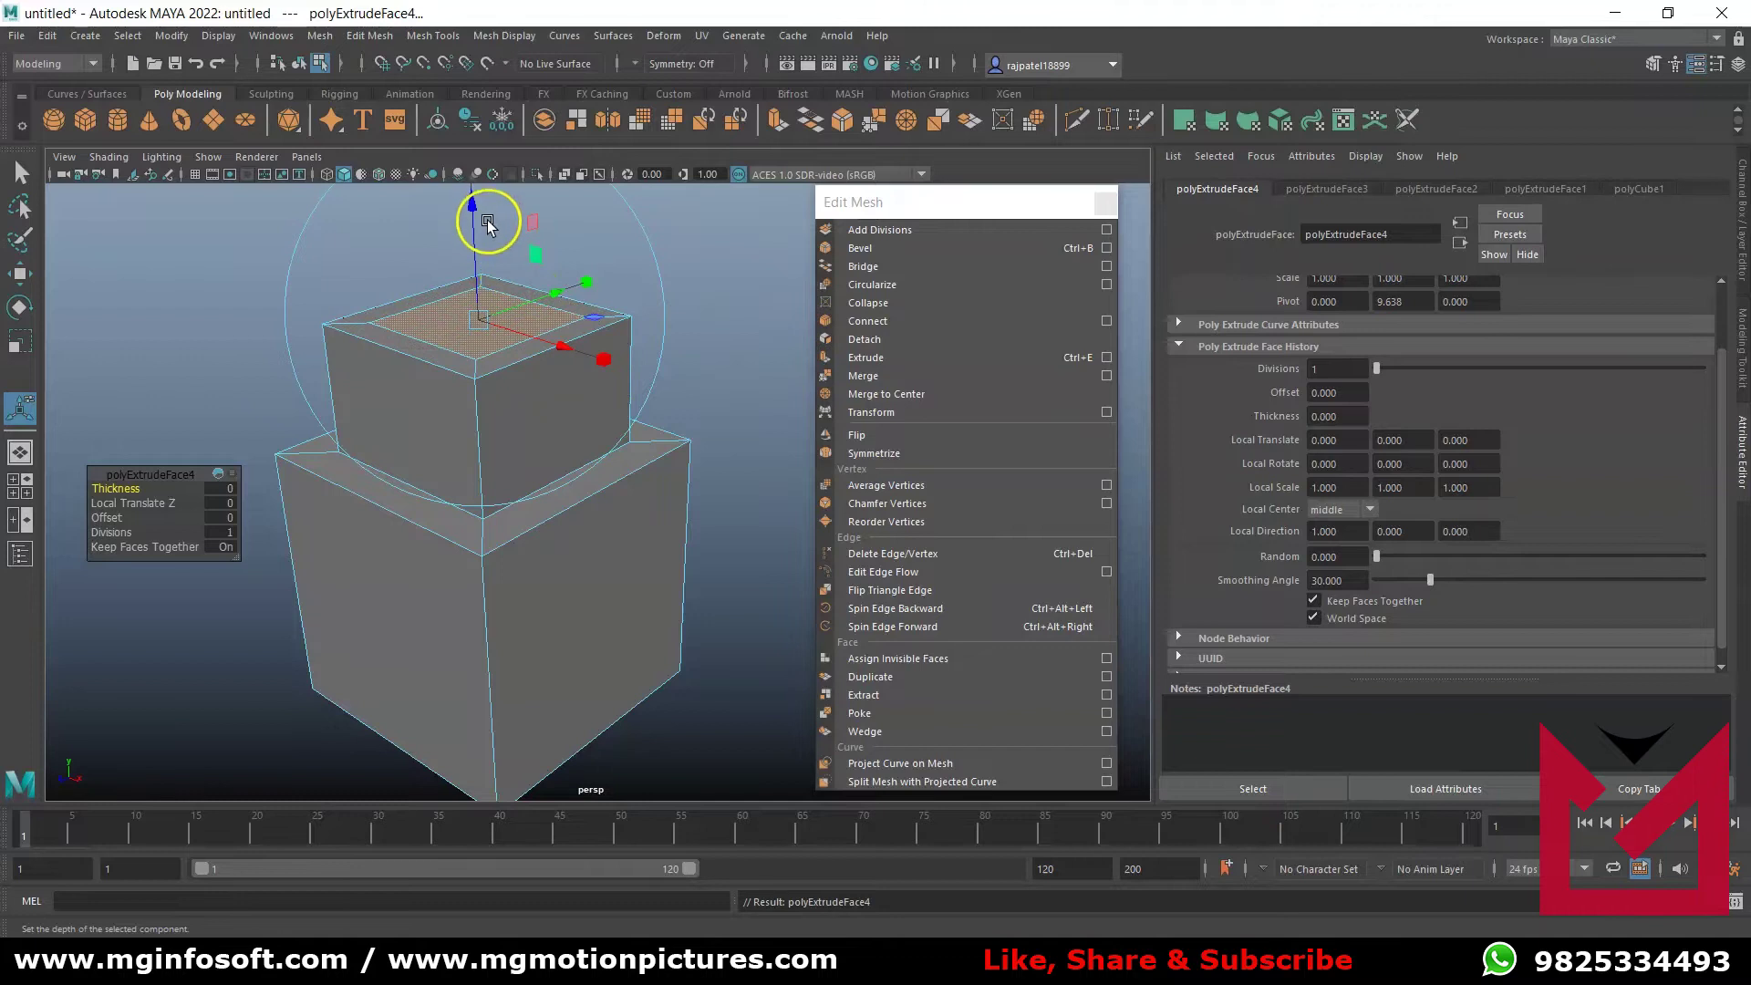
left_click_drag(468, 208, 470, 265)
left_click_drag(720, 479, 722, 514, "alt")
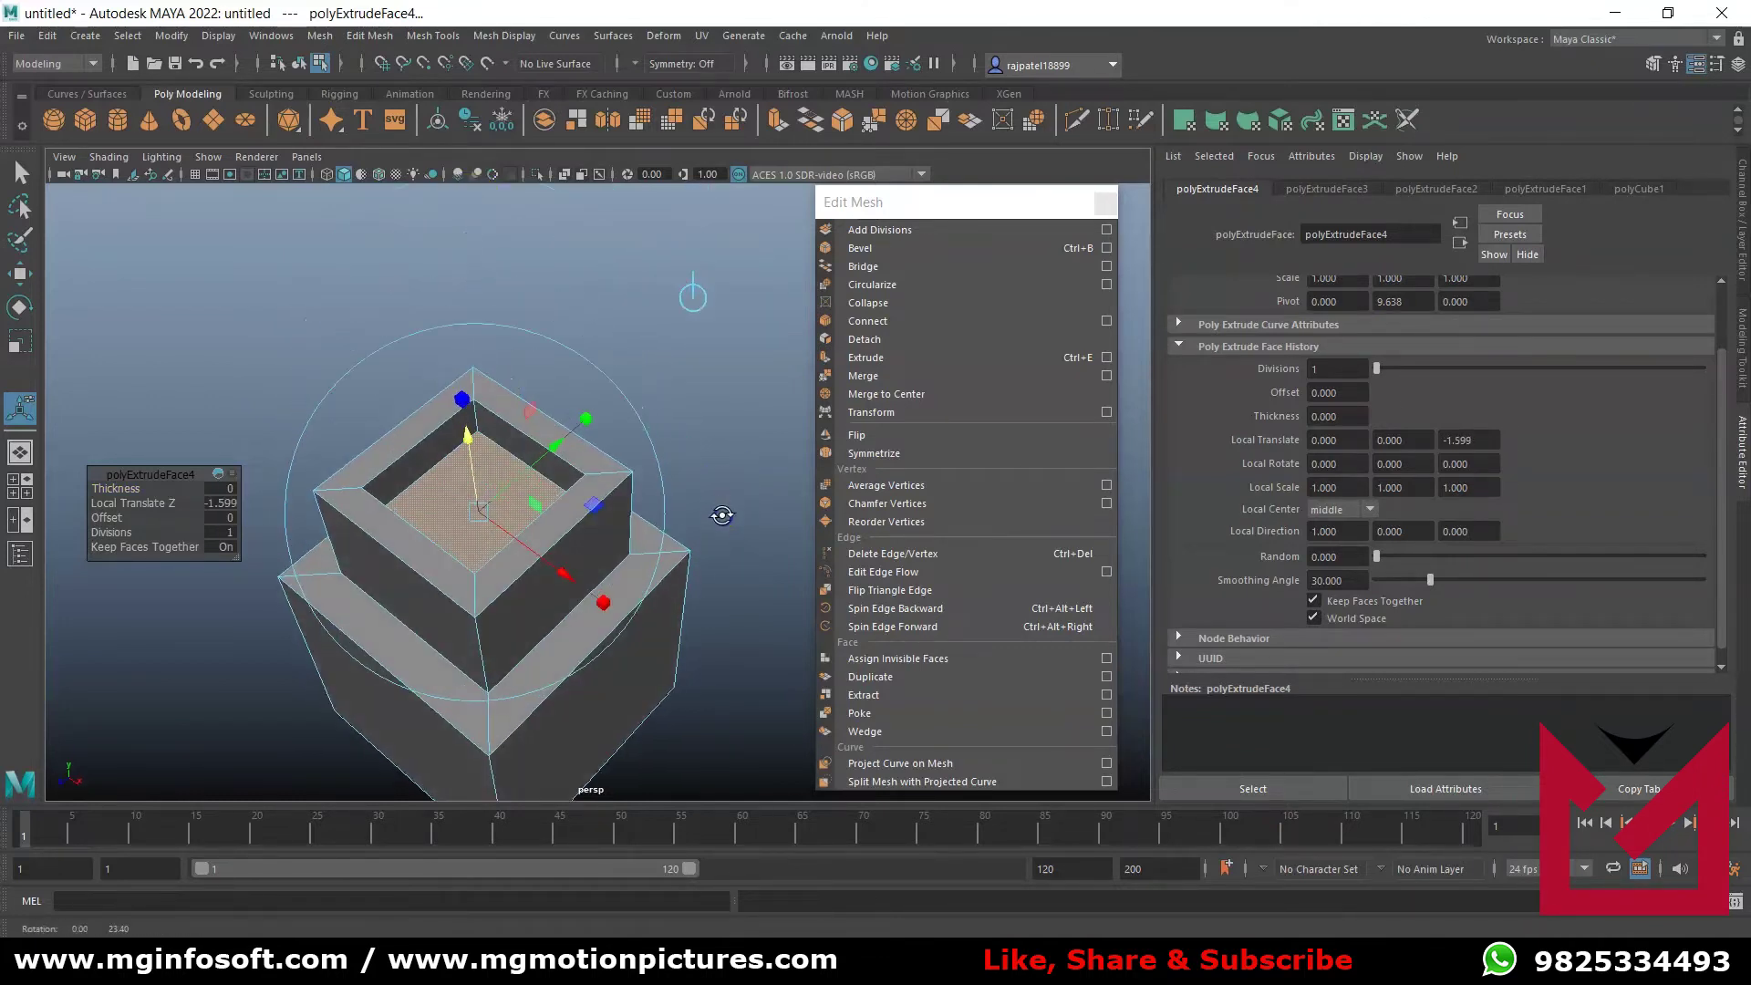
left_click(736, 512)
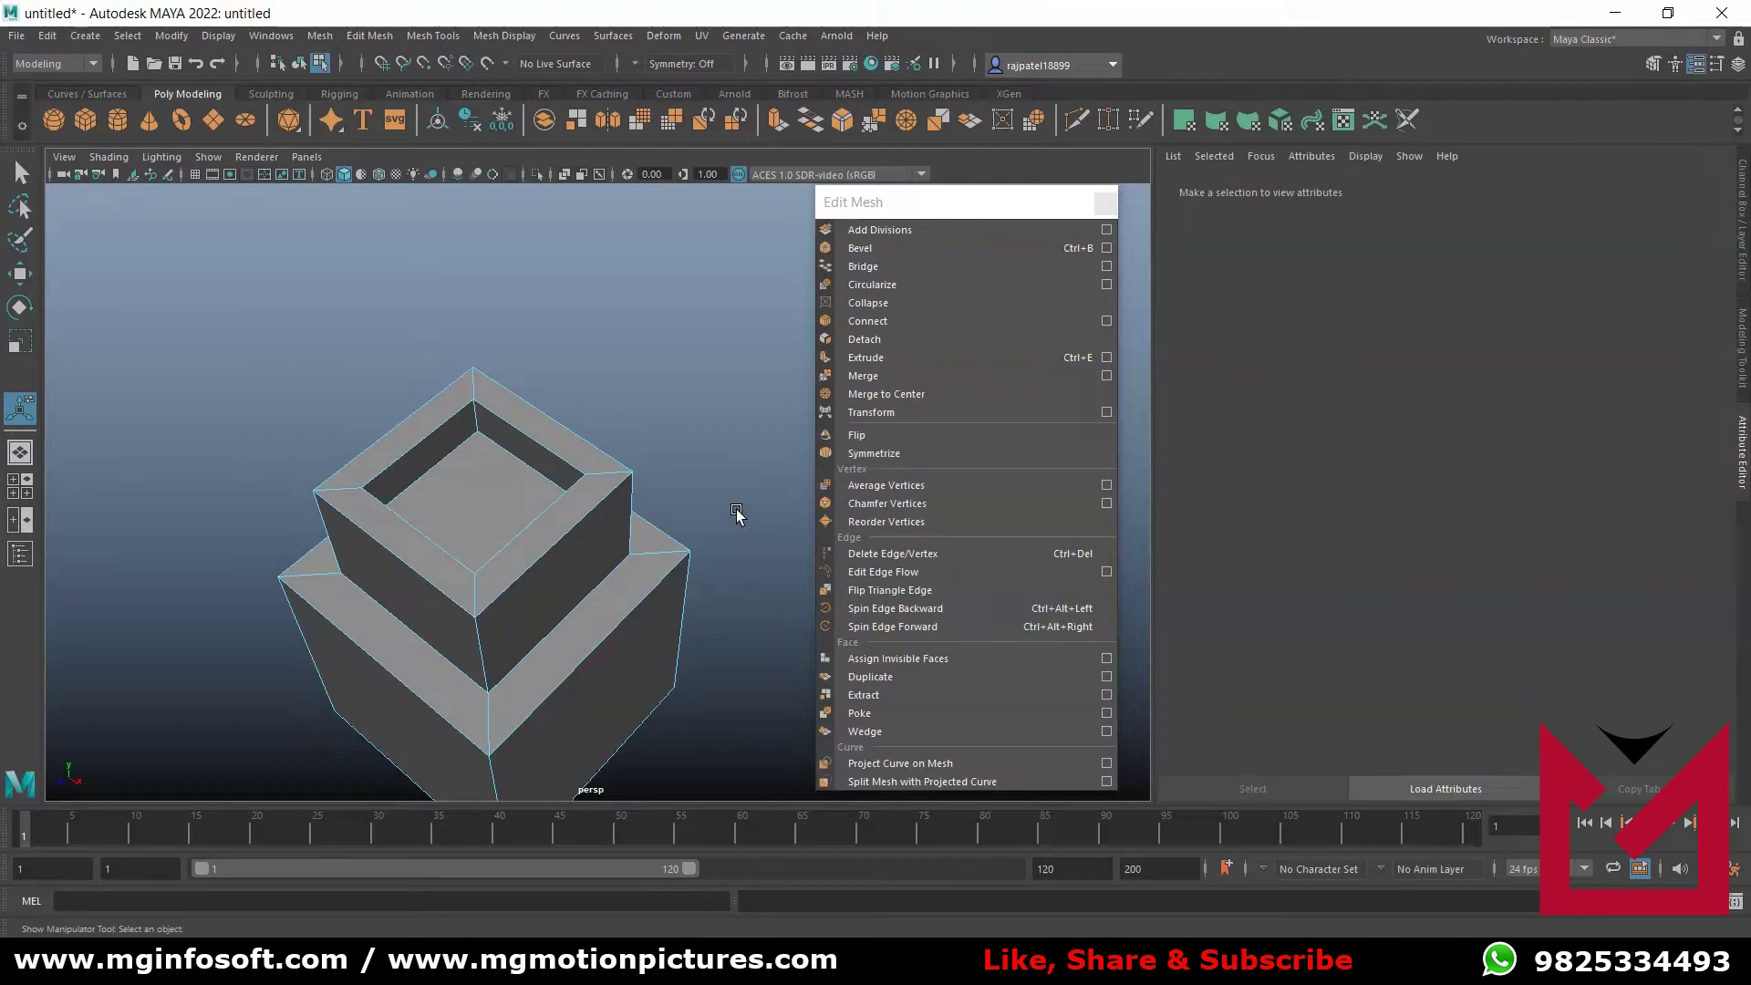
left_click(578, 567)
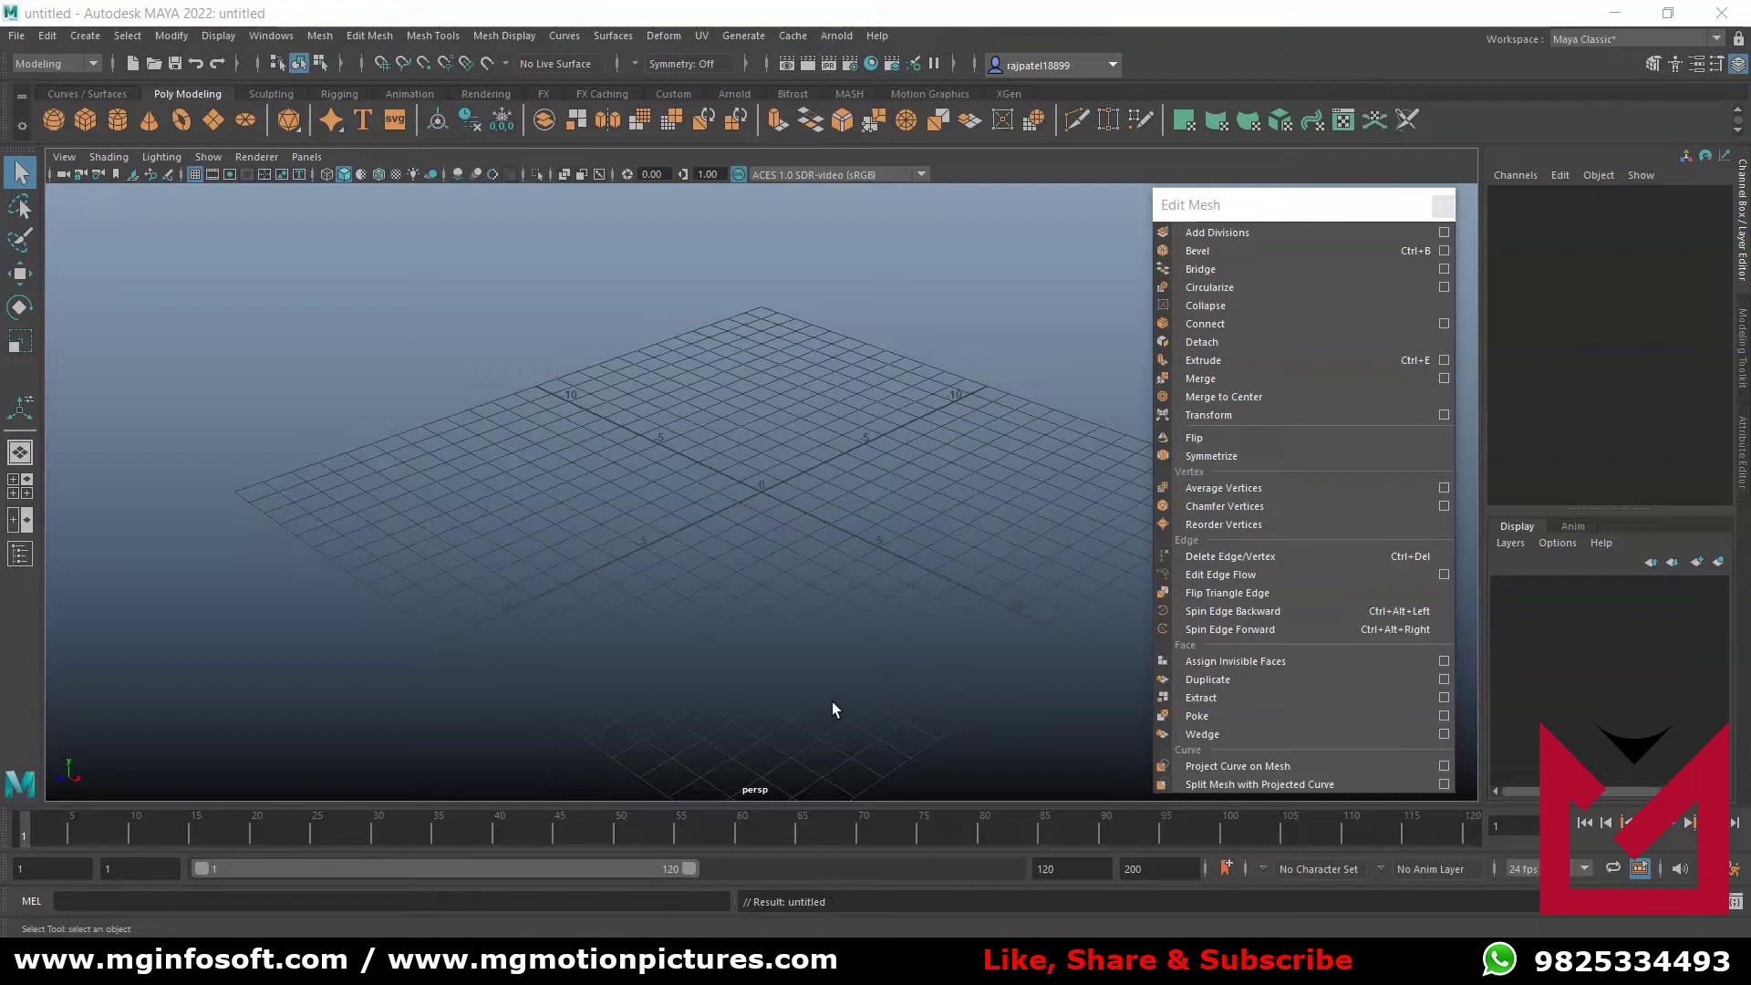
- Create a polygon cube, scale it uniformly to about 9.44 and hide the viewport grid
left_click(86, 121)
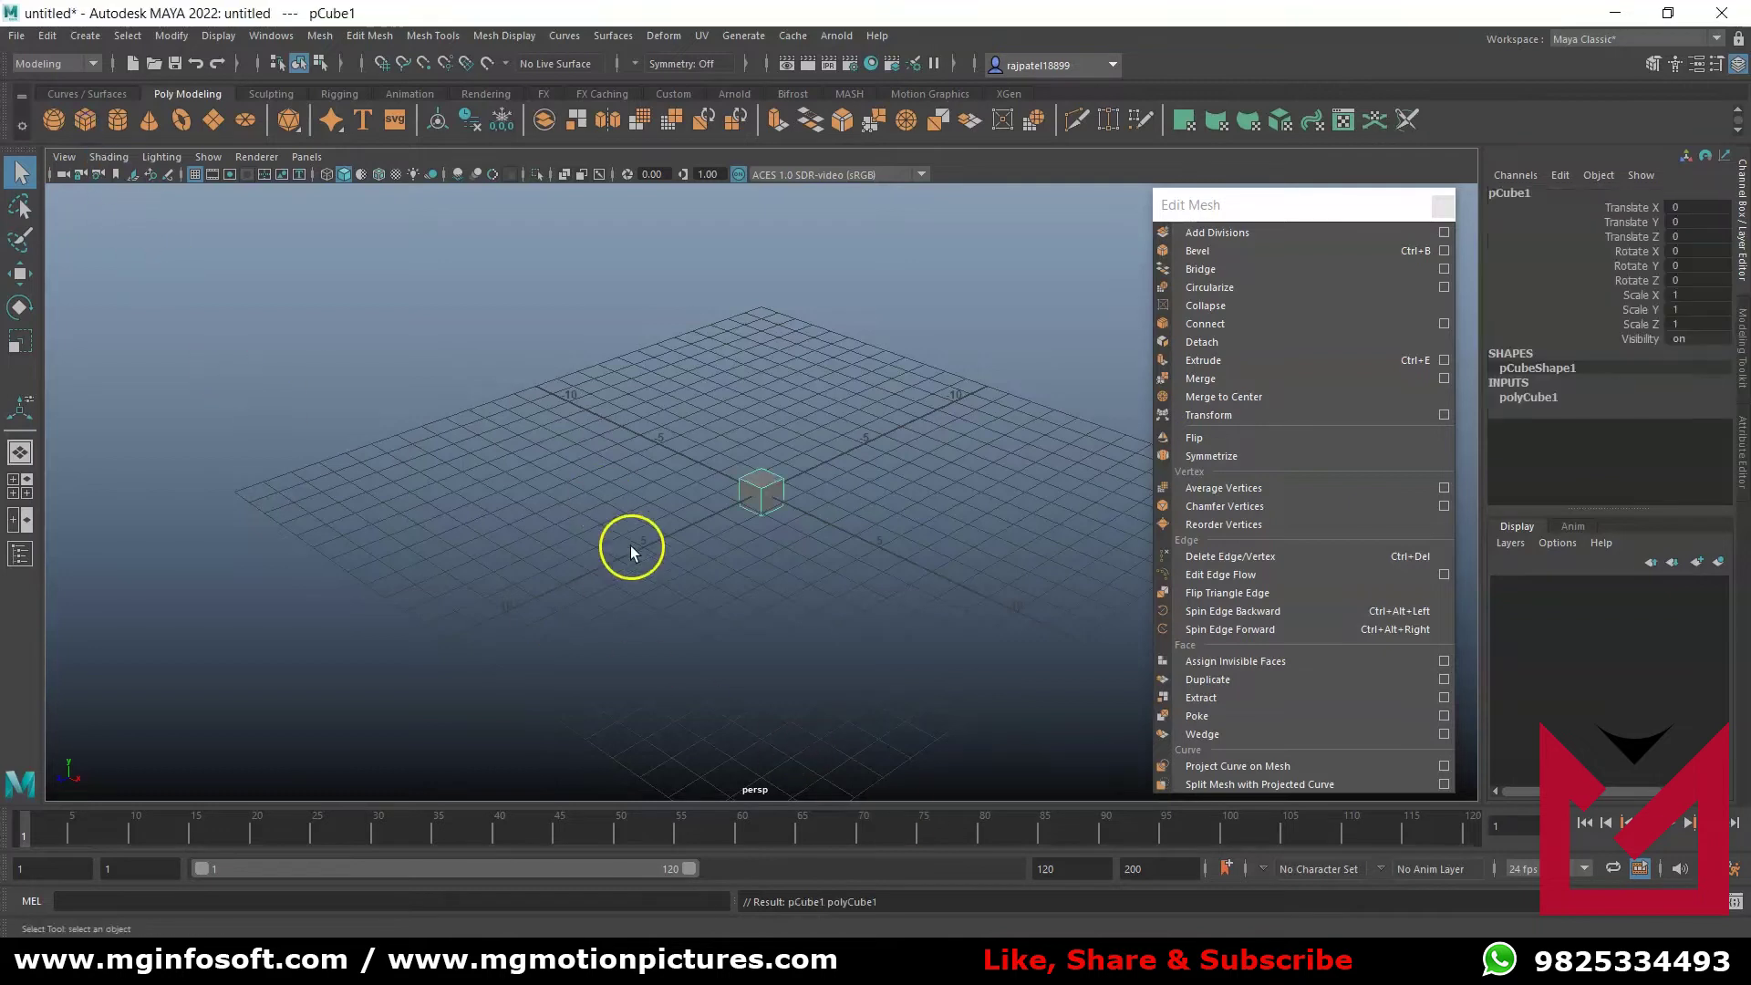
key("r")
left_click_drag(775, 495, 998, 675)
left_click(194, 175)
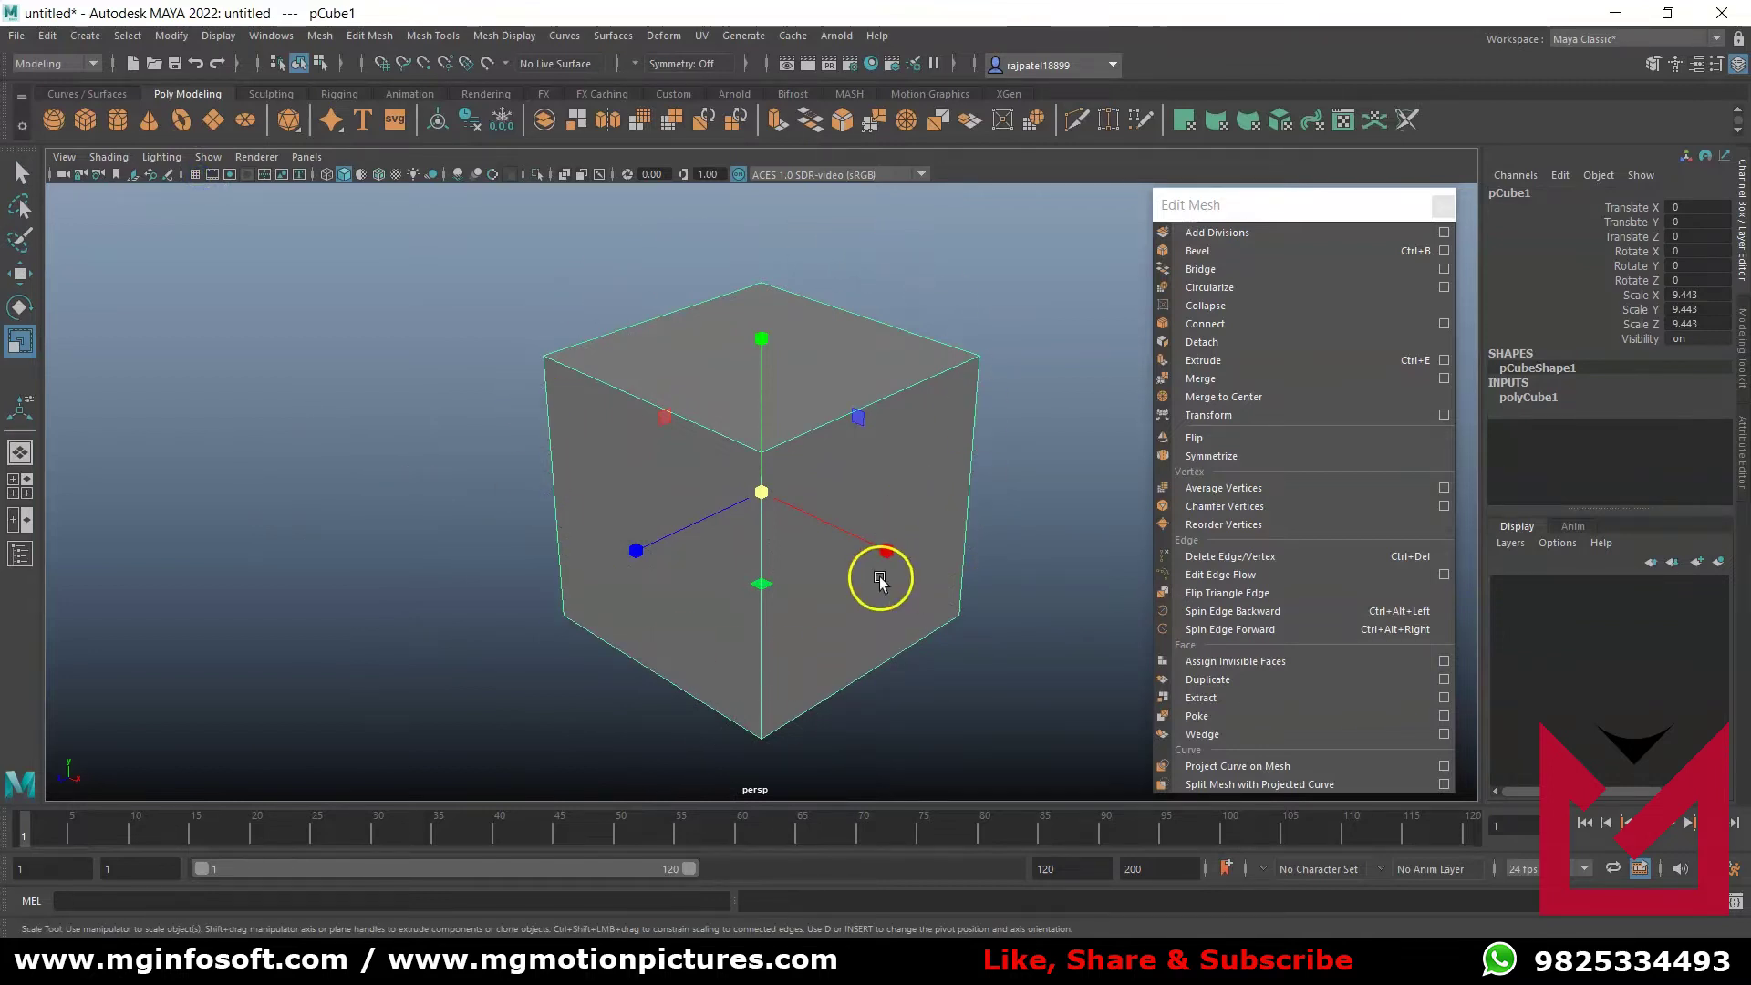
- Bevel the whole cube with a fraction of 0.1 and 4 segments
left_click(1365, 254)
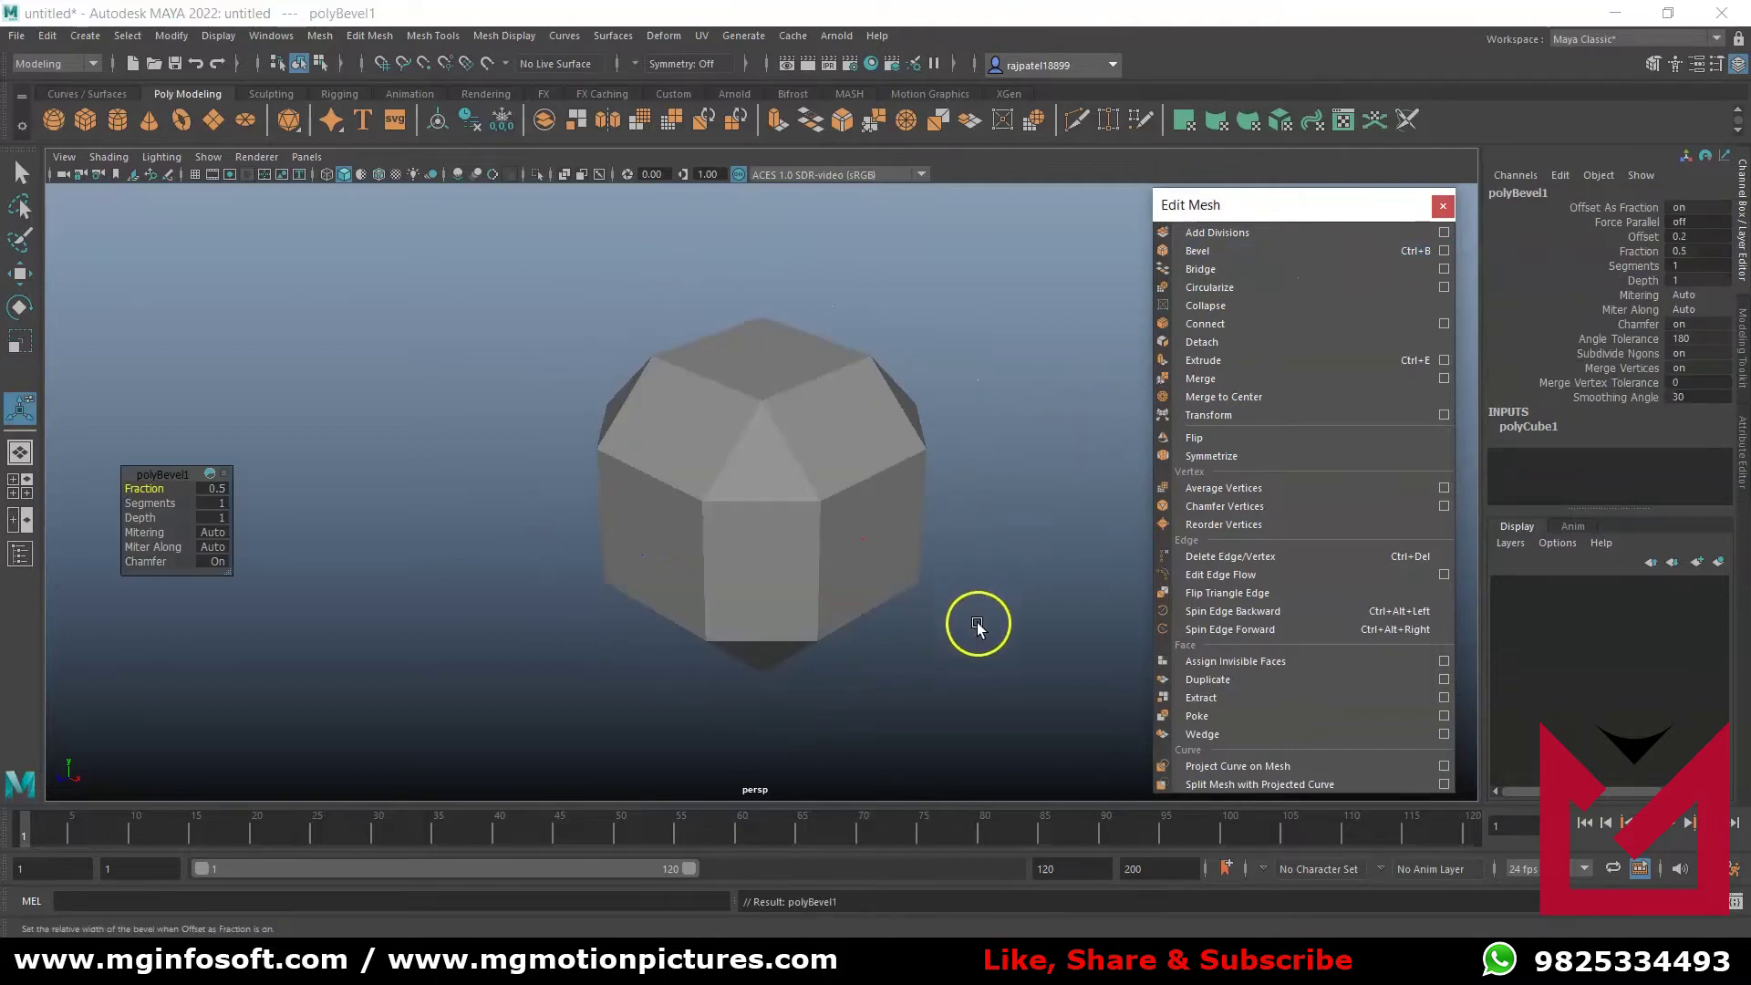
scroll(934, 496, "up", 3)
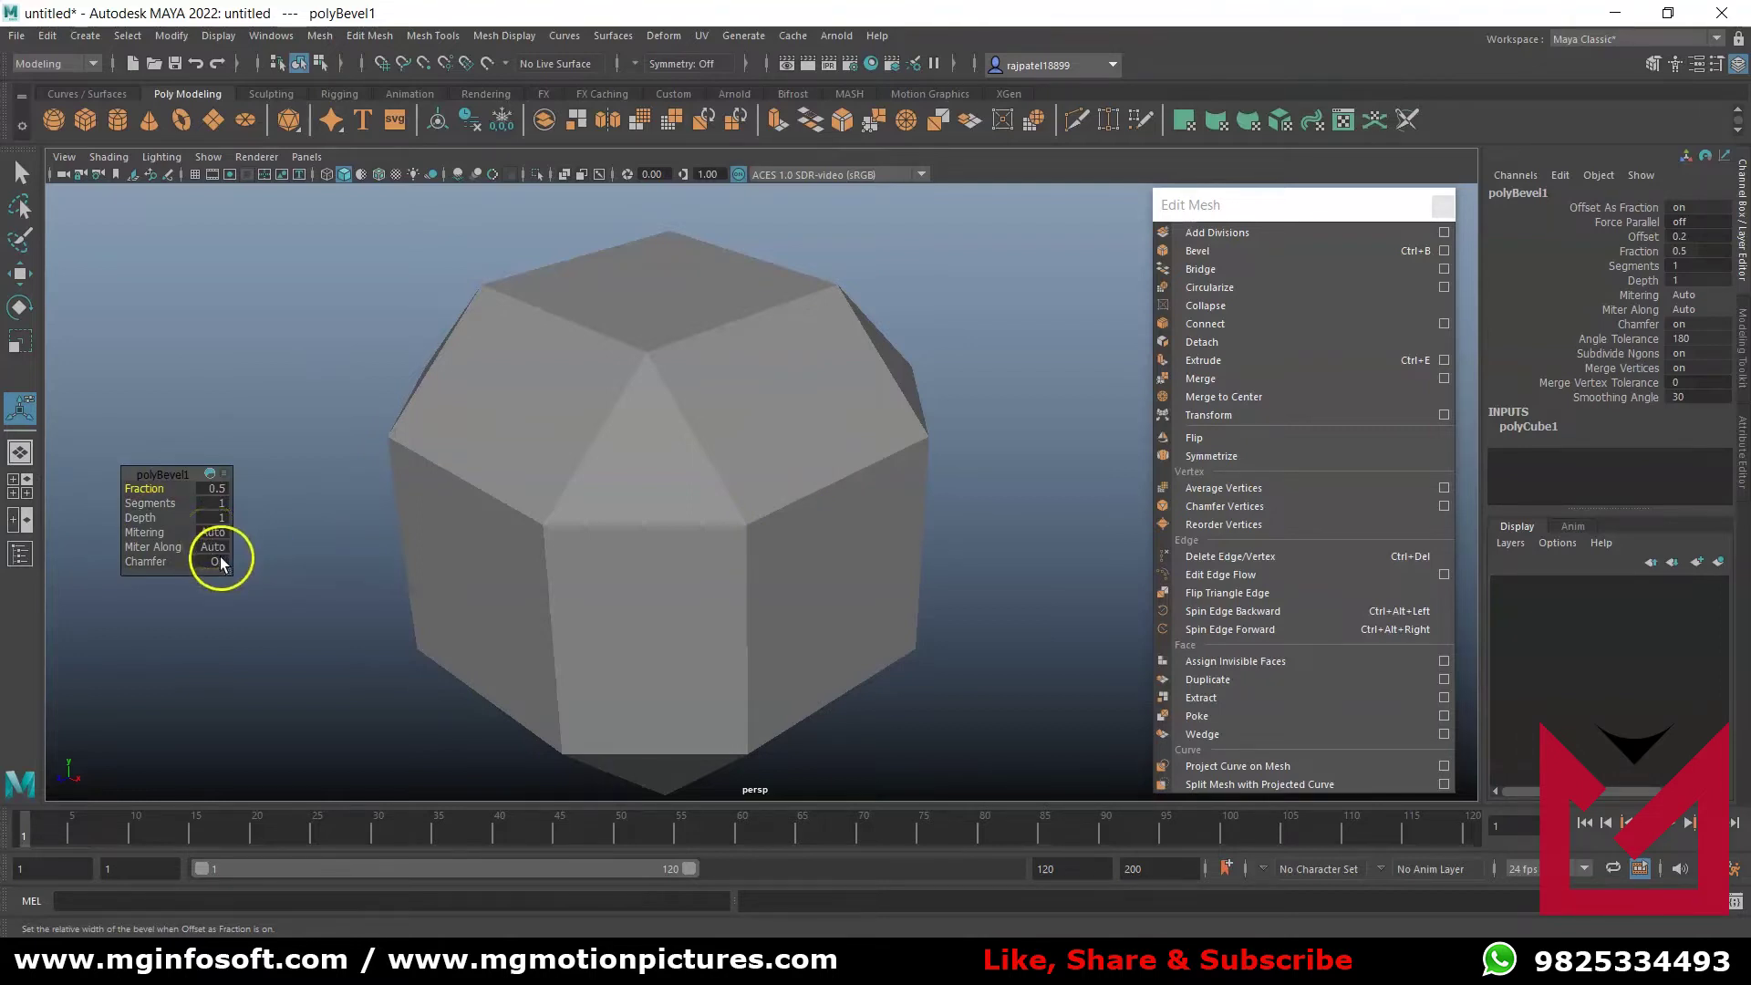
mouse_move(141, 490)
left_mouse_down()
mouse_move(160, 493)
mouse_move(140, 494)
left_mouse_up()
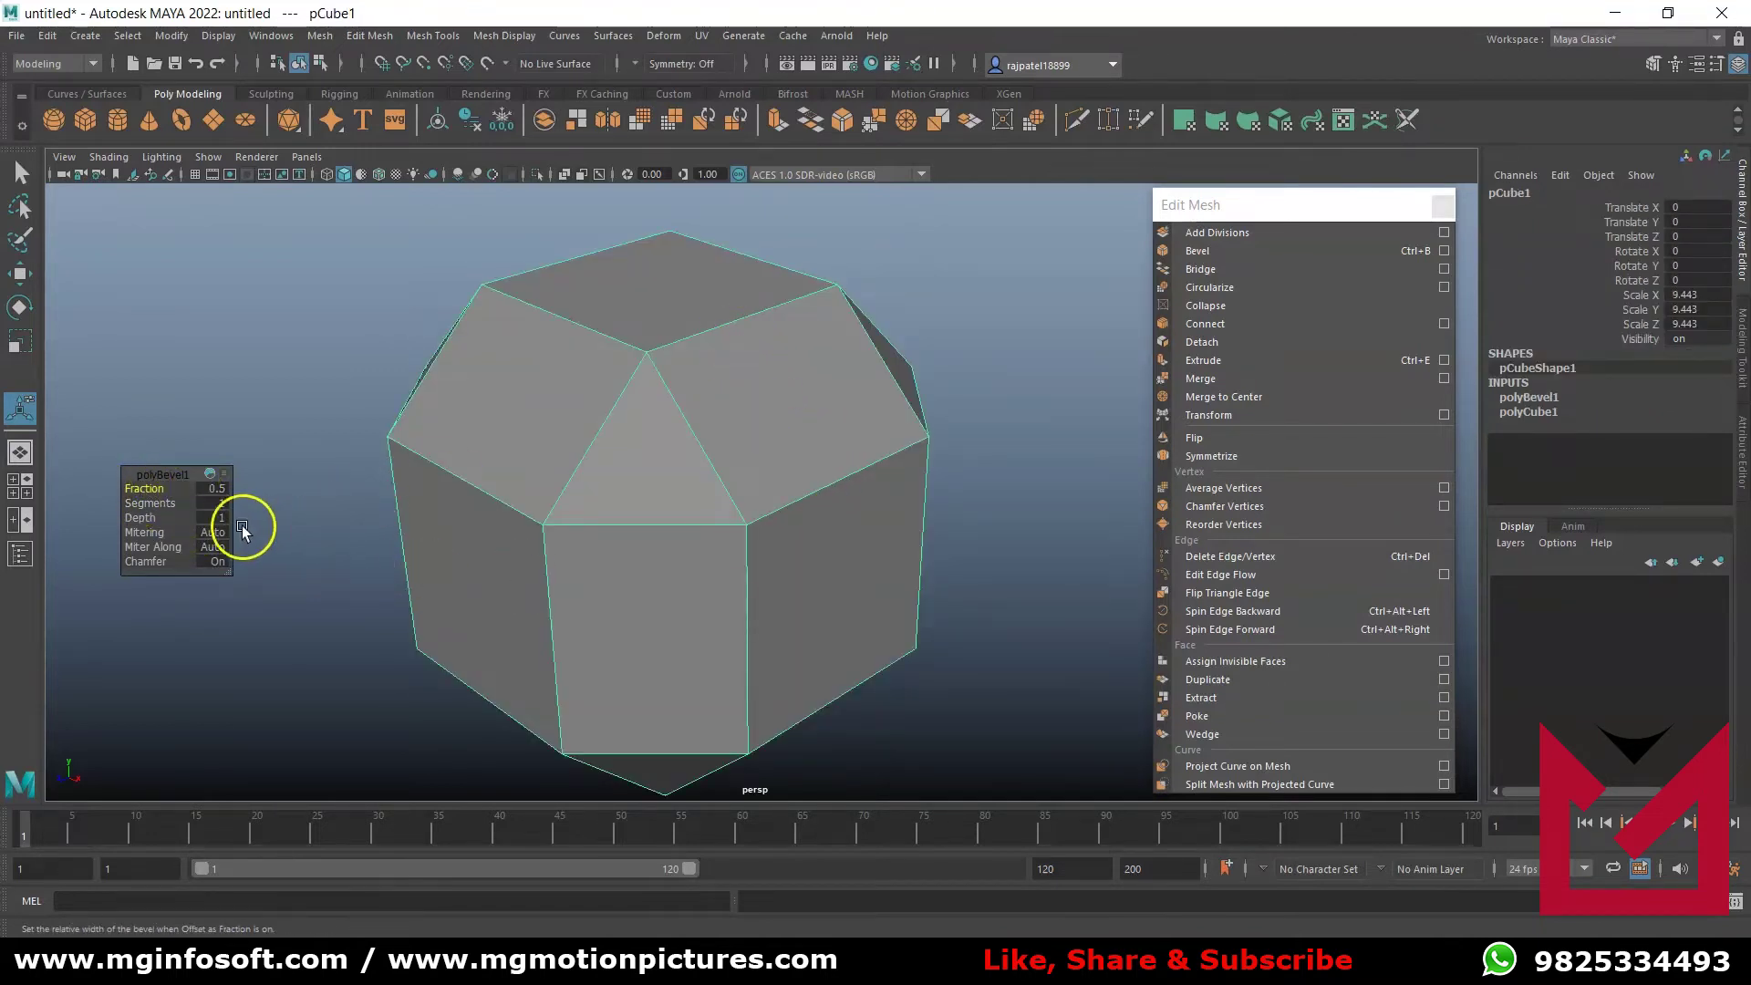
left_click_drag(146, 490, 150, 493)
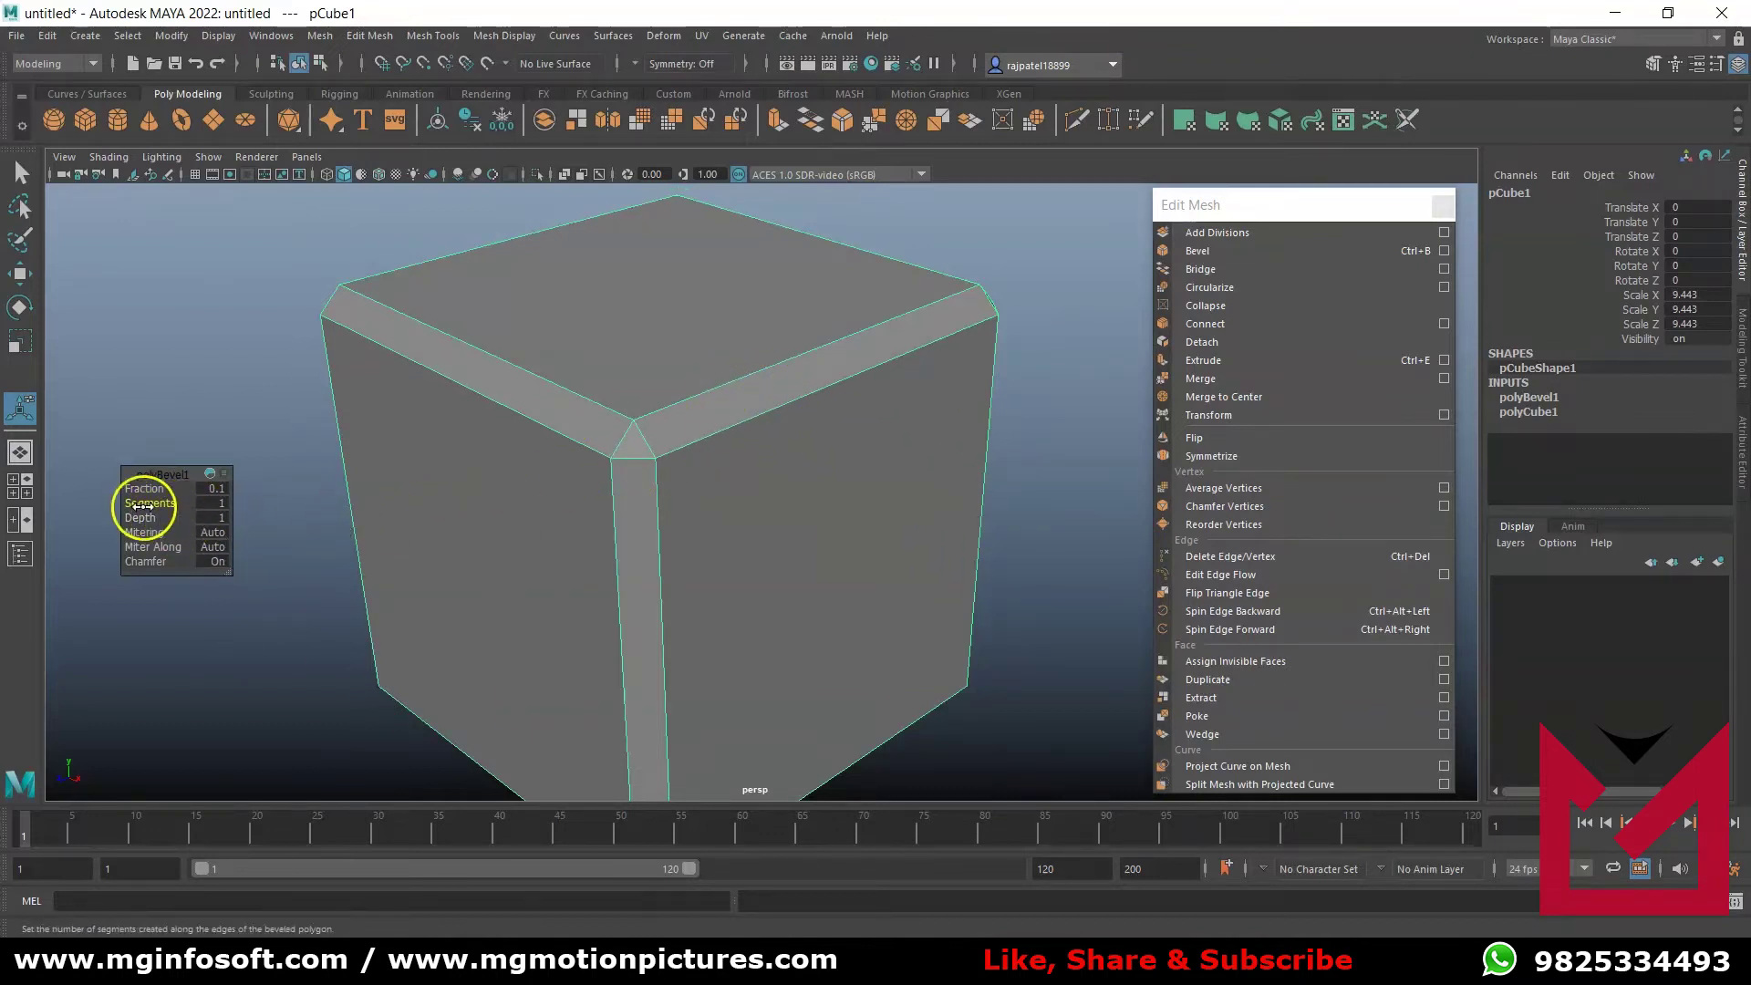
left_click_drag(136, 503, 161, 503)
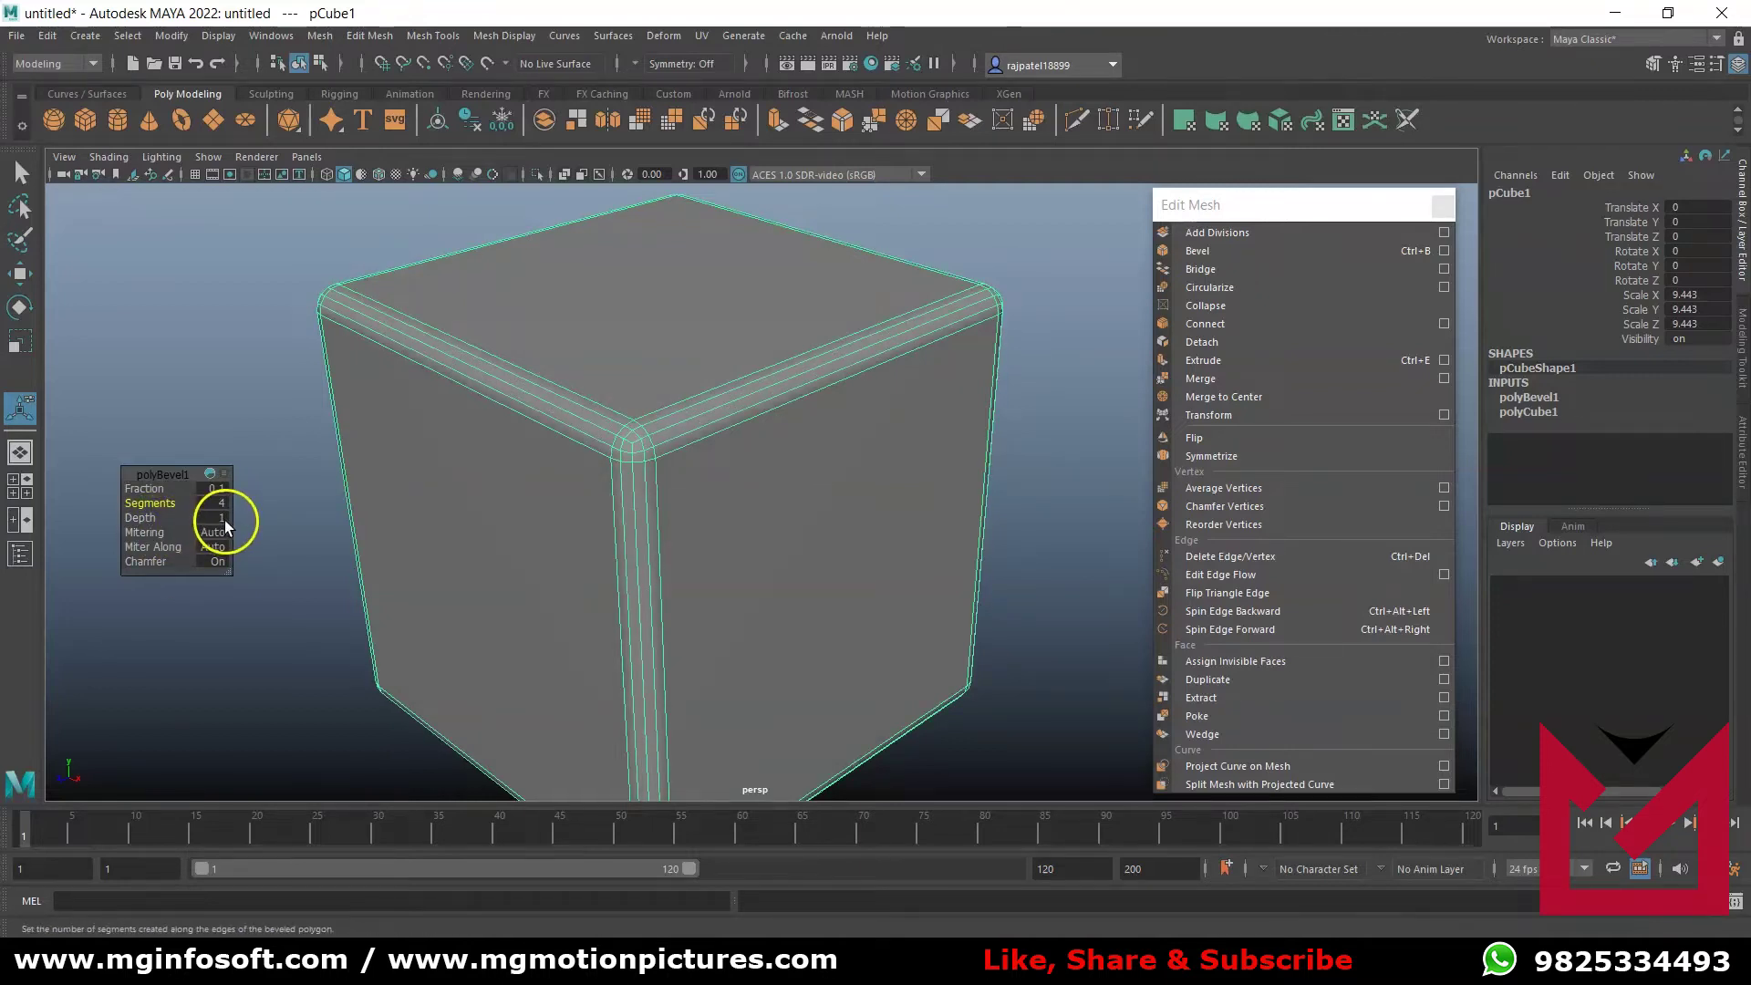
- Try a bevel depth of -1 on the cube and restore the depth to 1
left_click(147, 520)
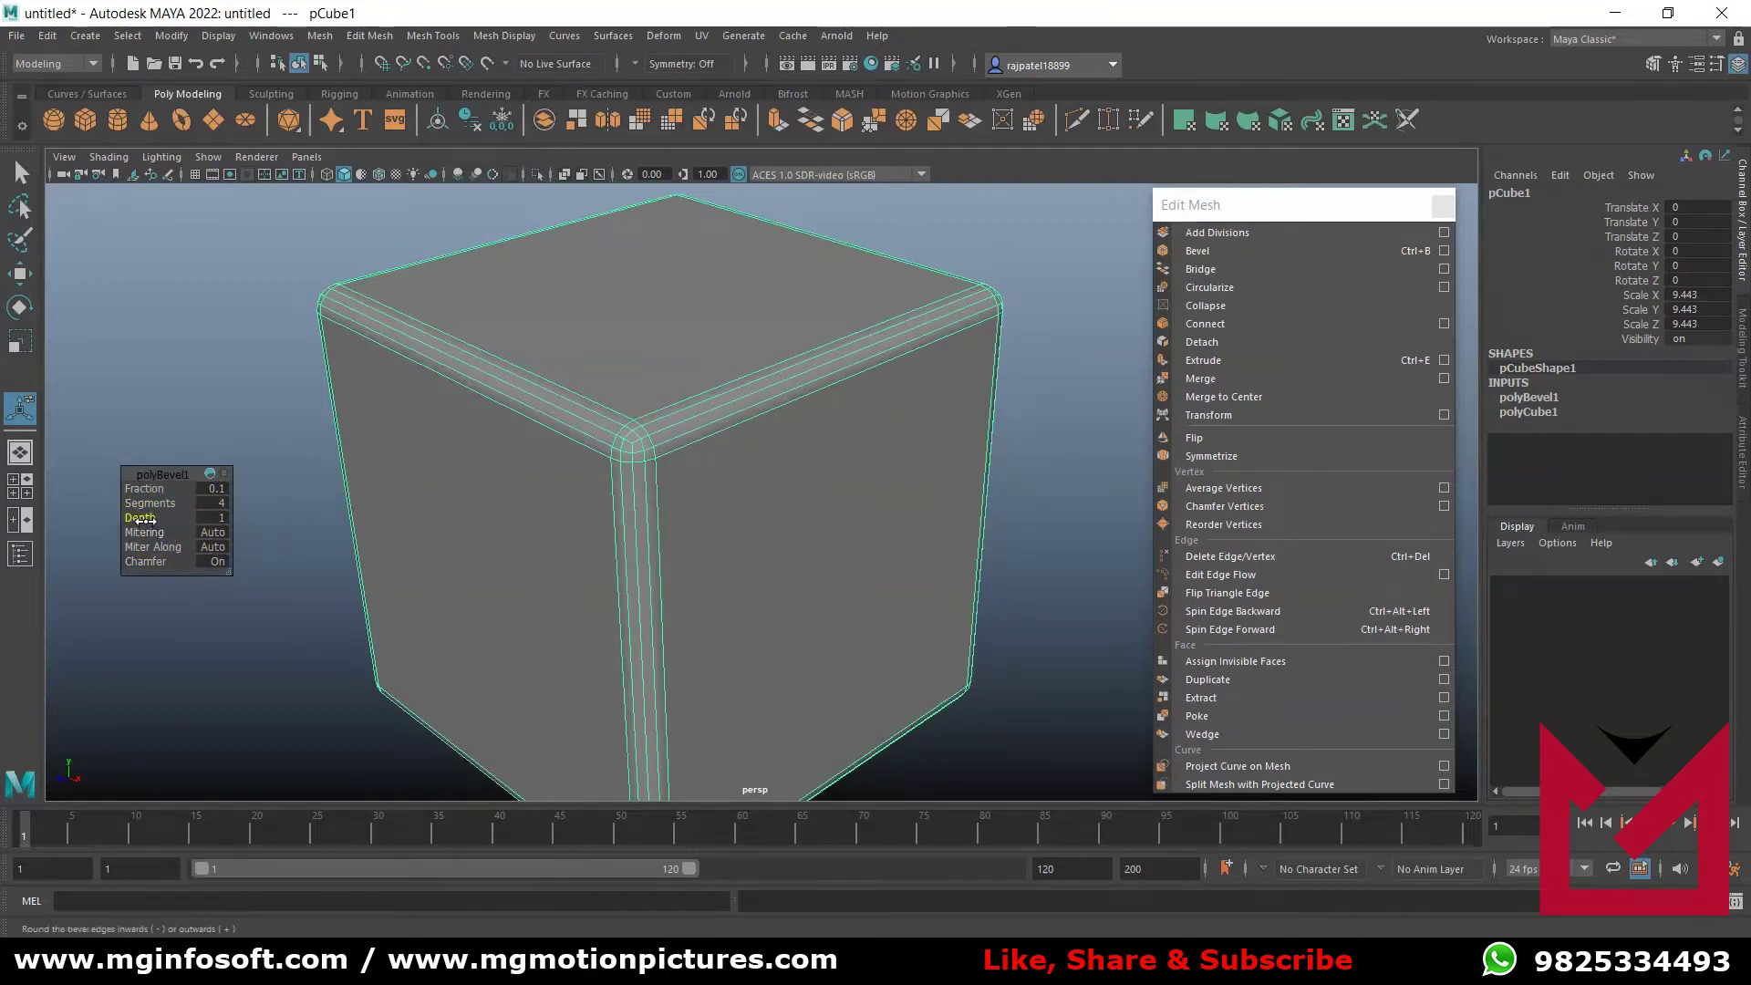
left_click_drag(146, 521, 111, 532)
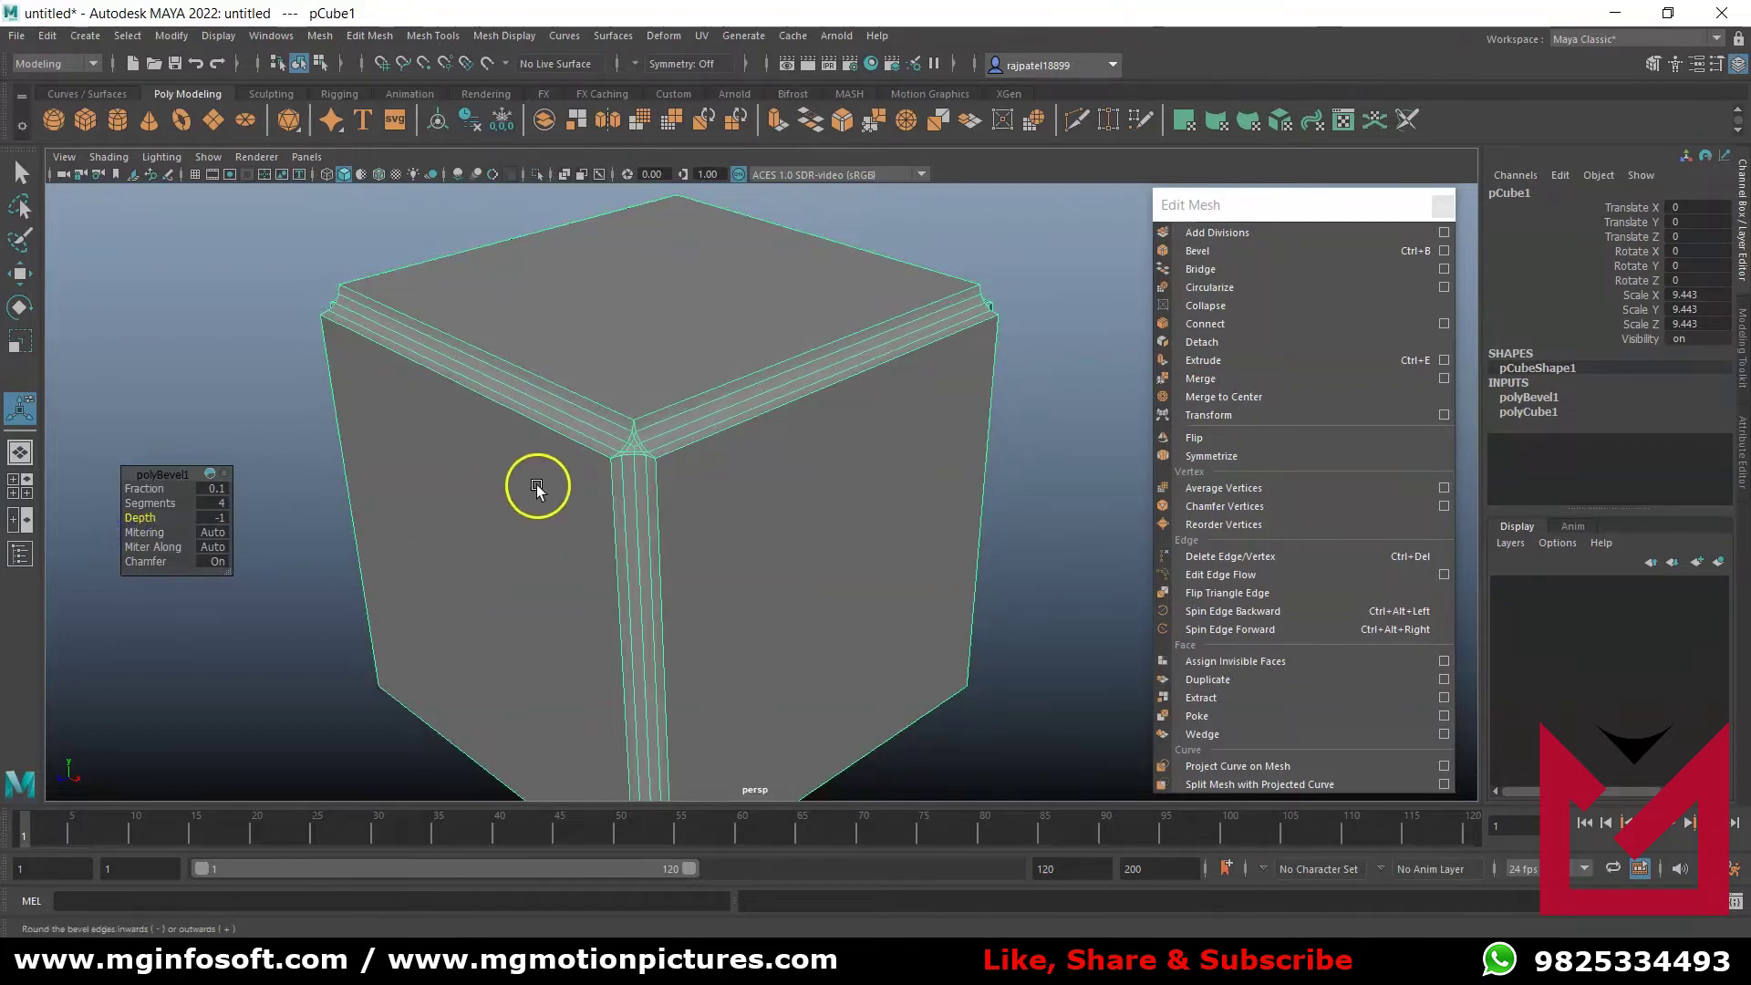
scroll(584, 423, "up", 5)
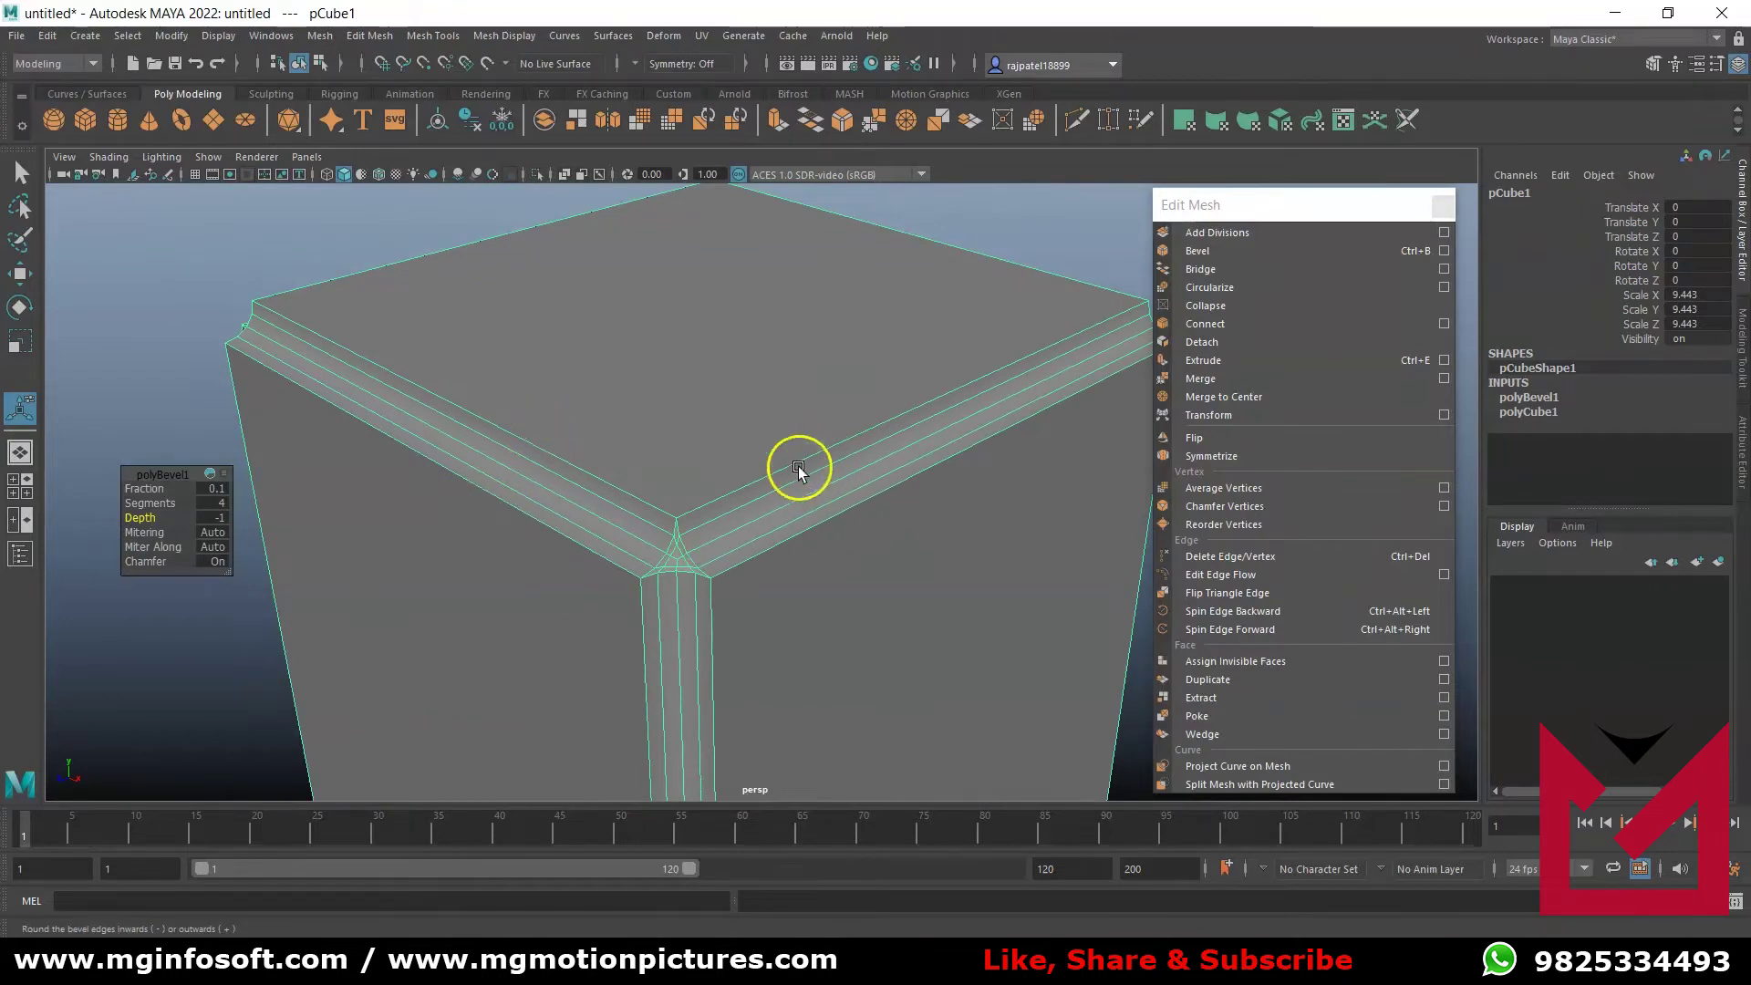
left_click_drag(139, 518, 262, 522)
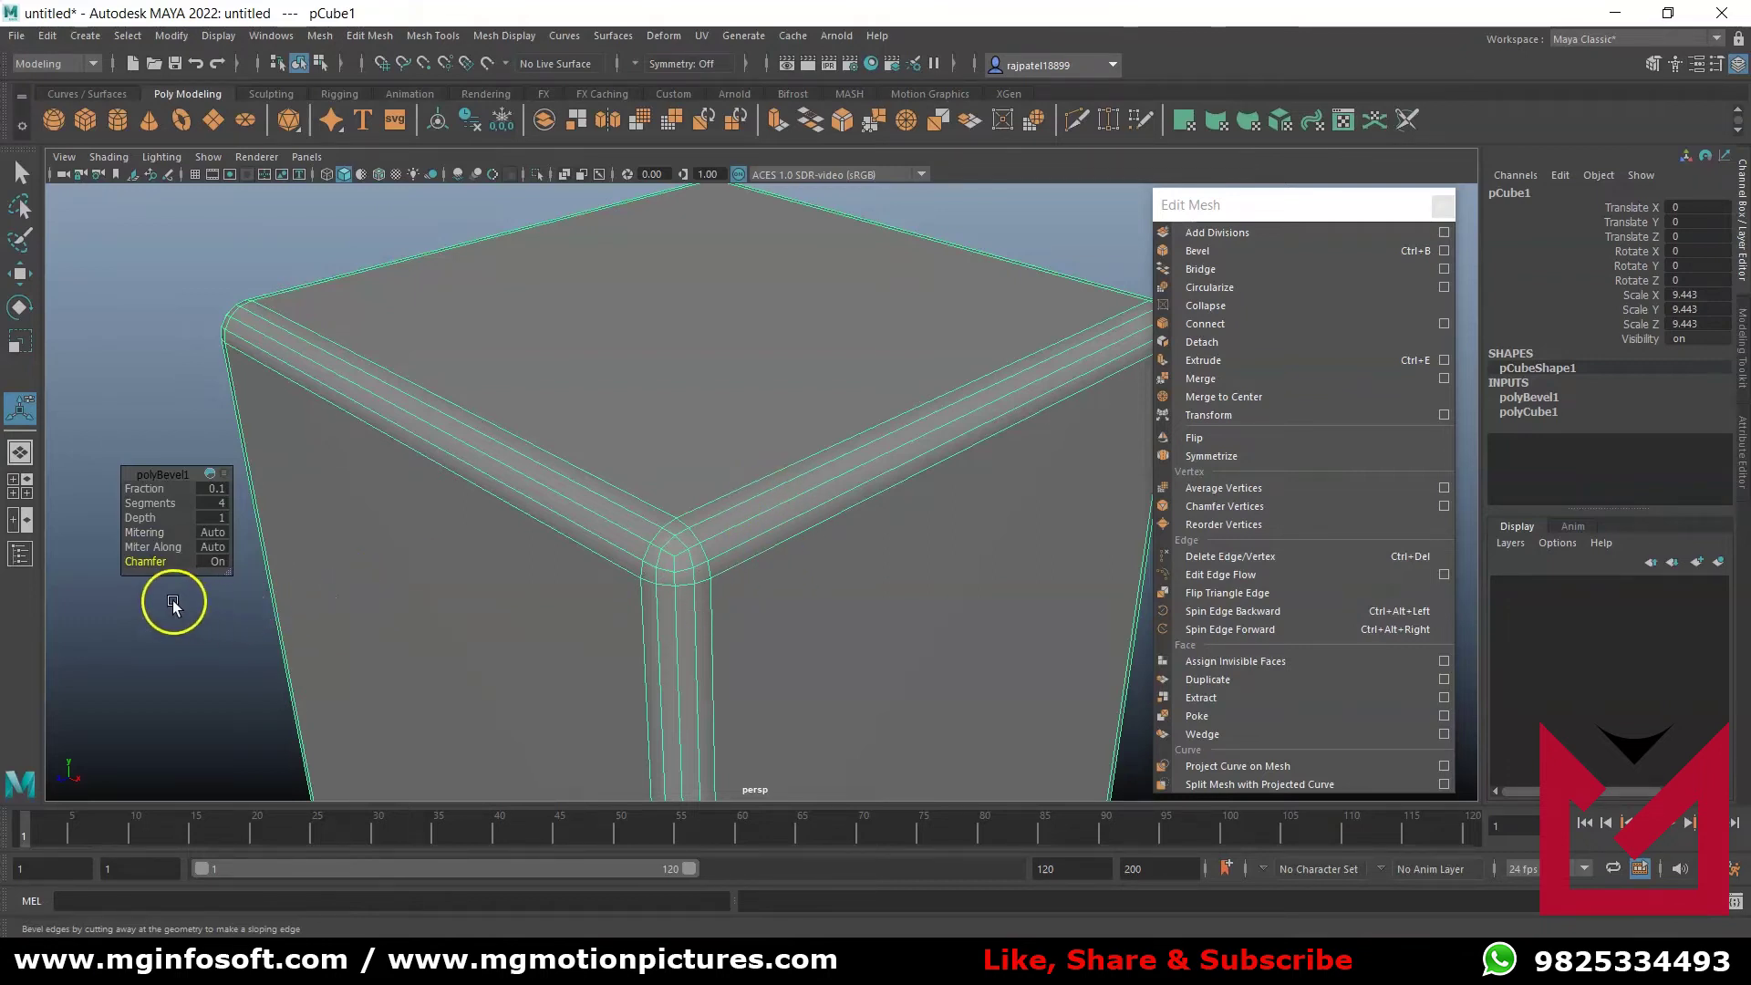
- Turn the bevel's Chamfer option off and back on, and deselect the cube
left_click(147, 562)
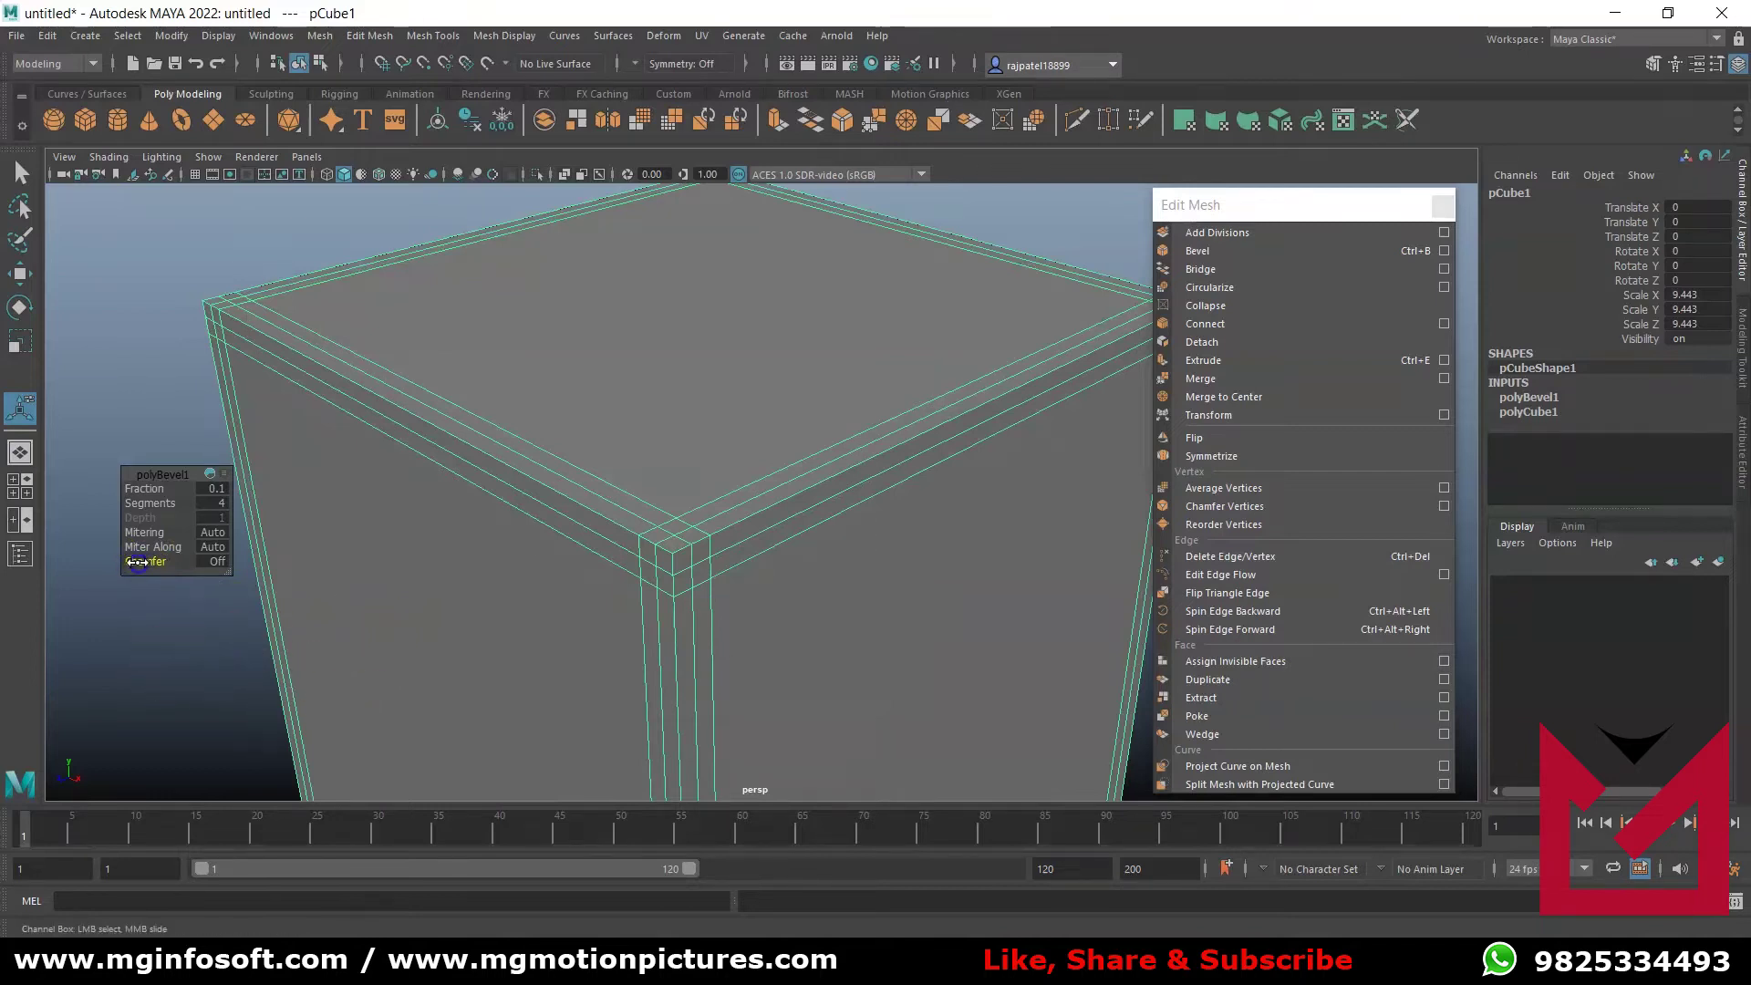
left_click(176, 563)
left_click(207, 672)
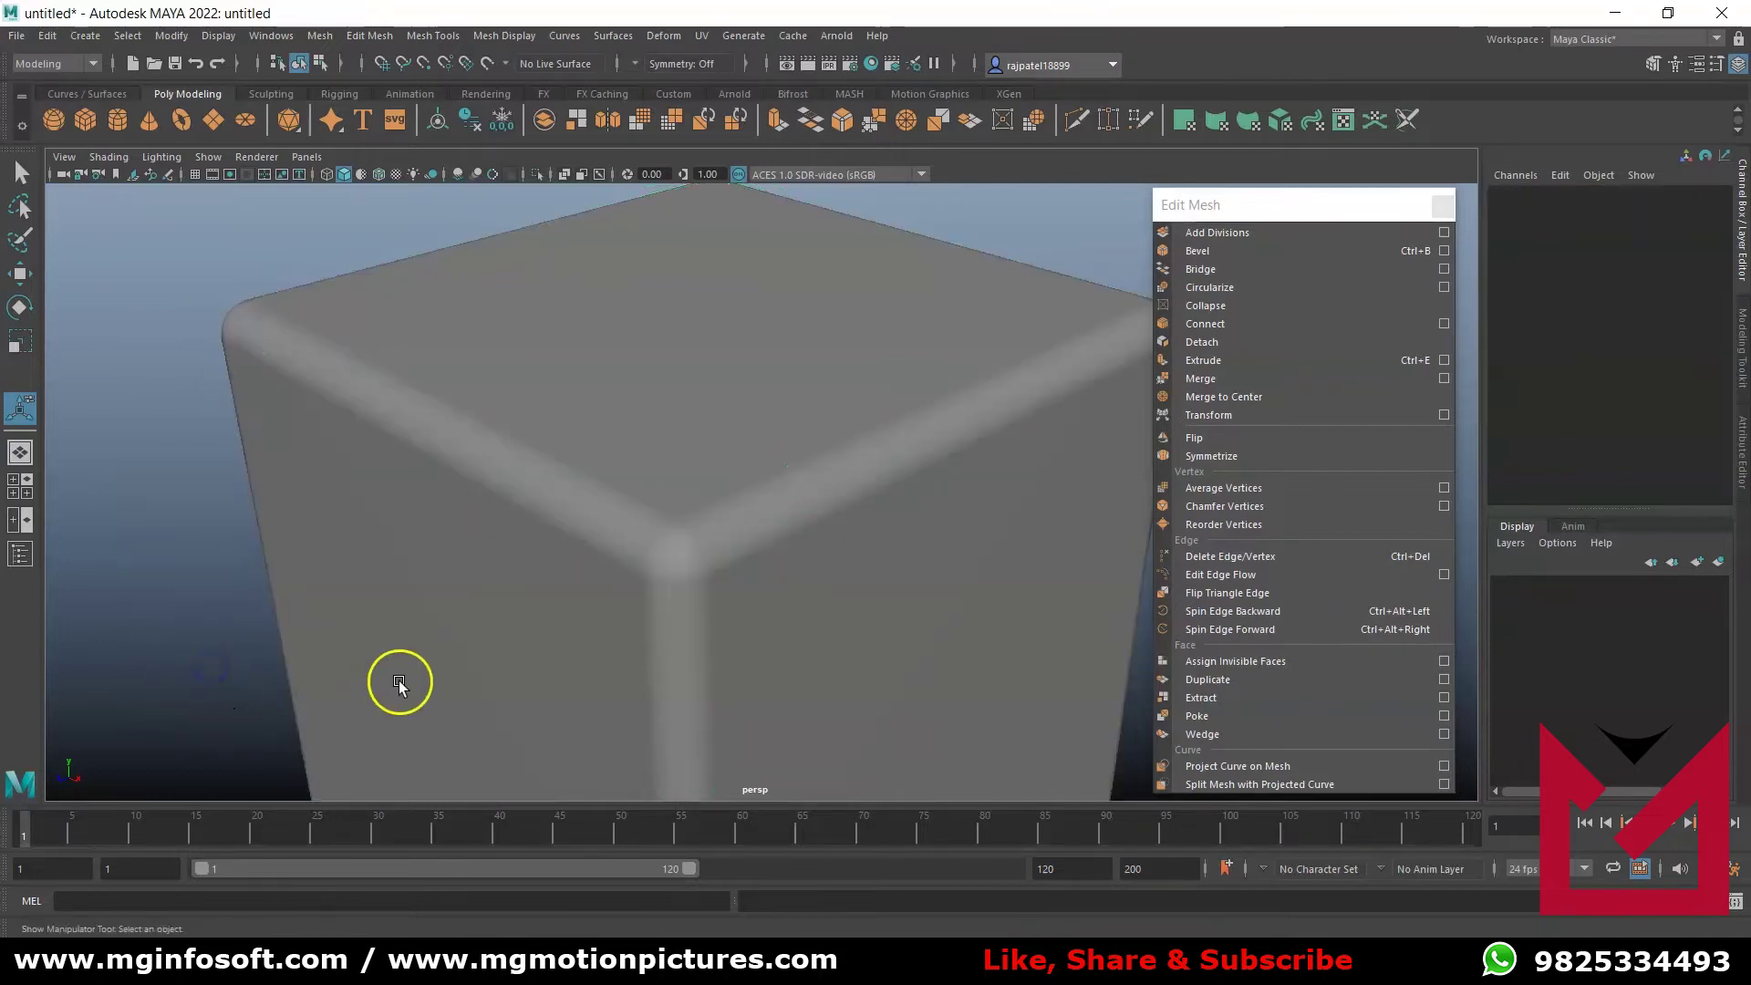
- Delete the beveled cube and replace it with a polygon cylinder scaled uniformly to about 4.77
scroll(398, 681, "down", 3)
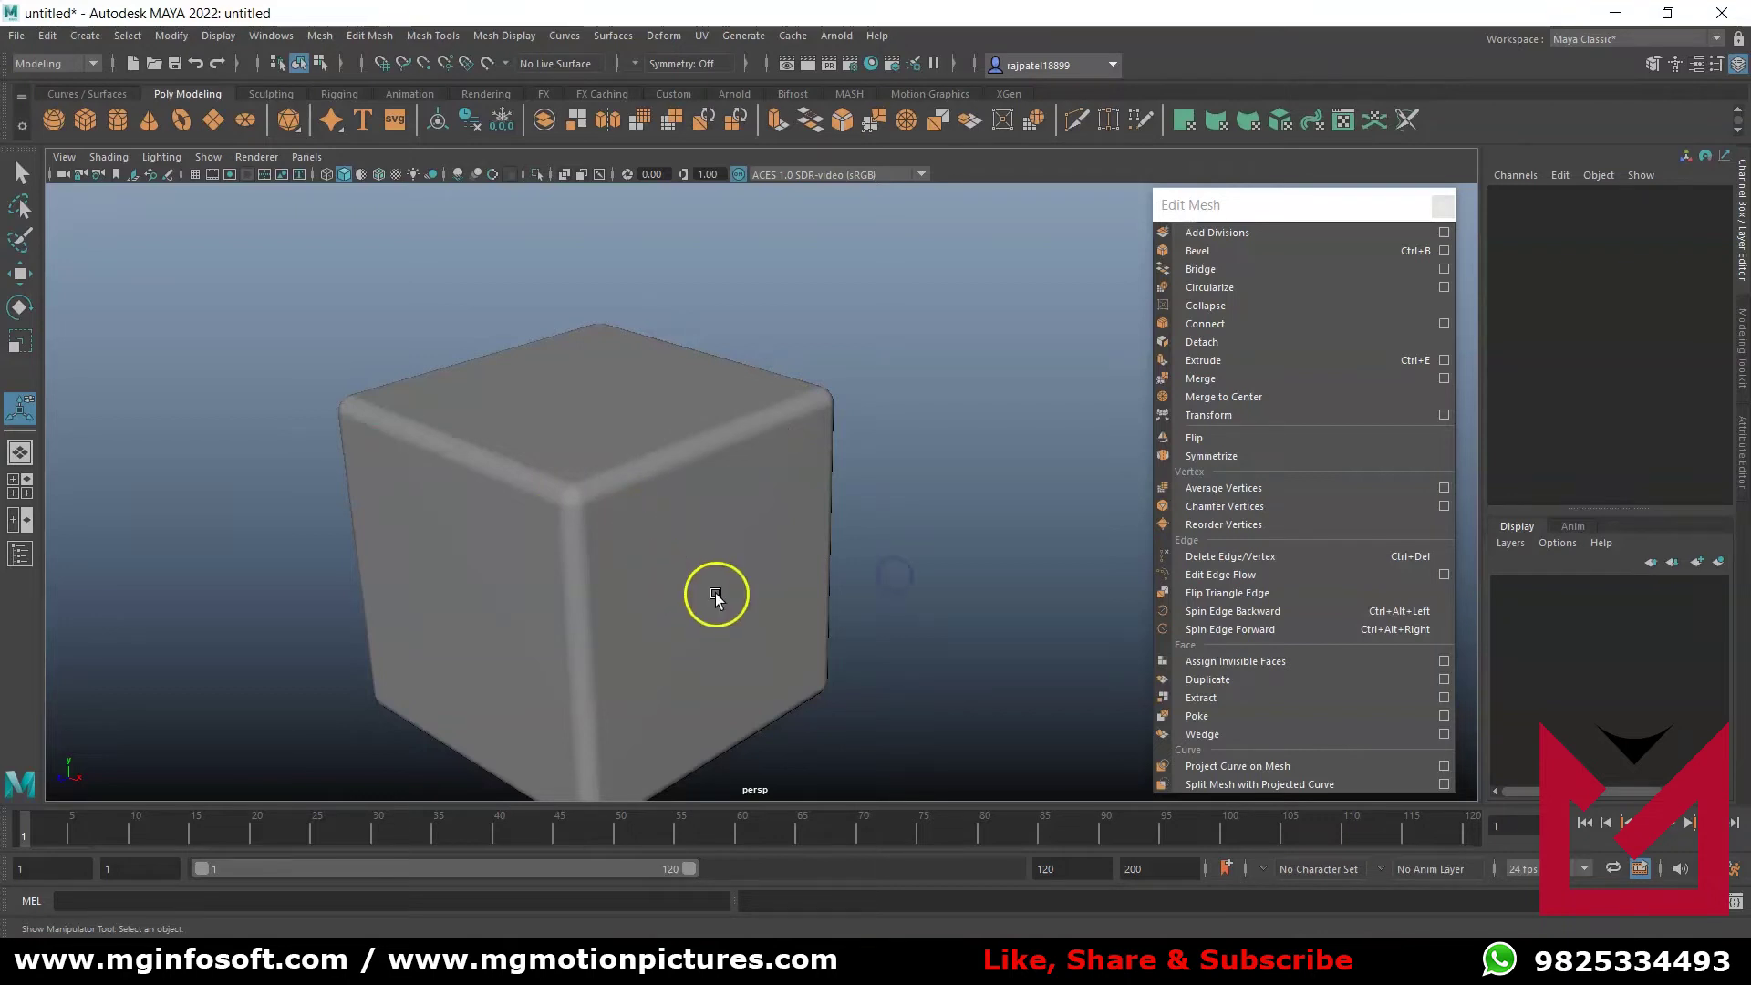
left_click(638, 540)
key("Delete")
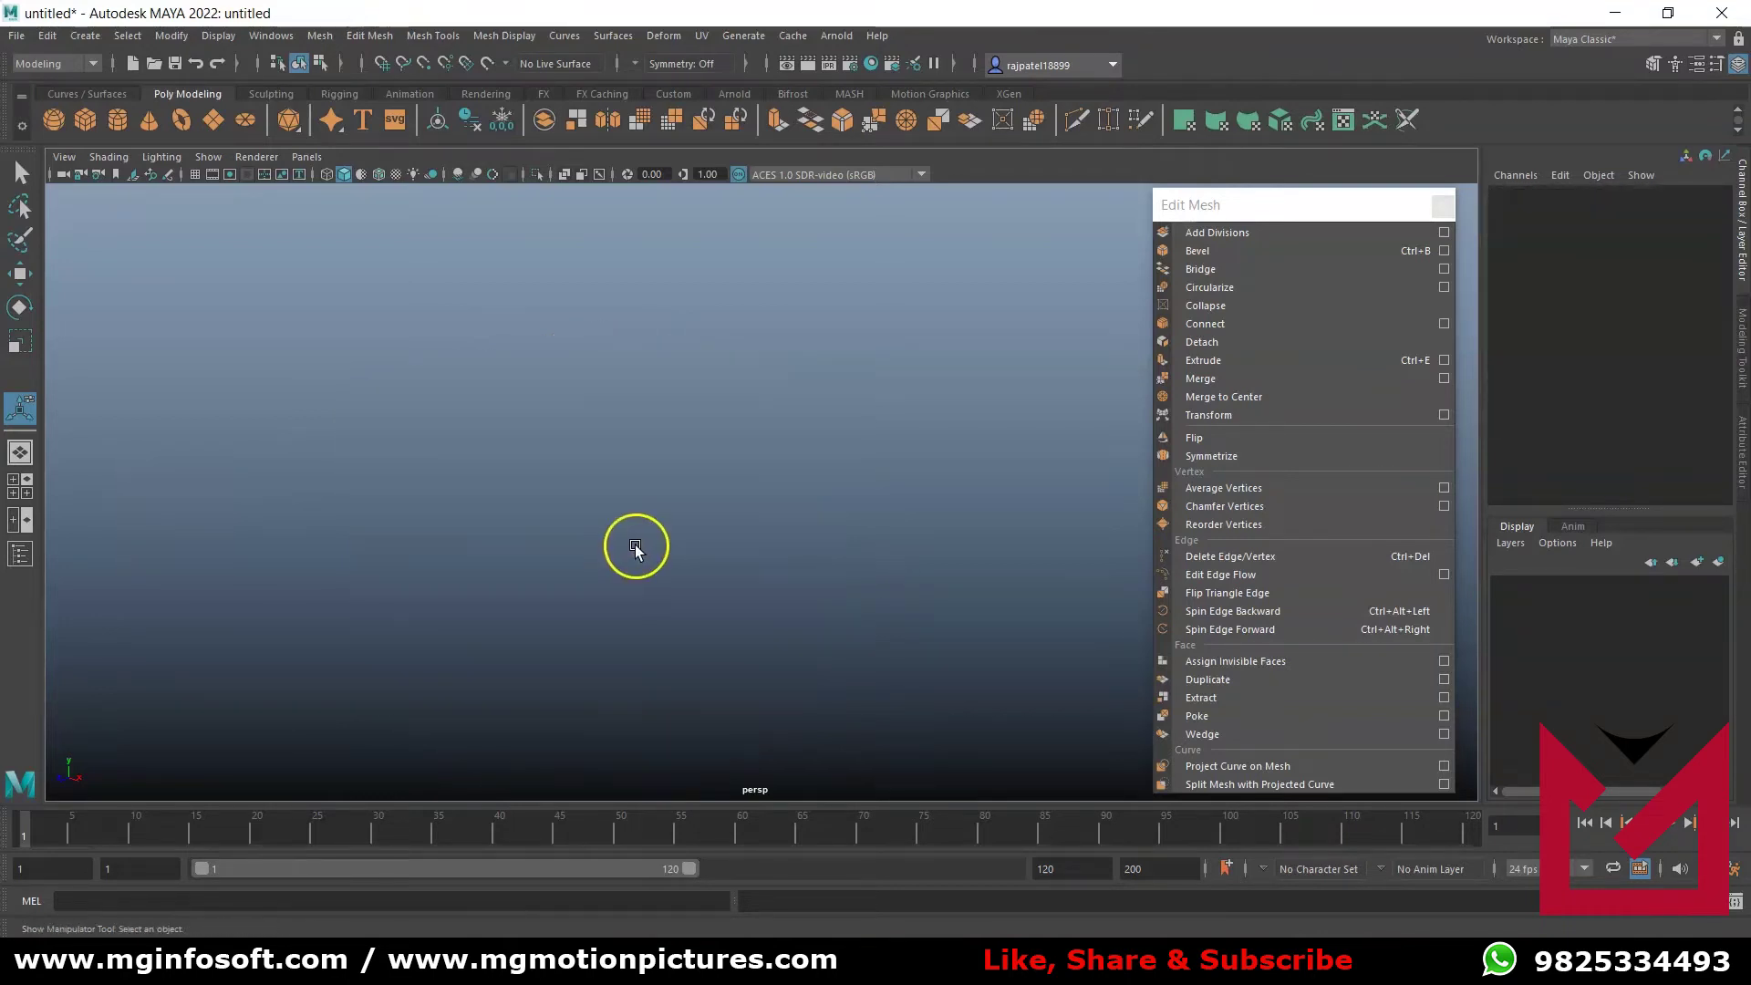
right_click_drag(556, 501, 311, 344, "shift")
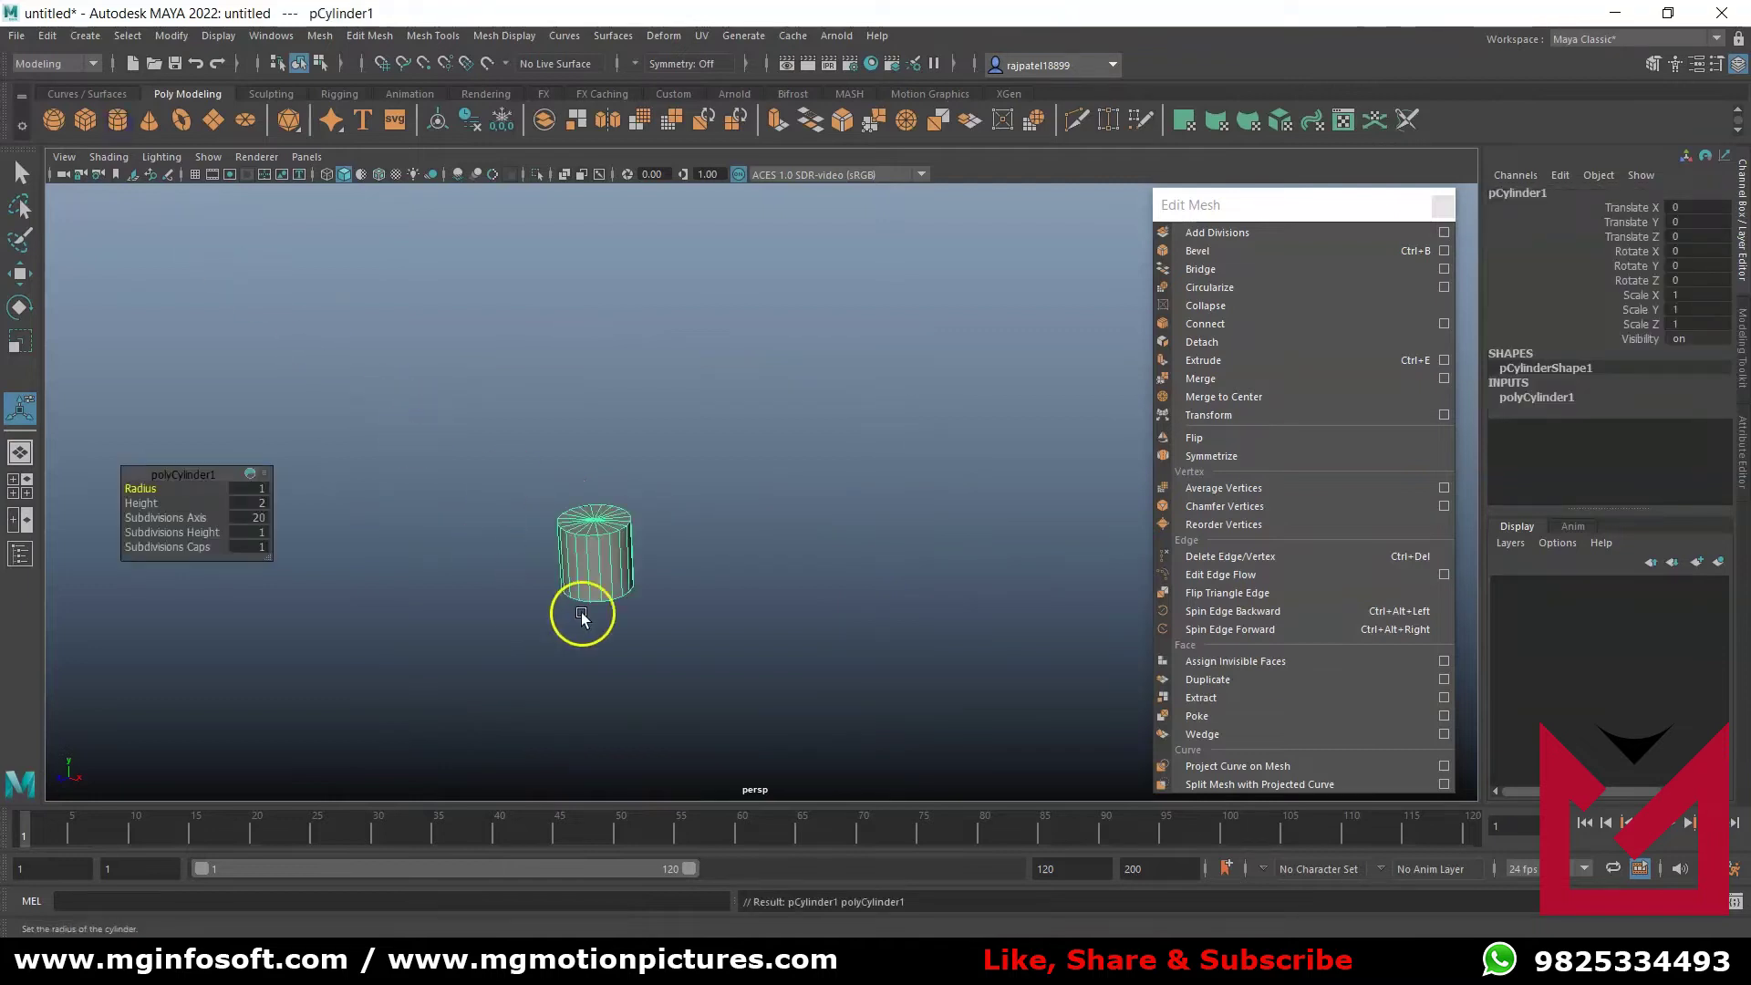
key("r")
left_click_drag(594, 552, 833, 742)
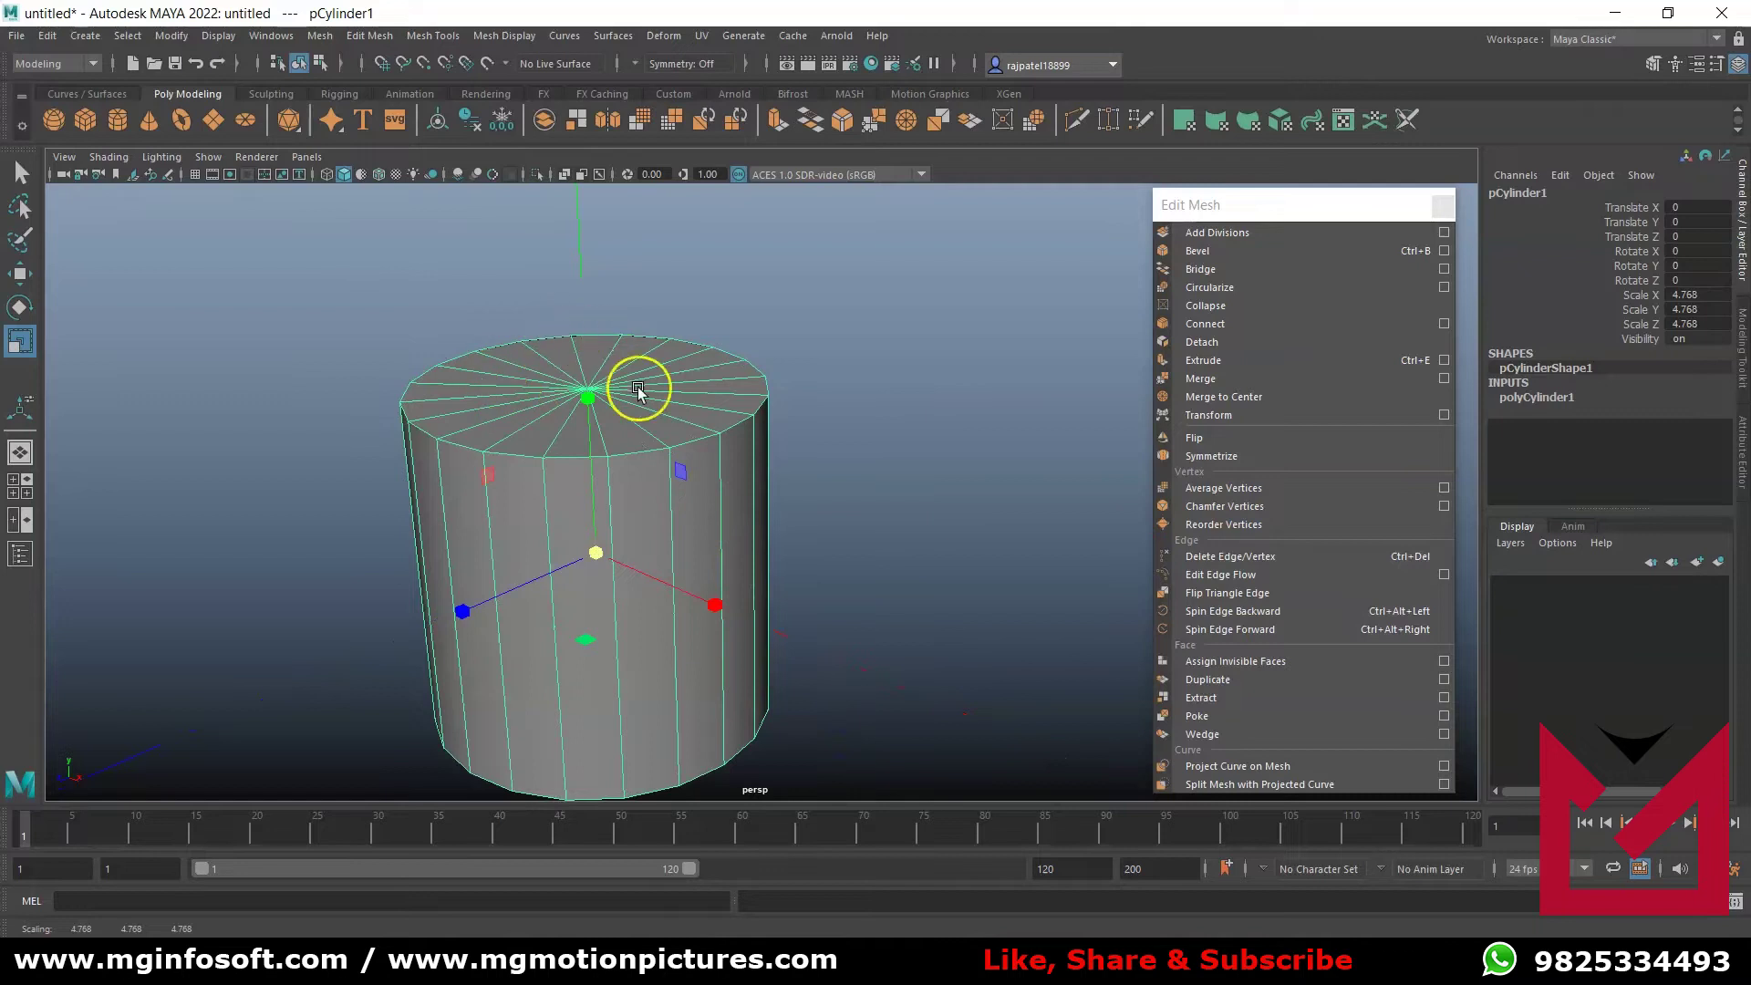
- Set the cylinder's cap subdivisions to 0 and its axis subdivisions to 41
left_click(1548, 399)
scroll(1705, 456, "down", 1)
left_click(1699, 453)
double_click(1701, 448)
type("0")
key("Return")
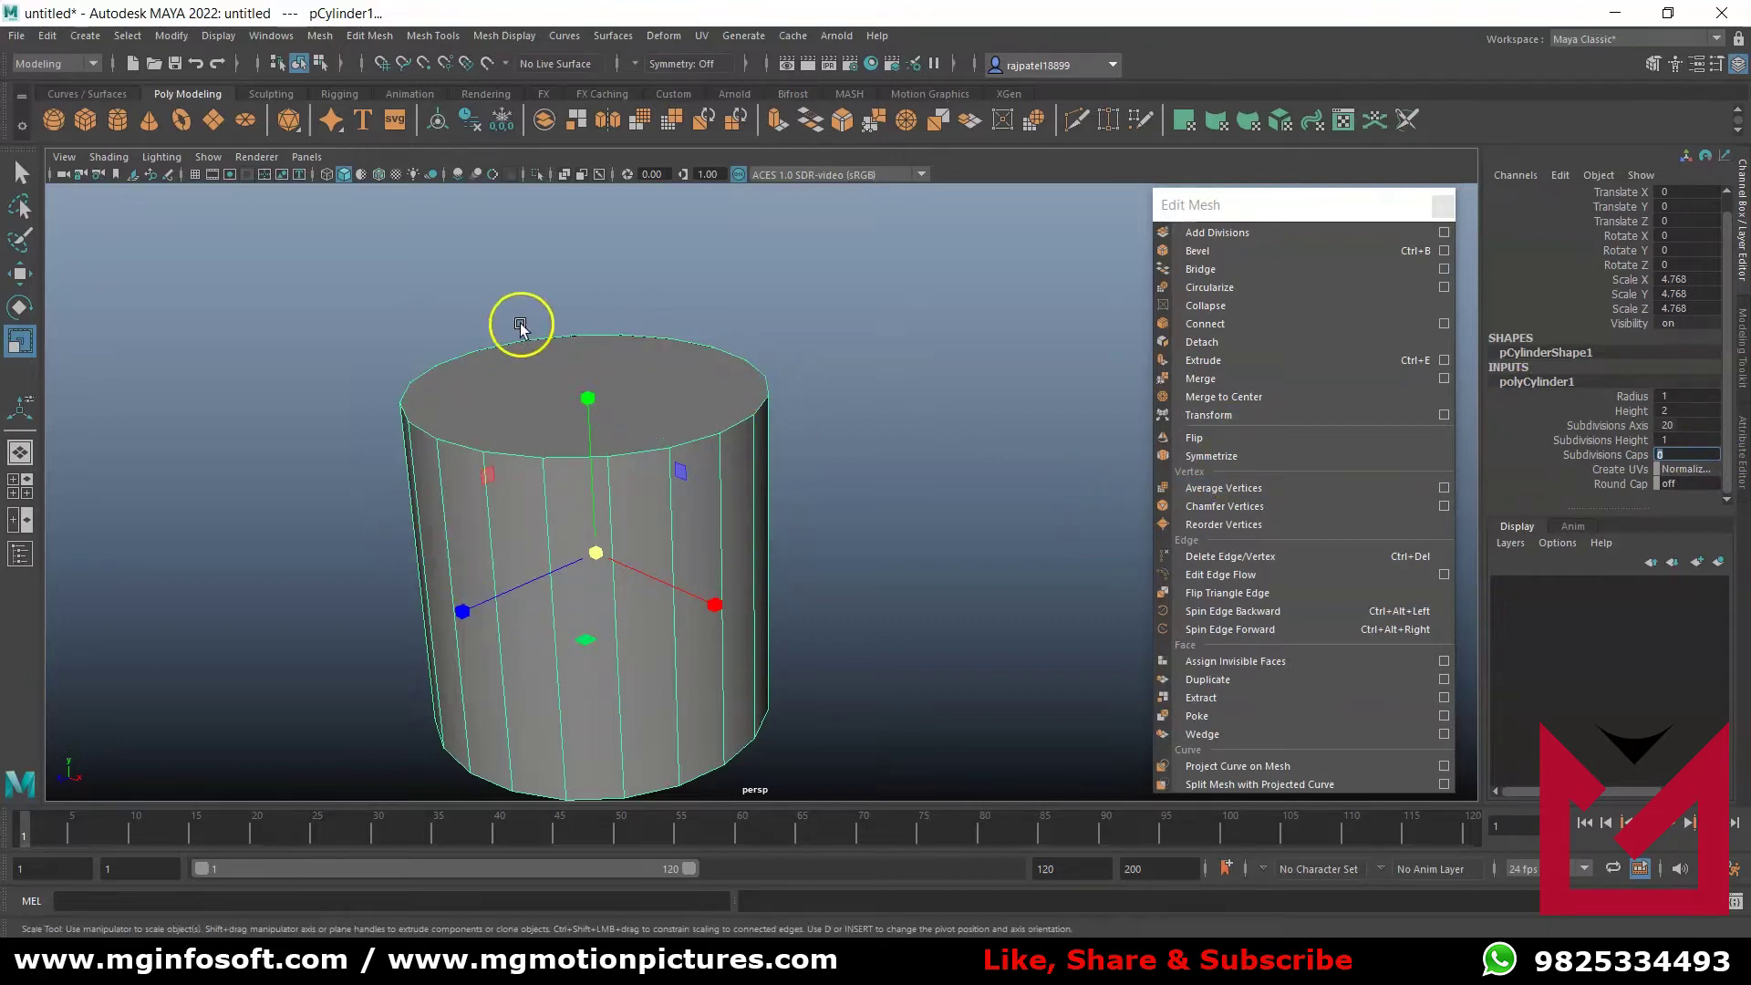
left_click(1619, 425)
middle_click_drag(793, 579, 1058, 531)
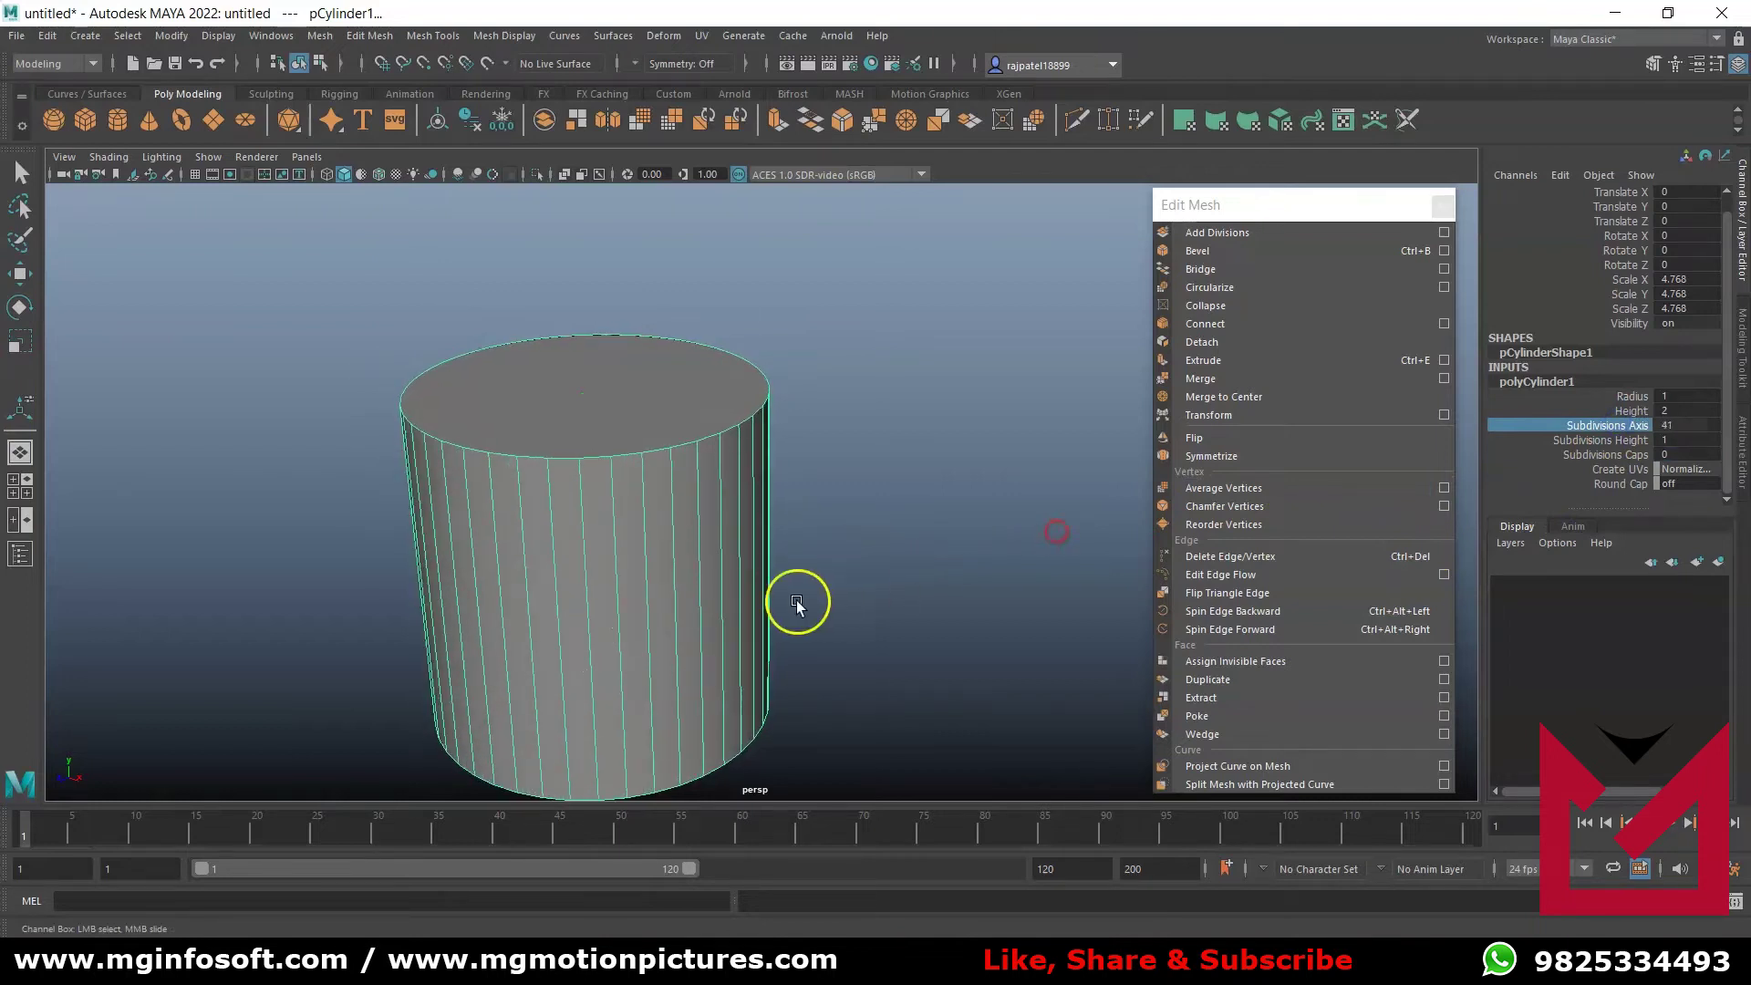
key("r")
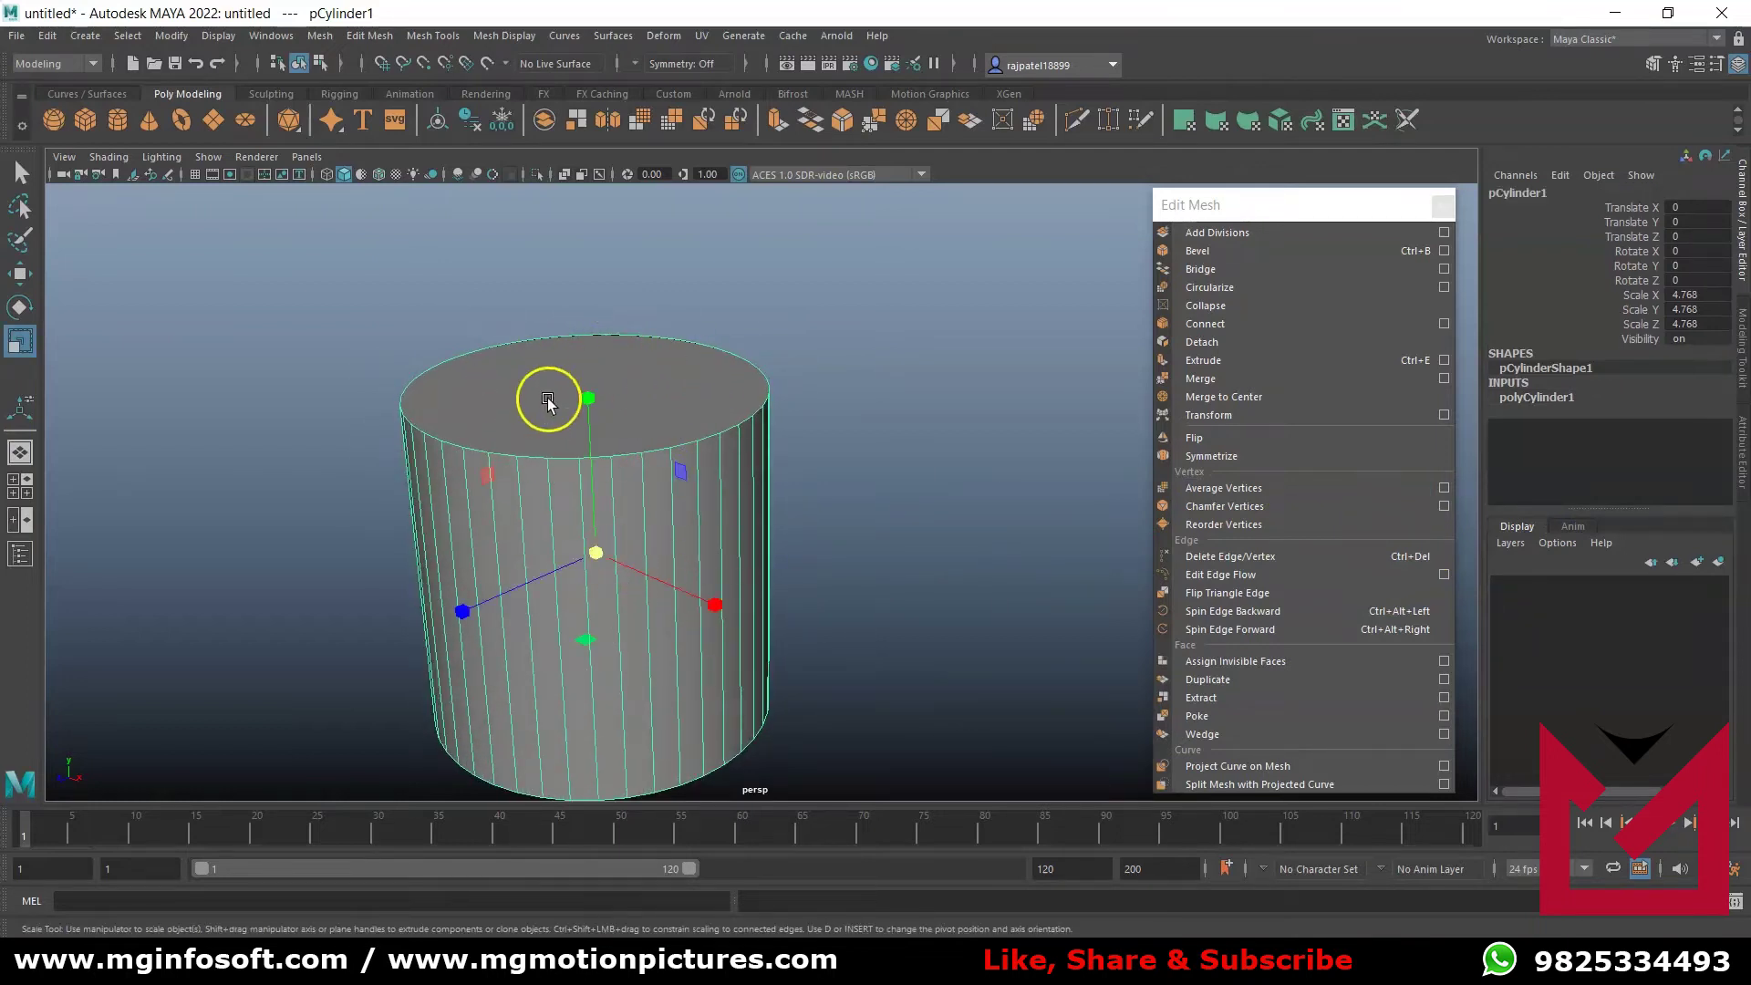
- Select the cylinder's top cap face and apply a Bevel to it
right_click(691, 385)
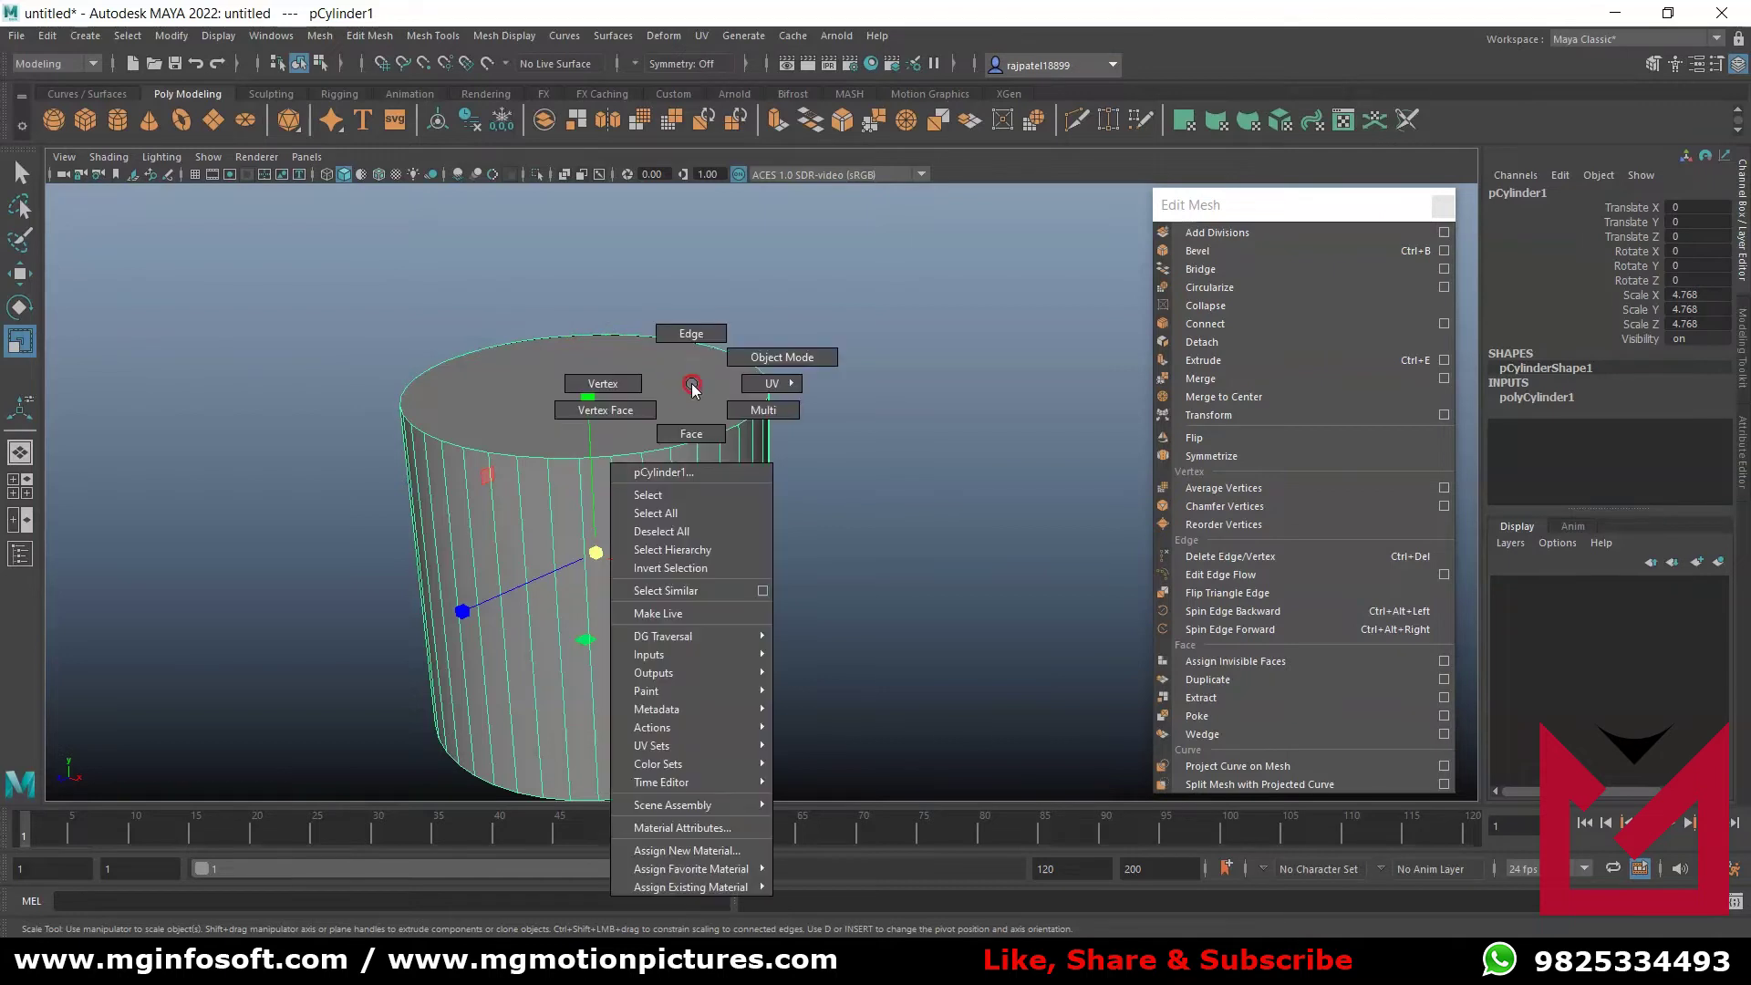
right_click_drag(691, 385, 690, 438)
left_click(606, 412)
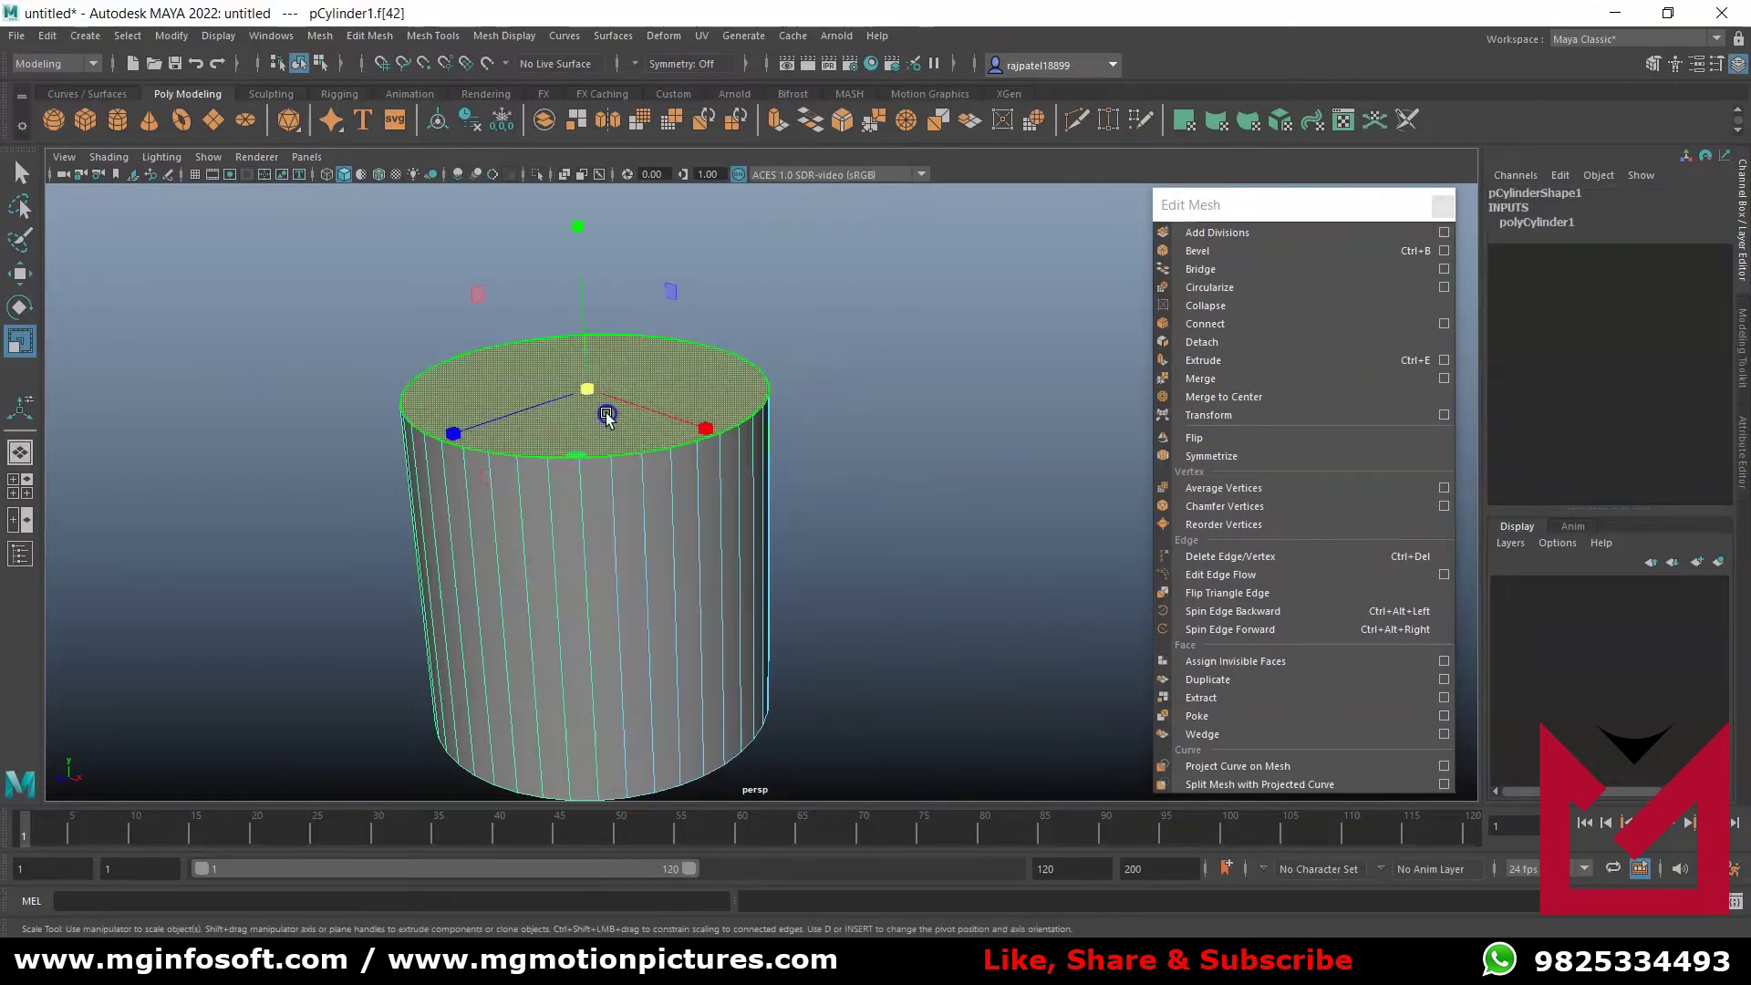
left_click(1272, 251)
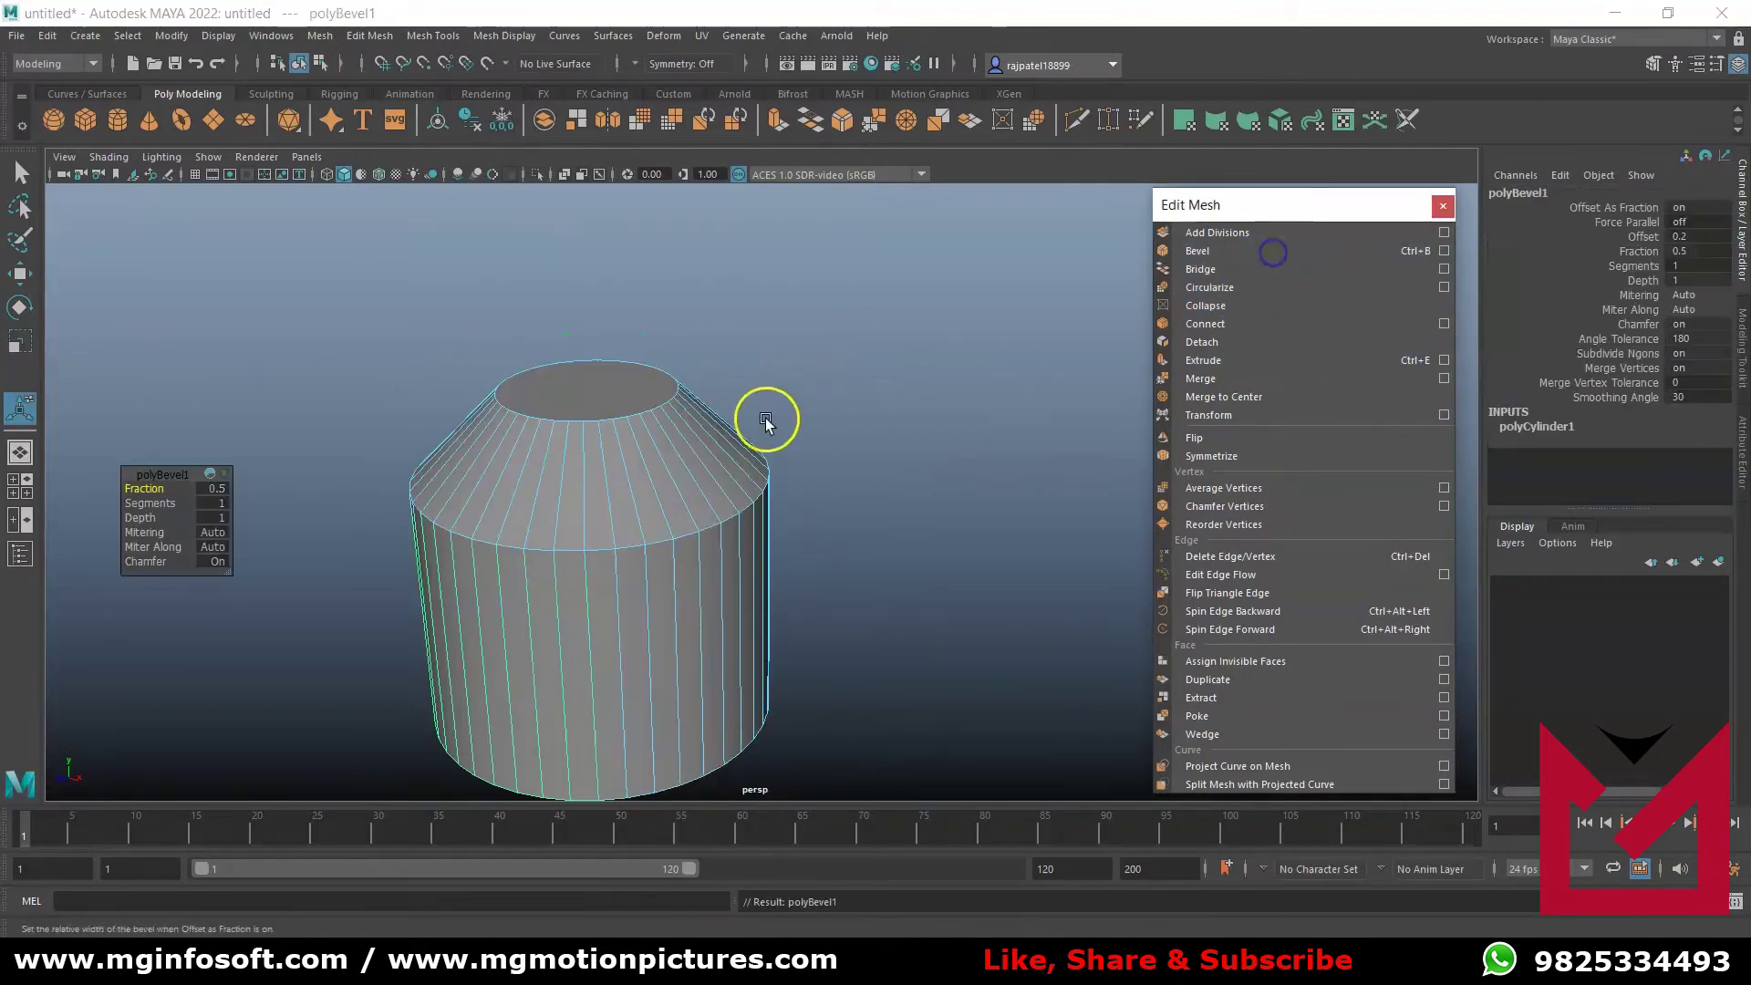
- Round the cylinder's top bevel by adjusting its fraction and segments, return to object mode and deselect the cylinder
left_click(142, 489)
left_click_drag(143, 489, 128, 563)
right_click_drag(665, 503, 757, 438)
left_click(824, 465)
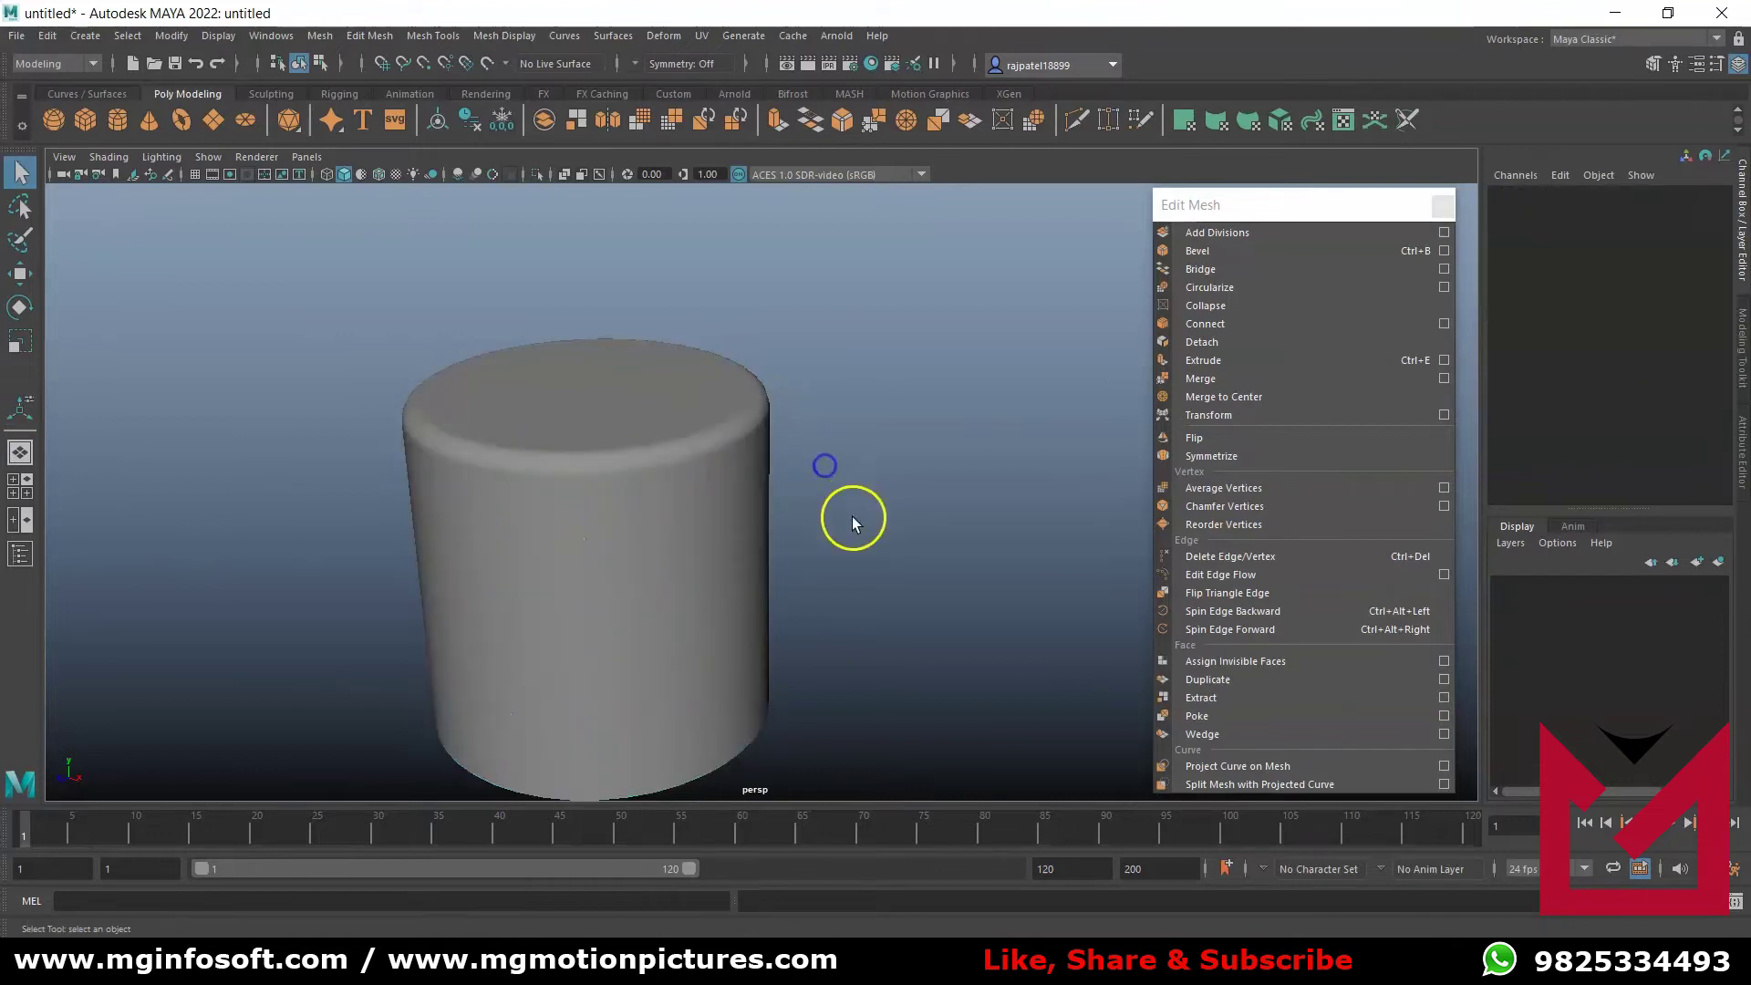
scroll(523, 467, "up", 3)
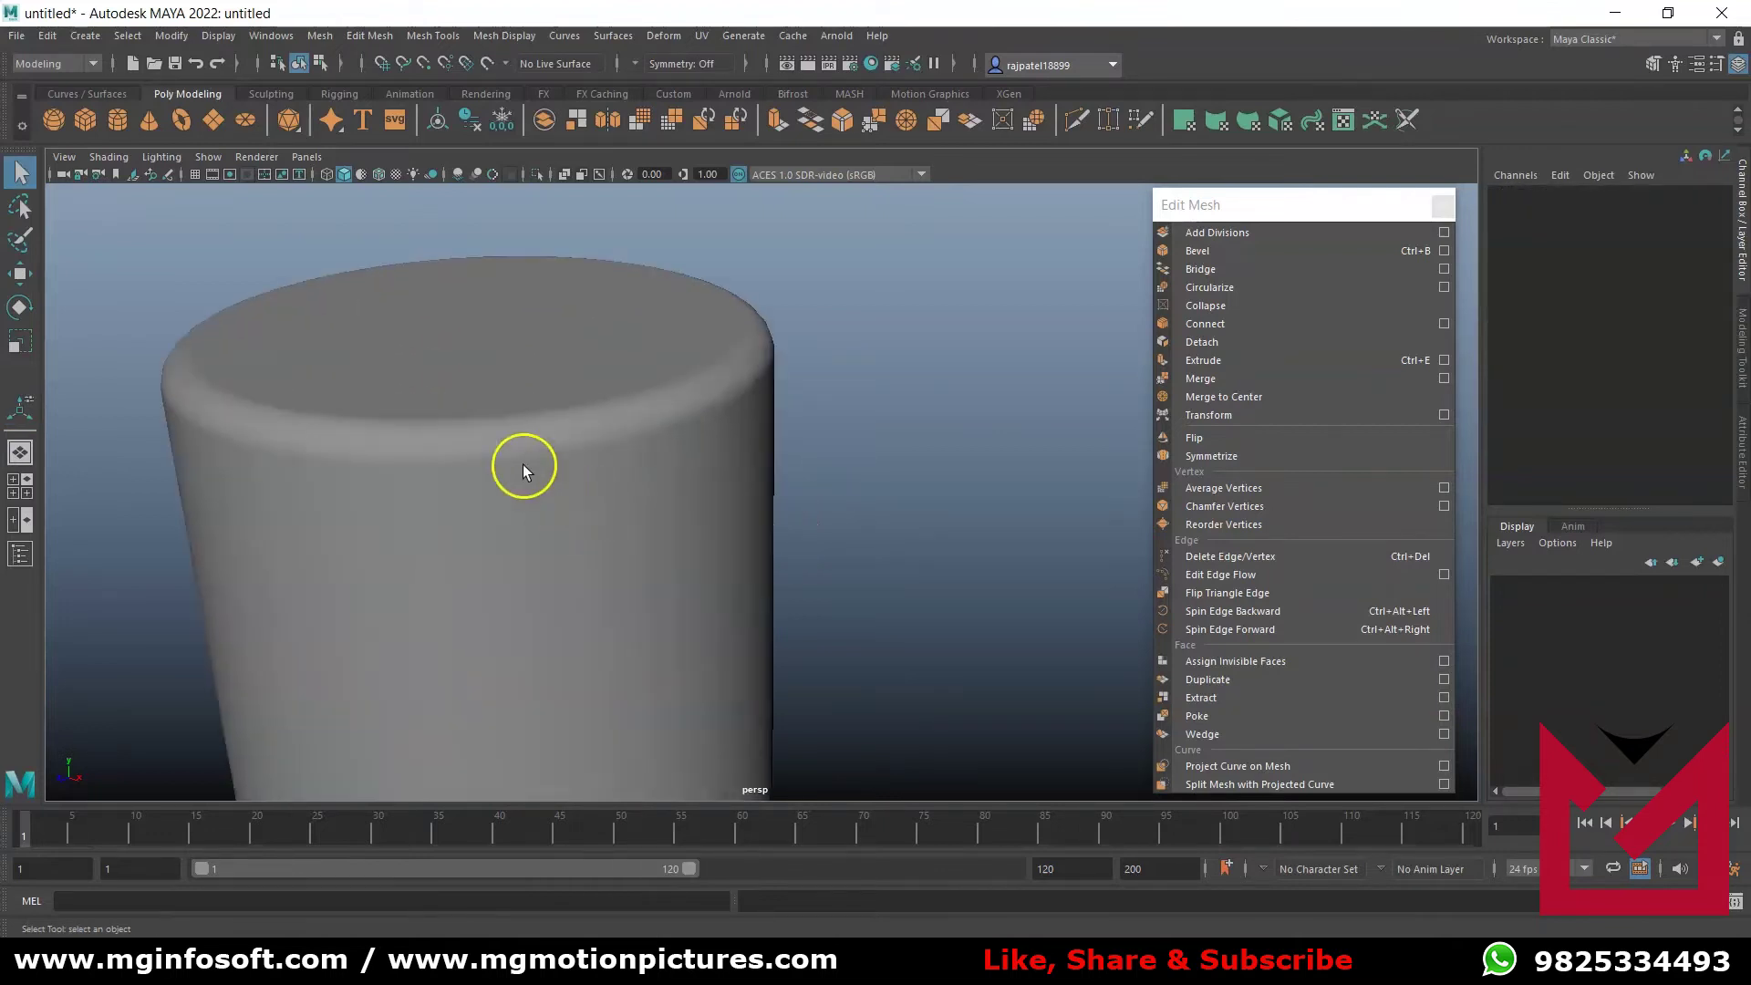
scroll(697, 538, "down", 2)
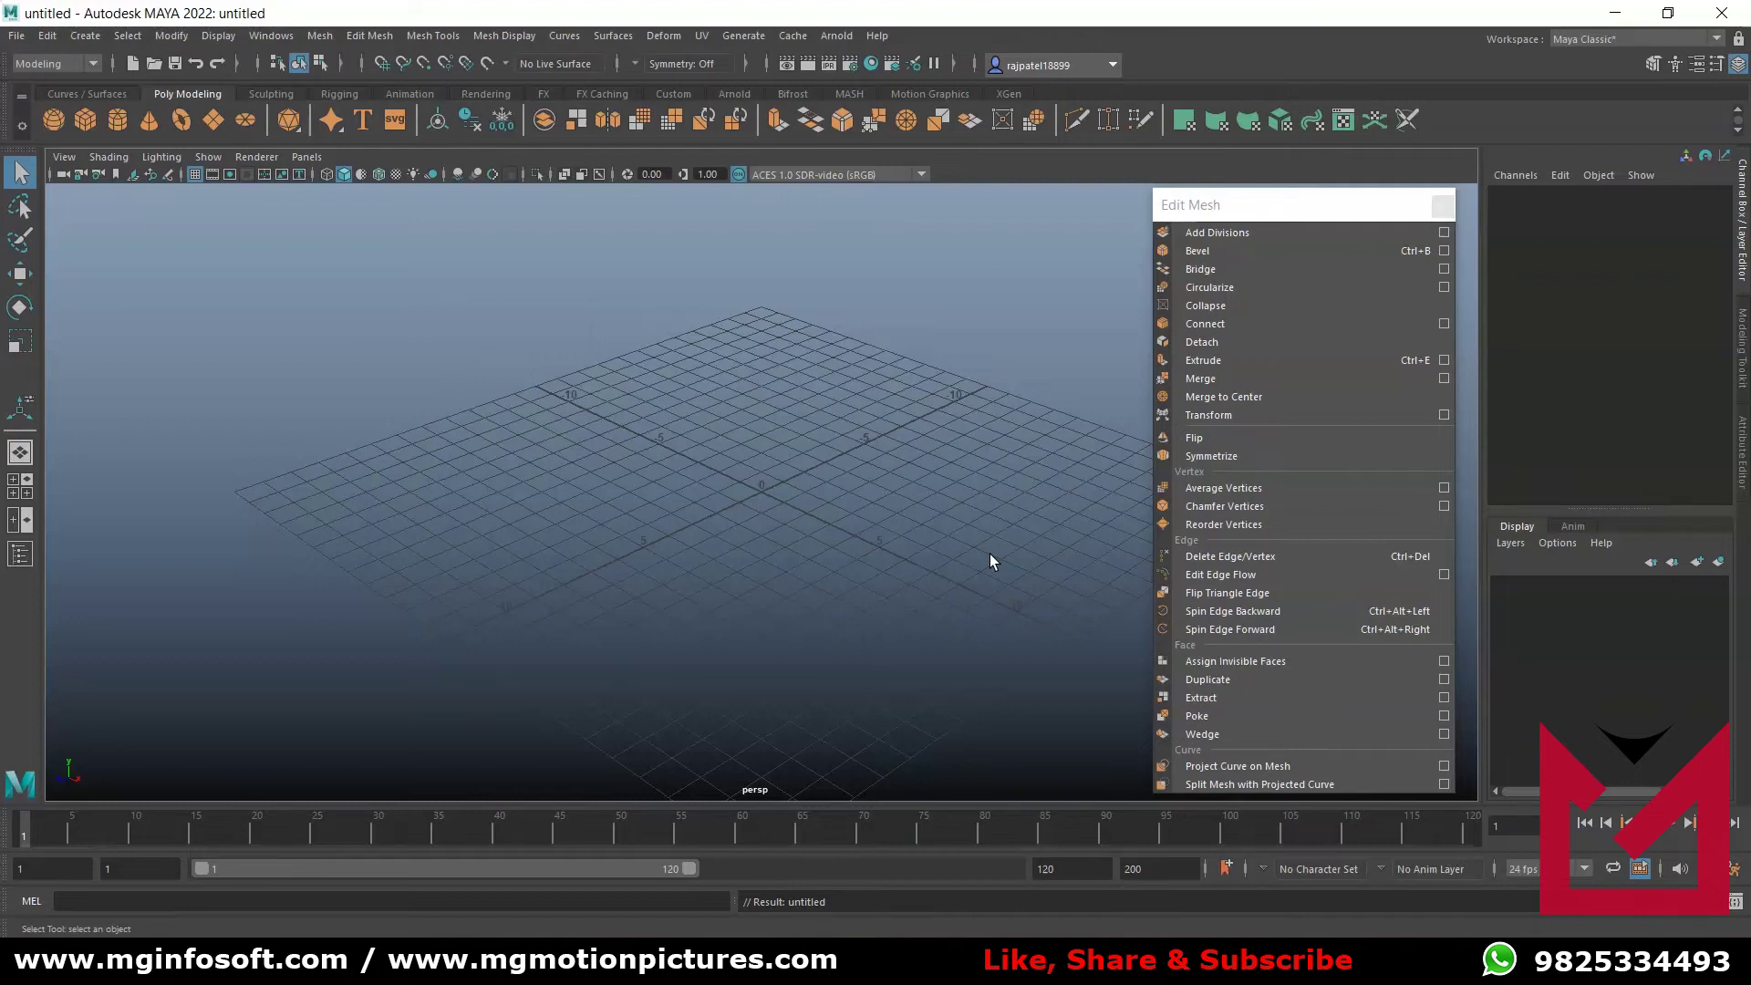
- Create a polygon cube in the empty scene, scale it uniformly to about 3.88 and hide the grid
left_click(85, 119)
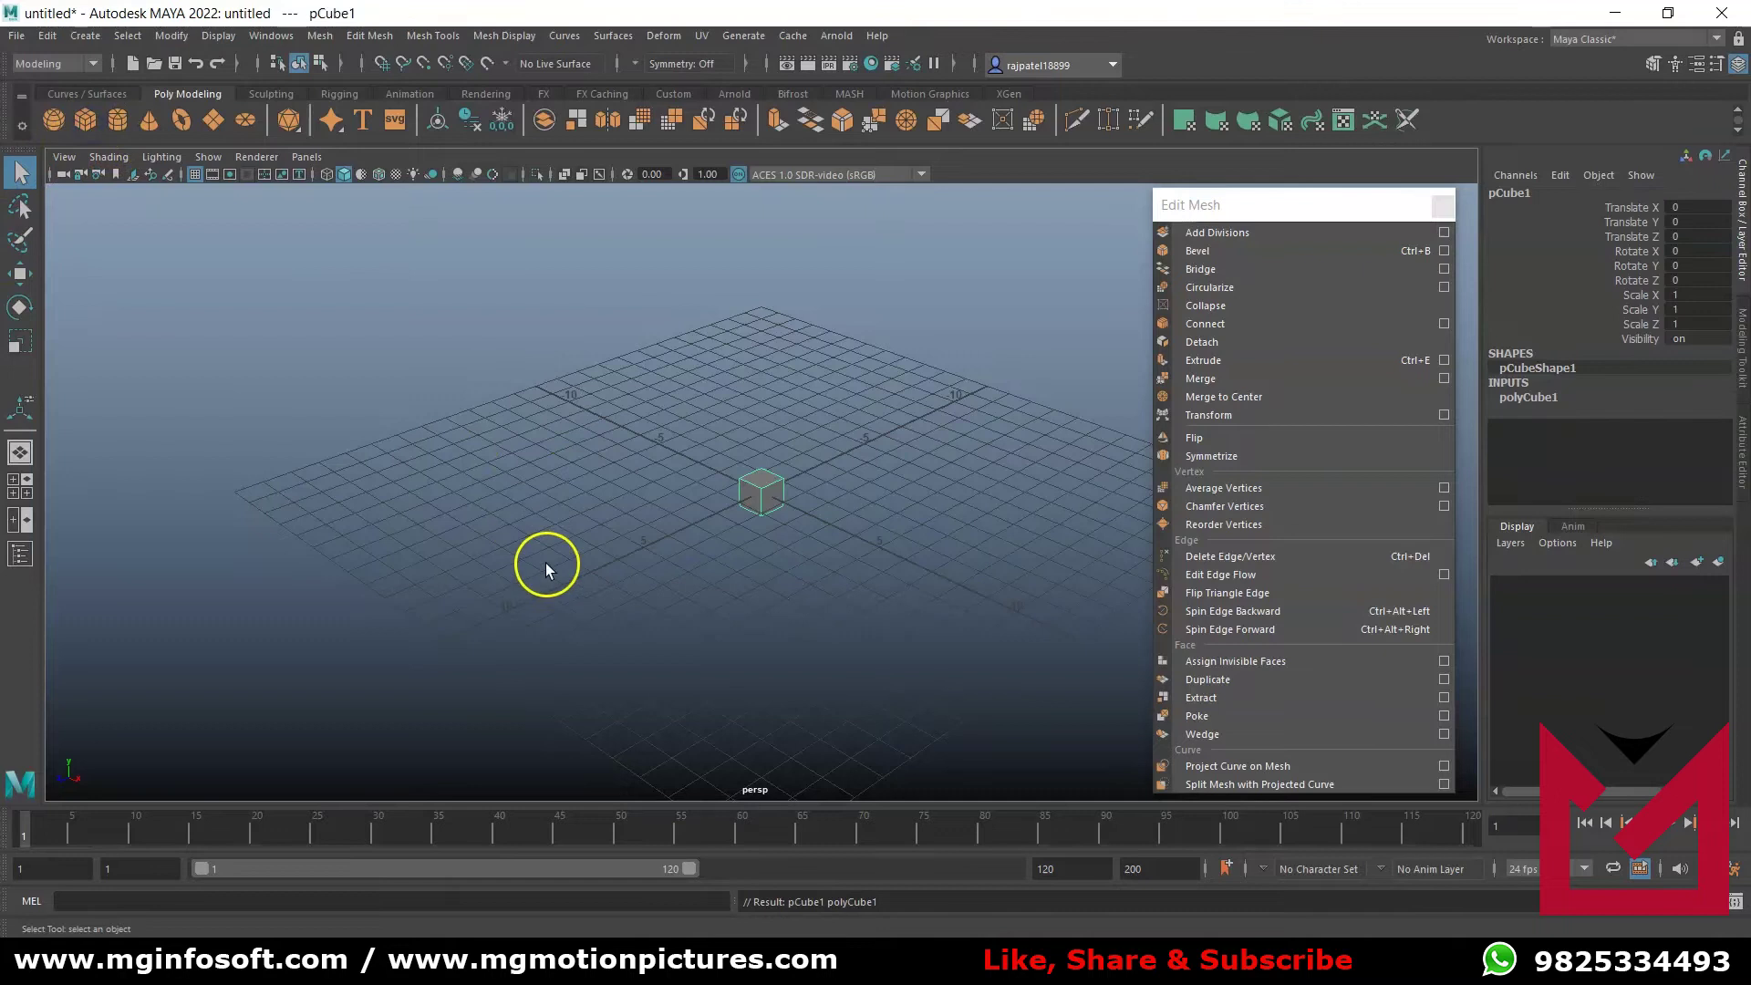
key("r")
left_click_drag(744, 521, 841, 569)
left_click(194, 174)
mouse_move(571, 687)
left_mouse_down("alt")
mouse_move(642, 695)
mouse_move(461, 687)
mouse_move(563, 681)
mouse_move(535, 676)
mouse_move(548, 668)
left_mouse_up("alt")
middle_click_drag(592, 670, 438, 704, "alt")
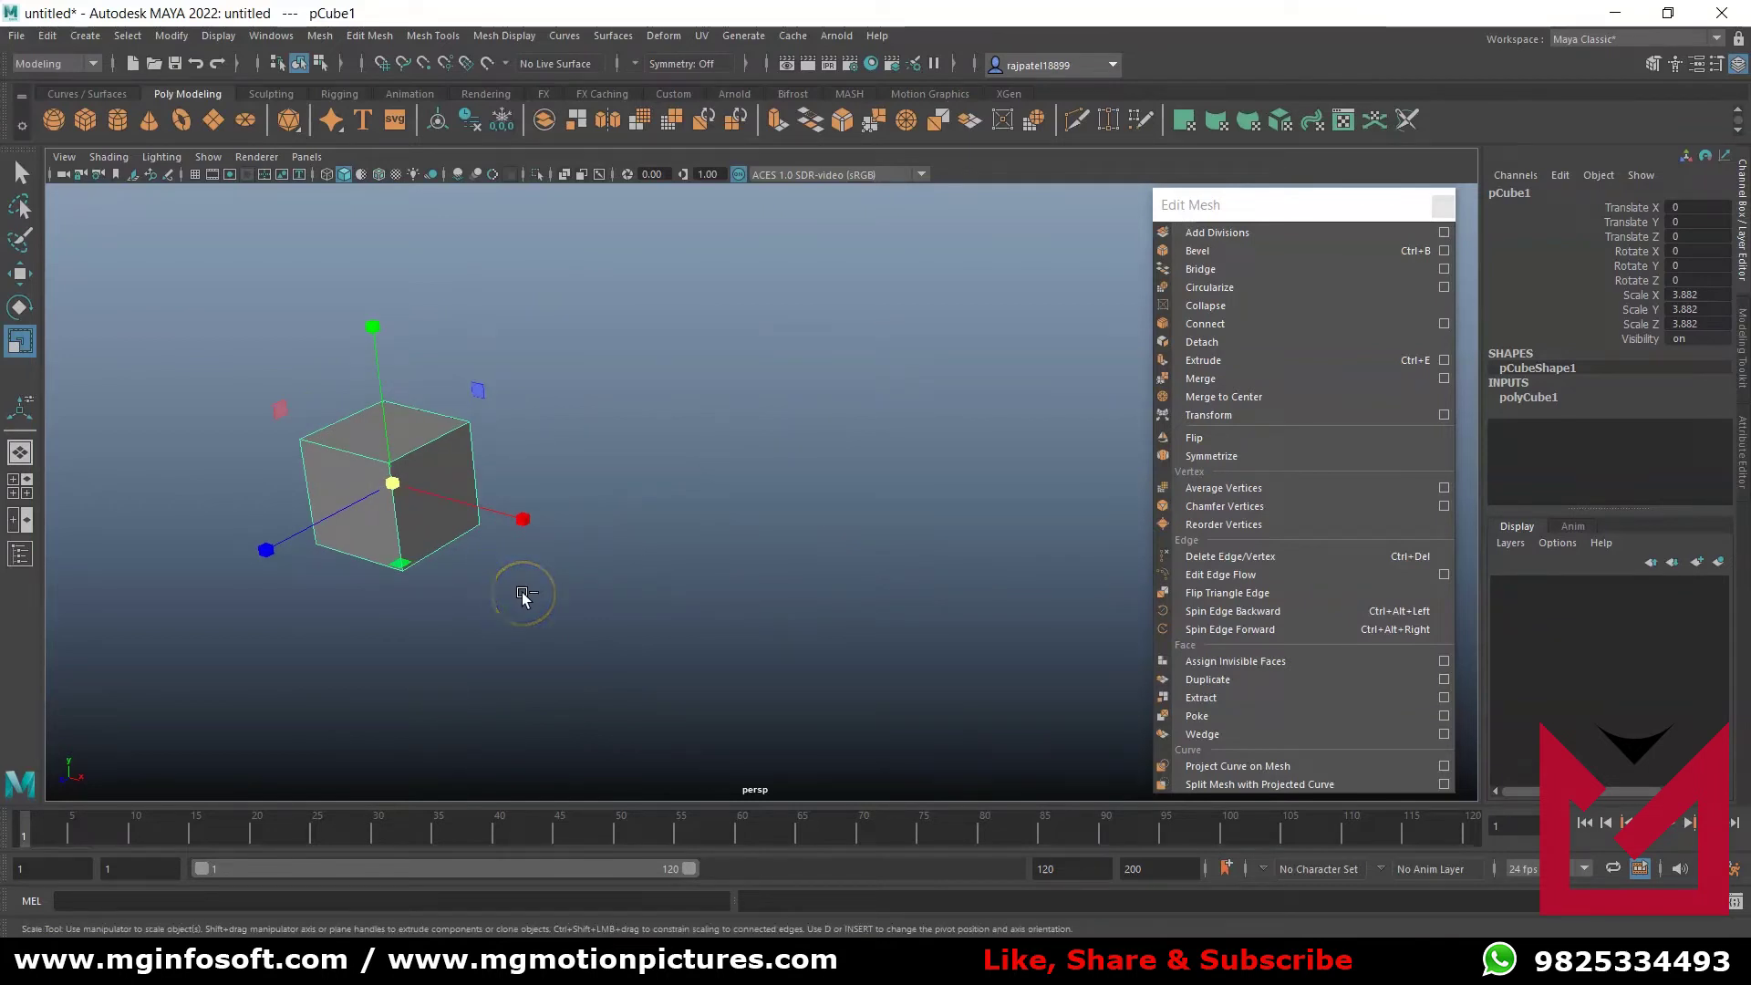
- Duplicate the cube and move the copy along X to about 10.06
key("ctrl+d")
key("w")
left_click_drag(520, 532, 626, 547)
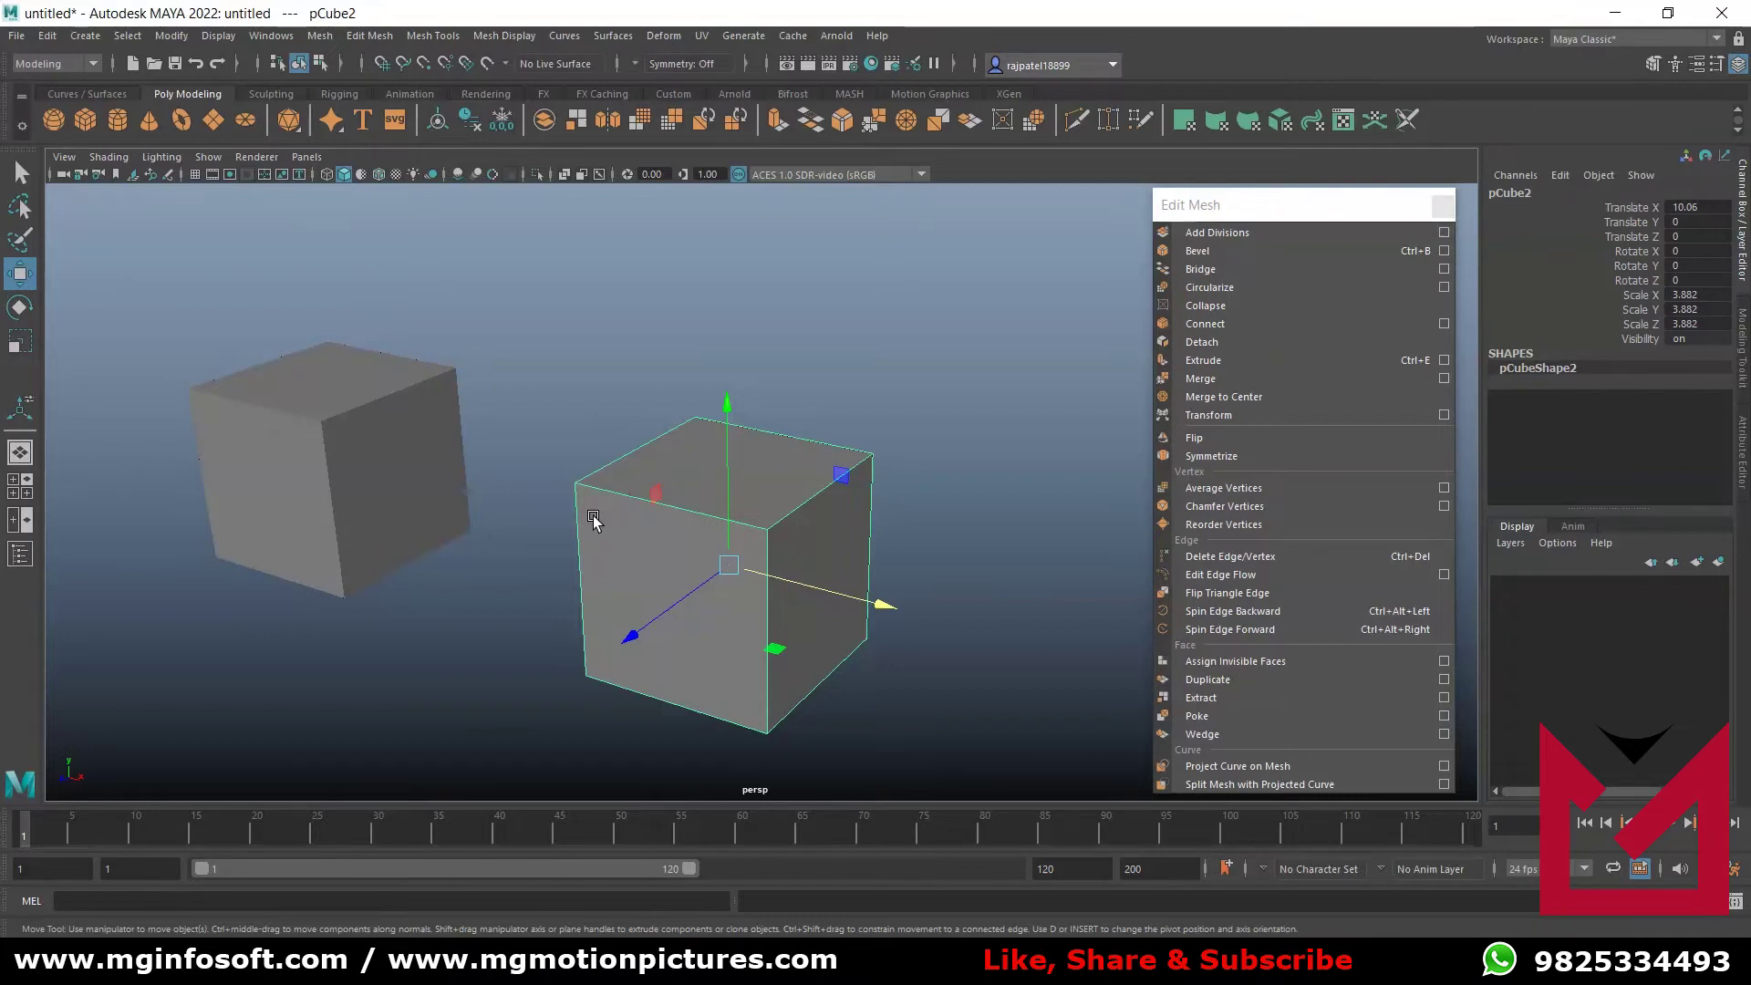
- Select both cubes and combine them into one mesh
left_click_drag(187, 293, 898, 729)
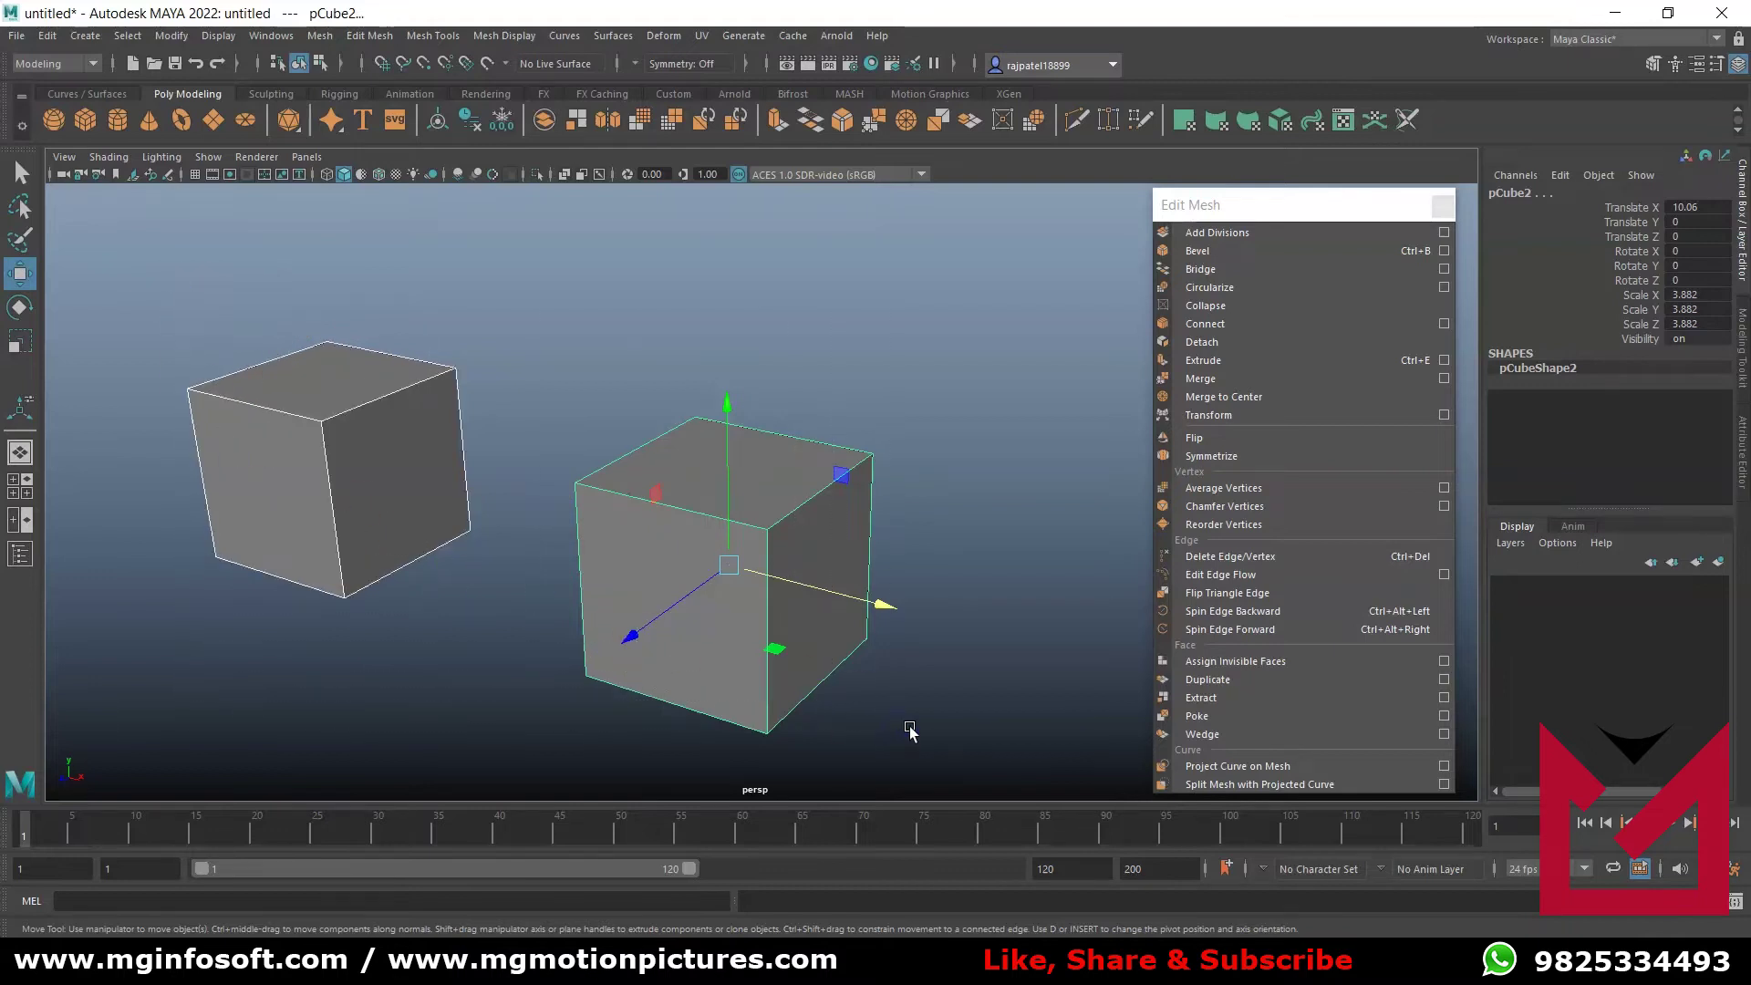
left_click(325, 36)
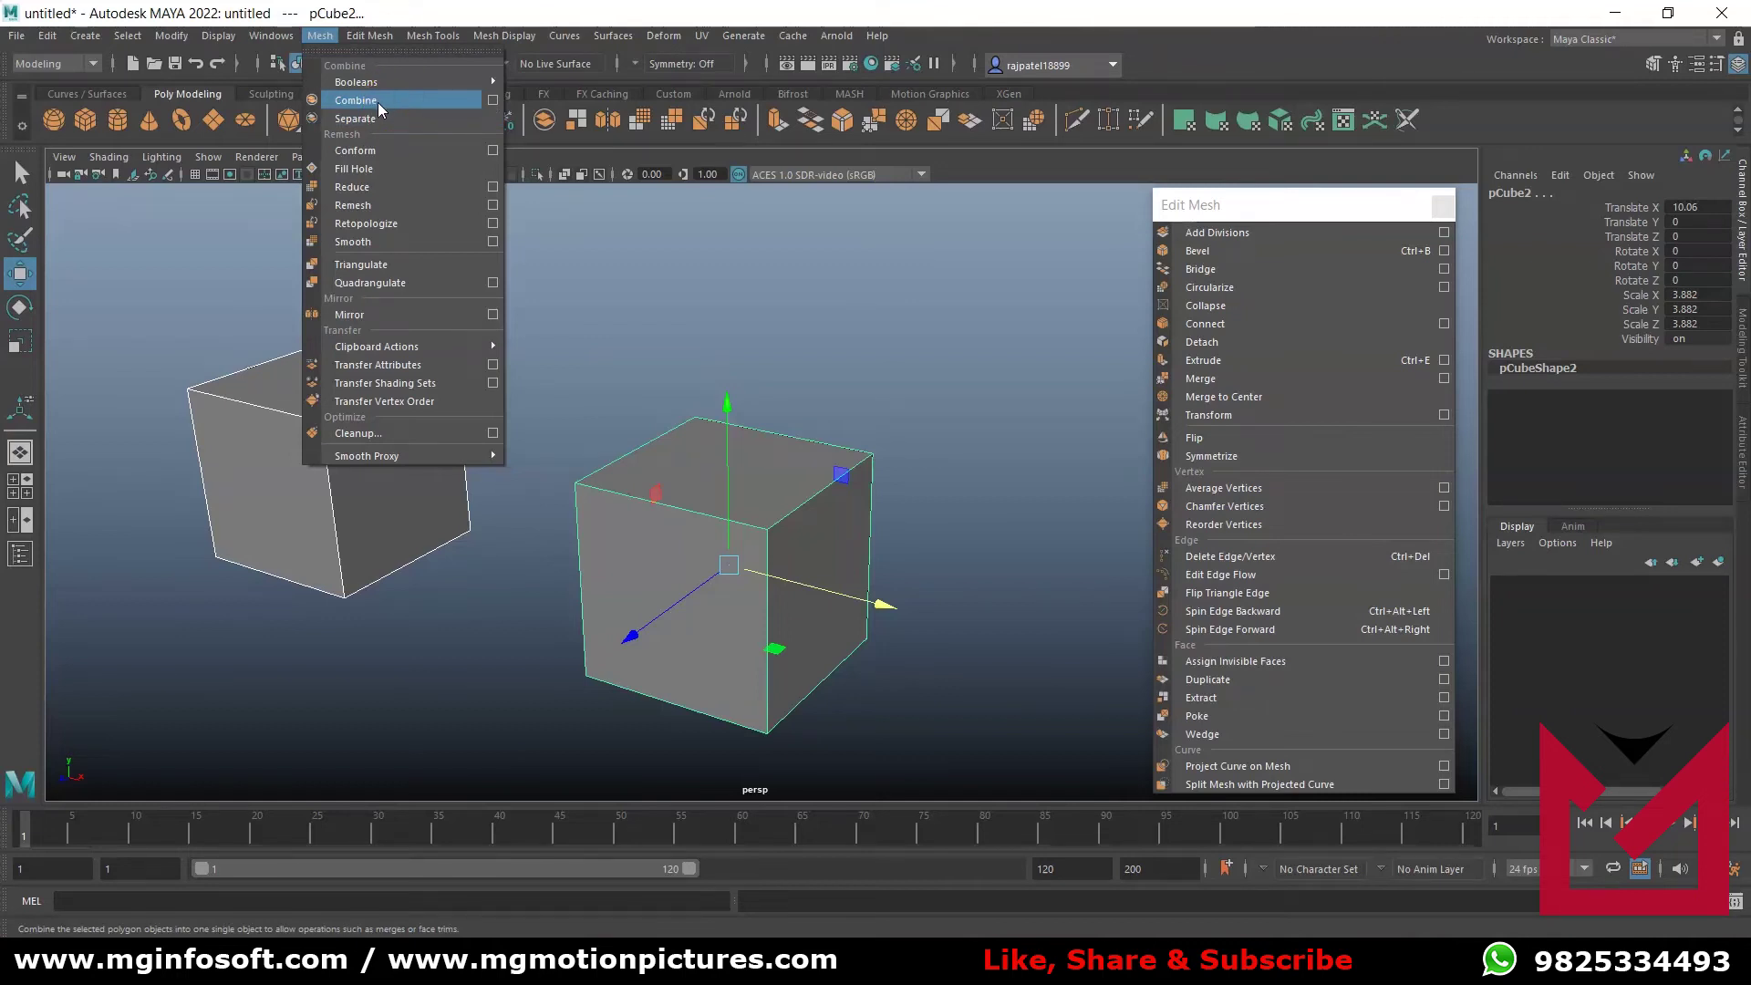
left_click(544, 125)
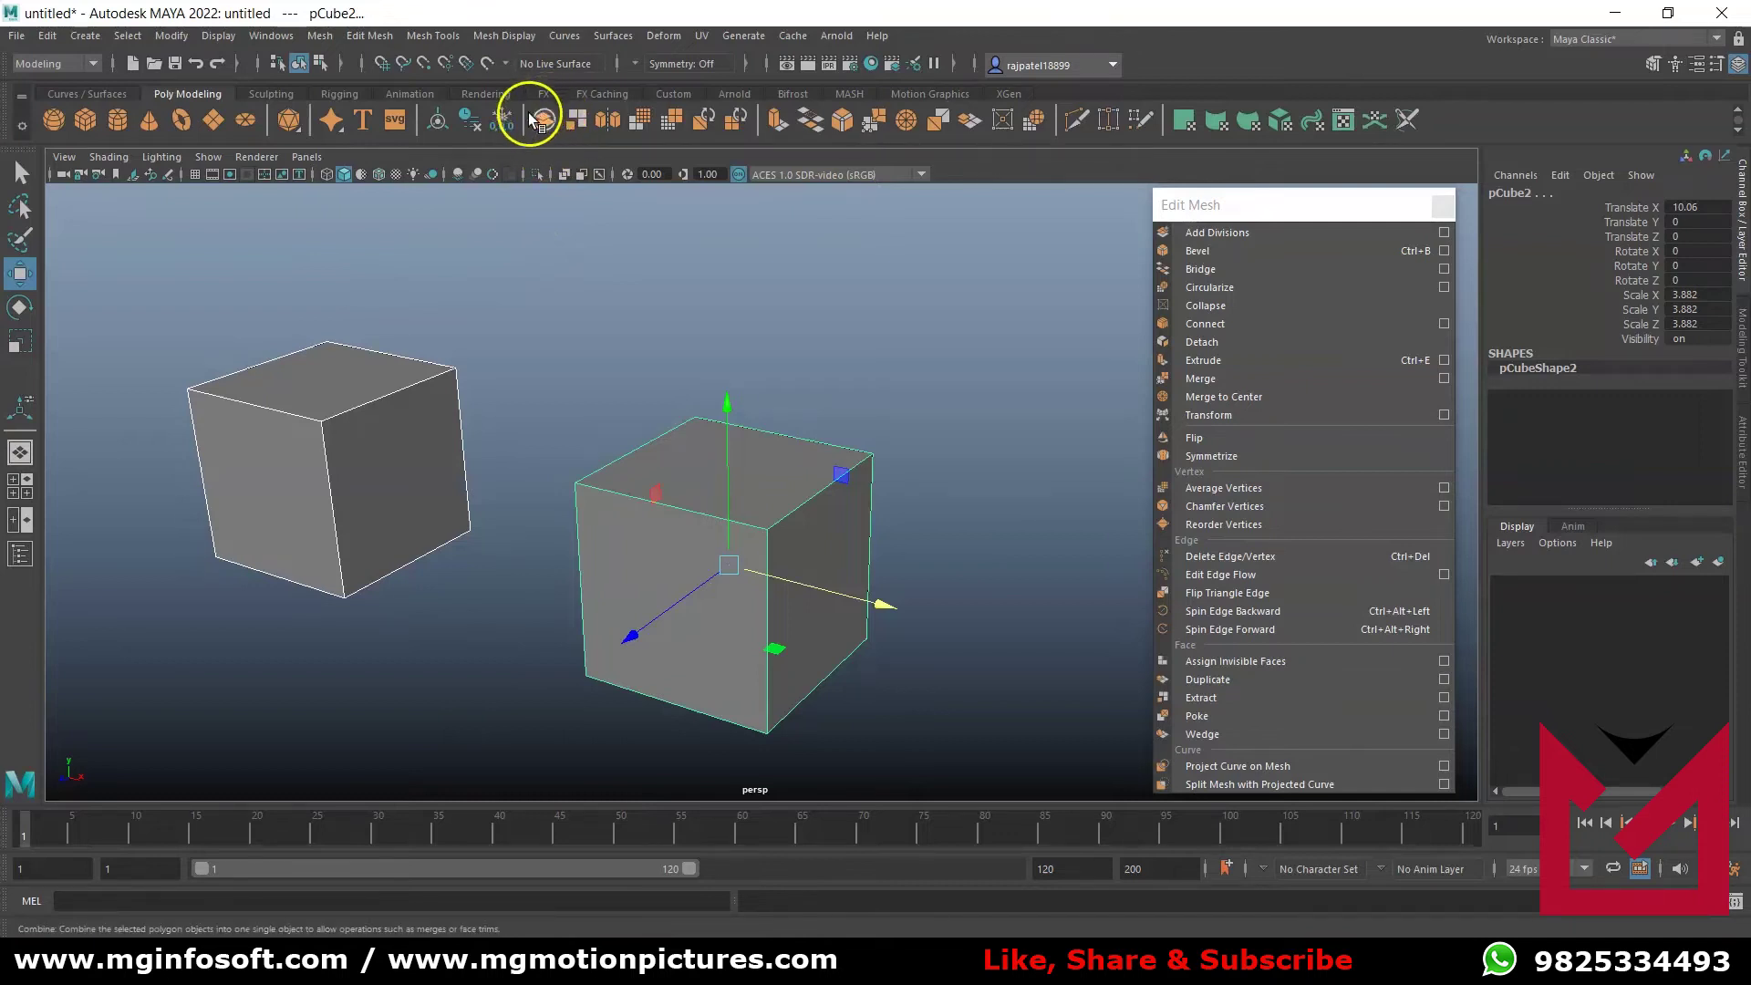
left_click(546, 124)
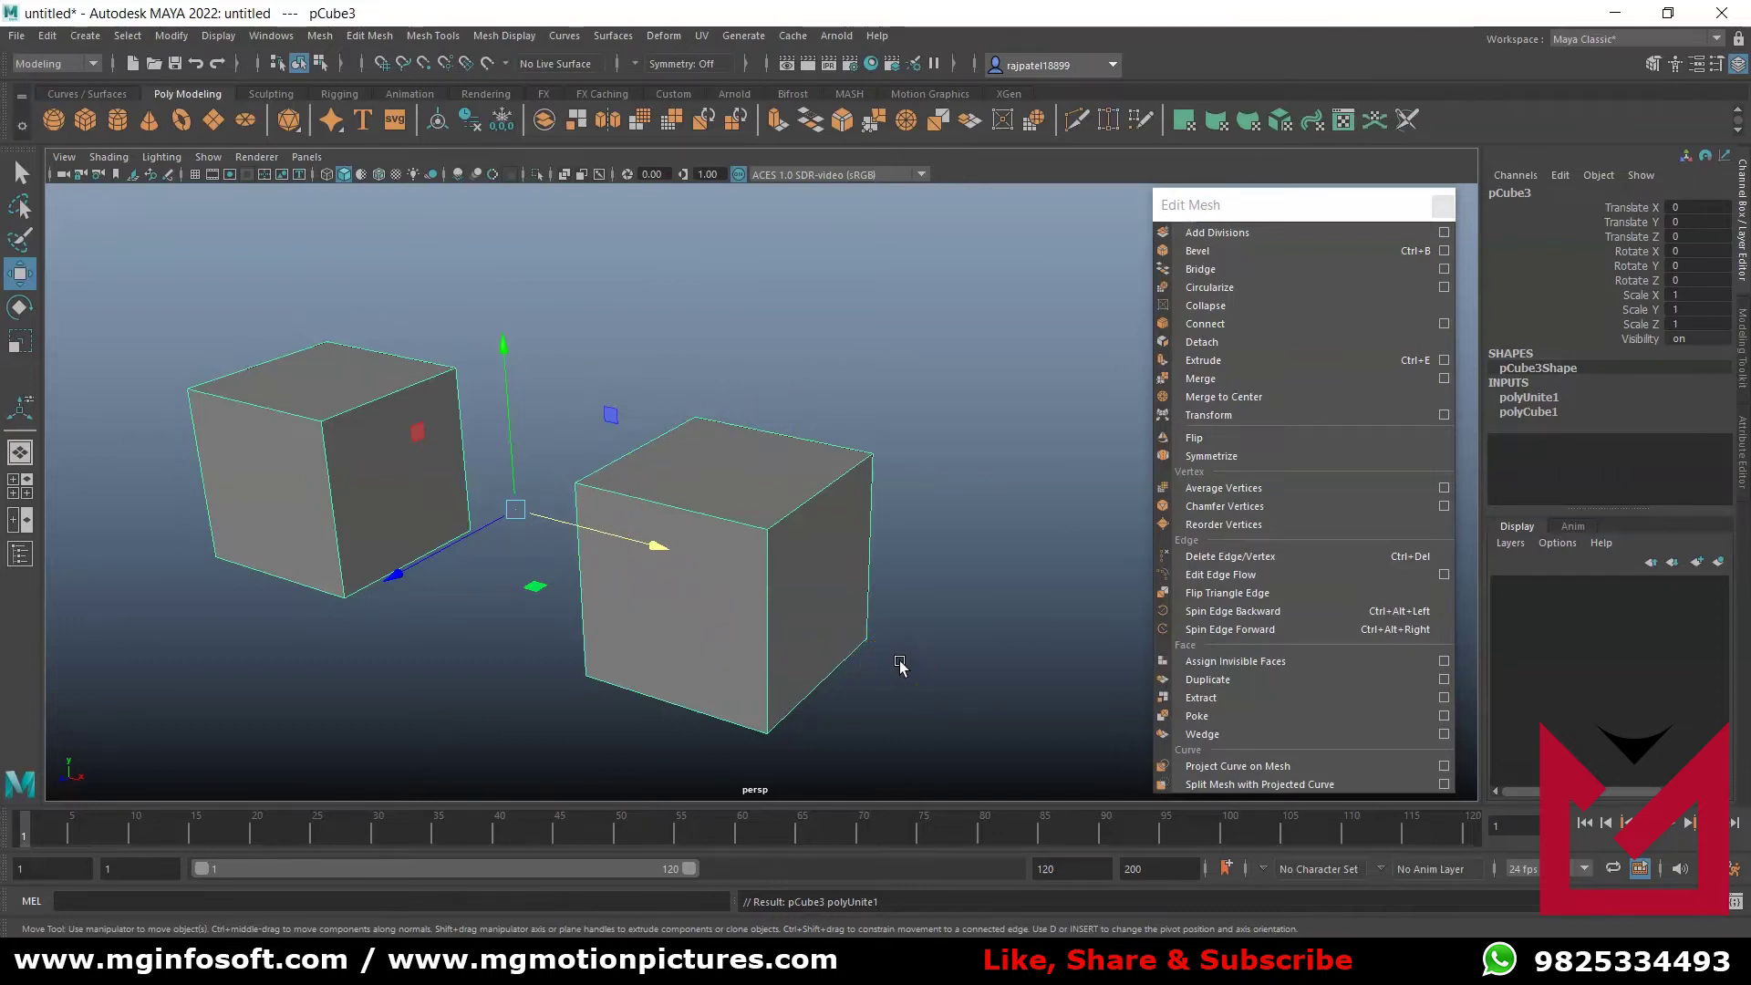
- Select the two facing inner faces of the combined cubes and bridge them
left_click_drag(442, 499, 489, 516, "alt")
right_click(433, 463)
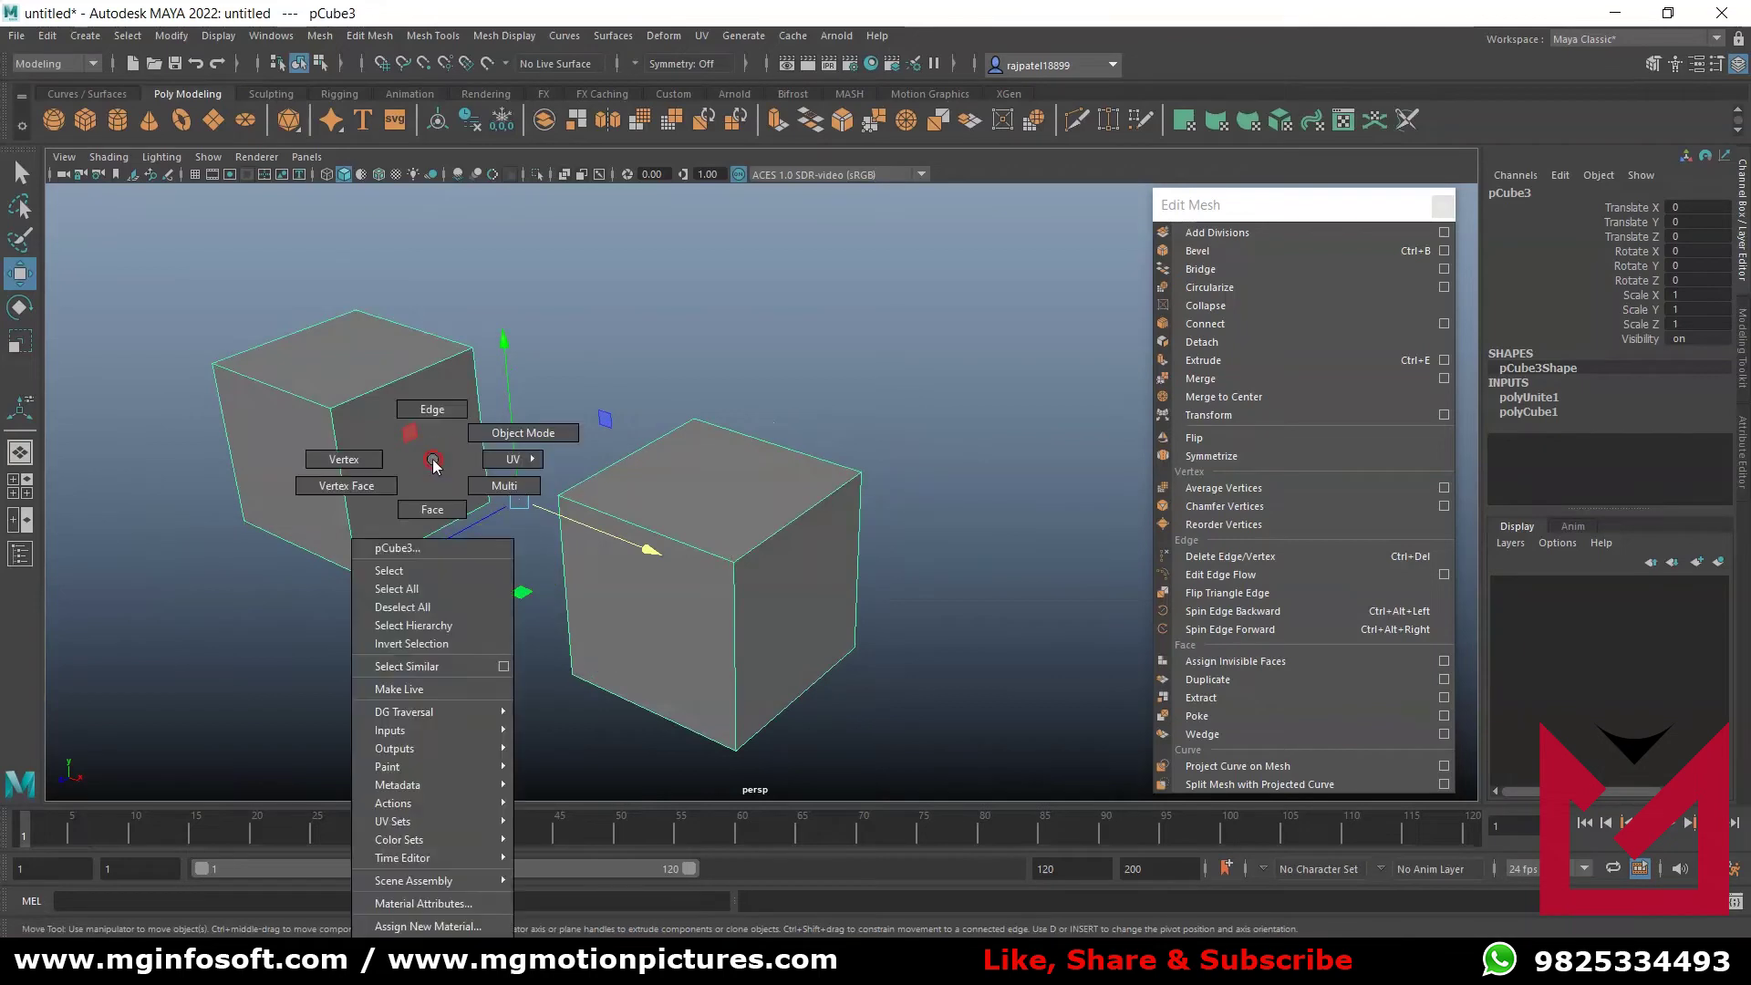
left_click(432, 509)
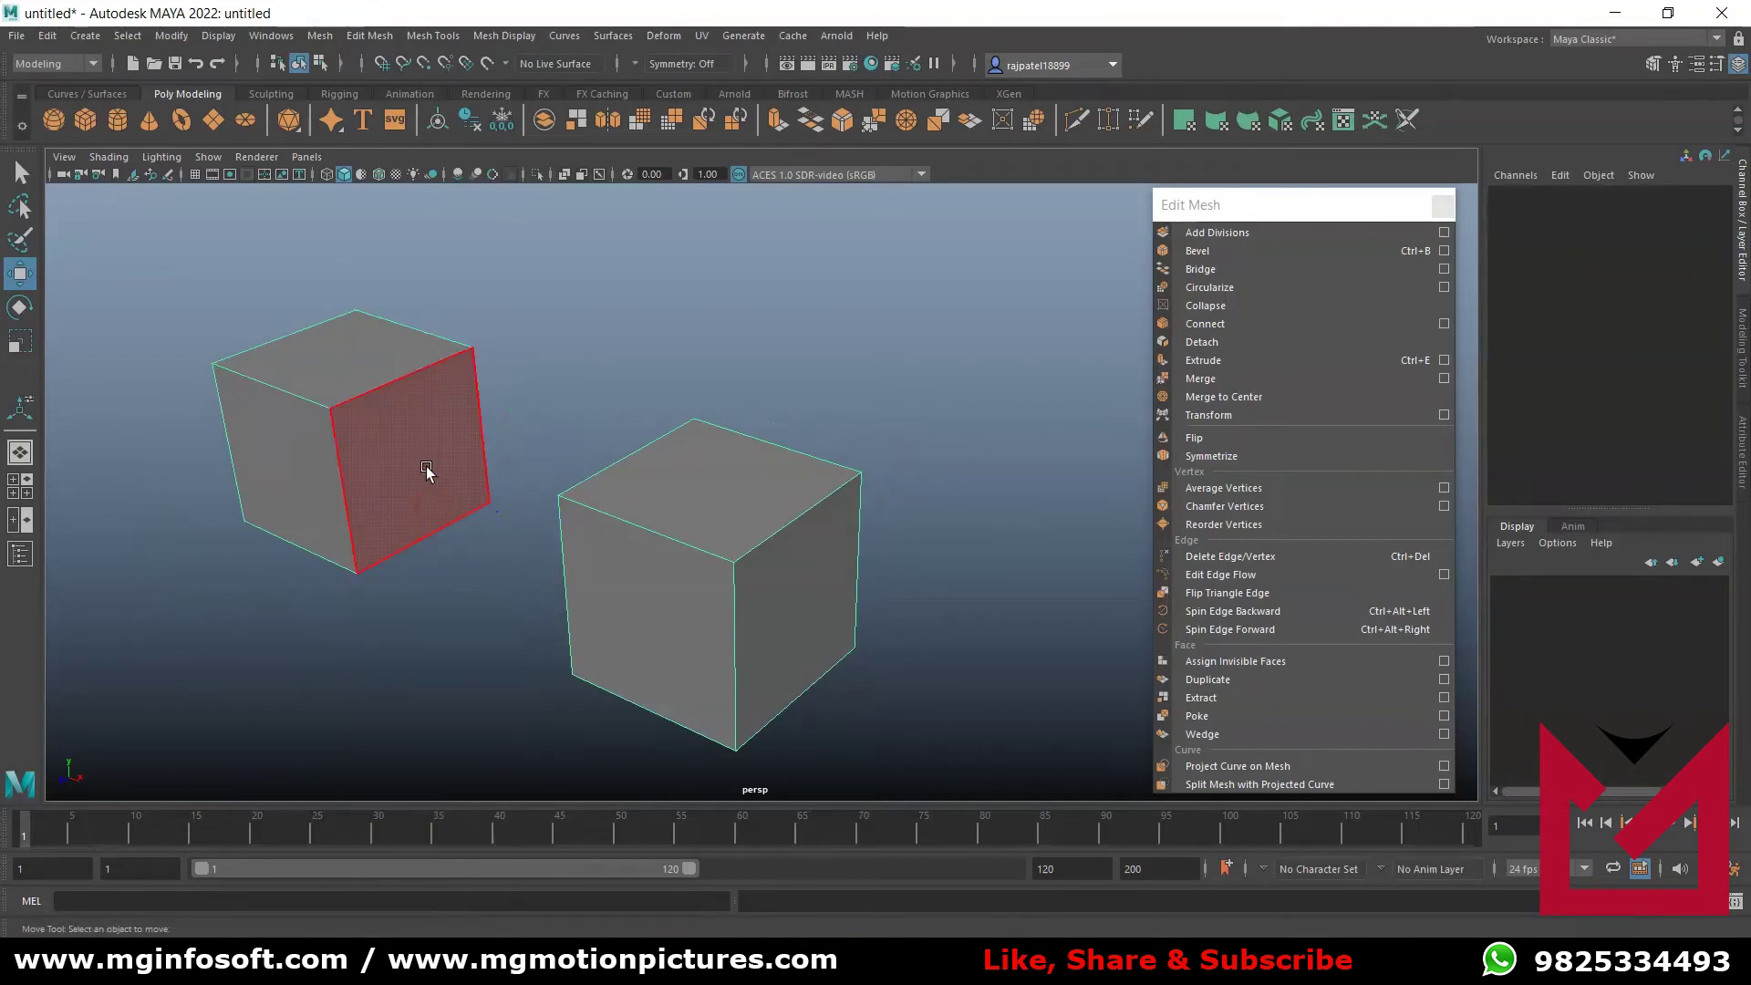
left_click(428, 540)
left_click_drag(484, 627, 611, 611, "alt")
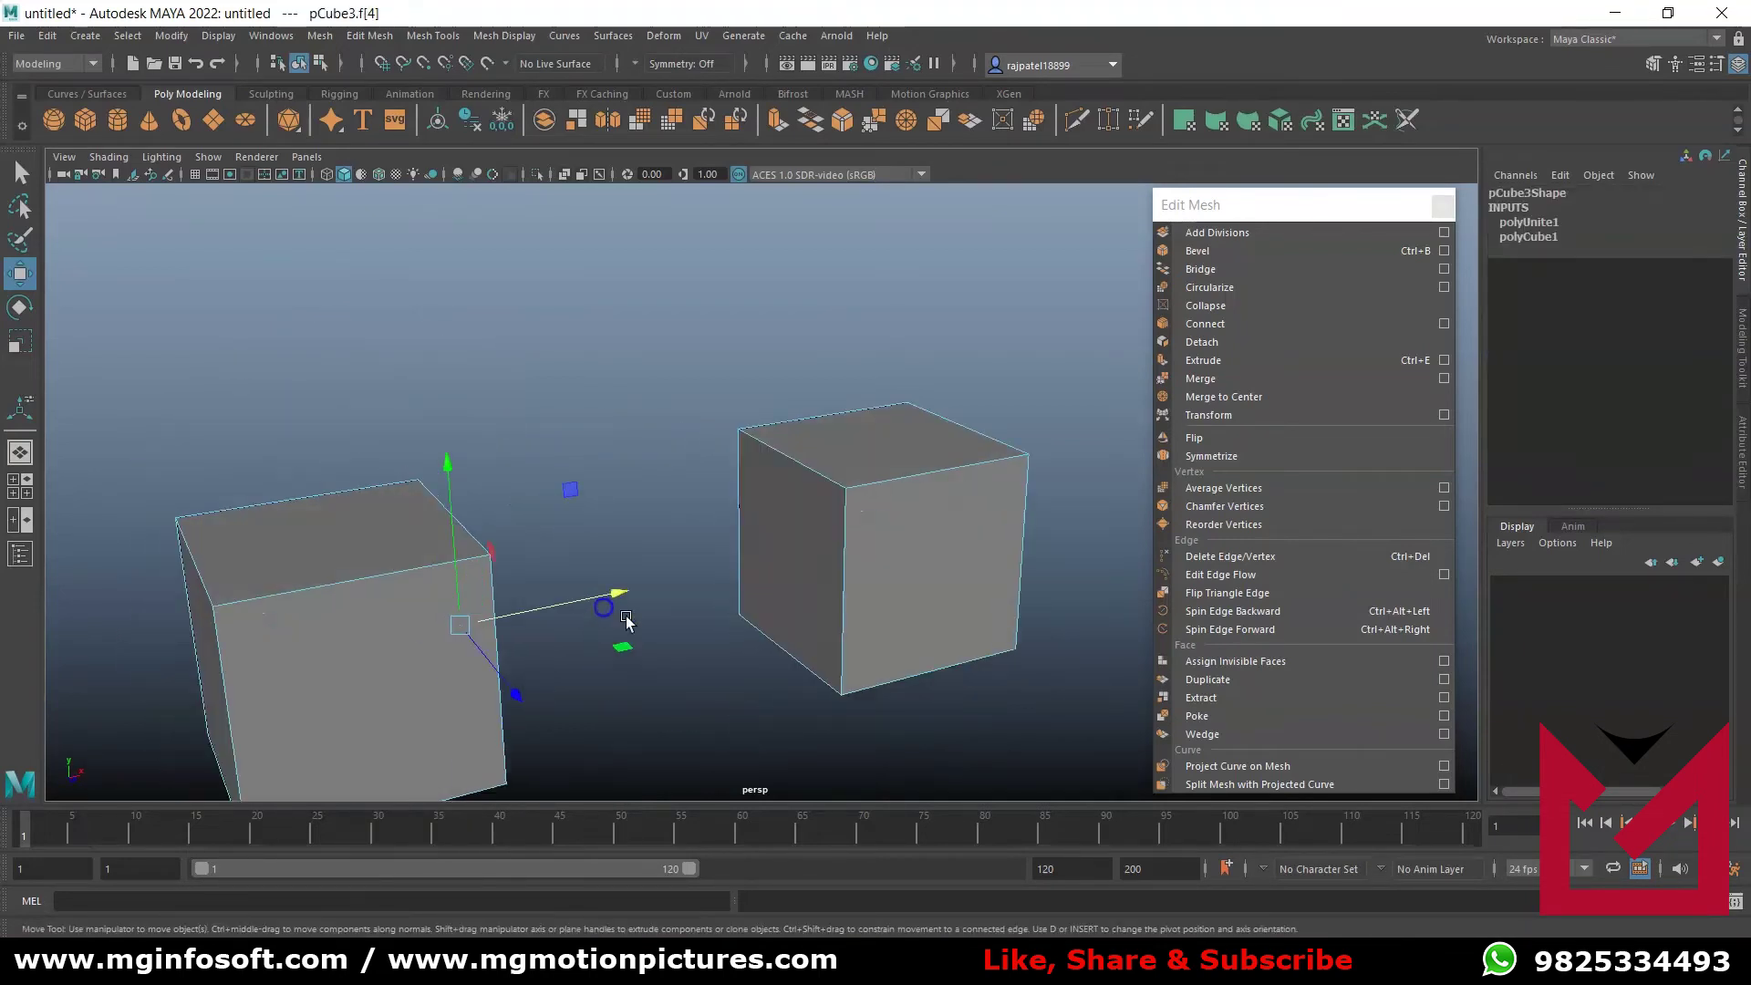
left_click(782, 545, "shift")
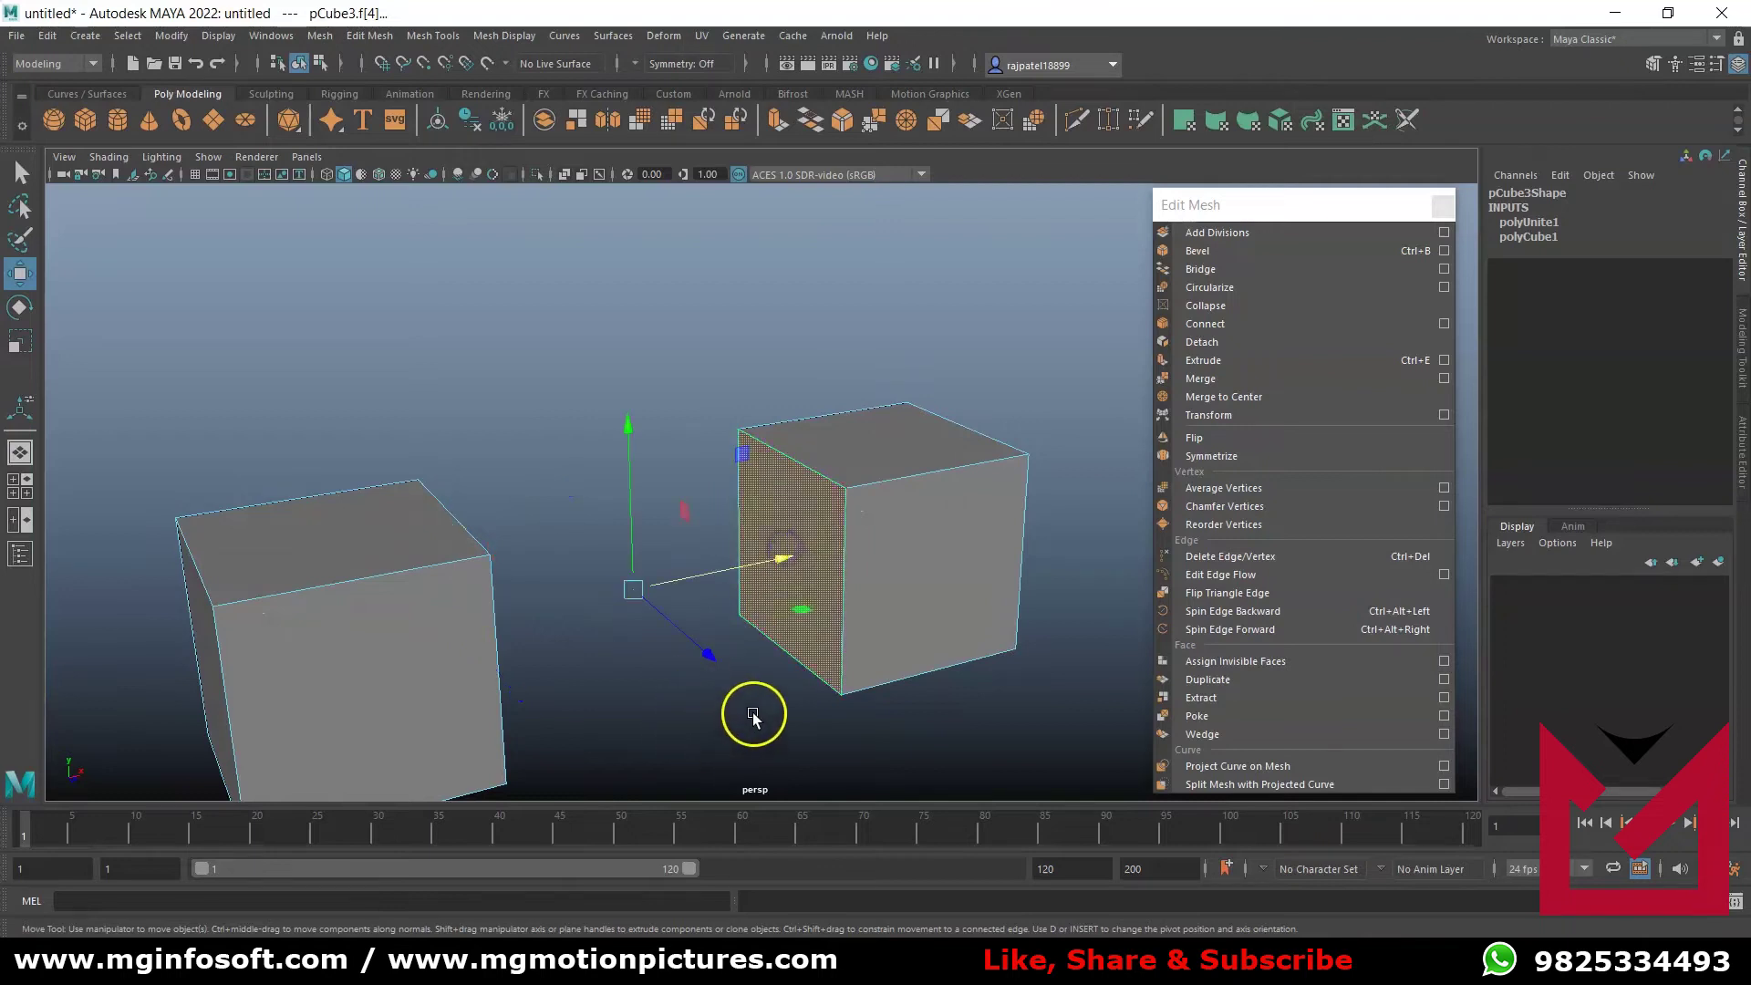
left_click_drag(752, 714, 647, 720, "alt")
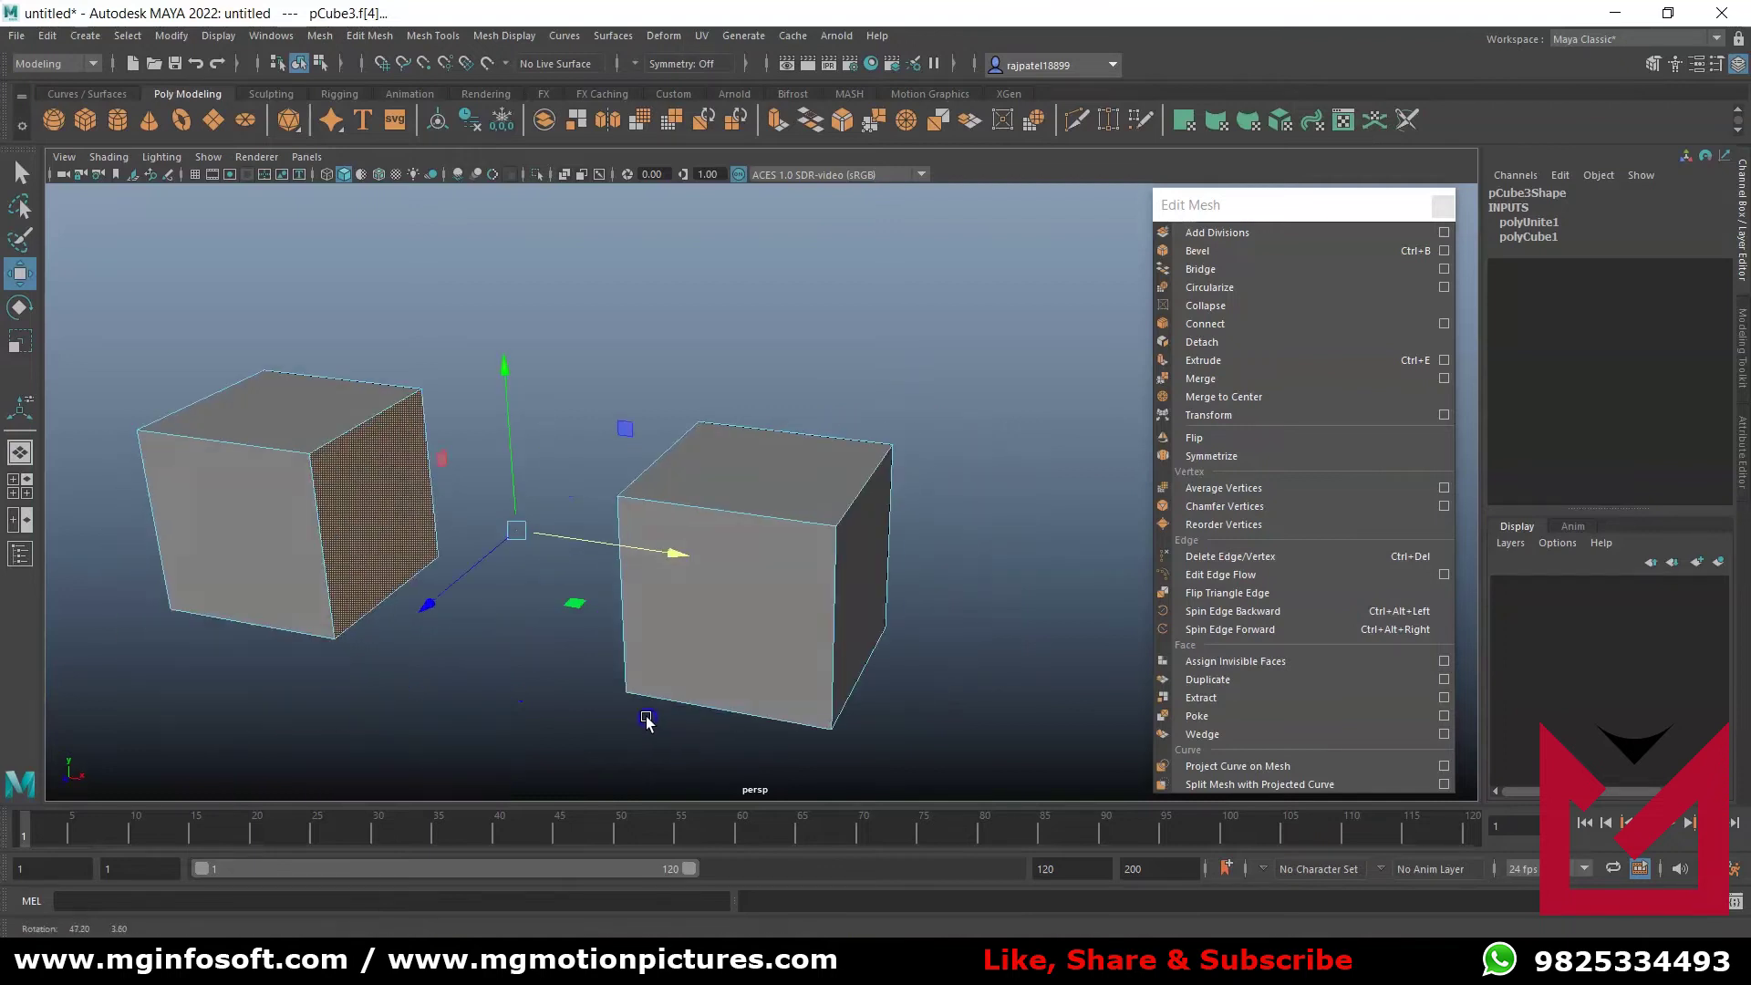
left_click(1337, 265)
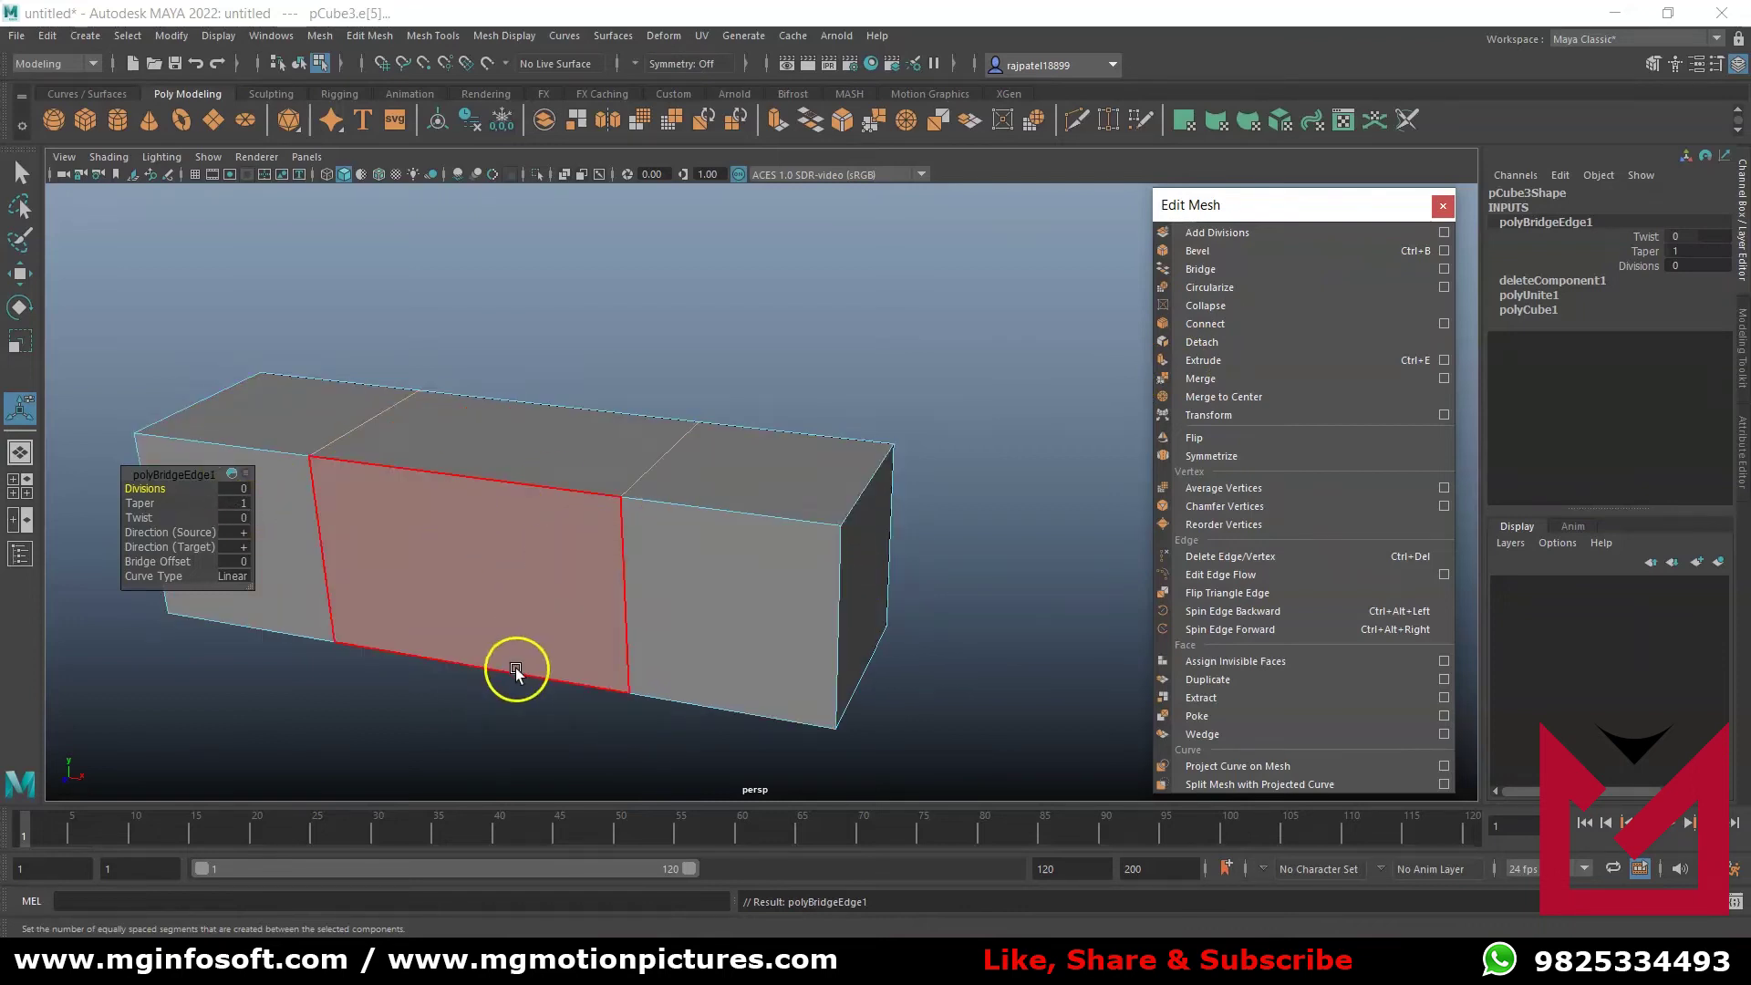
- Set the bridge's divisions to 4, taper to 0 and curve type to Blend
left_click(152, 489)
mouse_move(153, 488)
left_mouse_down()
mouse_move(191, 489)
mouse_move(140, 482)
left_mouse_up()
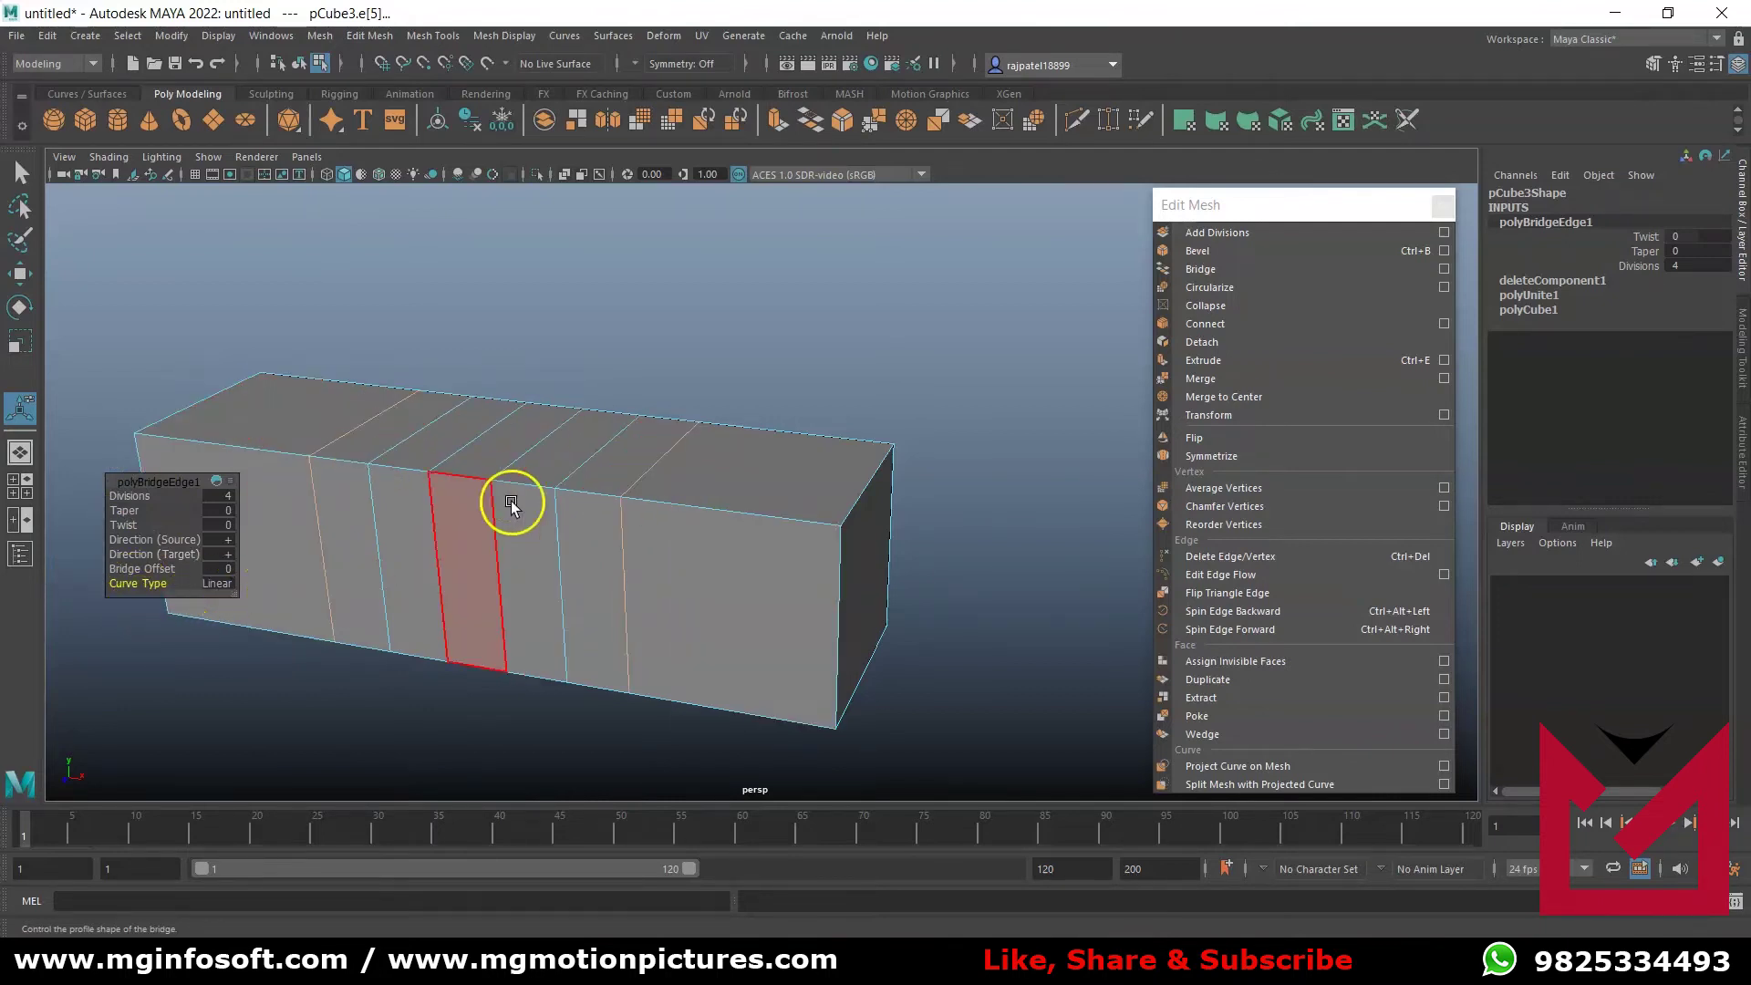
left_click(216, 584)
left_click(319, 614)
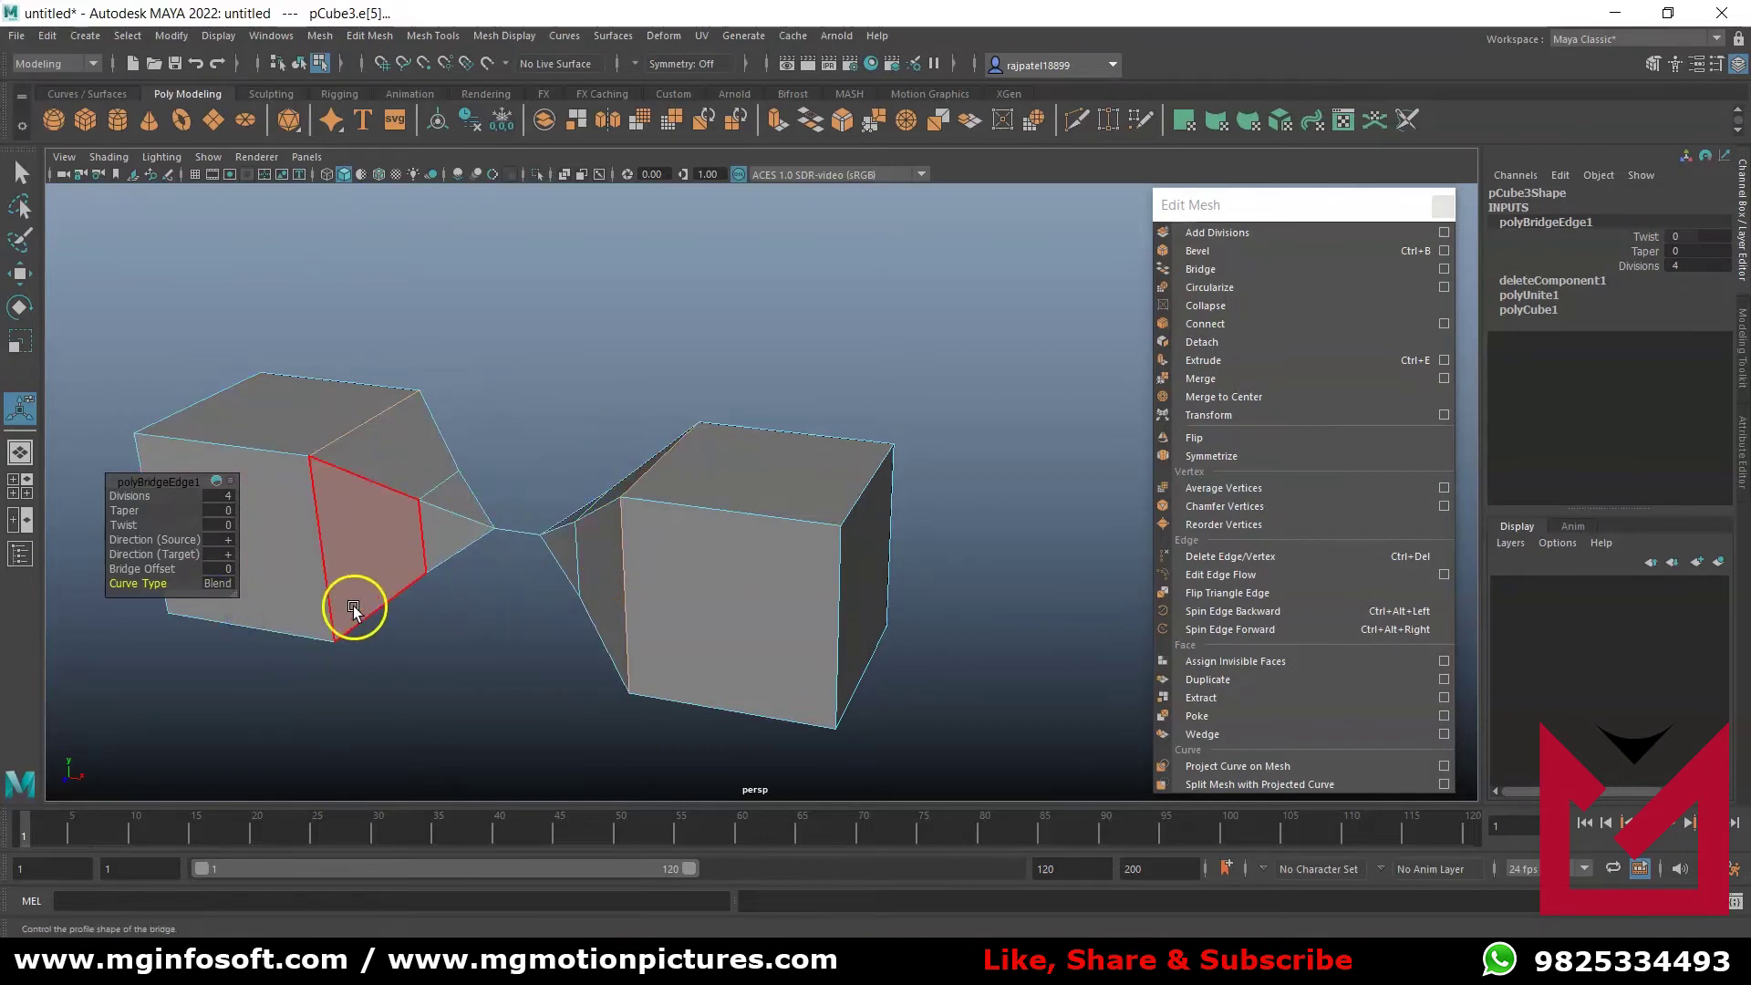
- Set the bridge's twist to about 176.56 and its taper to 3.8
left_click_drag(129, 526, 385, 534)
left_click_drag(129, 511, 148, 571)
left_click(153, 573)
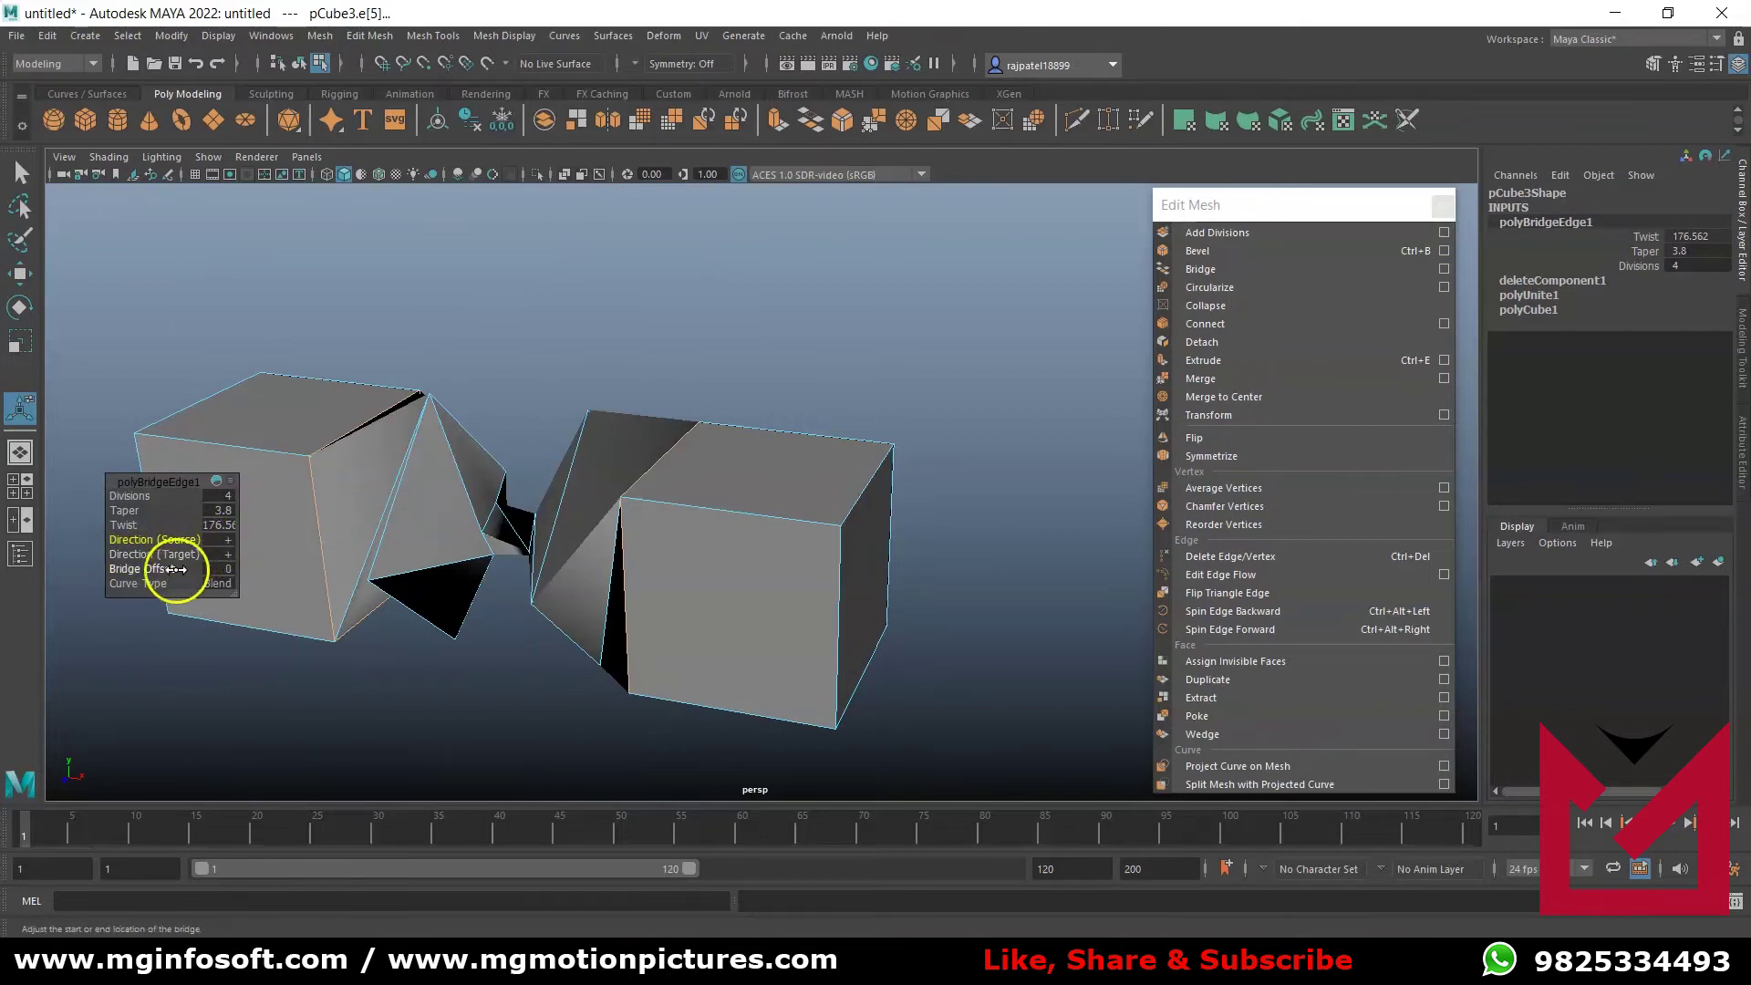
- Switch the bridge's source and target directions to negative, and return both to positive
left_click(228, 541)
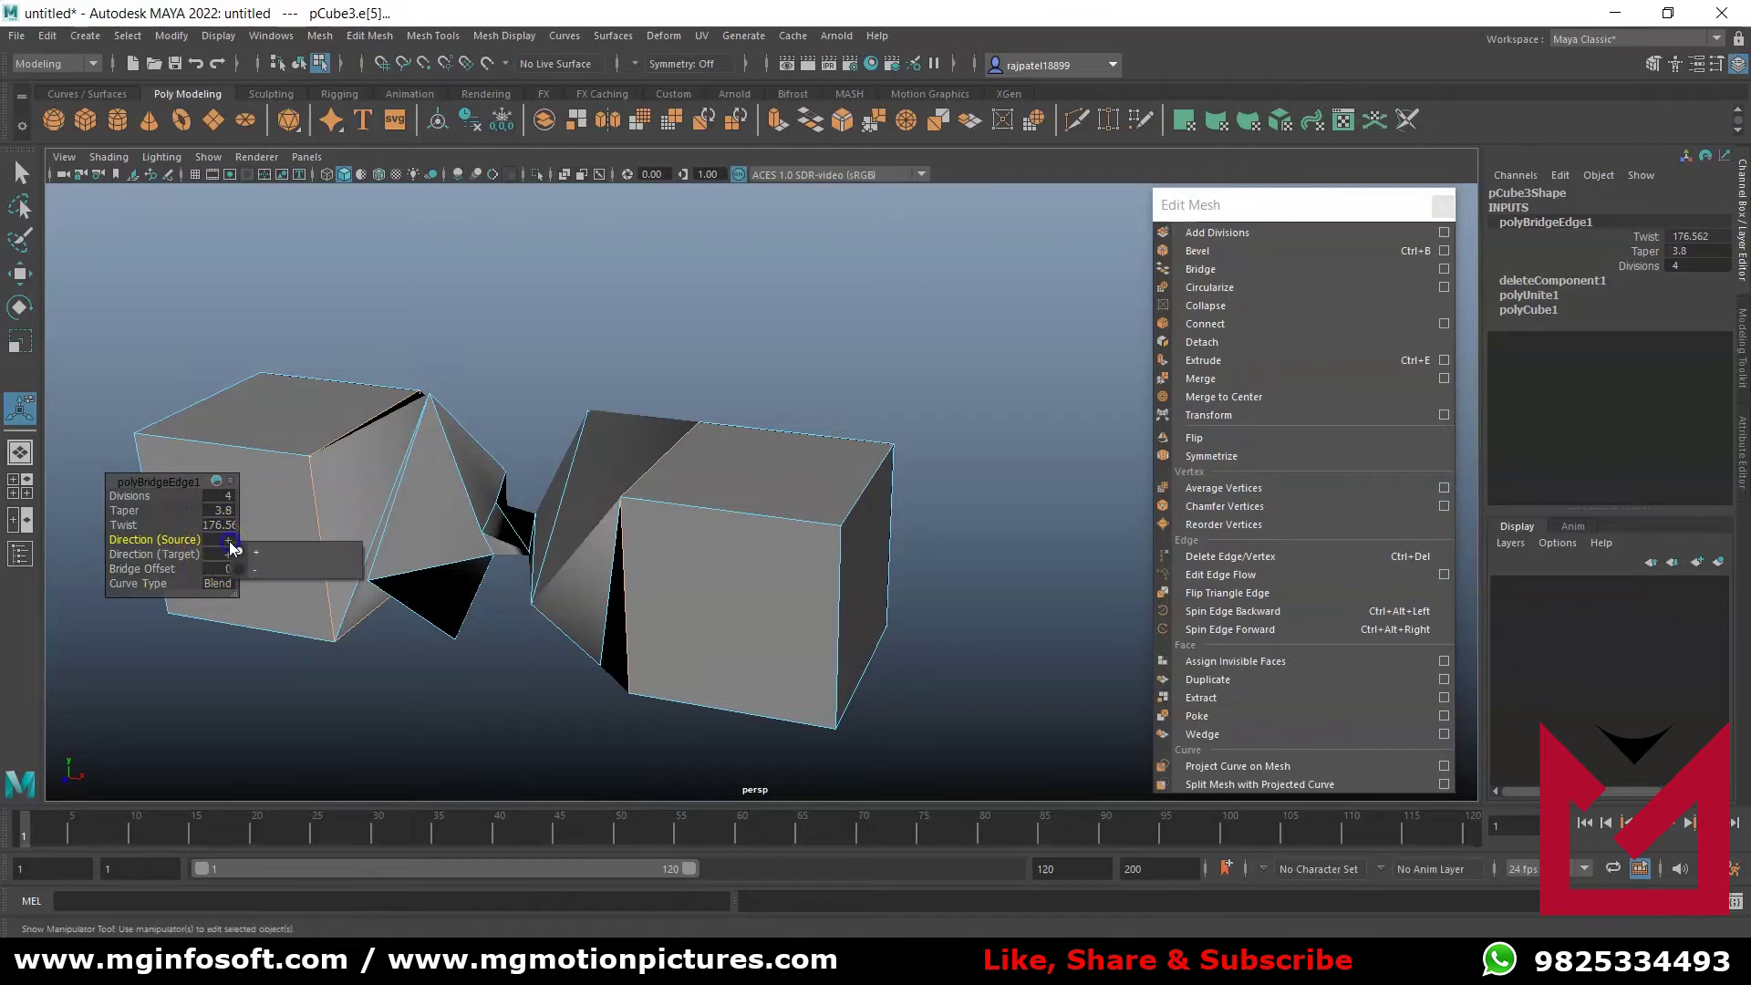
left_click(261, 573)
left_click(223, 553)
left_click(257, 582)
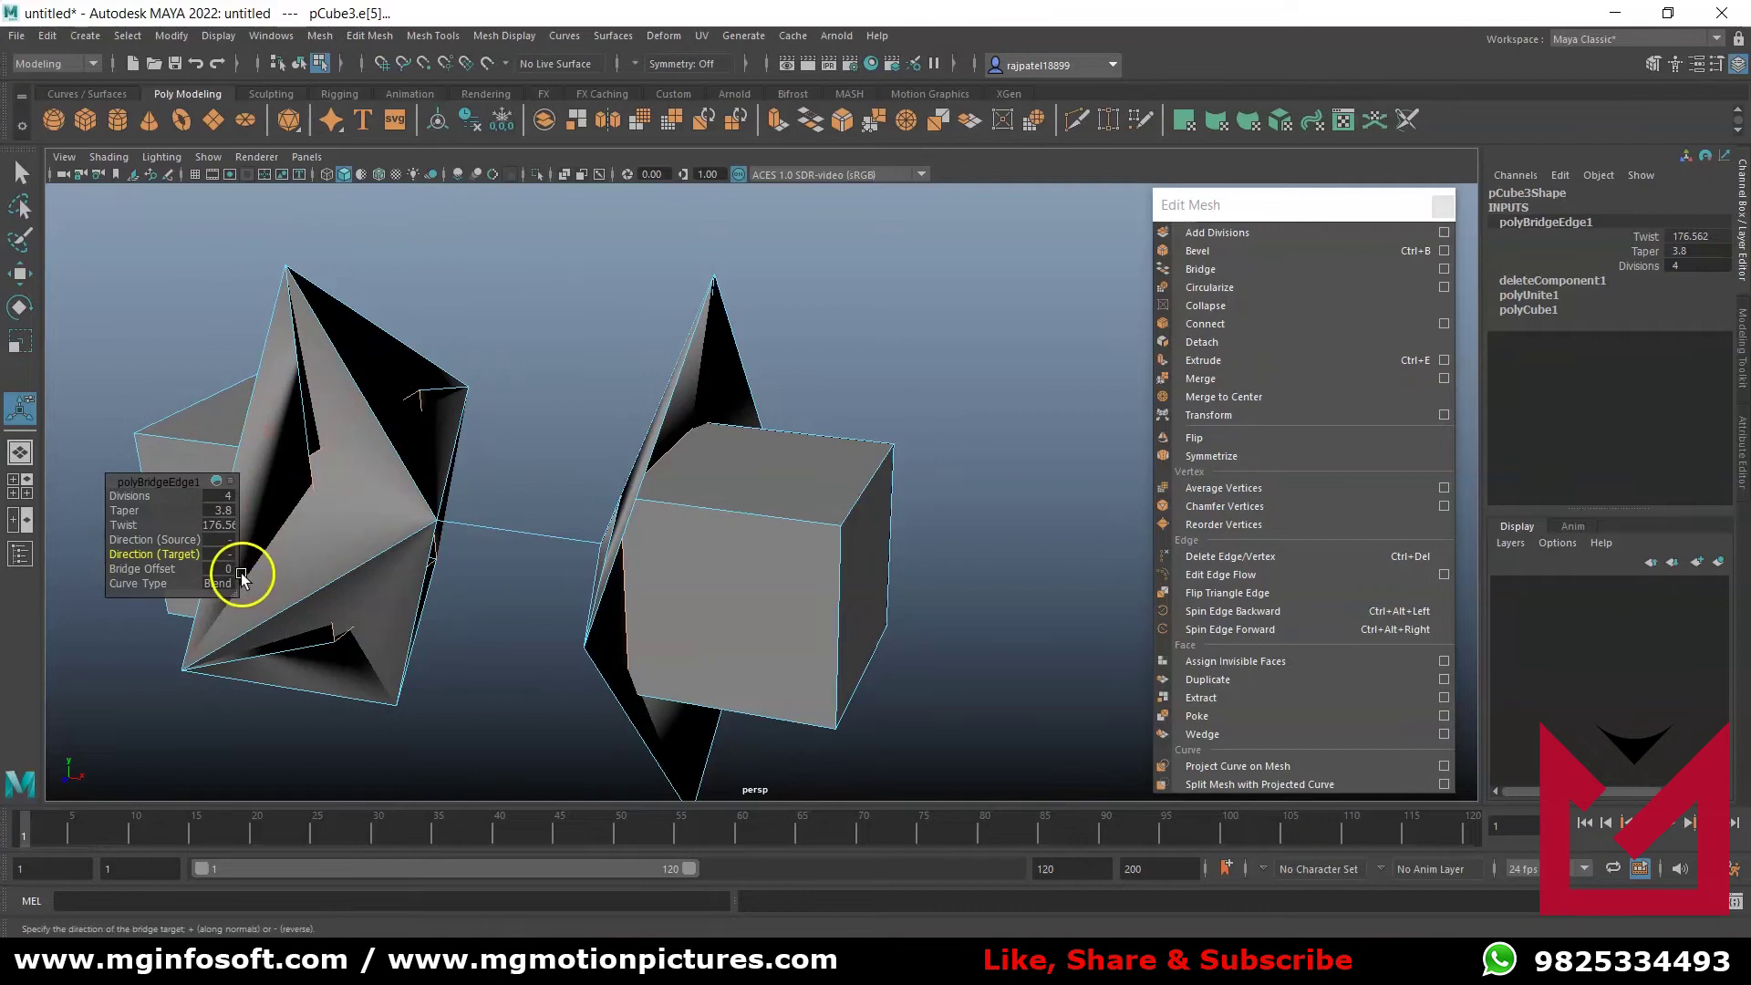
left_click(224, 555)
left_click(234, 567)
left_click(223, 545)
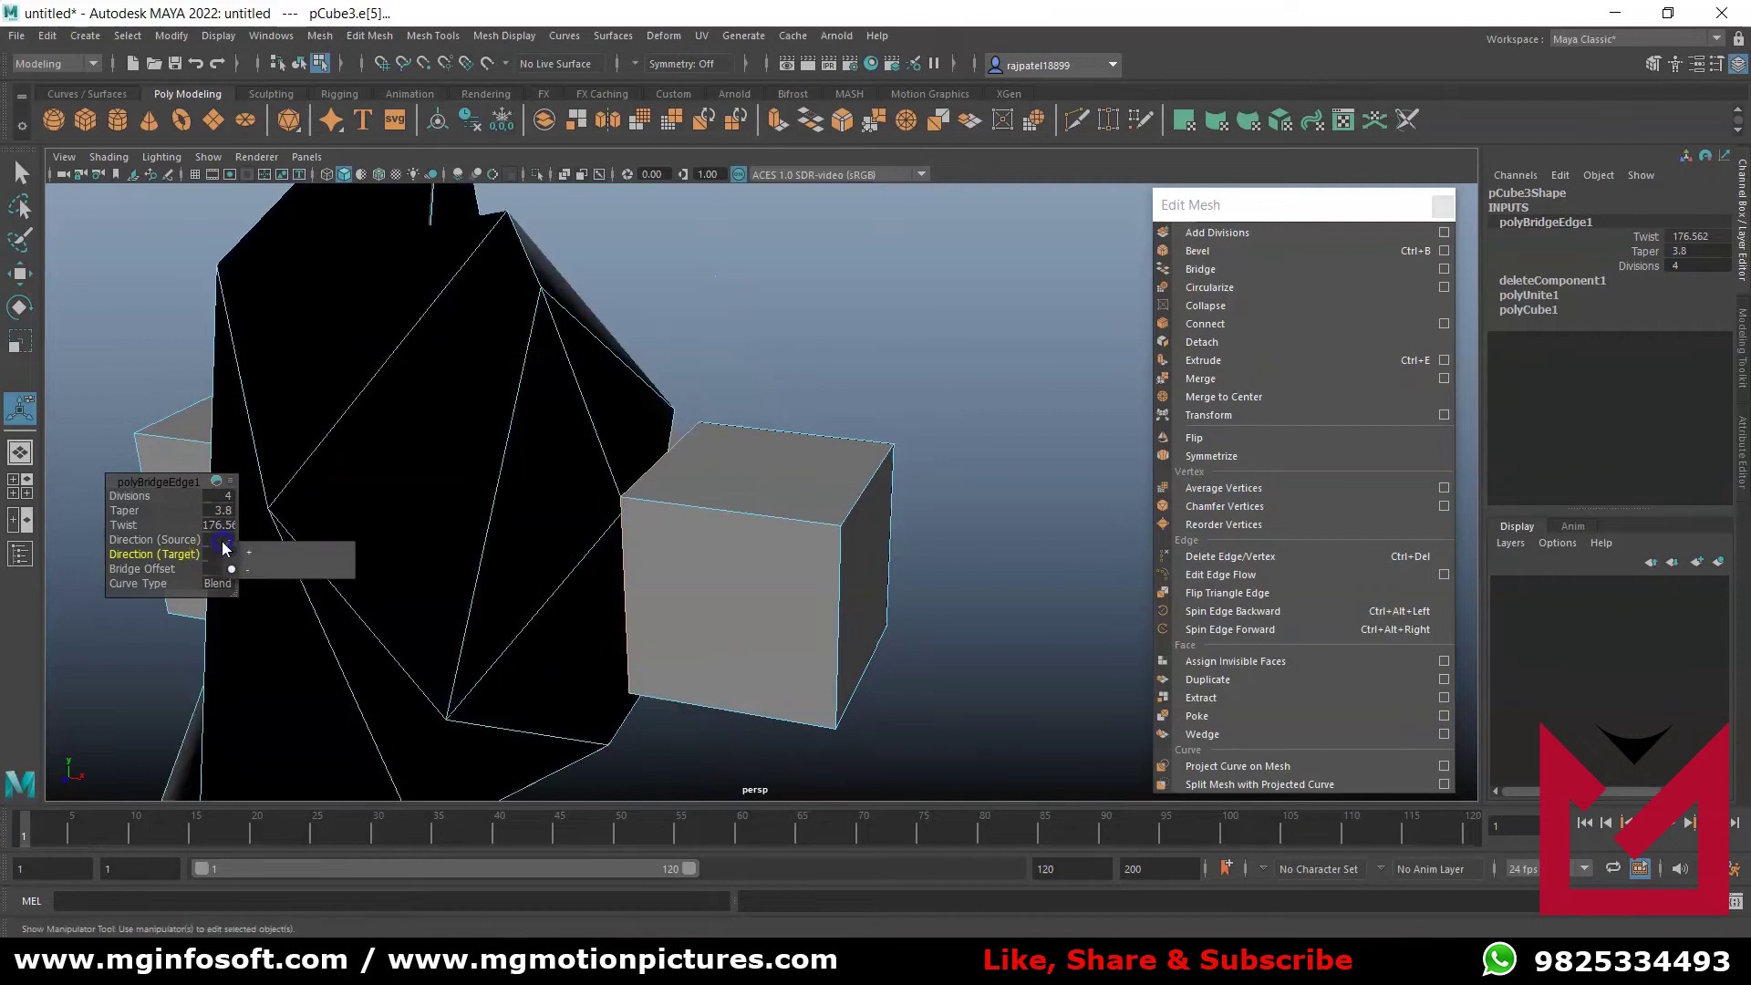
left_click(247, 552)
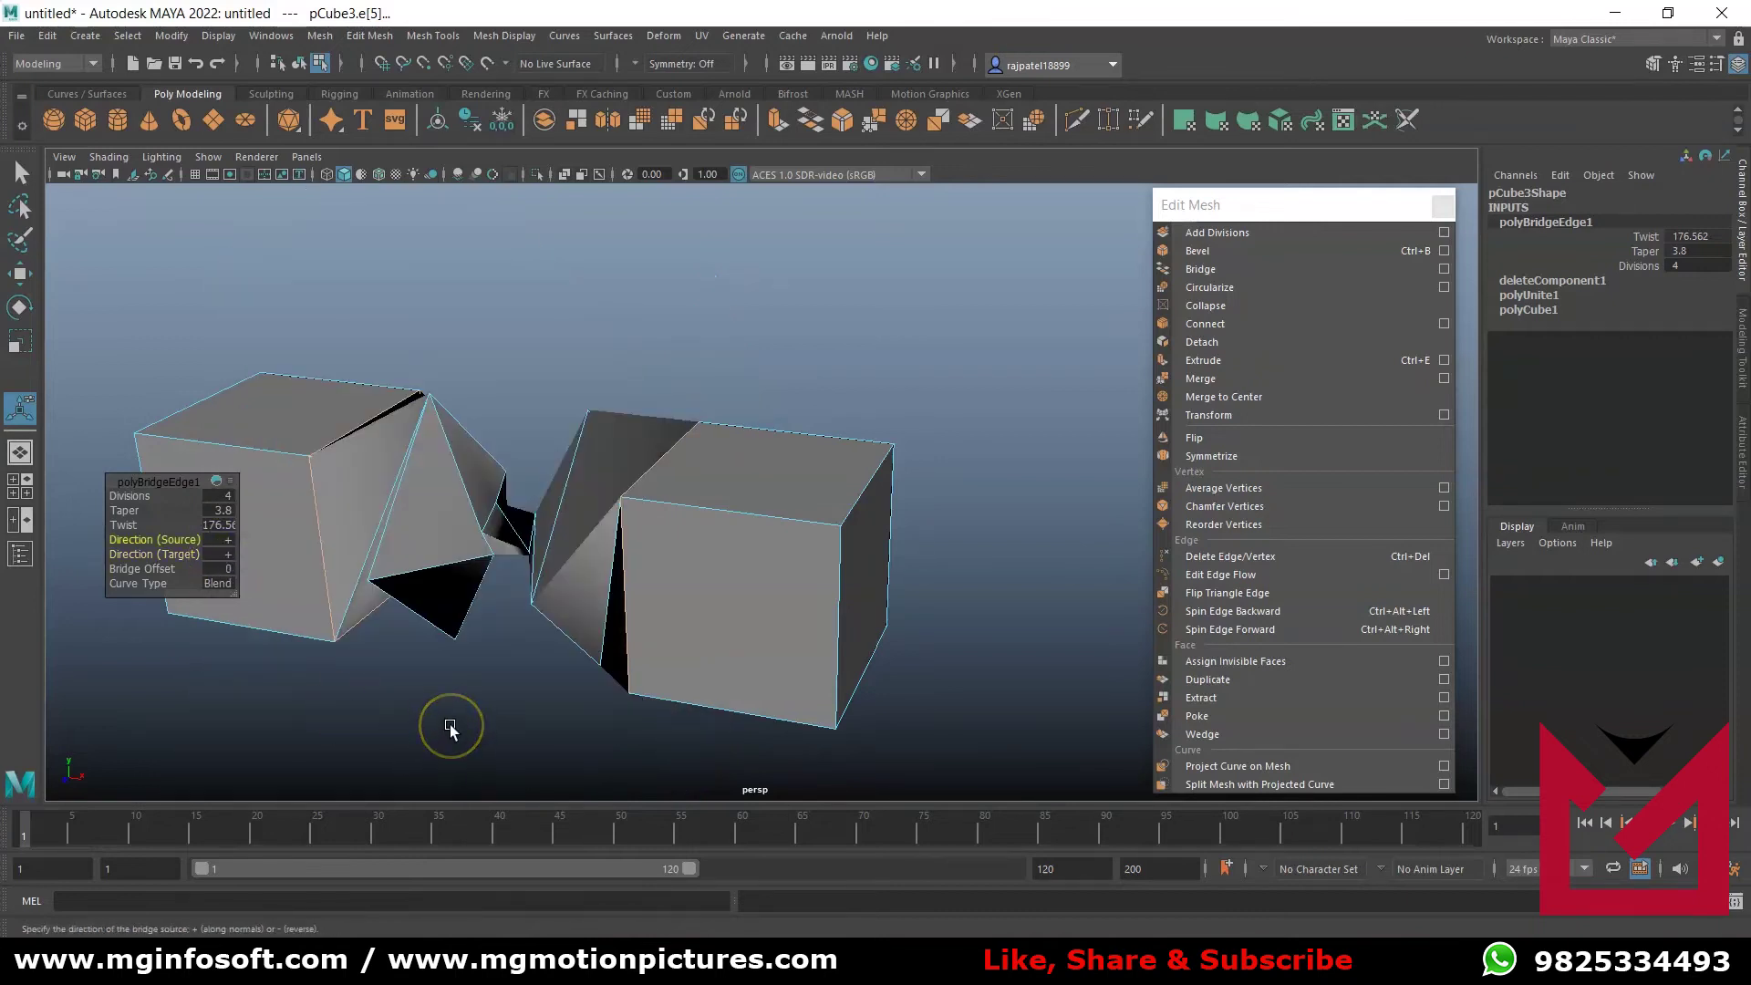
- Return to object mode and delete the bridged cubes
left_click(723, 584)
right_click_drag(723, 463, 809, 440)
key("Delete")
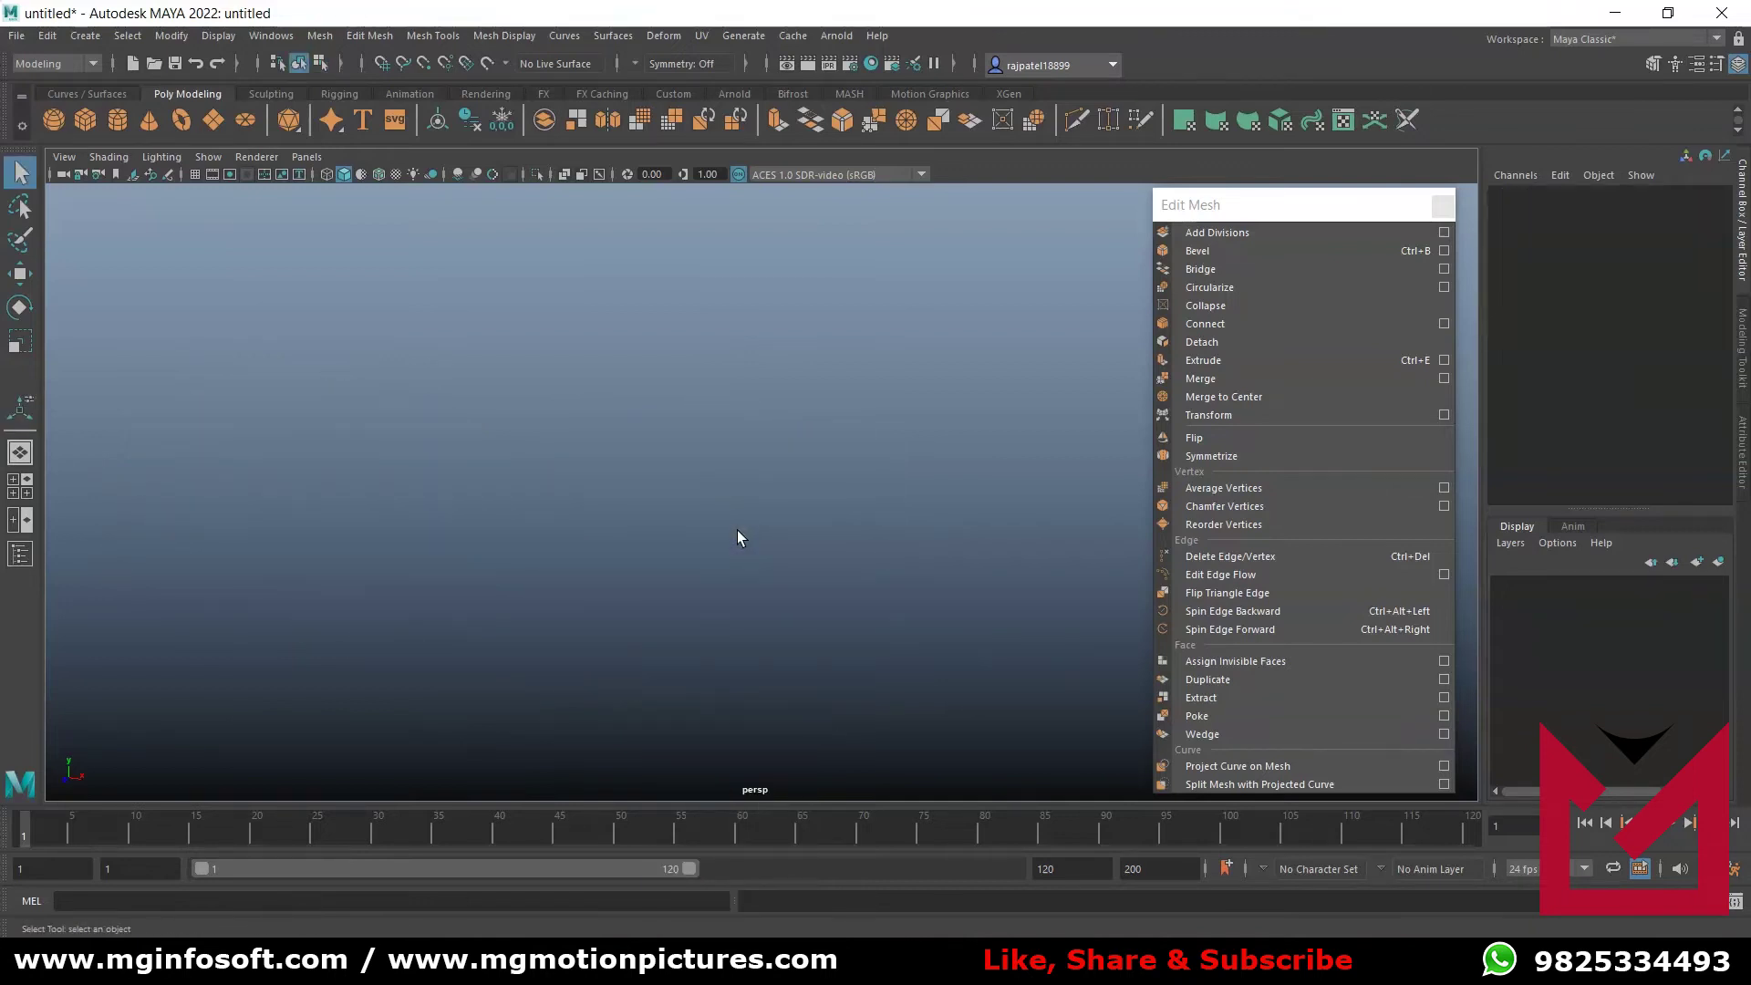
- Create a polygon cylinder and set its cap subdivisions to 0
left_click(117, 121)
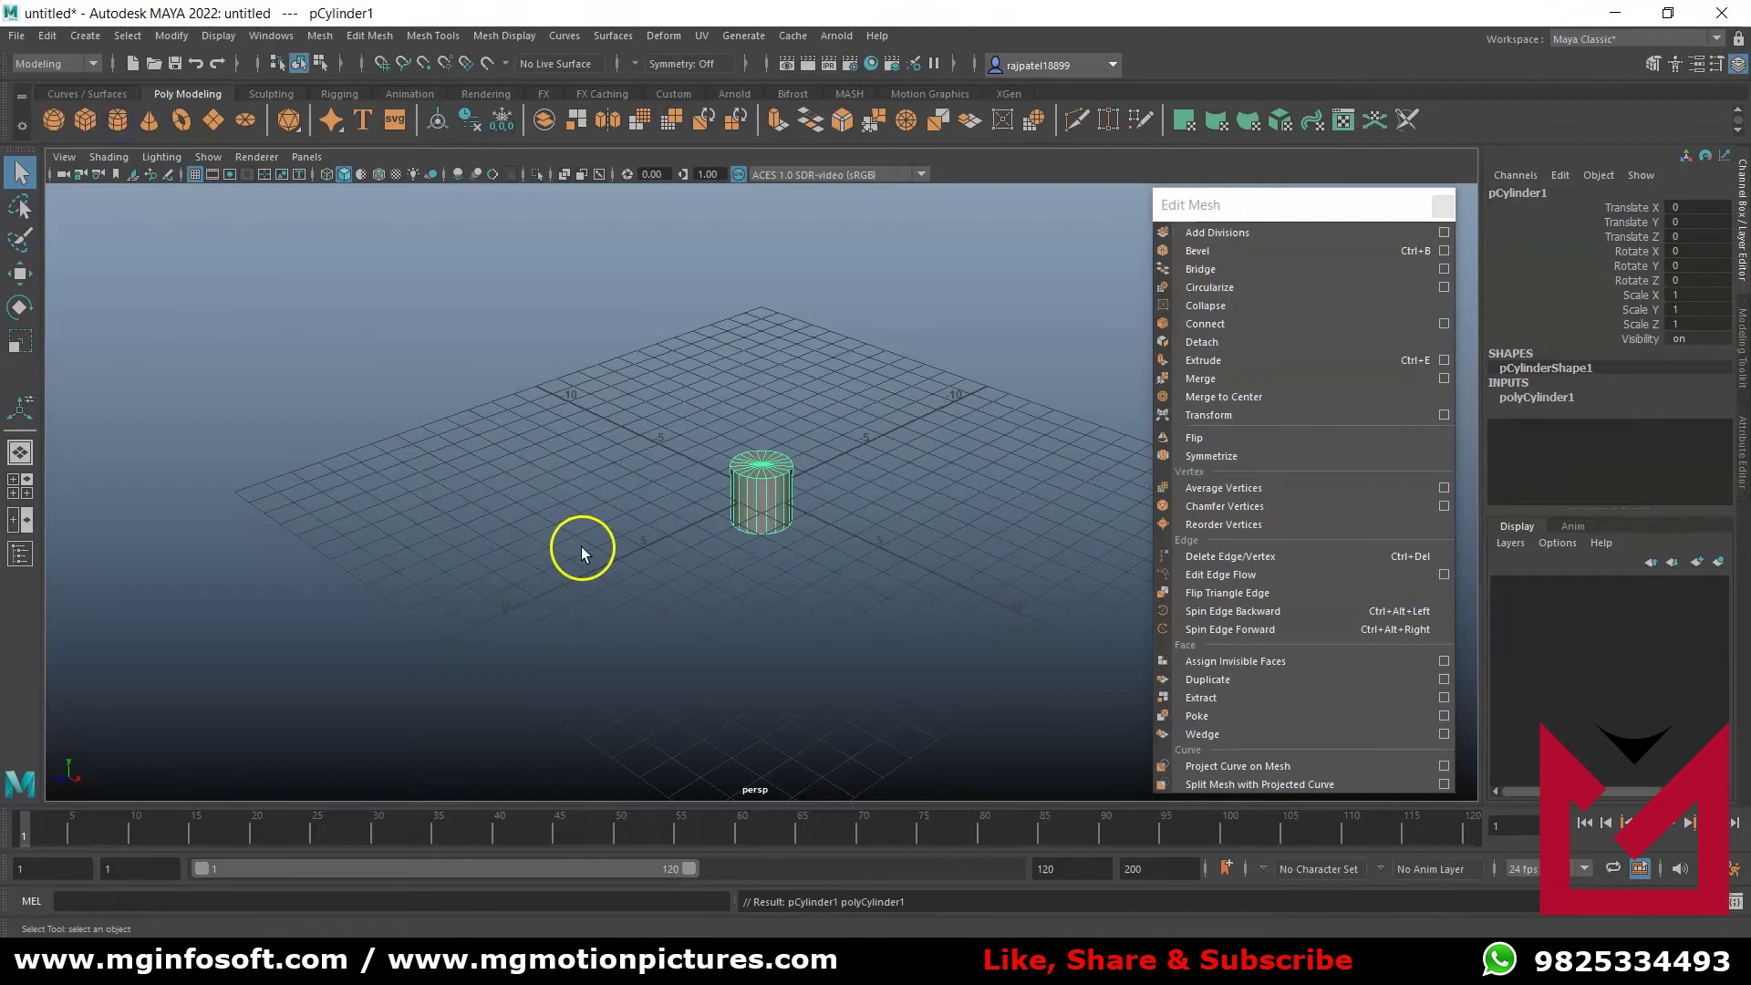
left_click(1536, 397)
left_click(1704, 471)
key("Return")
- Stretch the cylinder vertically to a Y scale of about 6.775 and hide the grid
key("w")
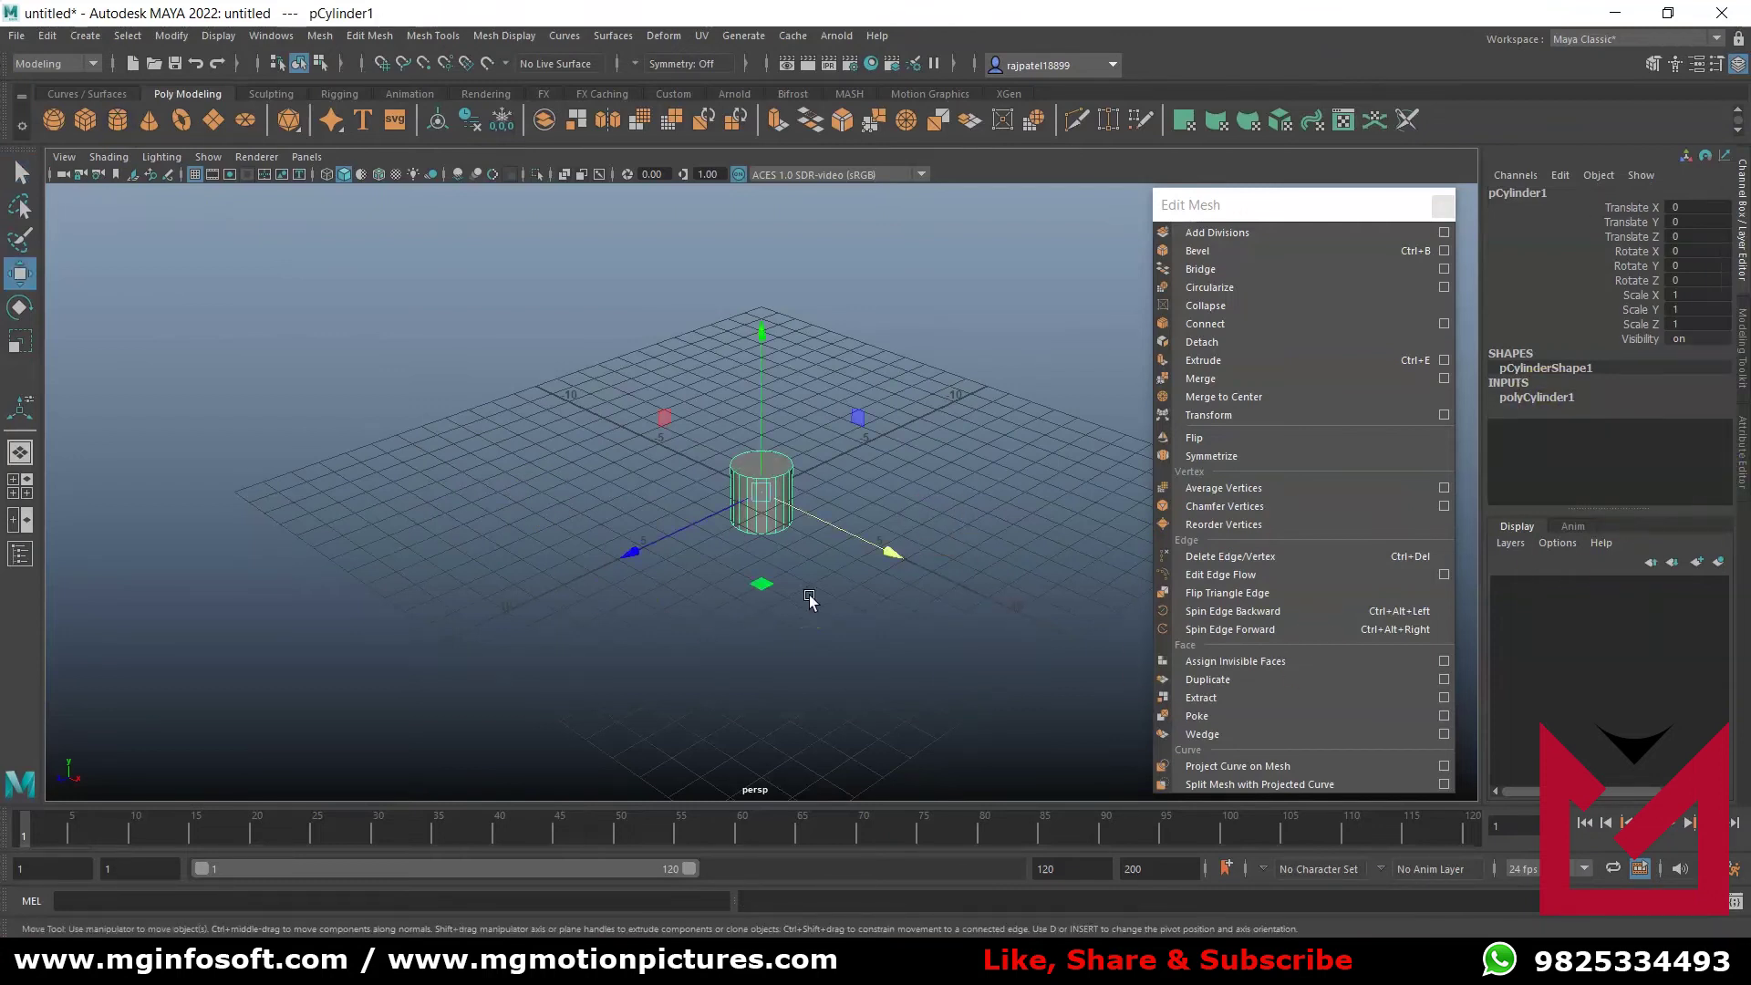
key("r")
left_click_drag(760, 337, 790, 94)
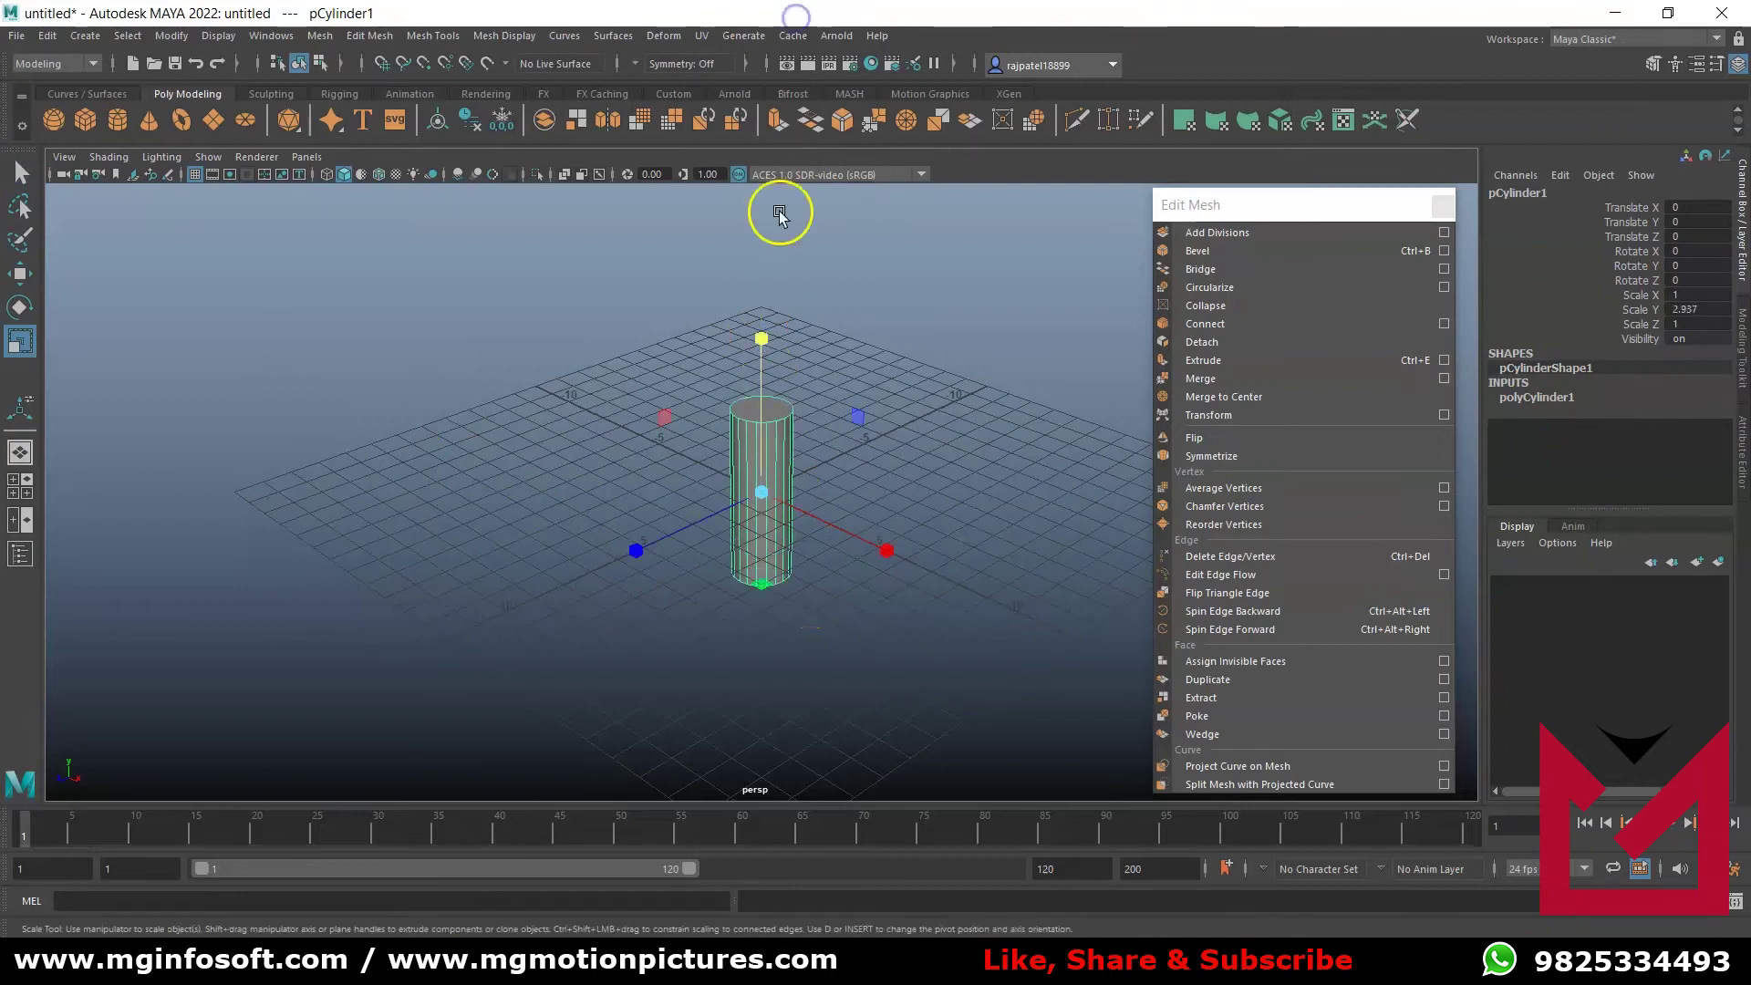
left_click_drag(765, 344, 754, 227)
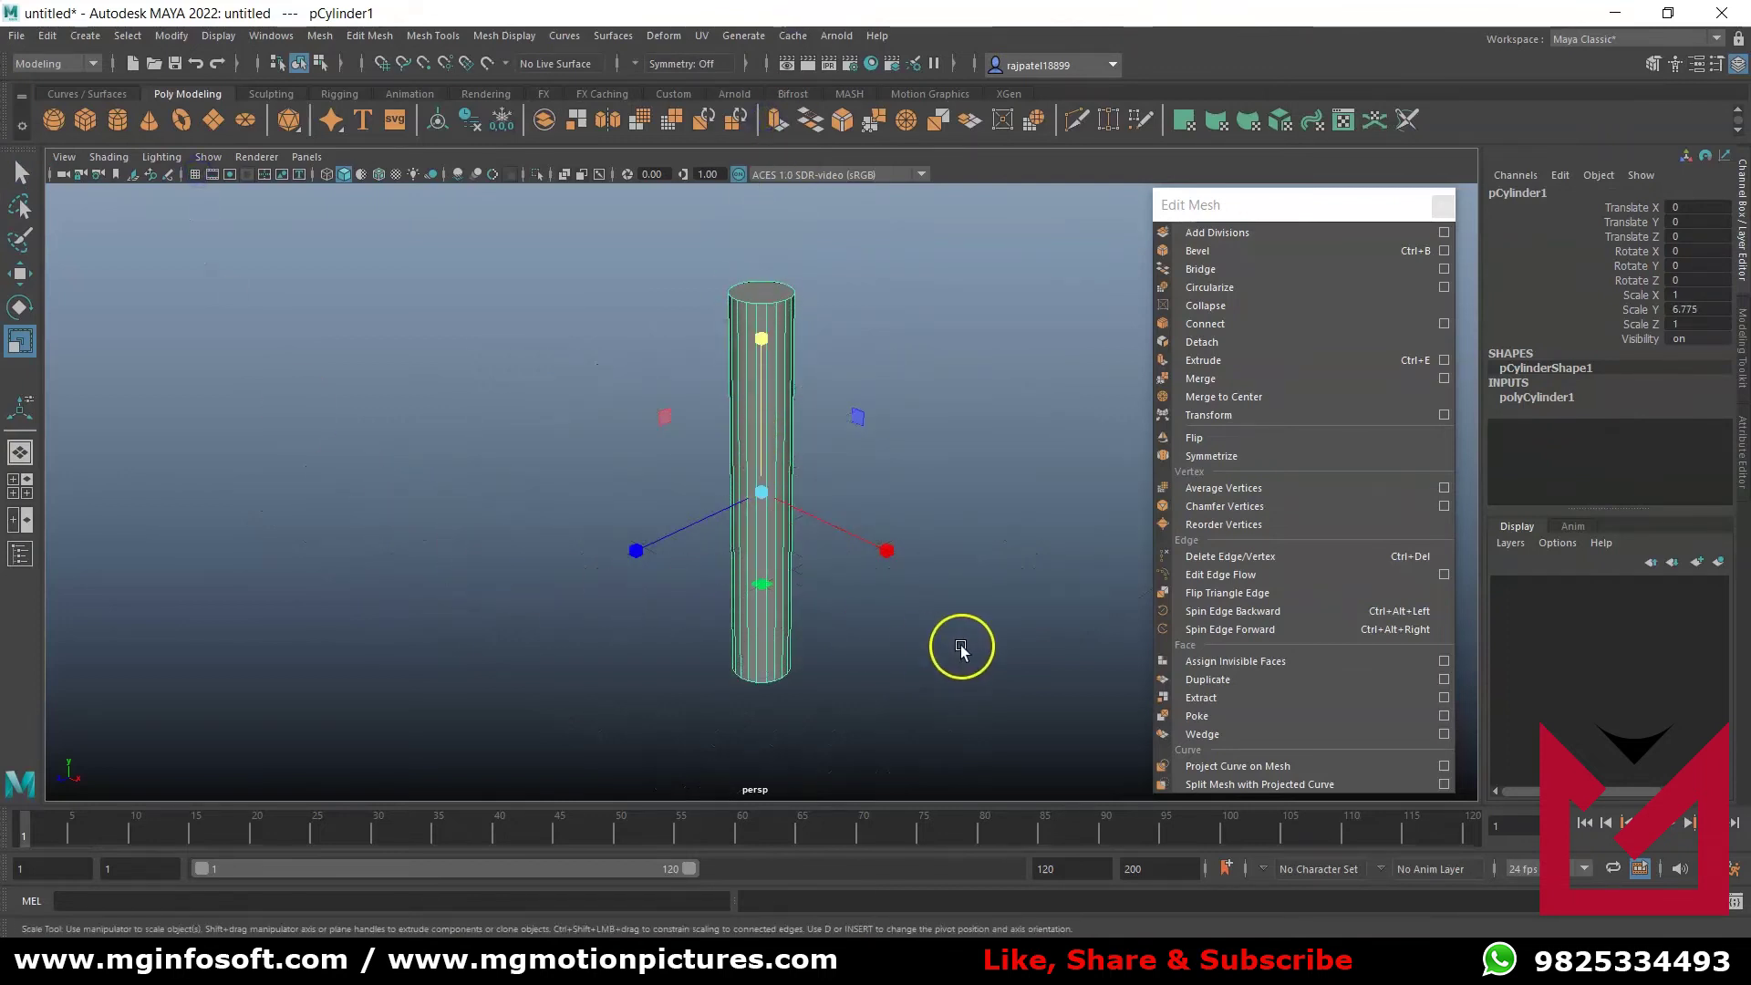
left_click_drag(989, 634, 729, 613, "alt")
middle_click_drag(730, 613, 684, 617, "alt")
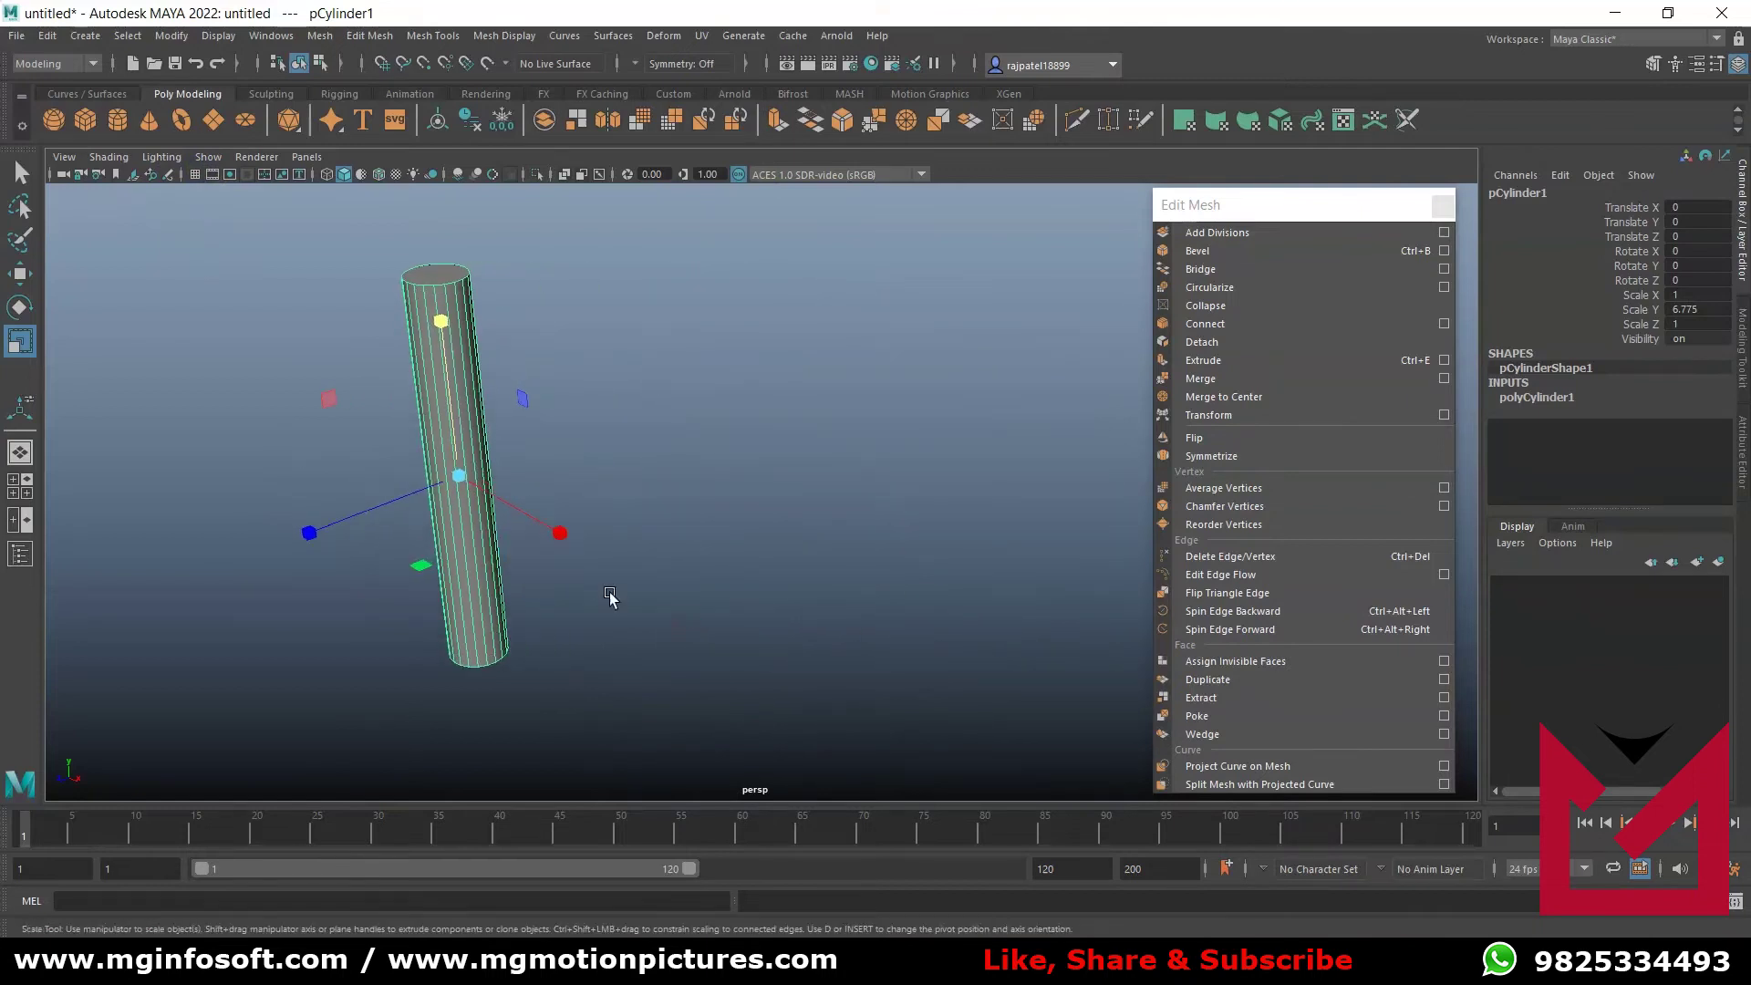
- Duplicate the cylinder and set the copy's Z rotation to -90
key("ctrl+d")
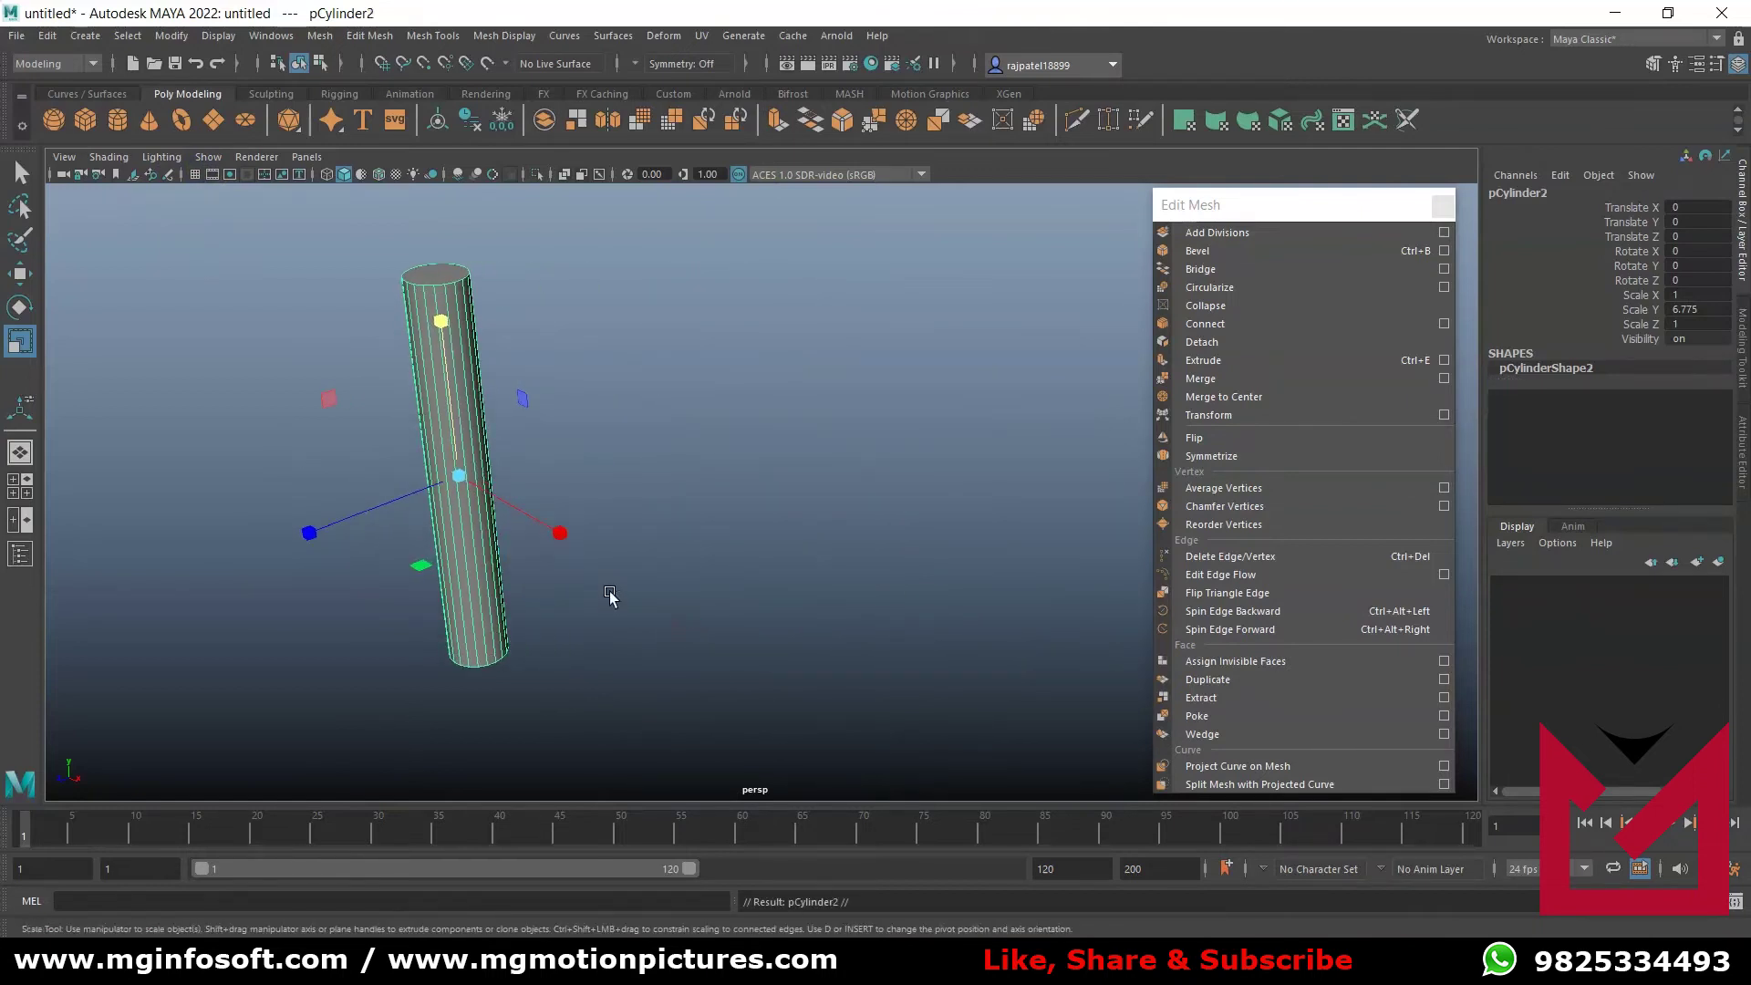
key("e")
left_click_drag(528, 438, 734, 517)
double_click(1688, 281)
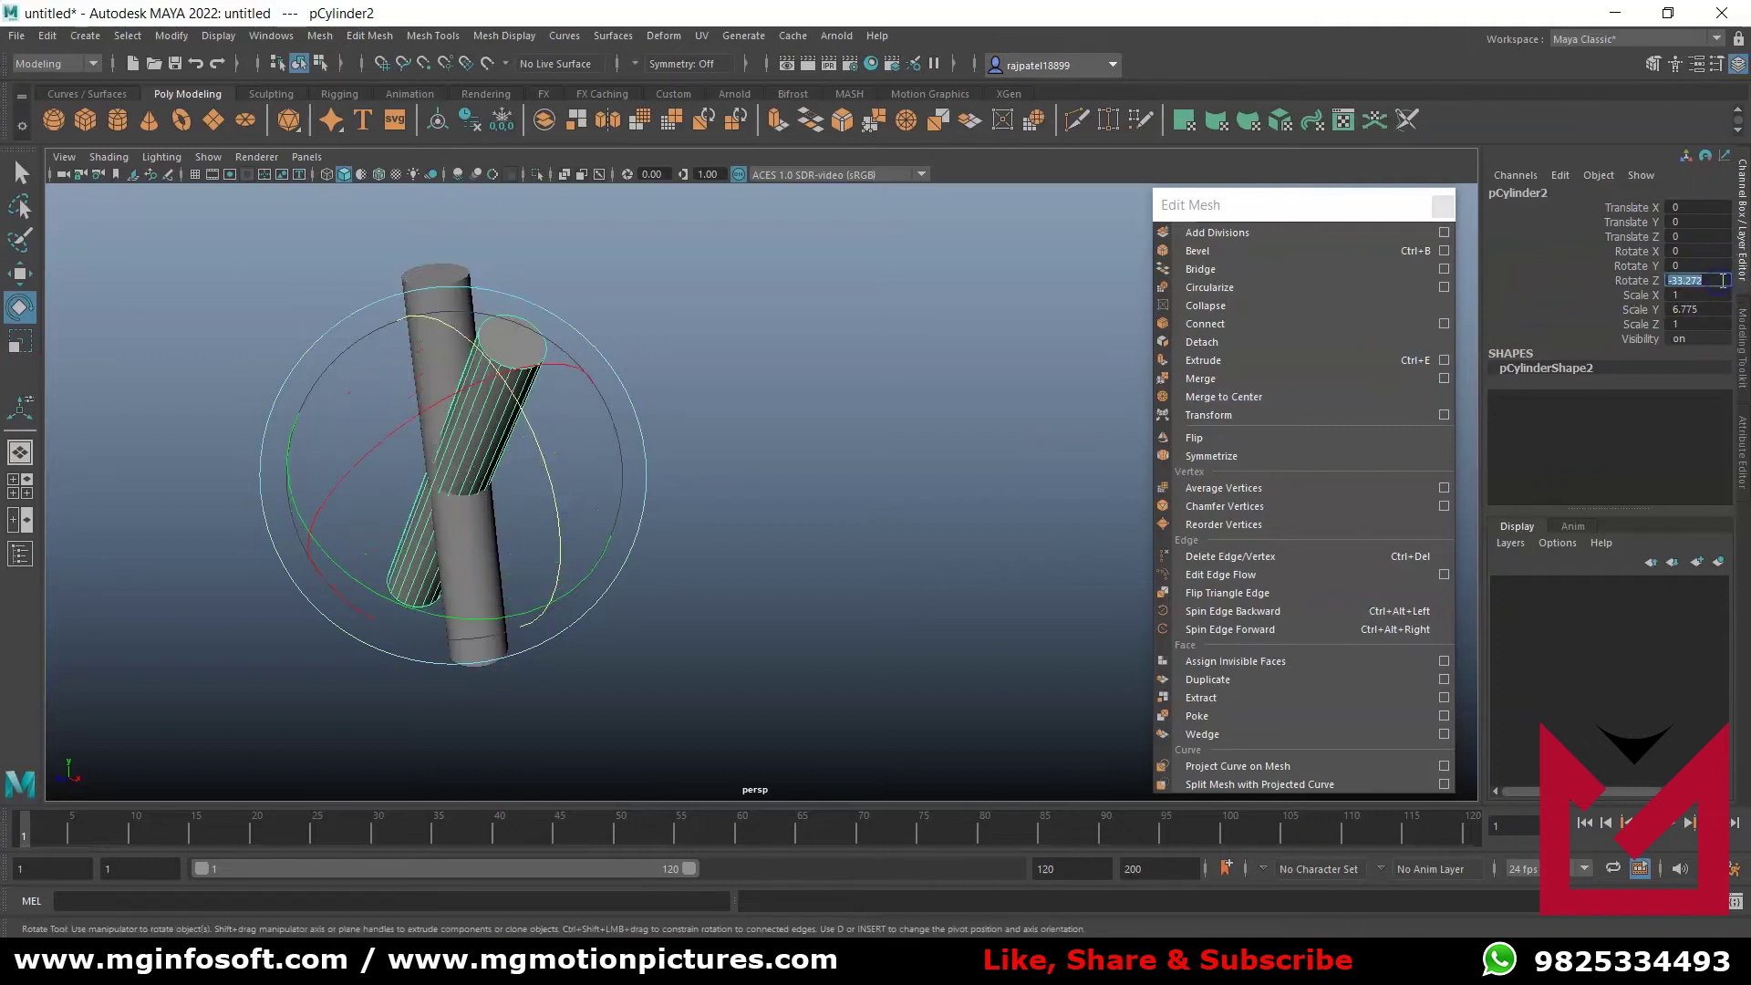
key("Return")
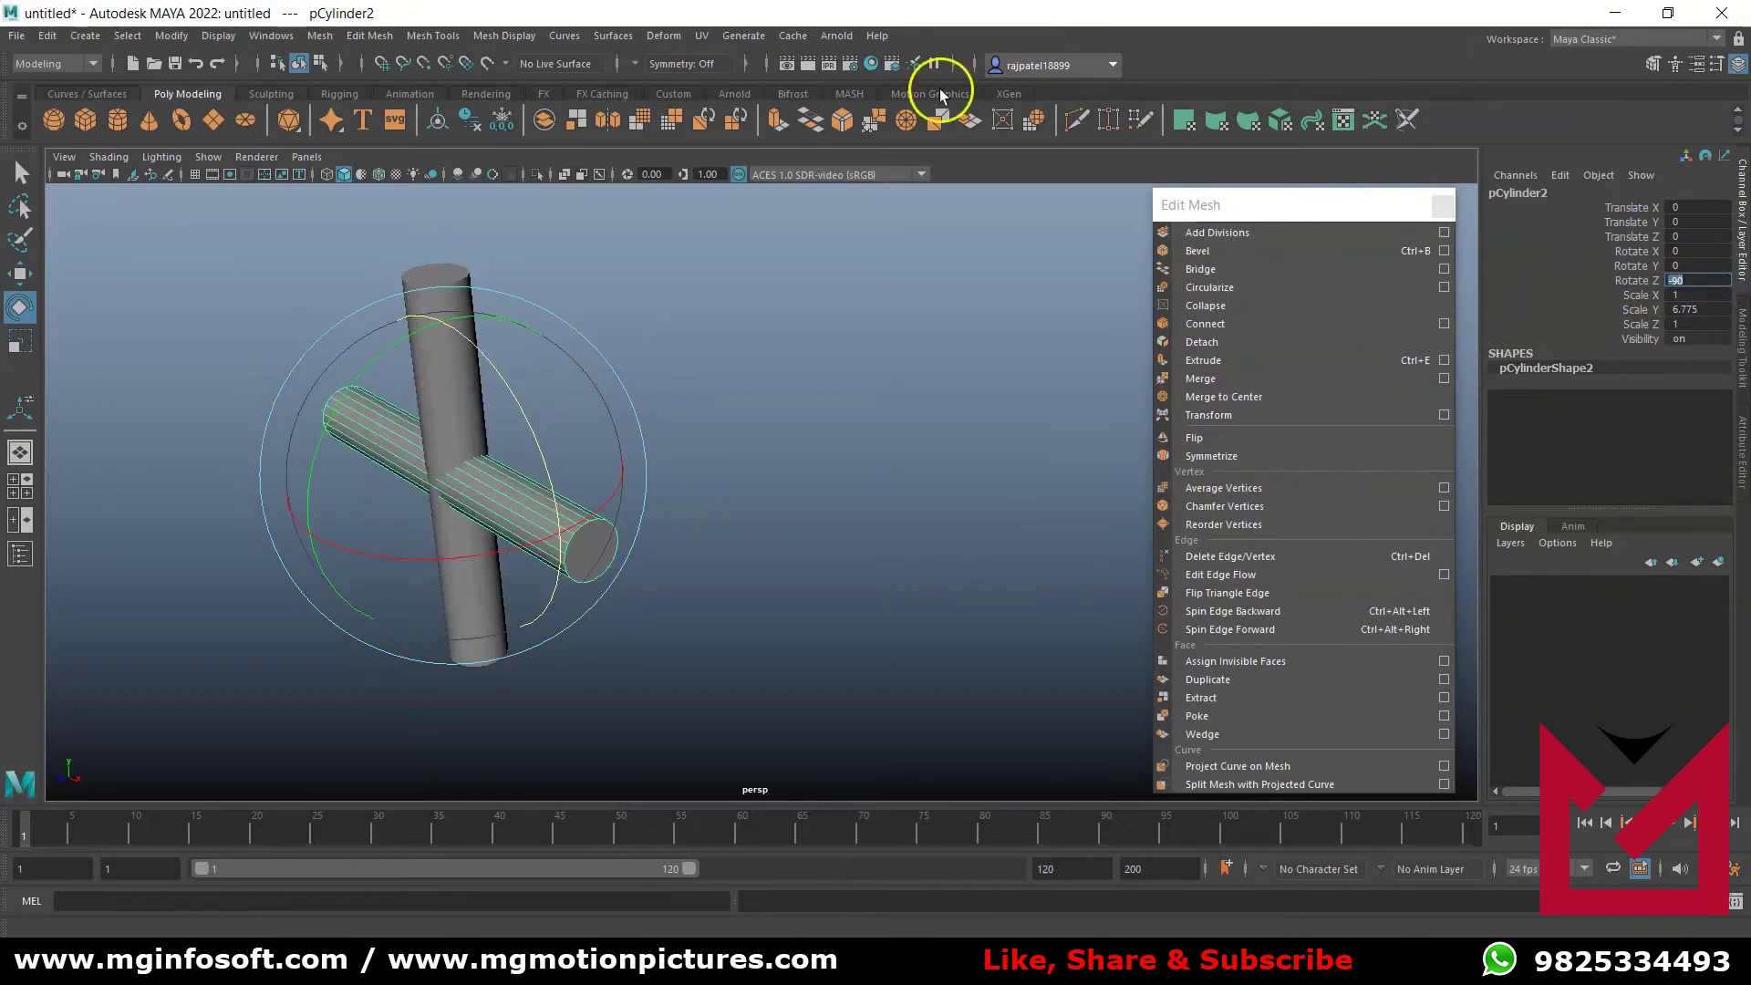
- Move the horizontal cylinder up and away from the vertical one, to about X 11.02 and Y 9.4
key("w")
left_click_drag(512, 506, 821, 648)
left_click_drag(701, 713, 732, 460)
right_click_drag(613, 579, 731, 583, "alt")
left_click_drag(939, 438, 938, 404)
left_click_drag(762, 528, 542, 361, "alt")
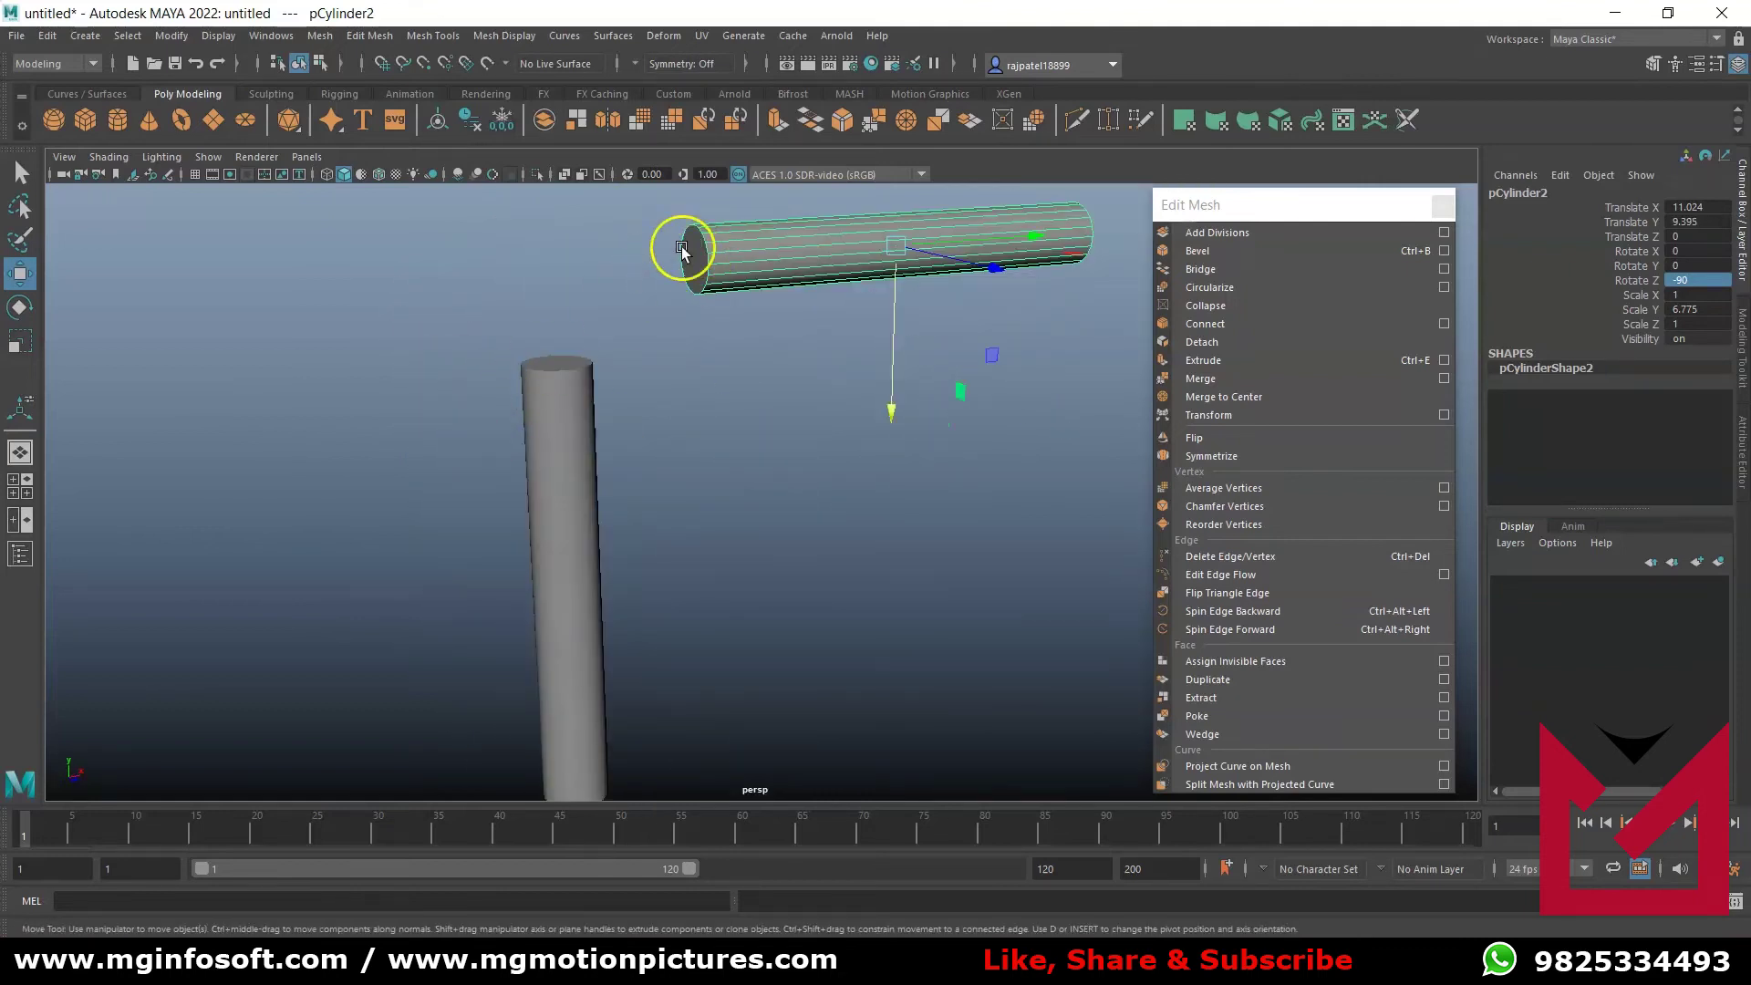
- Select both the horizontal and vertical cylinders and combine them into one mesh
left_click_drag(239, 522, 566, 535, "alt")
right_click_drag(566, 535, 654, 430, "alt")
left_click_drag(655, 430, 665, 461, "alt")
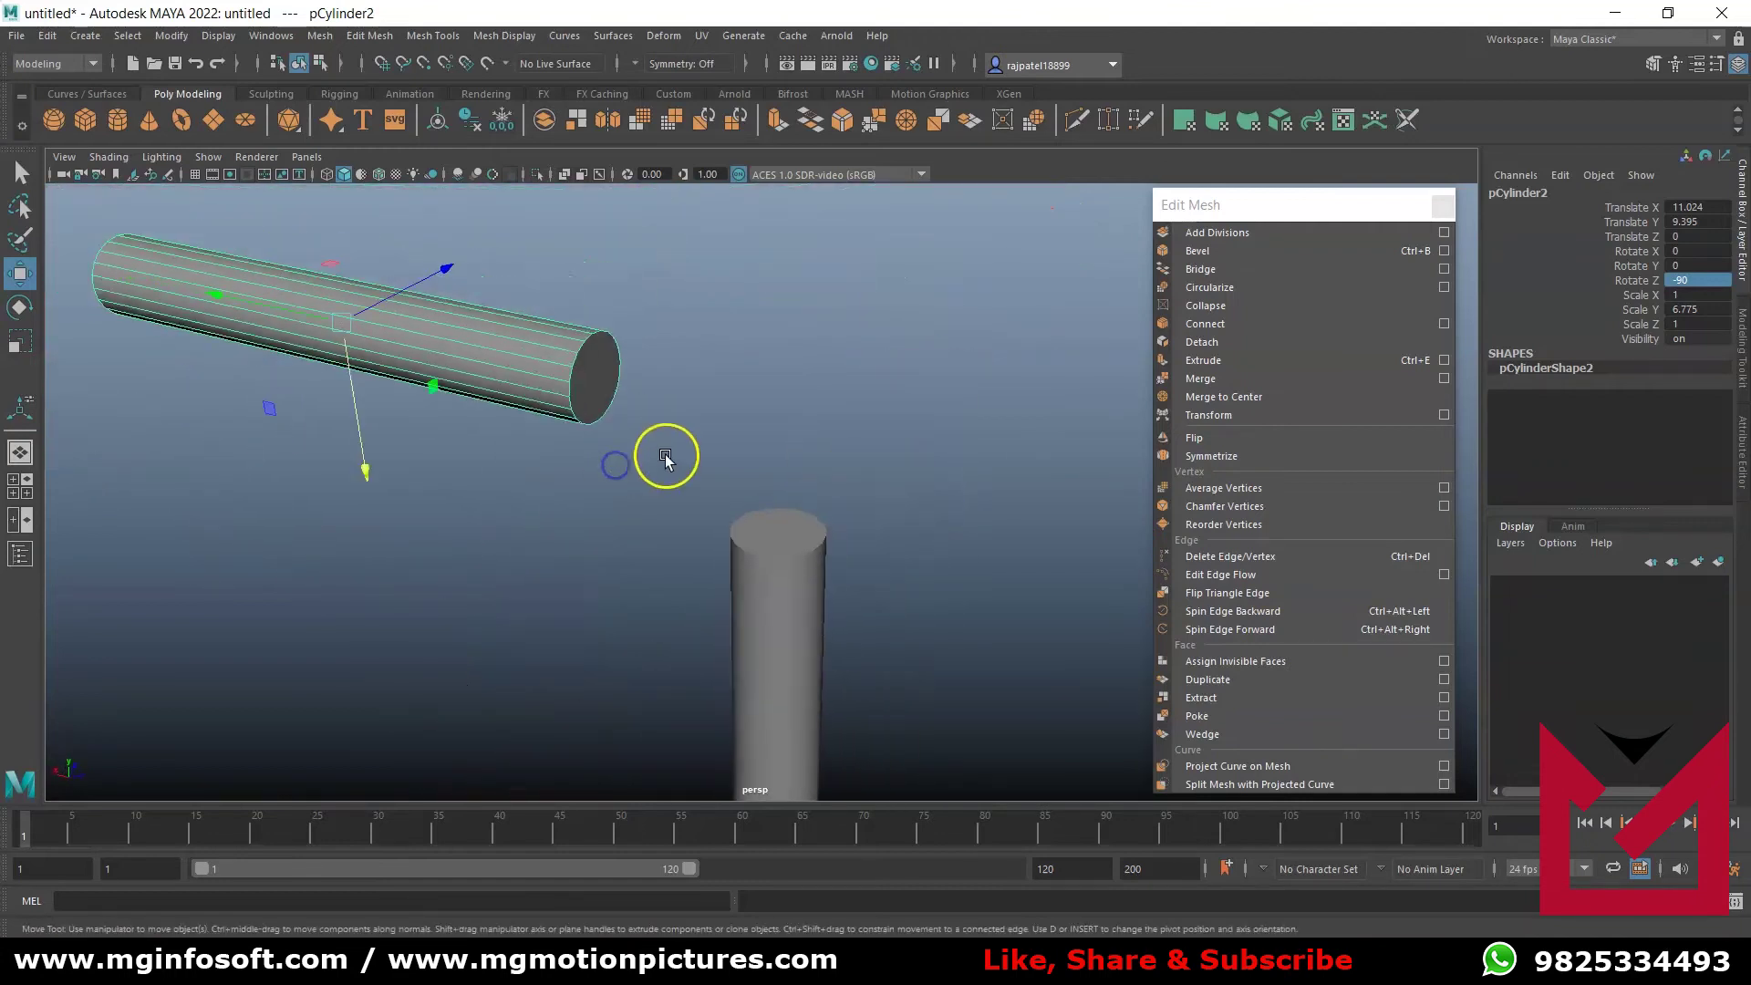
left_click_drag(489, 263, 821, 685)
left_click(478, 130)
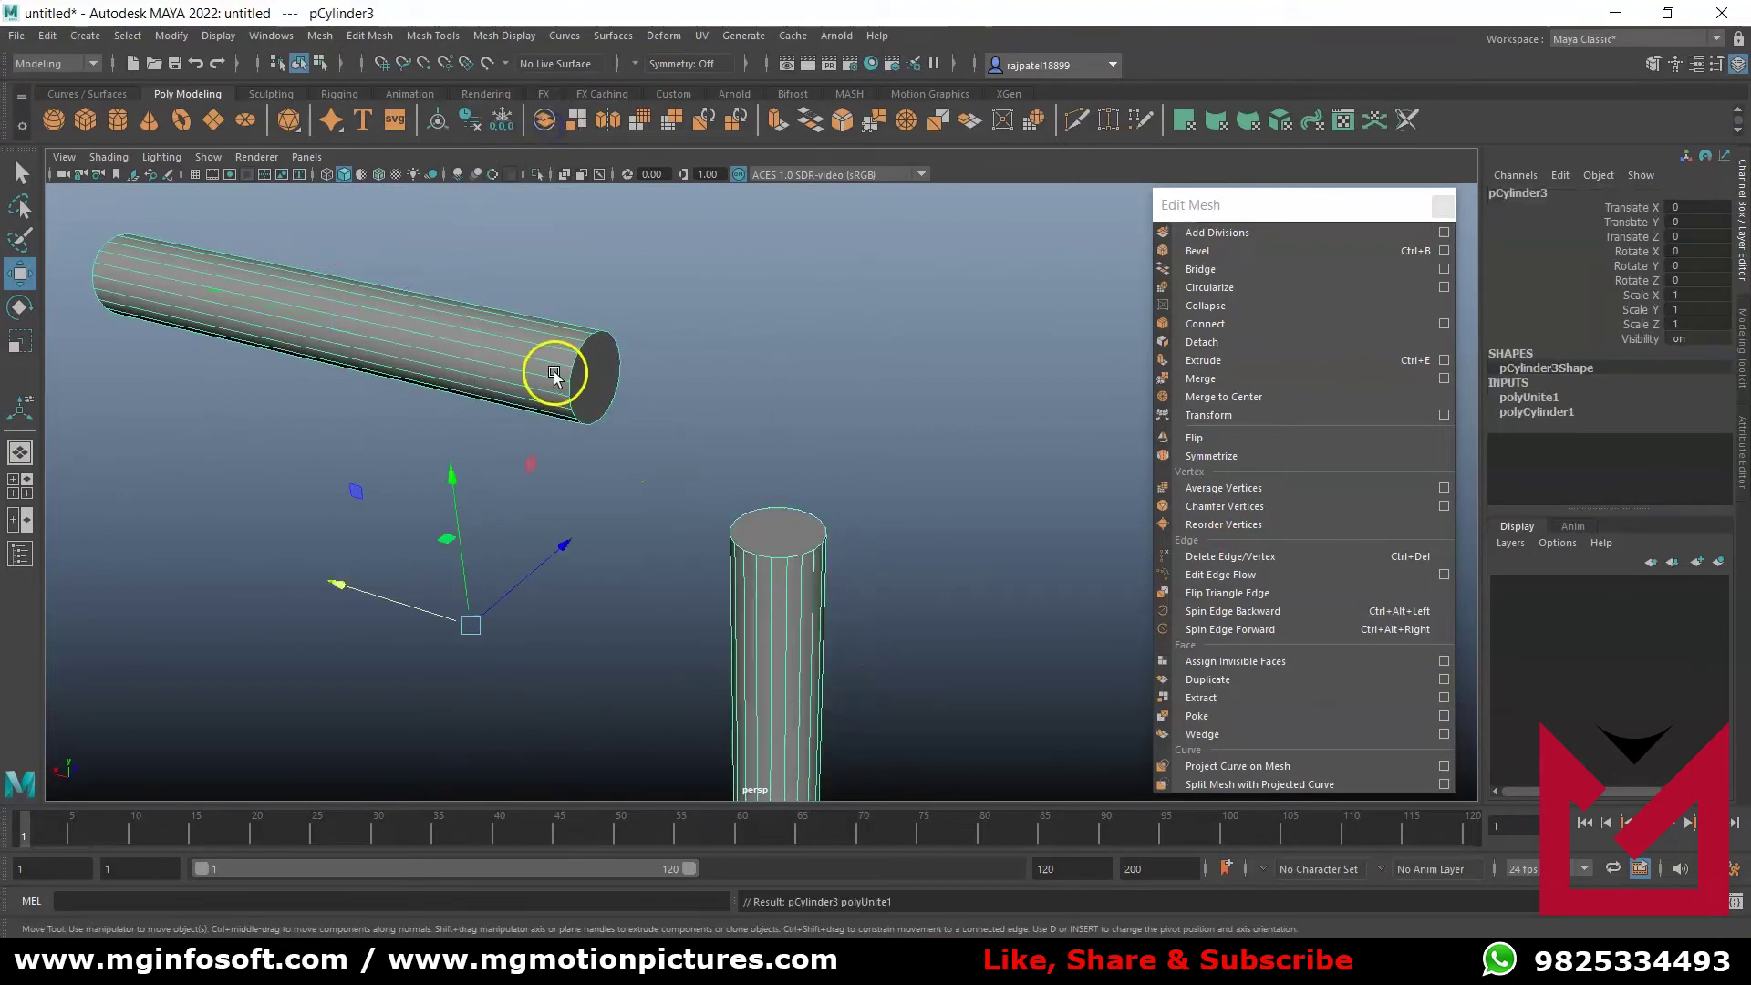
- Bridge the horizontal cylinder's near end face to the vertical cylinder's top face
right_click_drag(771, 463, 776, 518)
left_click(606, 390)
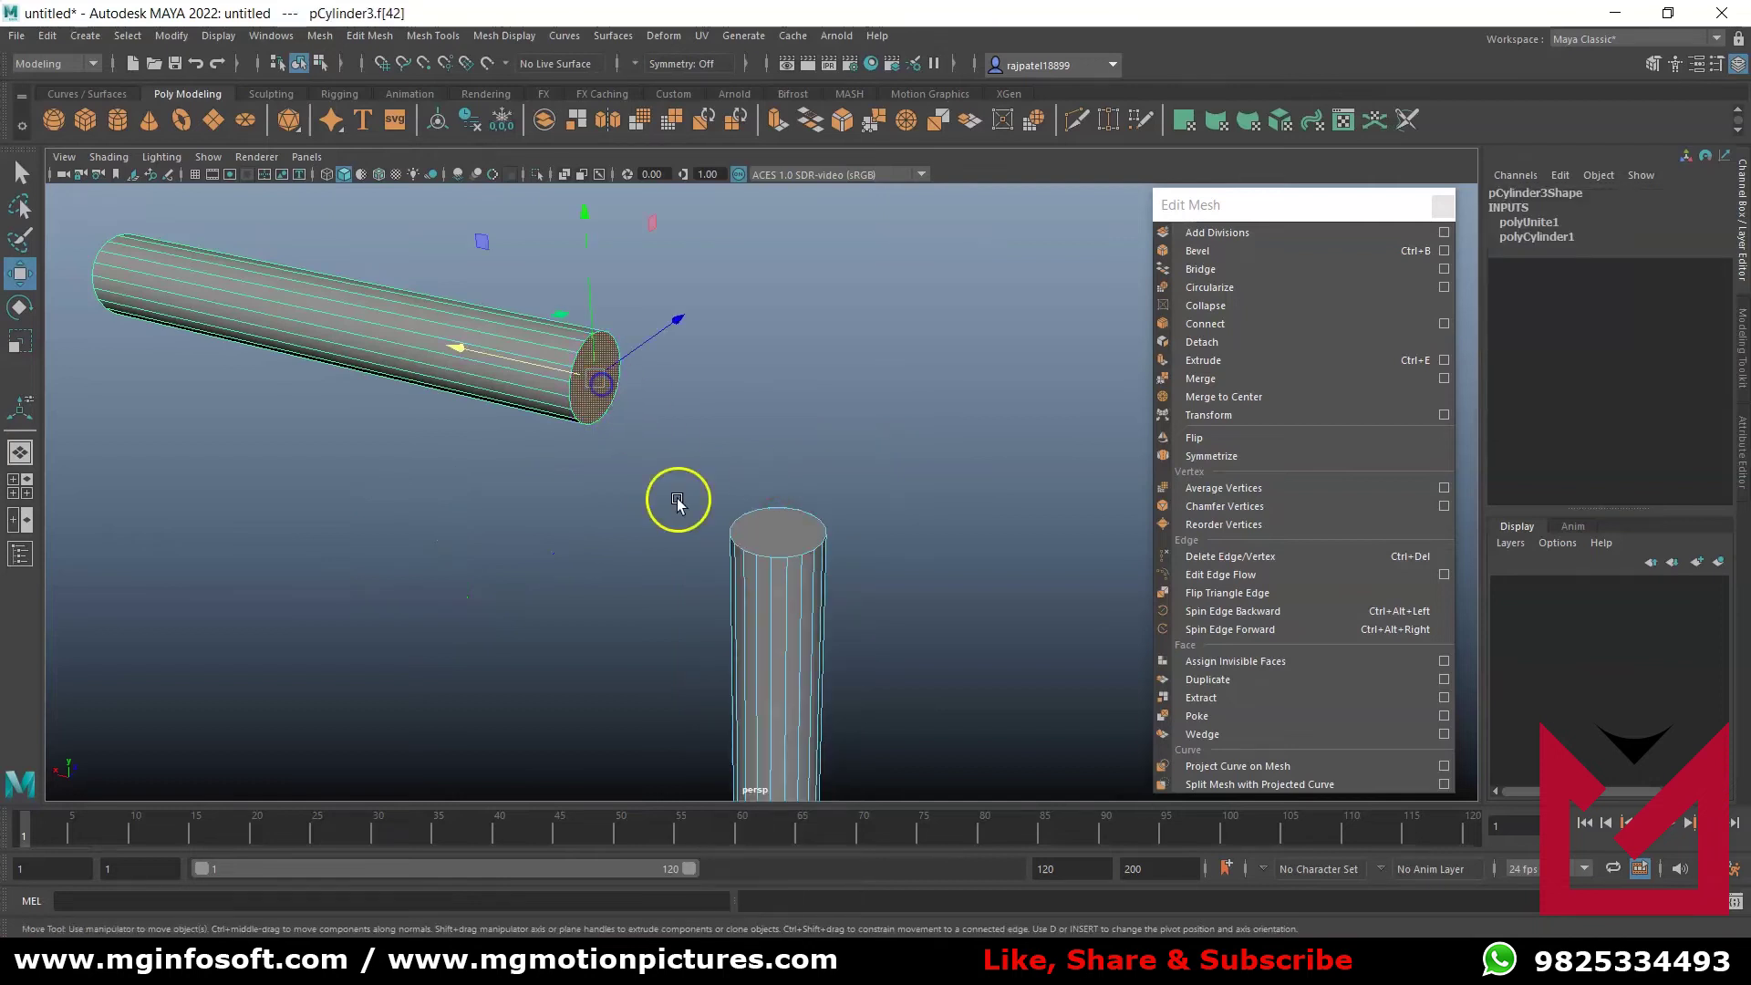
left_click(783, 524, "shift")
left_click(1249, 266)
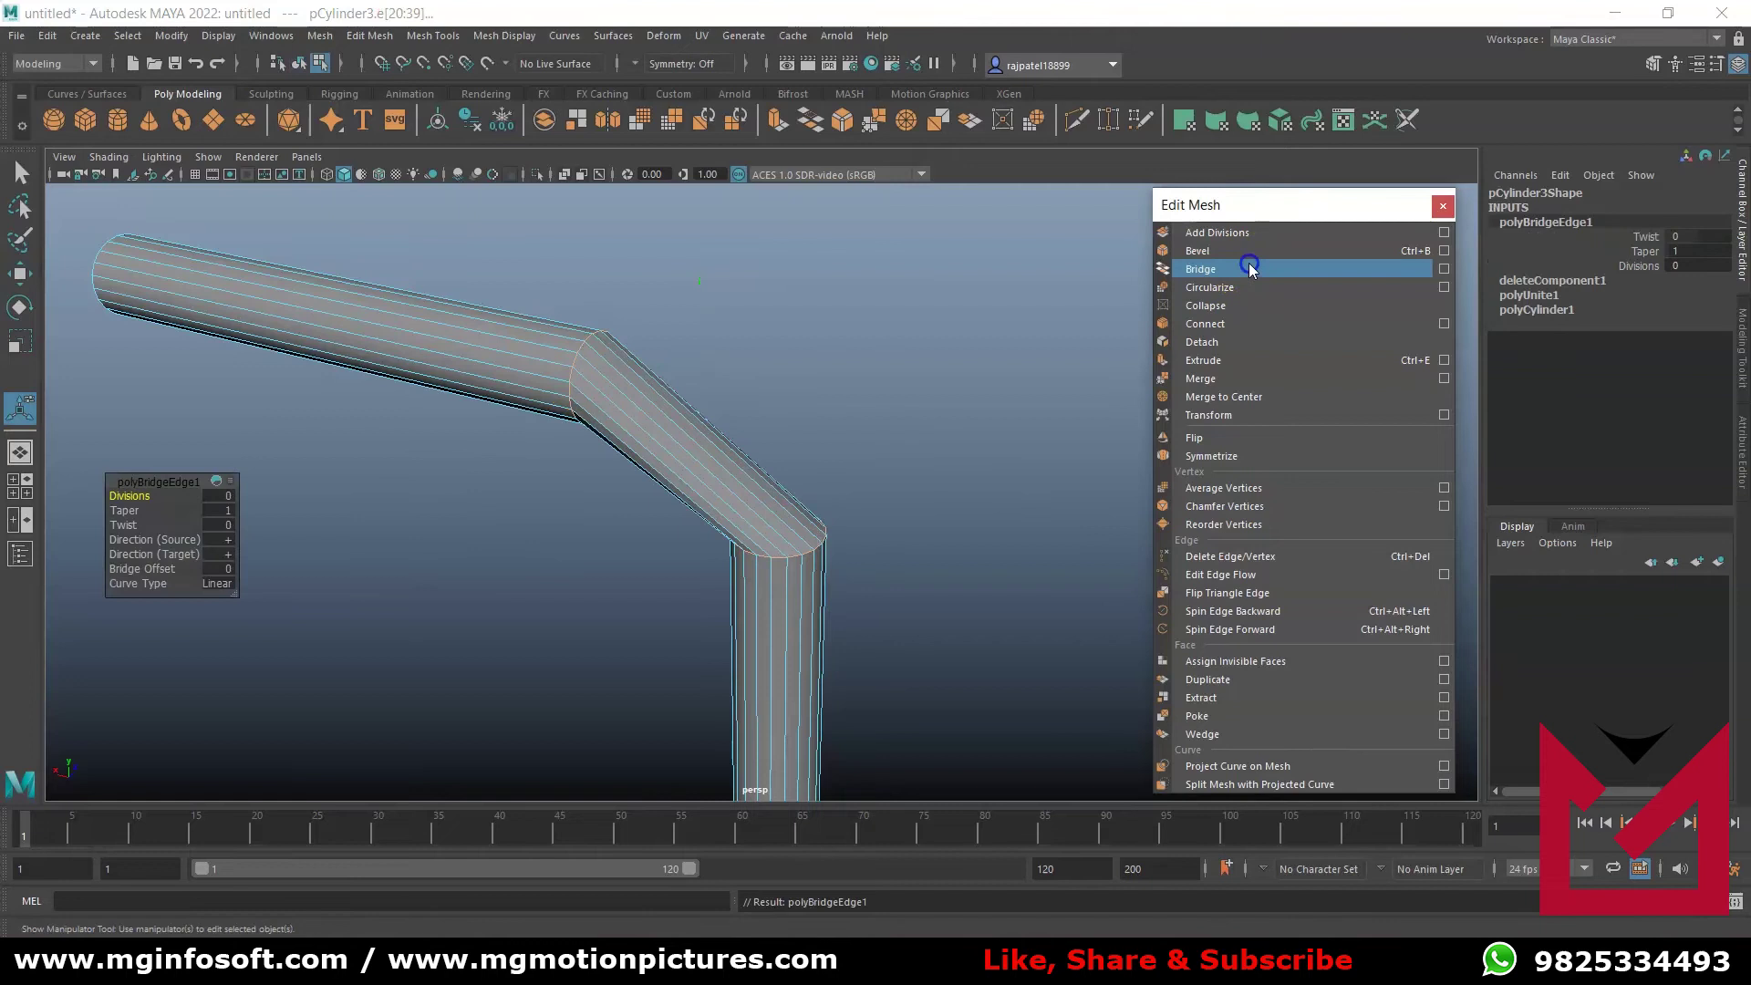
- Set the bridge to 10 divisions with the Blend curve type
left_click_drag(594, 664, 595, 621, "alt")
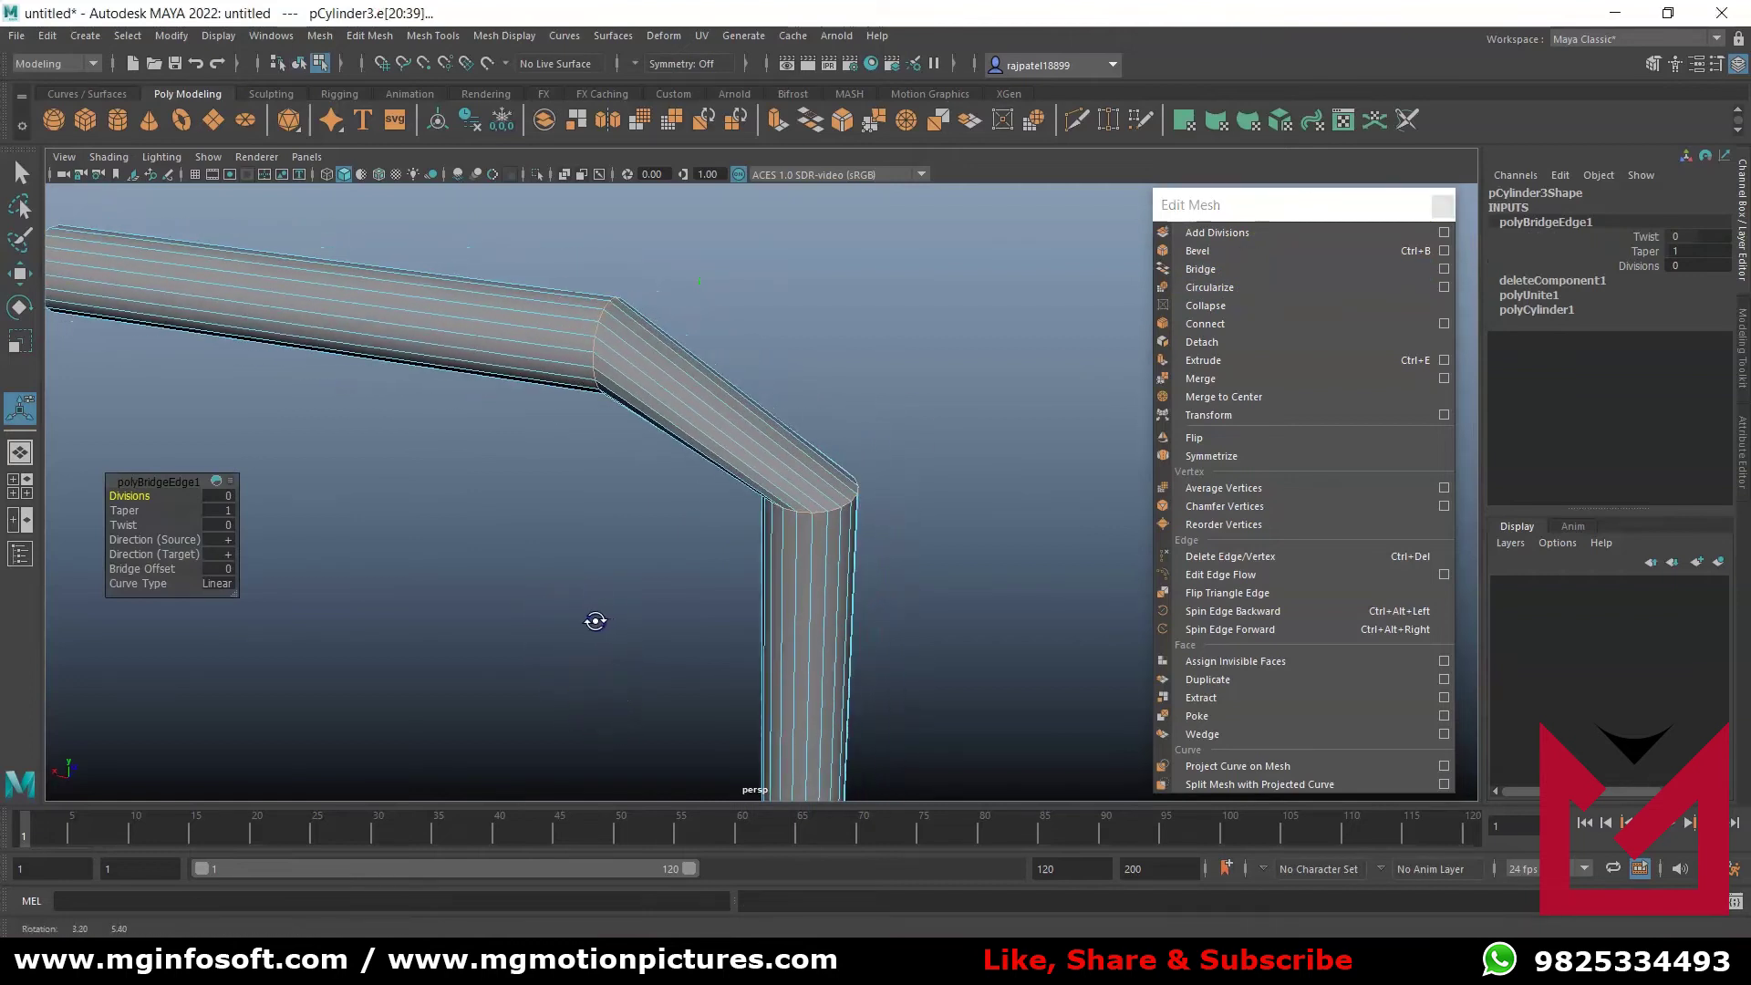
left_click_drag(143, 497, 158, 497)
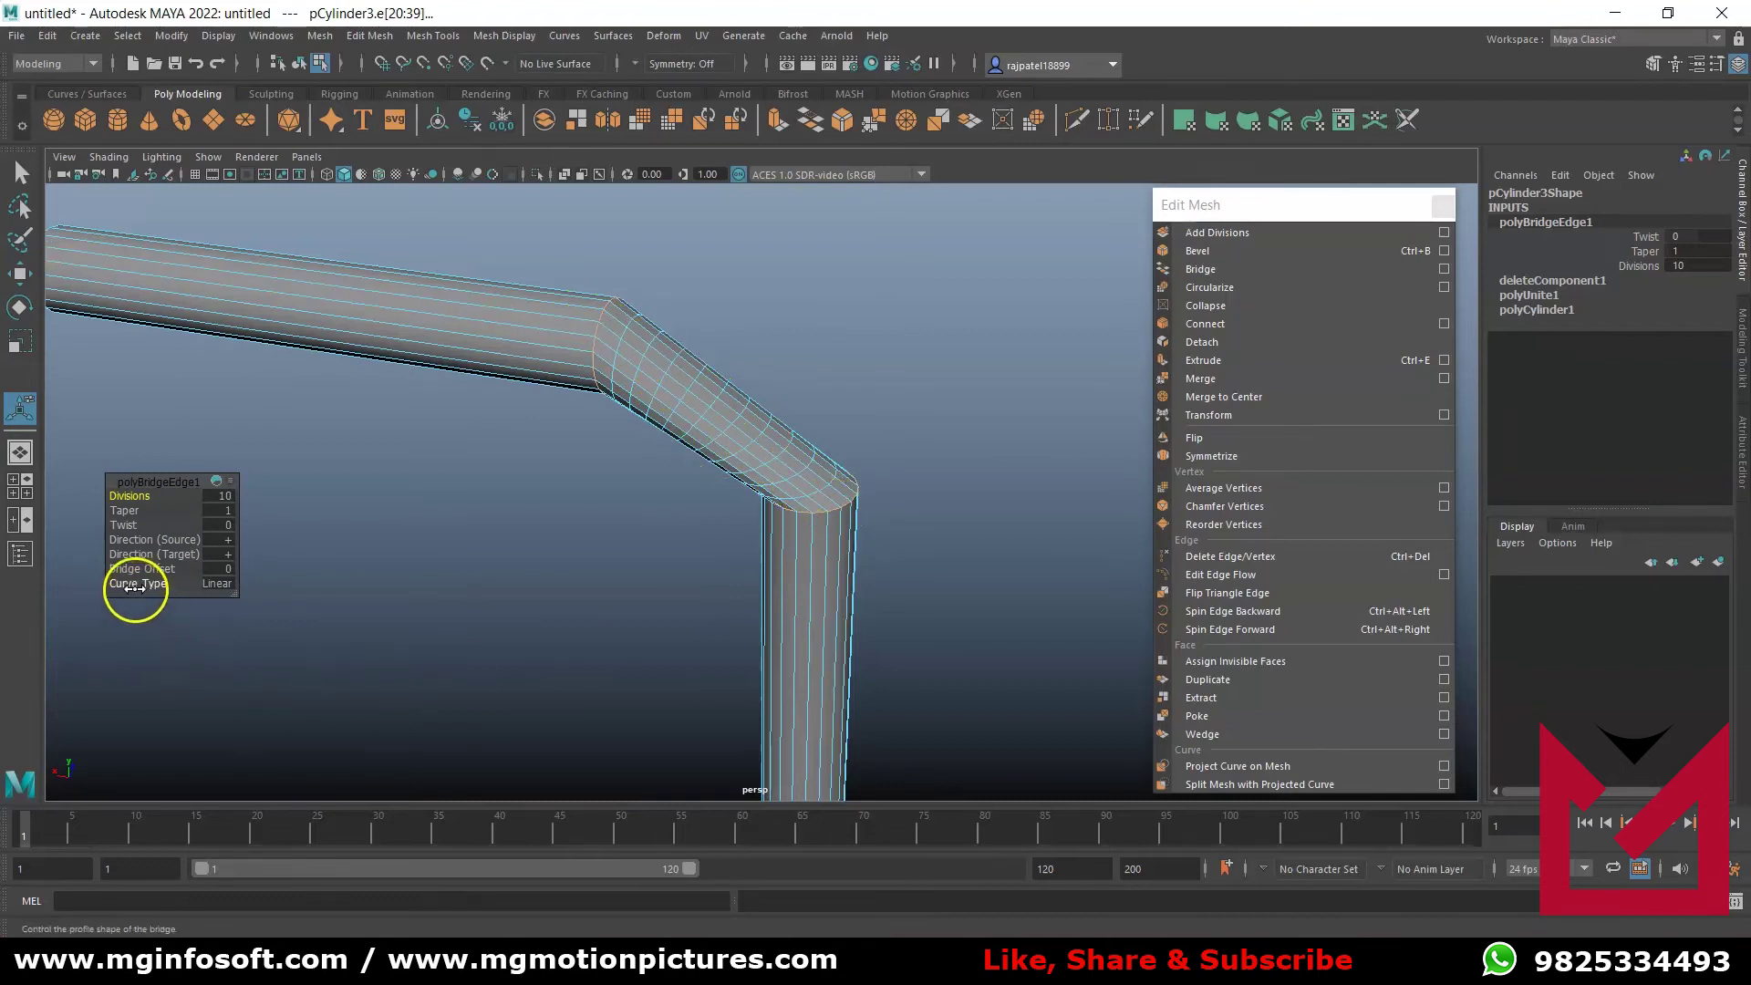
left_click(226, 588)
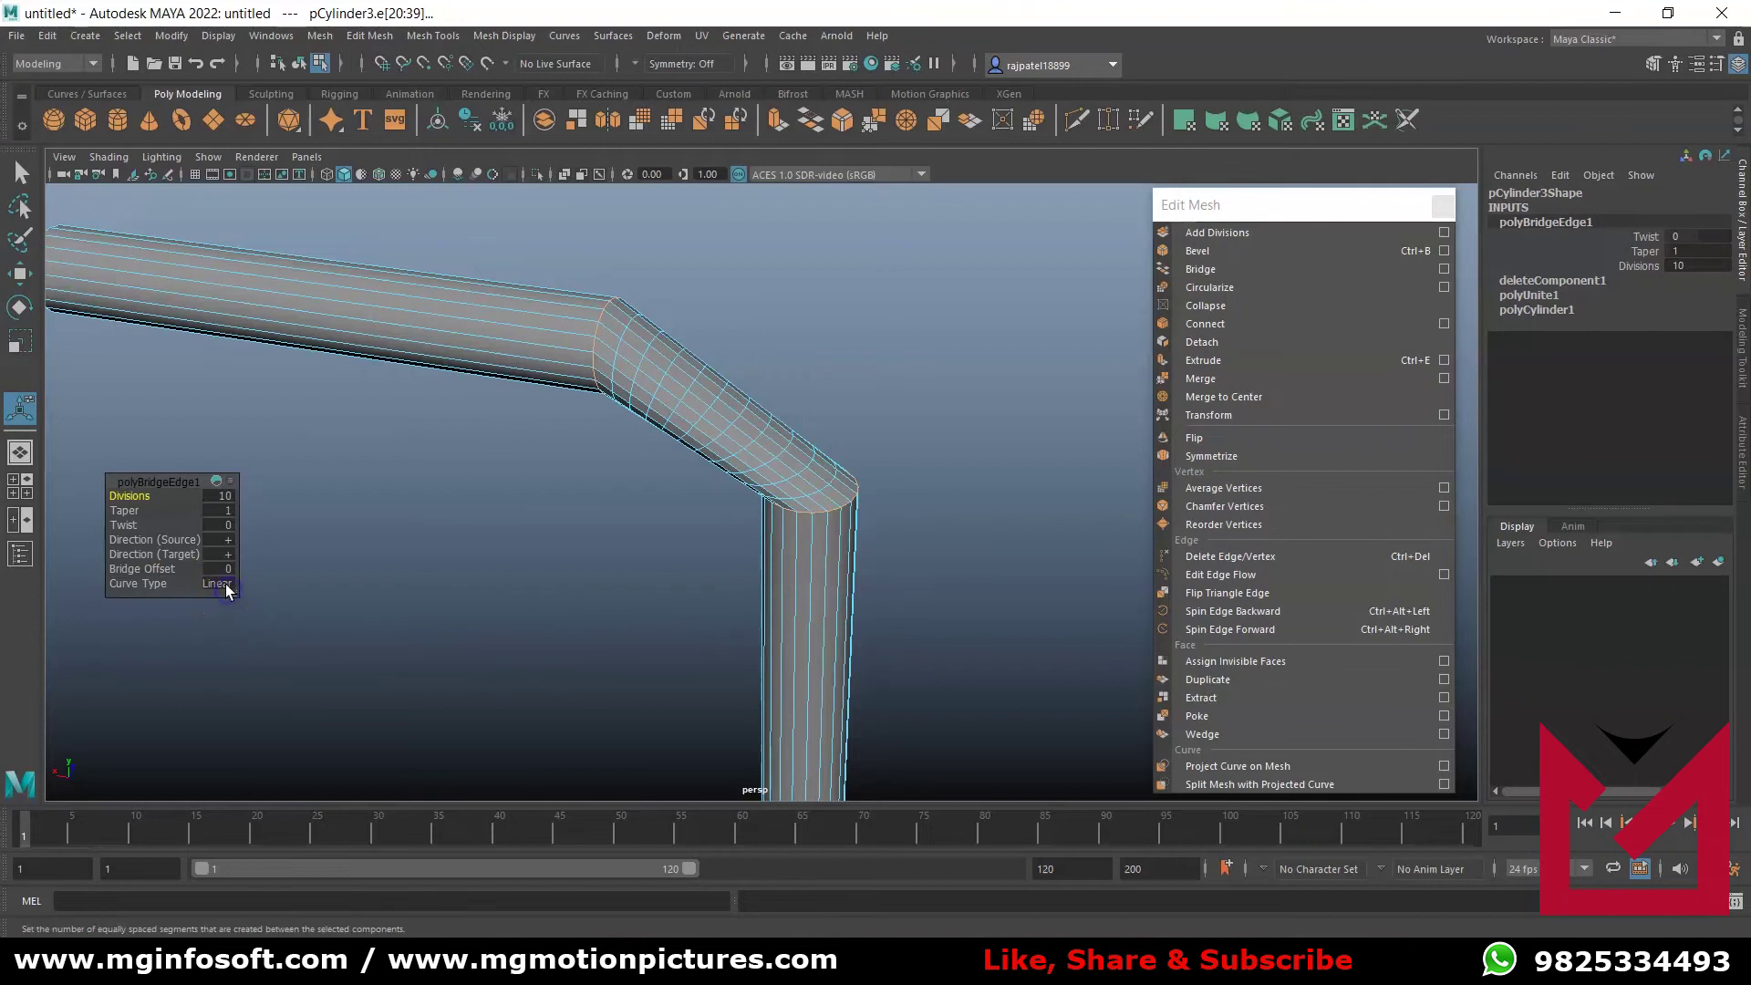
left_click(278, 616)
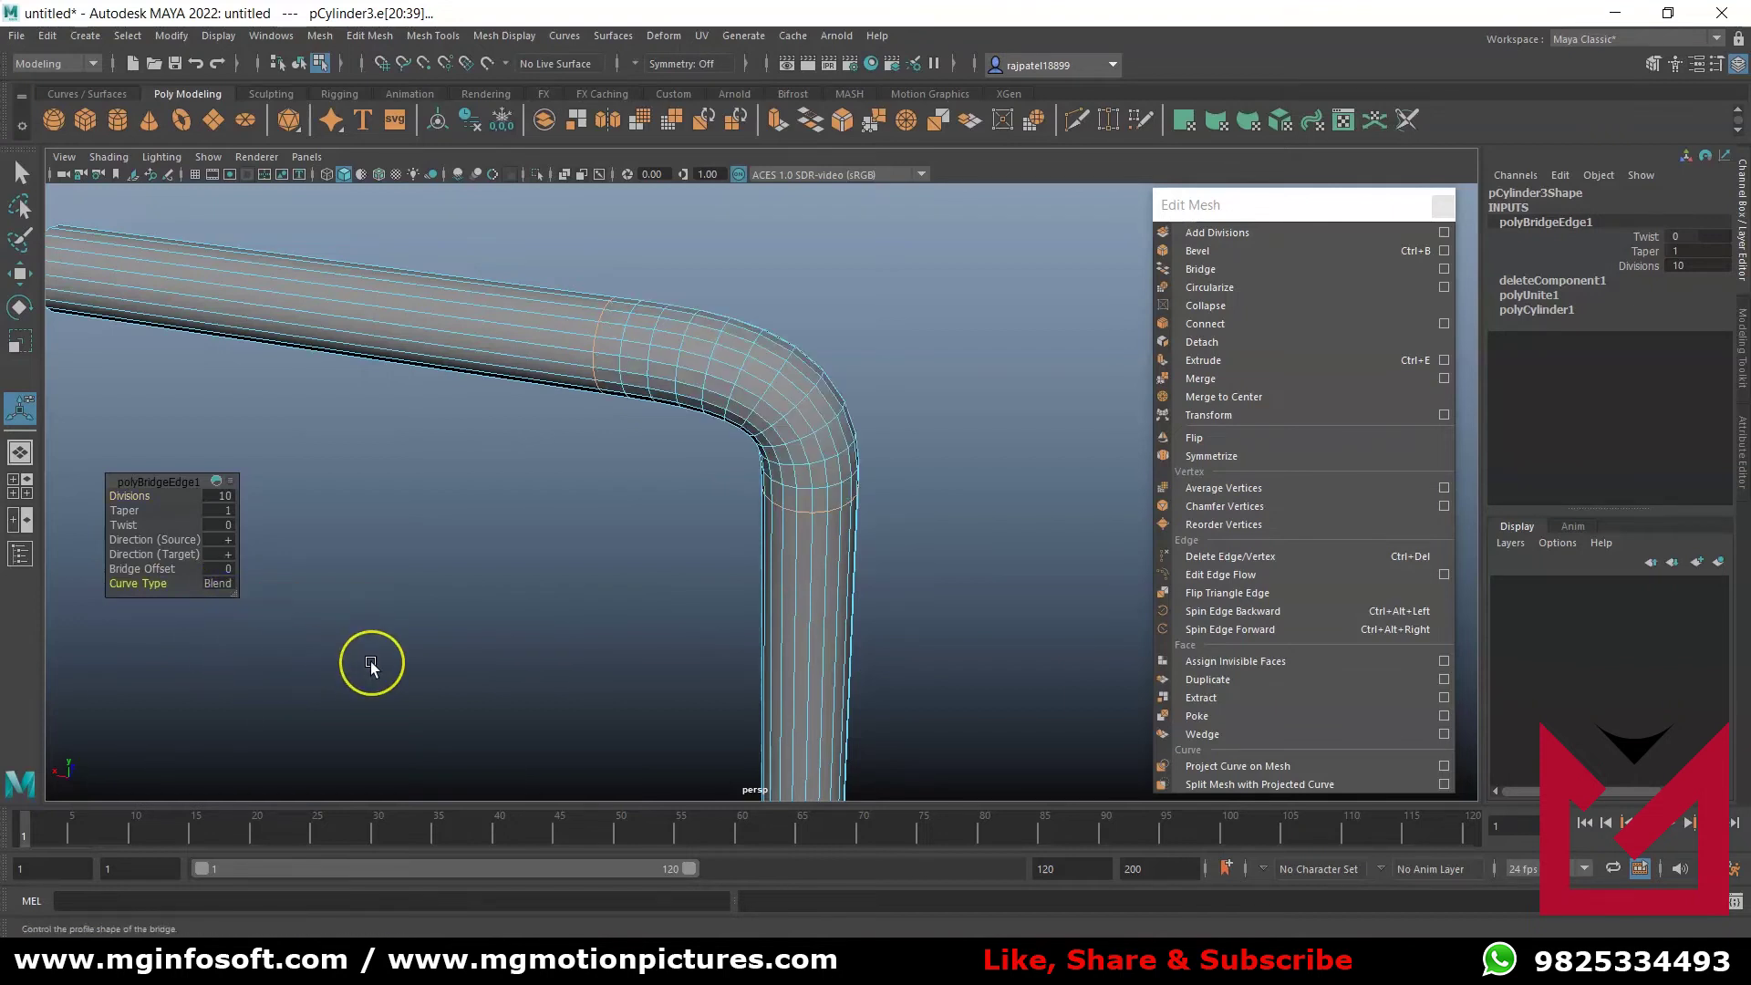
- Raise the bridge's divisions to 39, try a taper of 2.4, and set the taper back to 1
left_click_drag(135, 498, 394, 526)
left_click_drag(136, 514, 206, 518)
type("1")
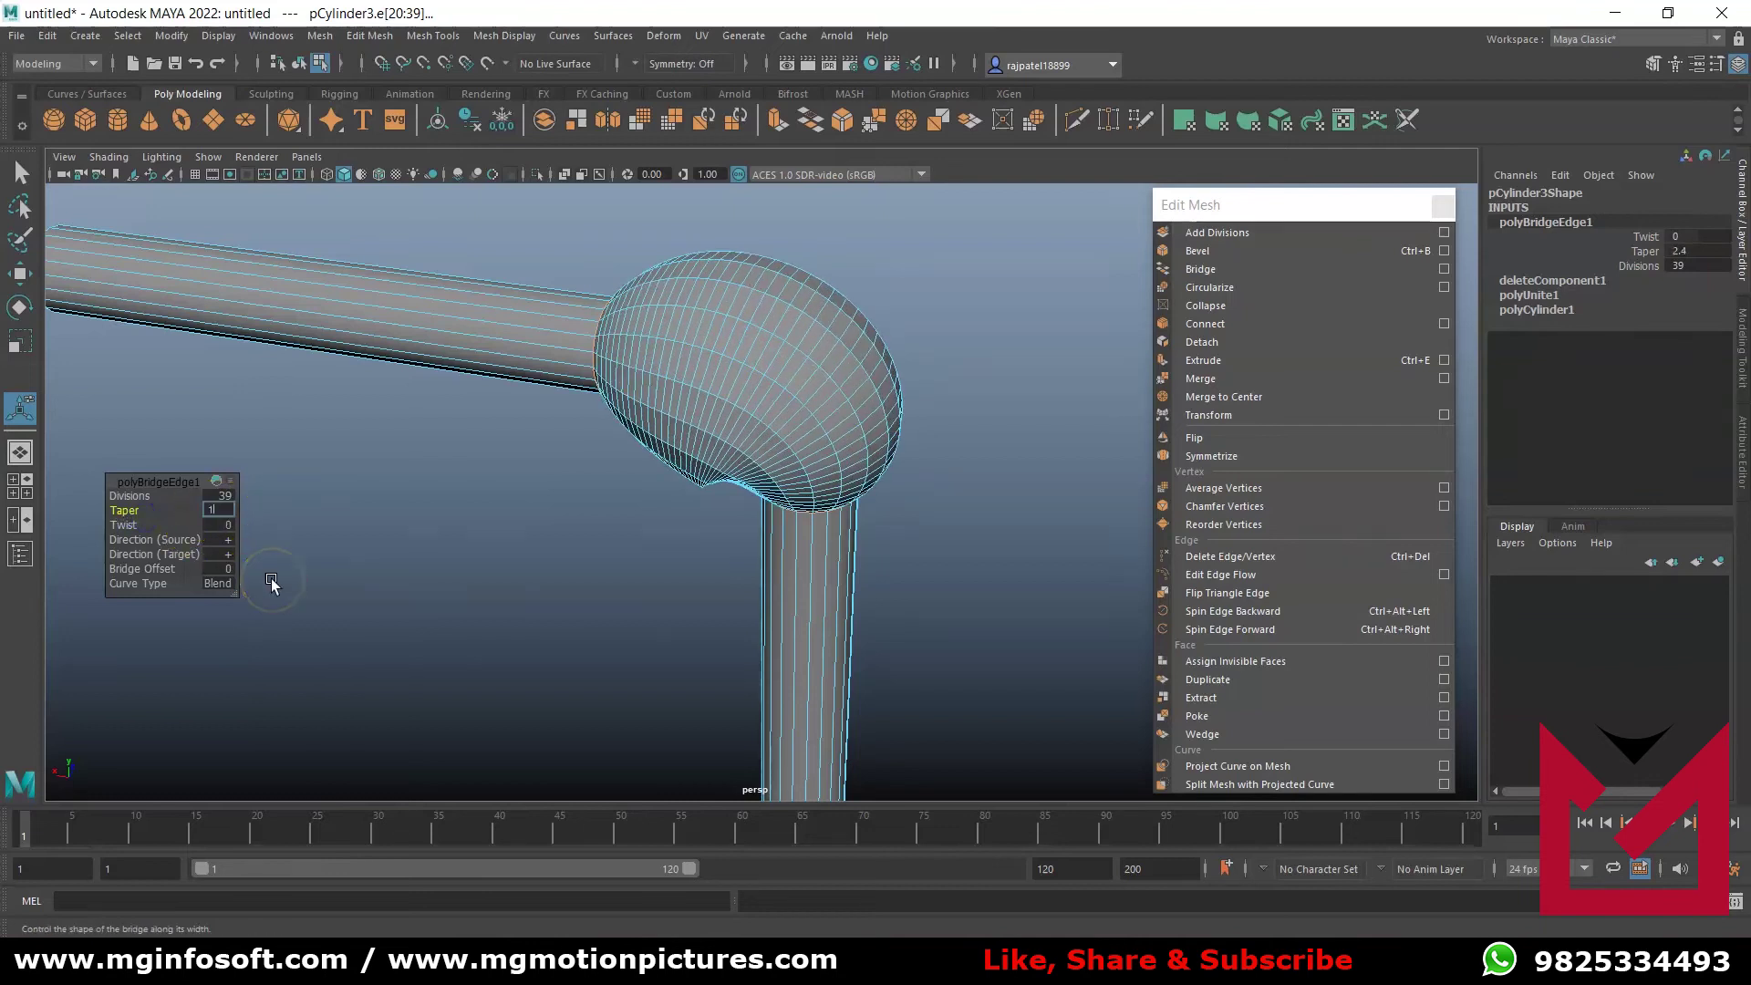
key("Return")
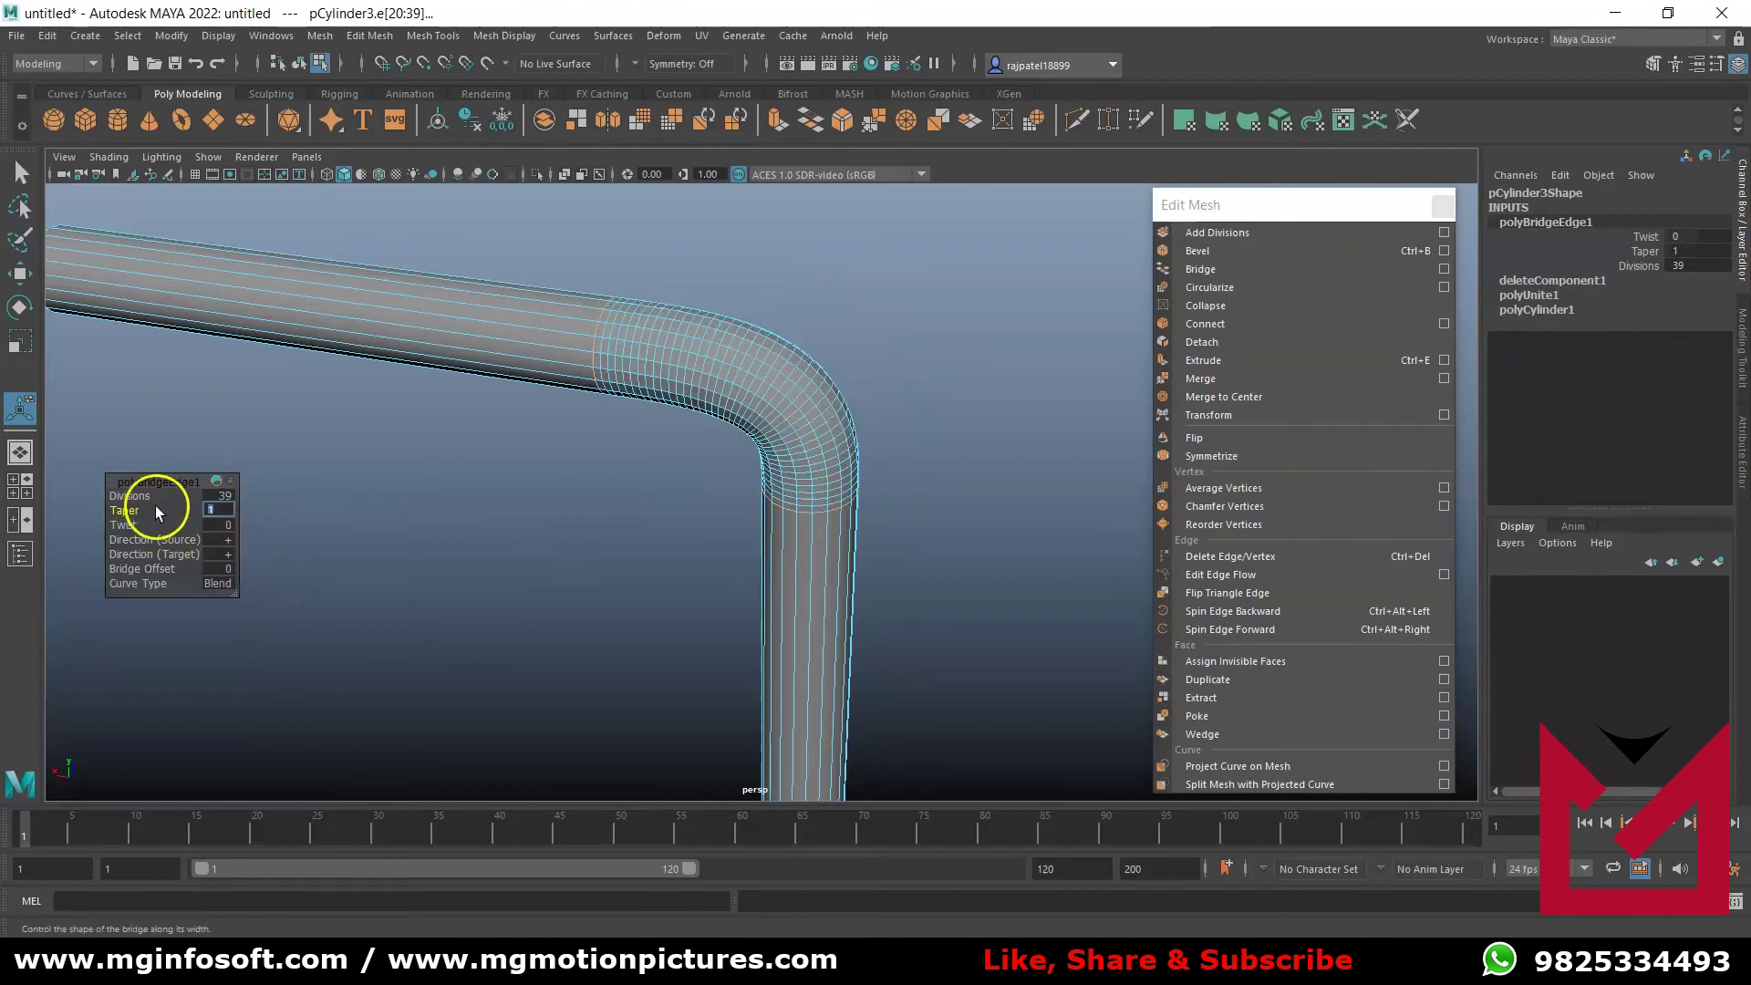
- Try a twist of 3.438 on the bridge, and reset the twist to 0
left_click_drag(125, 524, 128, 525)
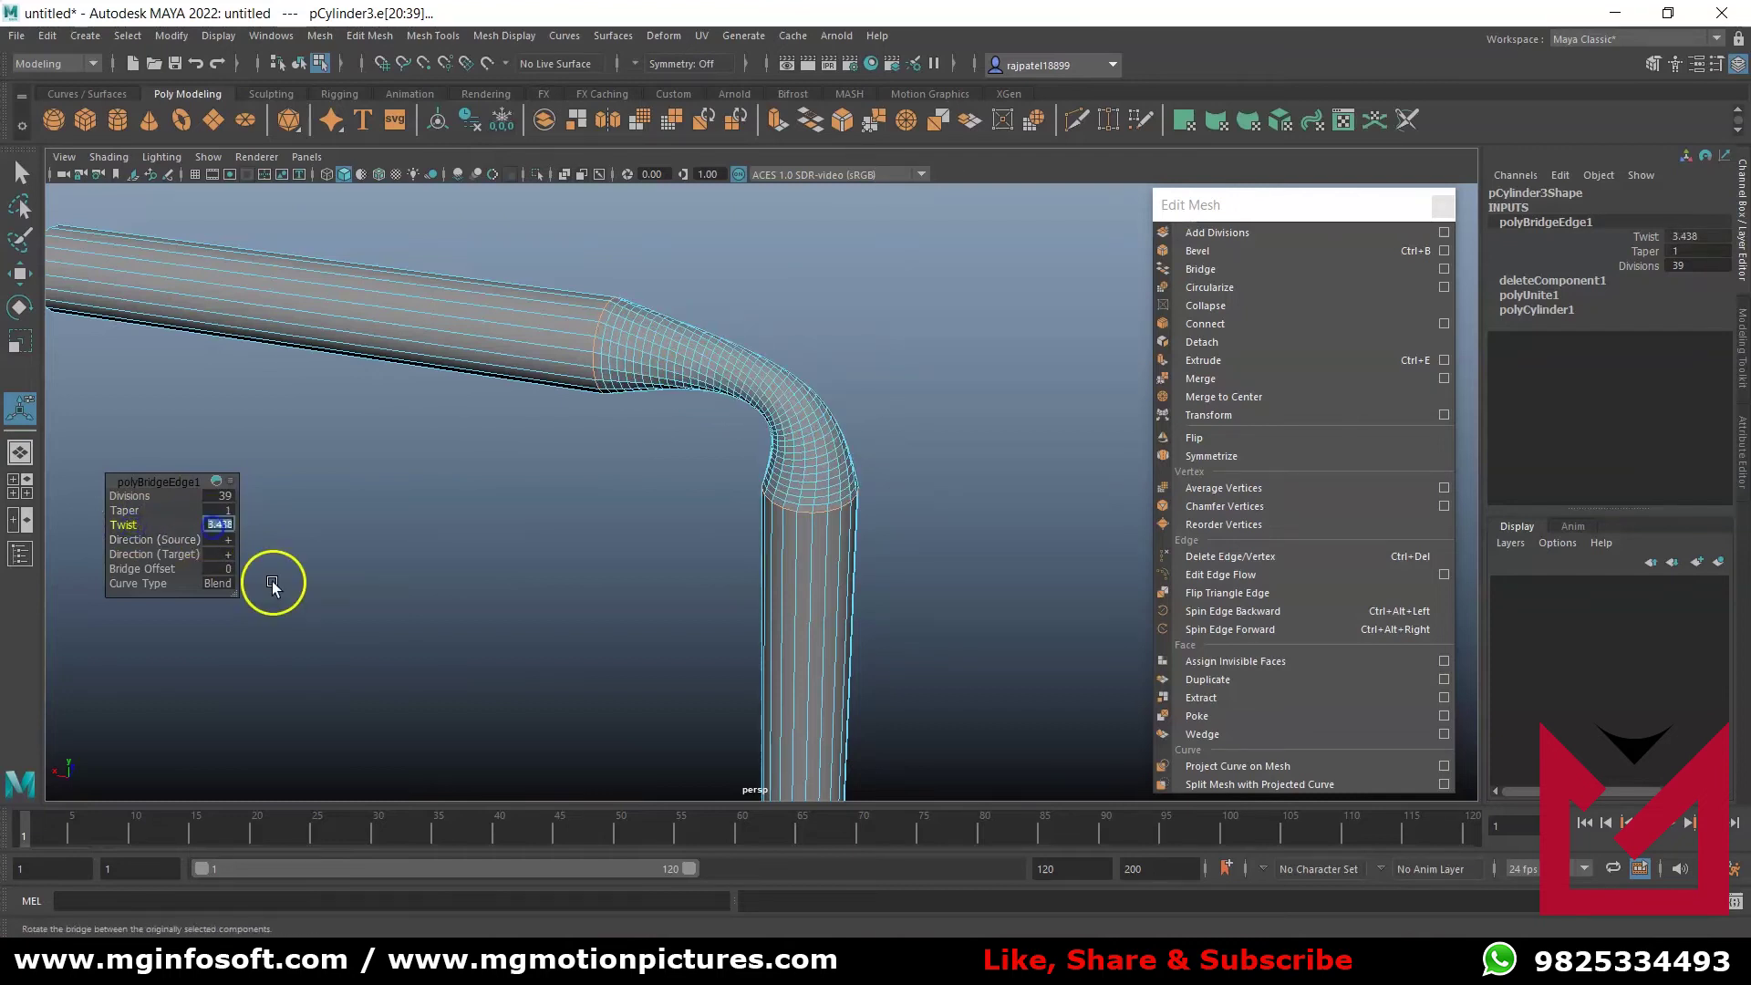
type("0")
key("Return")
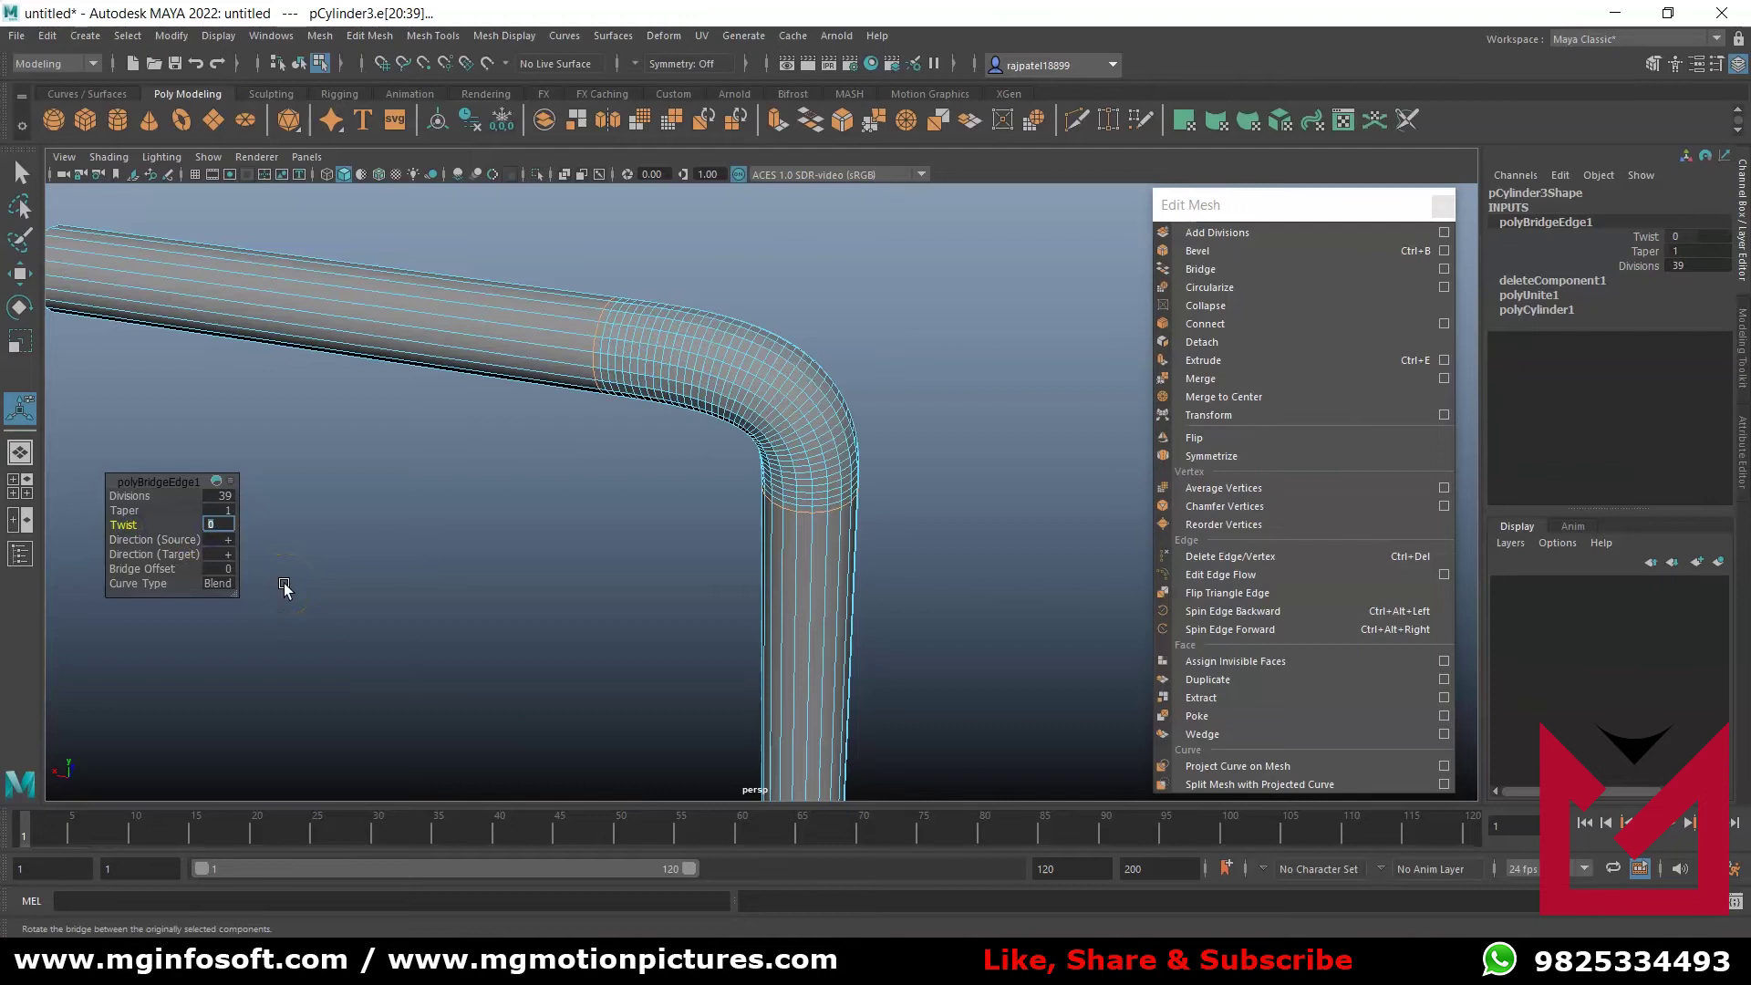
- Return the bridged pipe to object mode and deselect it
right_click_drag(751, 391, 812, 359)
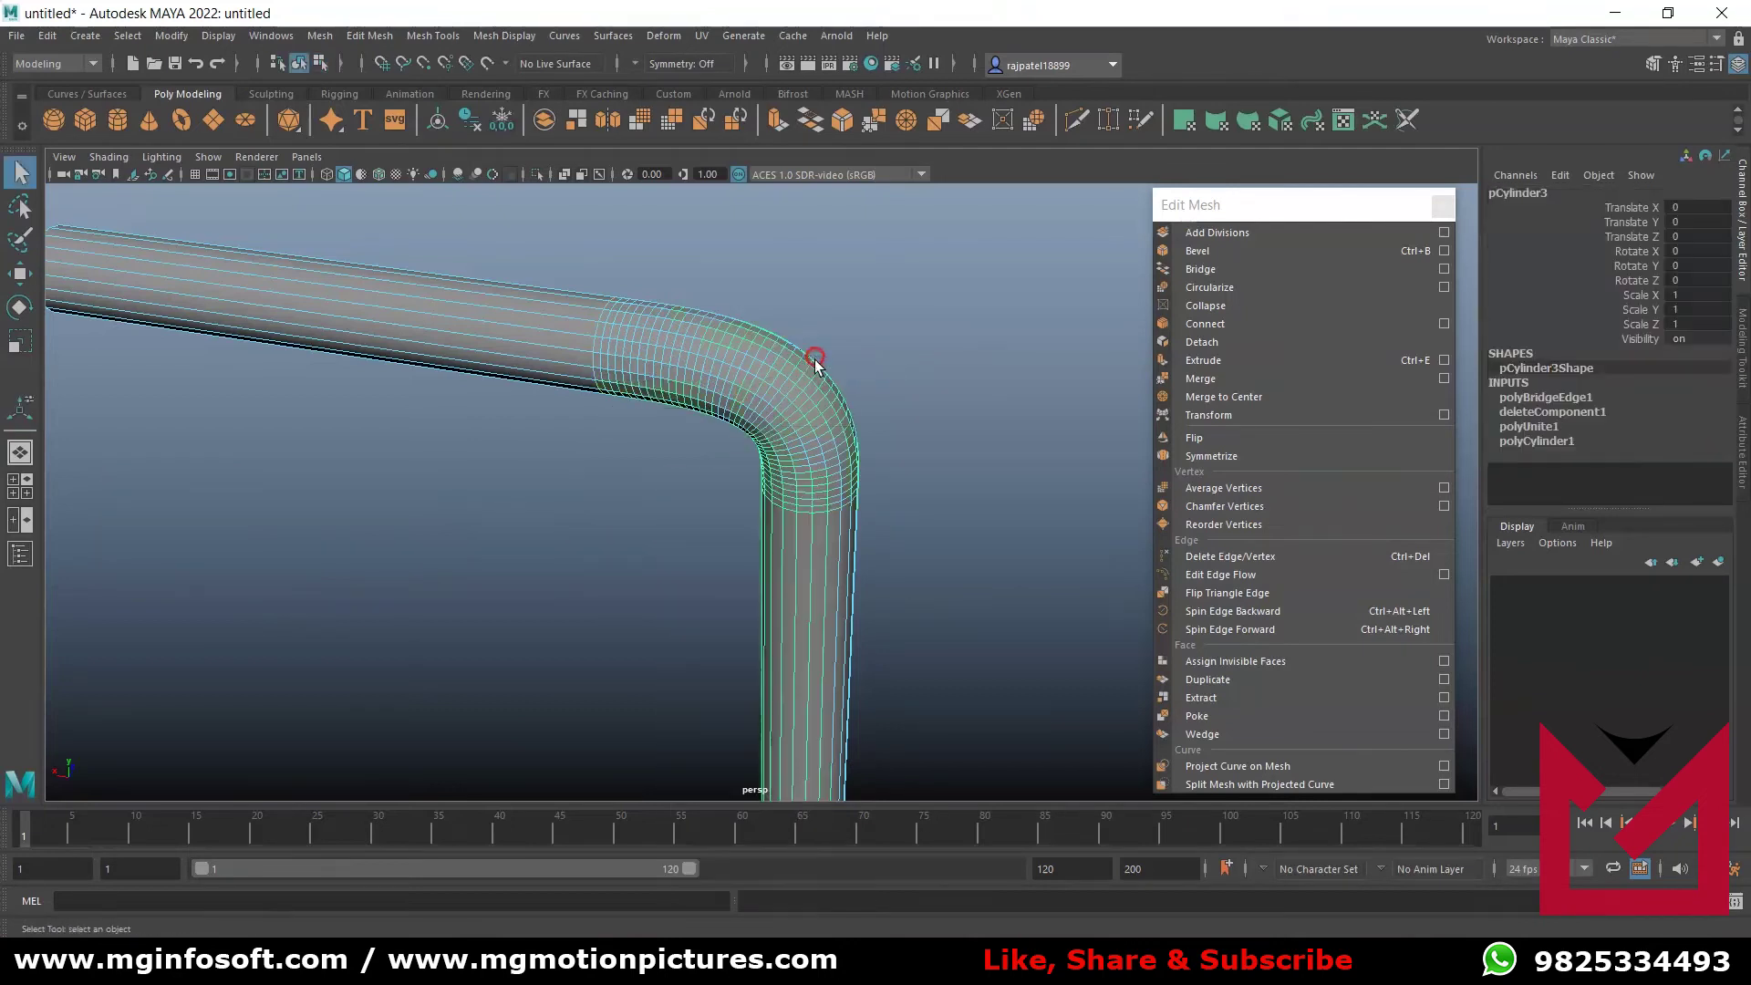
left_click(953, 447)
scroll(985, 522, "down", 3)
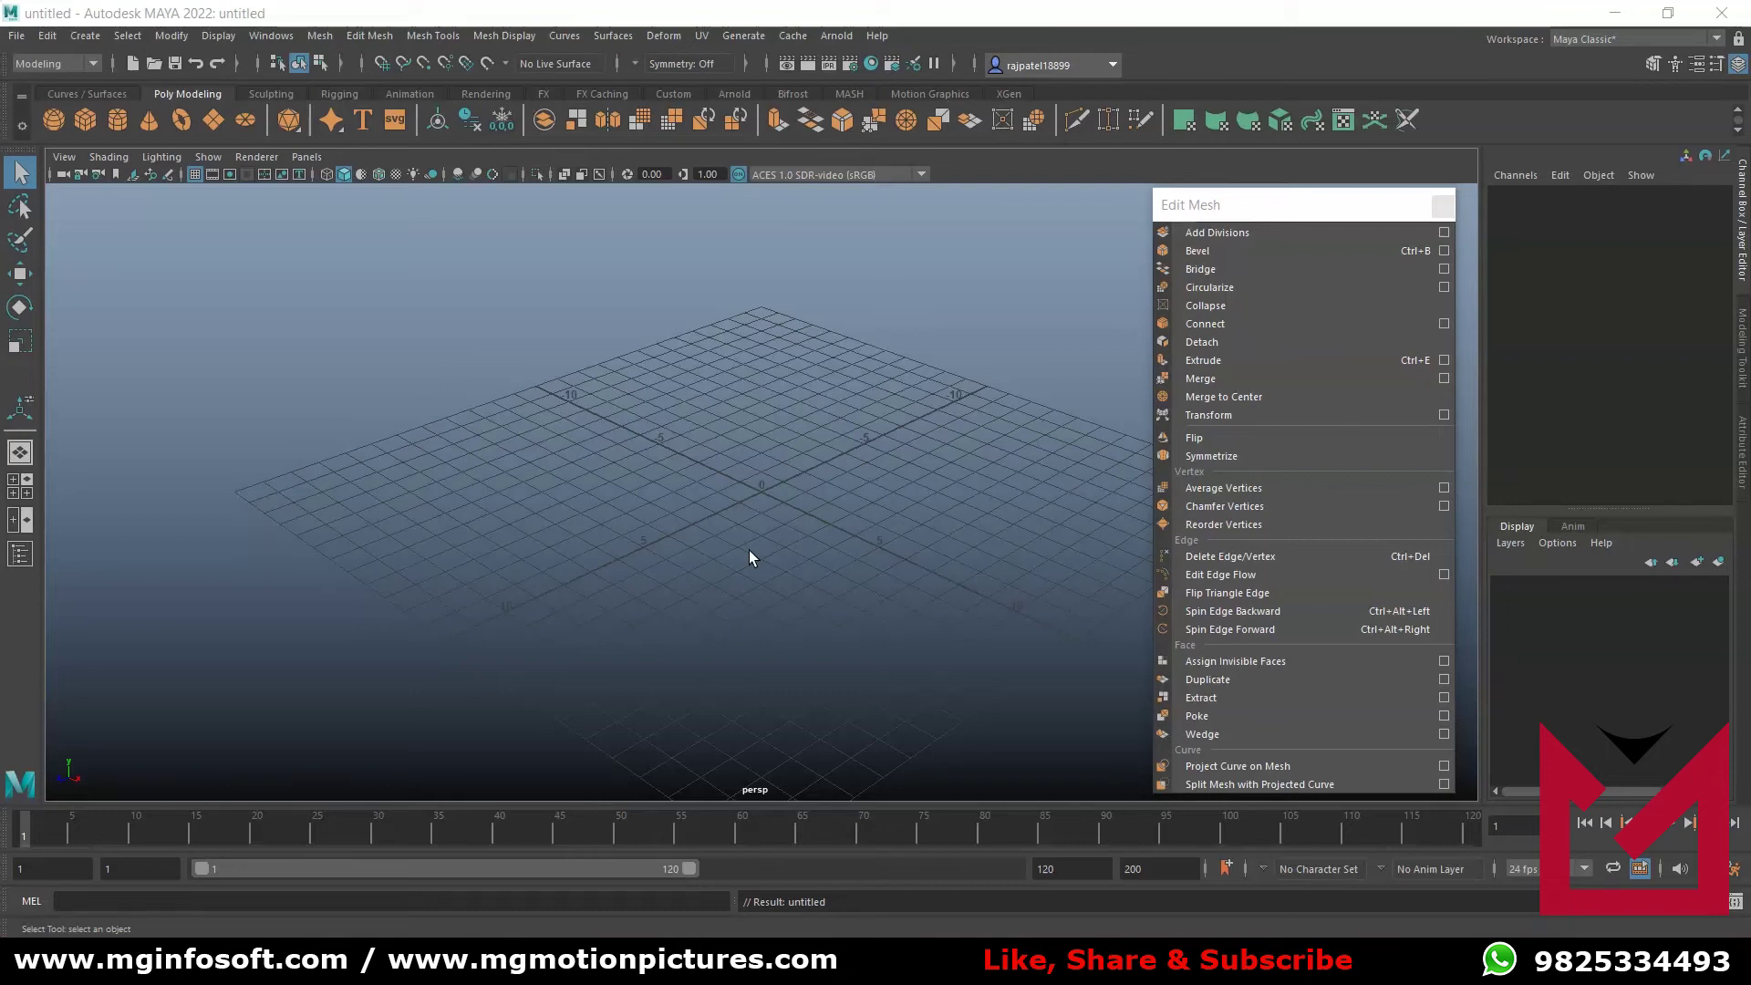
- Create a polygon cube, scale it uniformly to about 10.325, and hide the grid
left_click(85, 119)
key("r")
left_click_drag(761, 493, 1023, 672)
left_click(195, 174)
- Set the cube's width, height and depth subdivisions to 6
left_click(1529, 396)
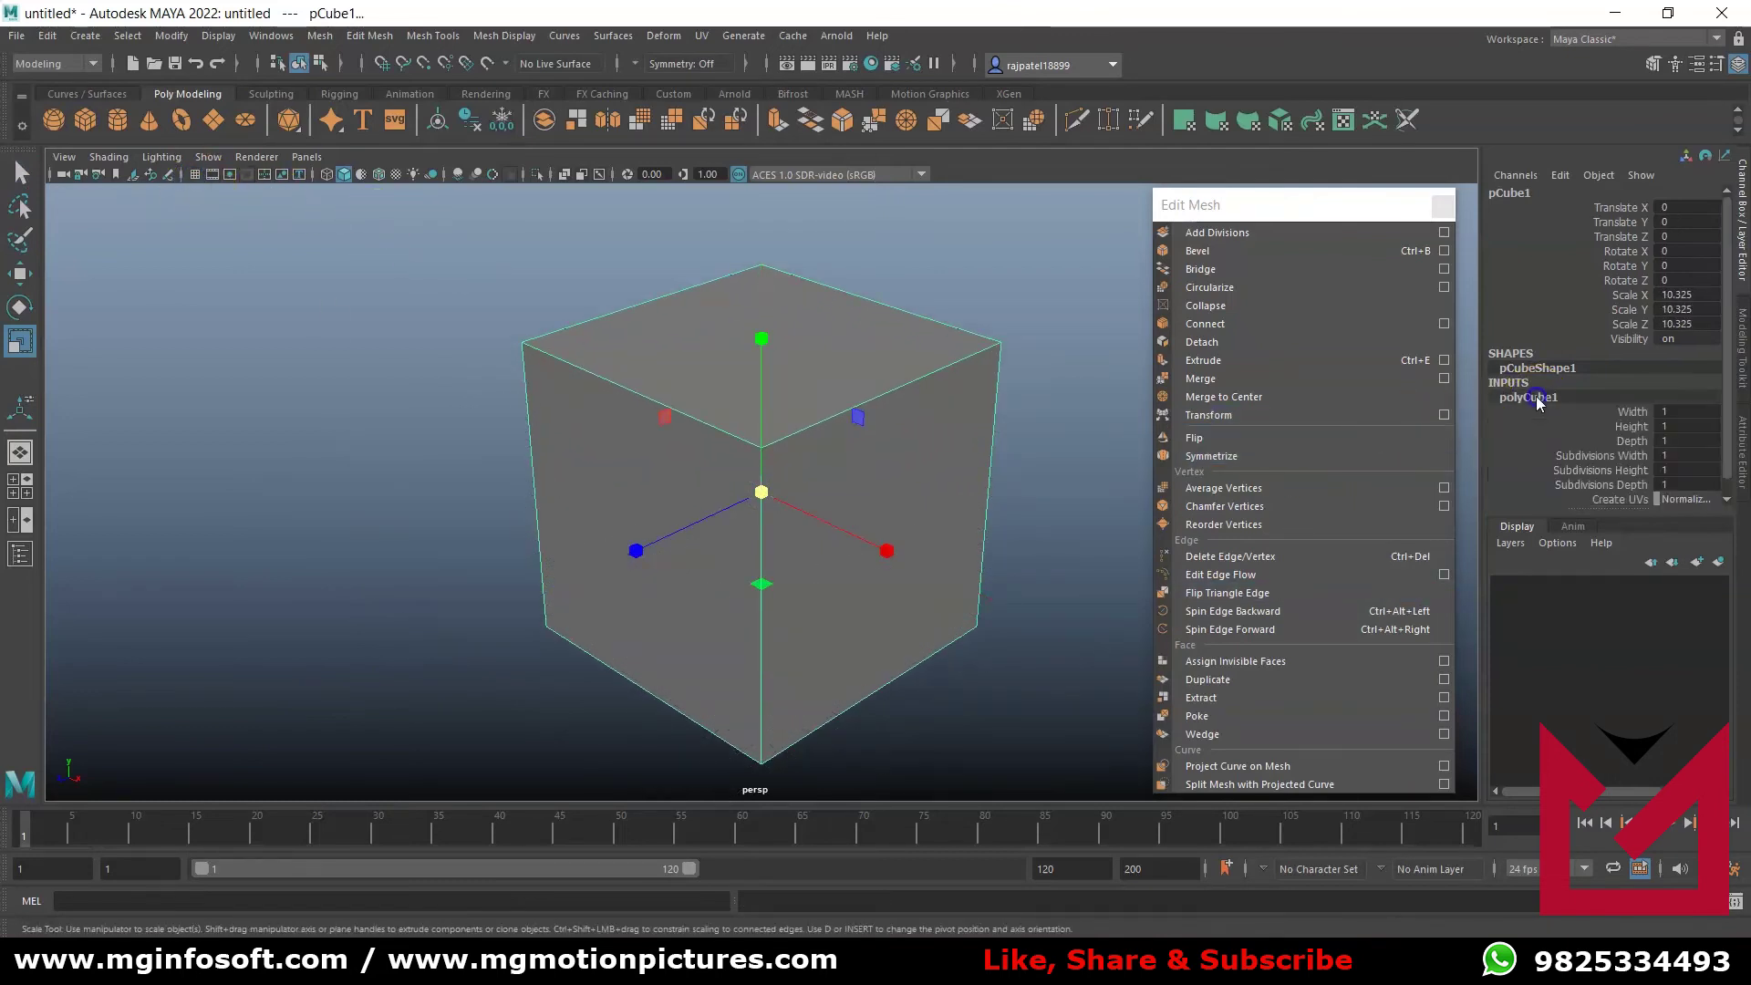
left_click_drag(1622, 458, 1614, 485)
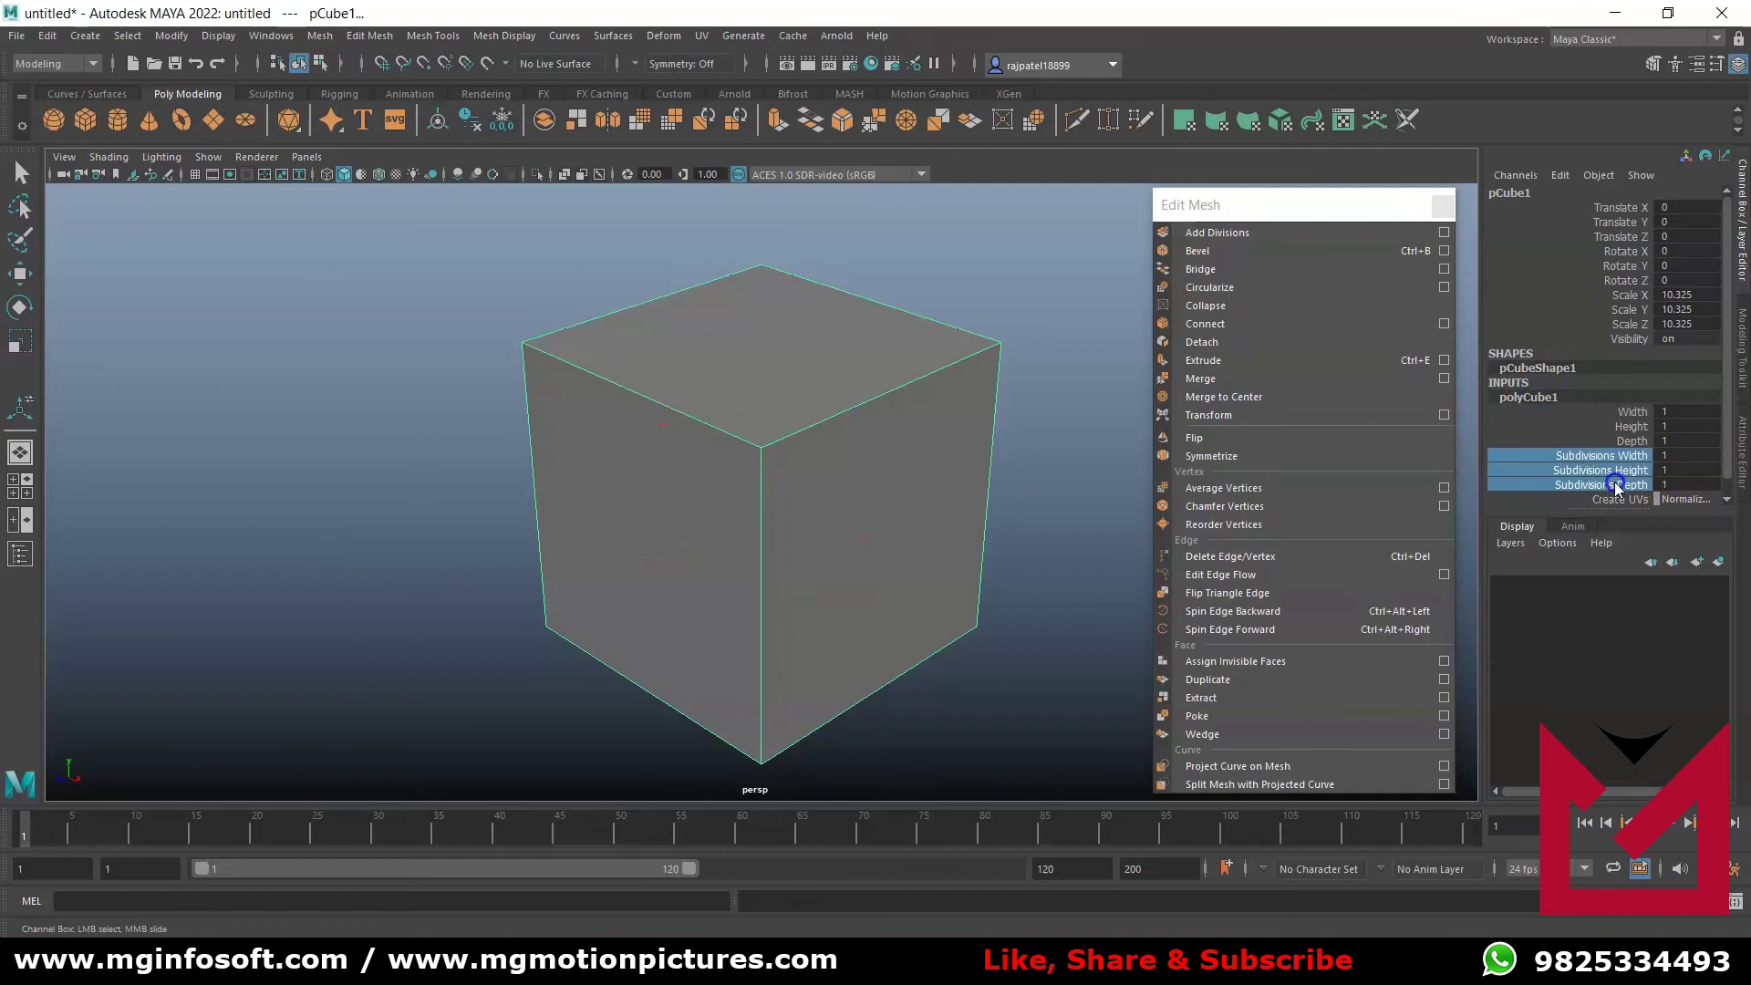
middle_click_drag(1039, 531, 1076, 528)
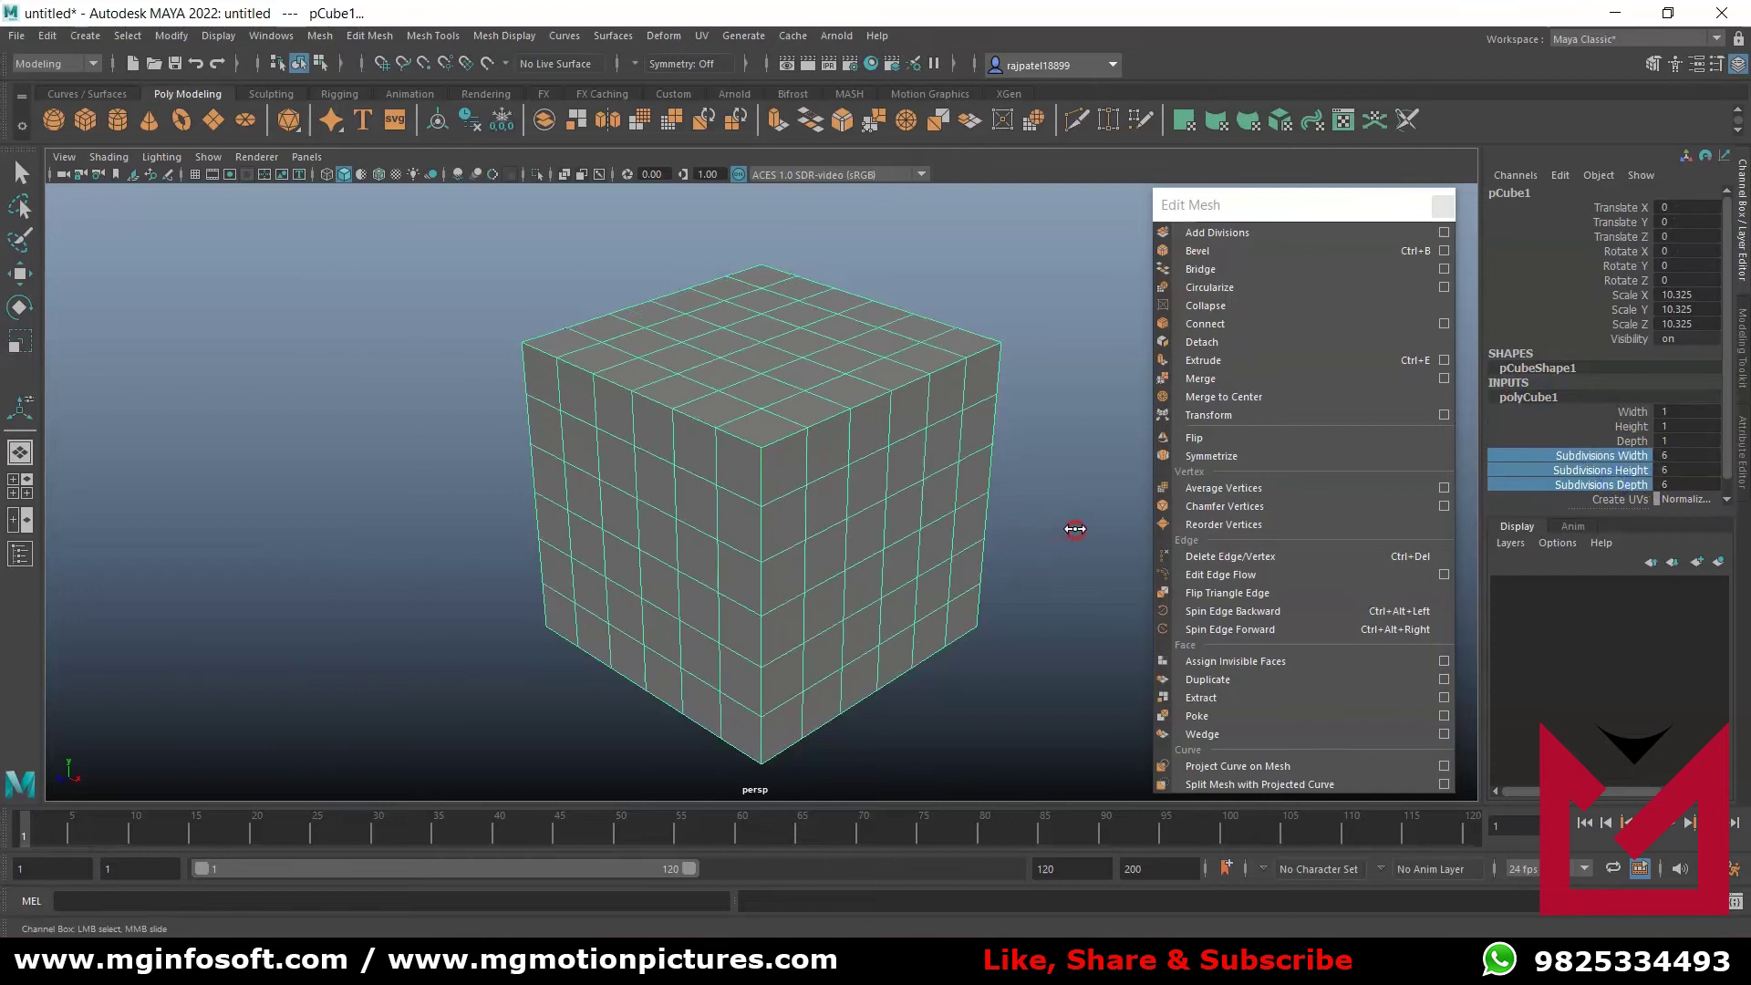
- Select the central 4 by 4 block of faces on one side of the cube and circularize it
left_click_drag(1075, 528, 621, 622, "alt")
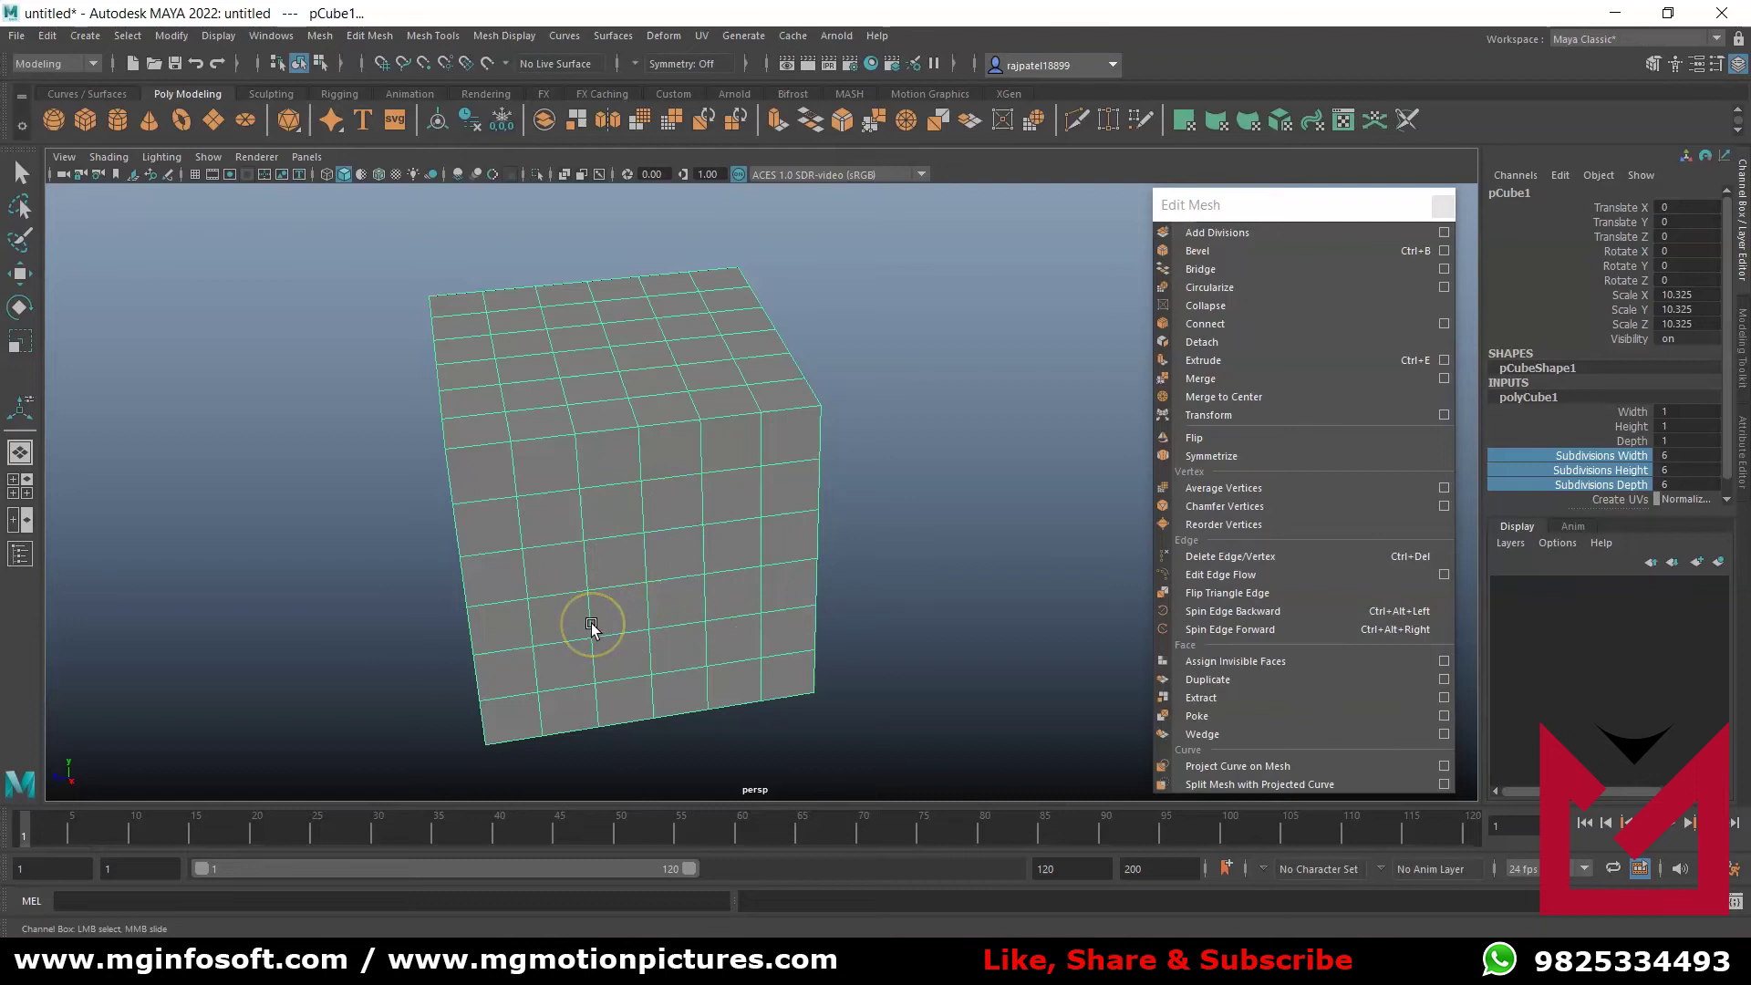
right_click(667, 557)
right_click_drag(667, 558, 664, 516)
mouse_move(616, 561)
left_mouse_down()
mouse_move(675, 501)
mouse_move(732, 493)
mouse_move(614, 606)
mouse_move(562, 583)
mouse_move(555, 518)
mouse_move(574, 663)
mouse_move(943, 595)
left_mouse_up()
left_click(658, 563, "shift")
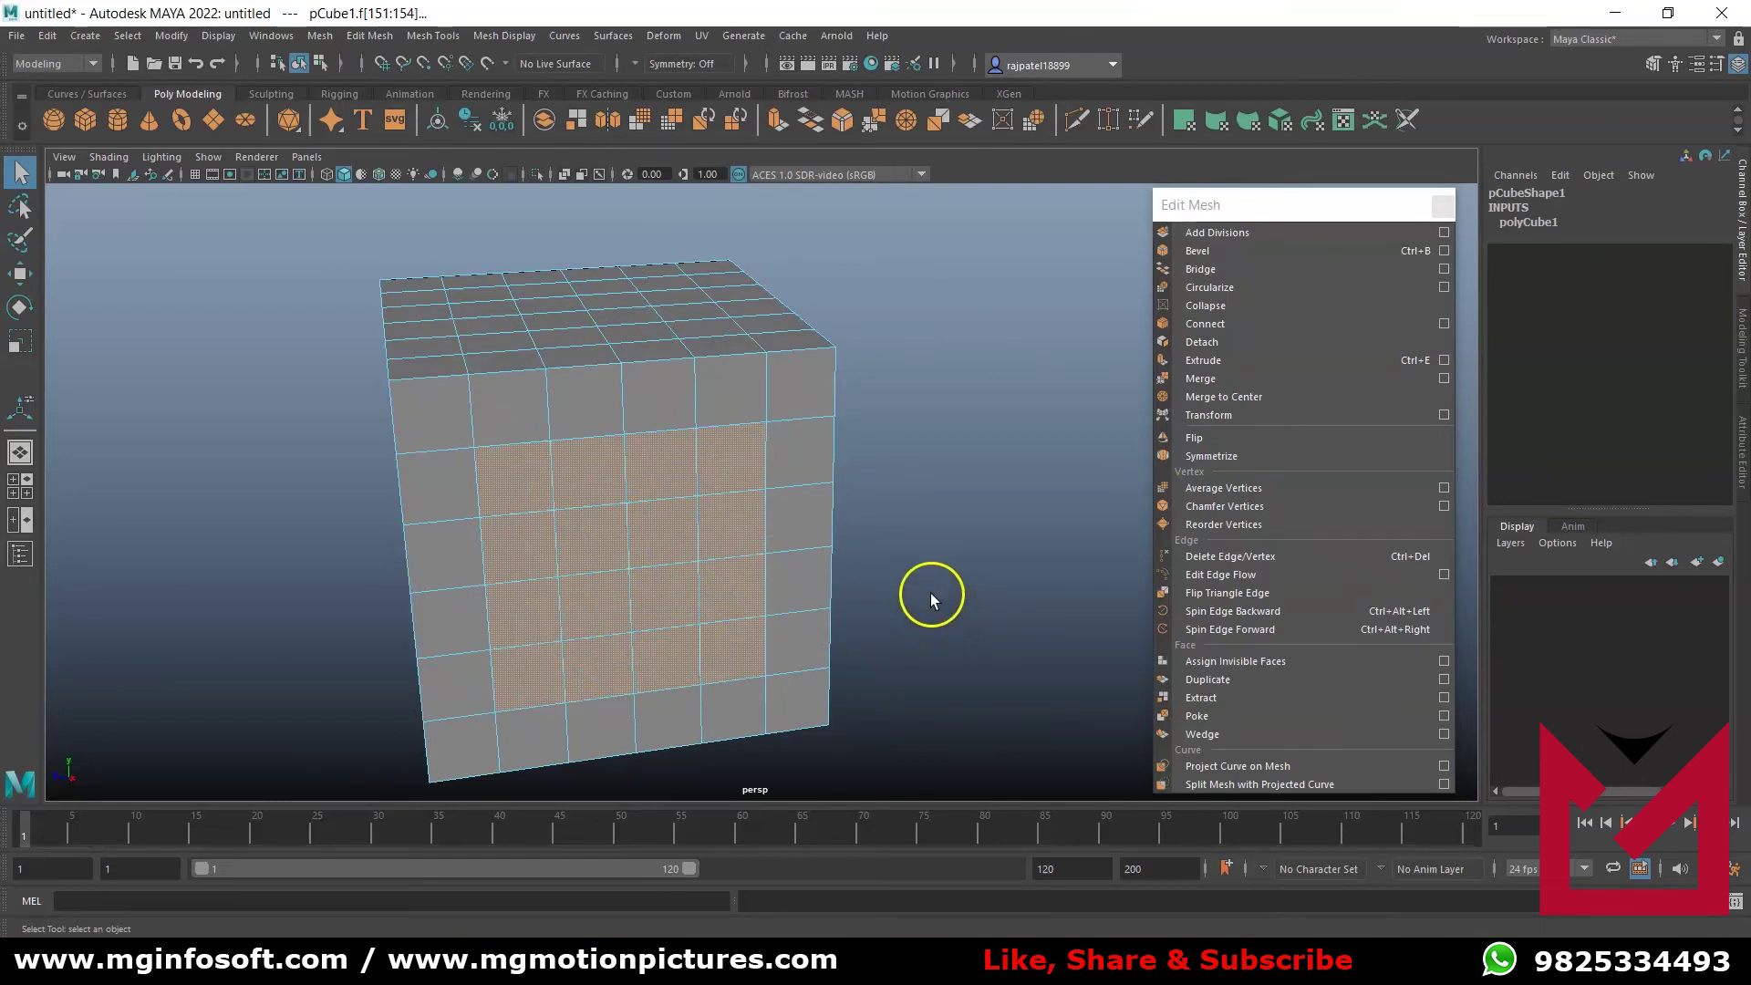
left_click(1240, 286)
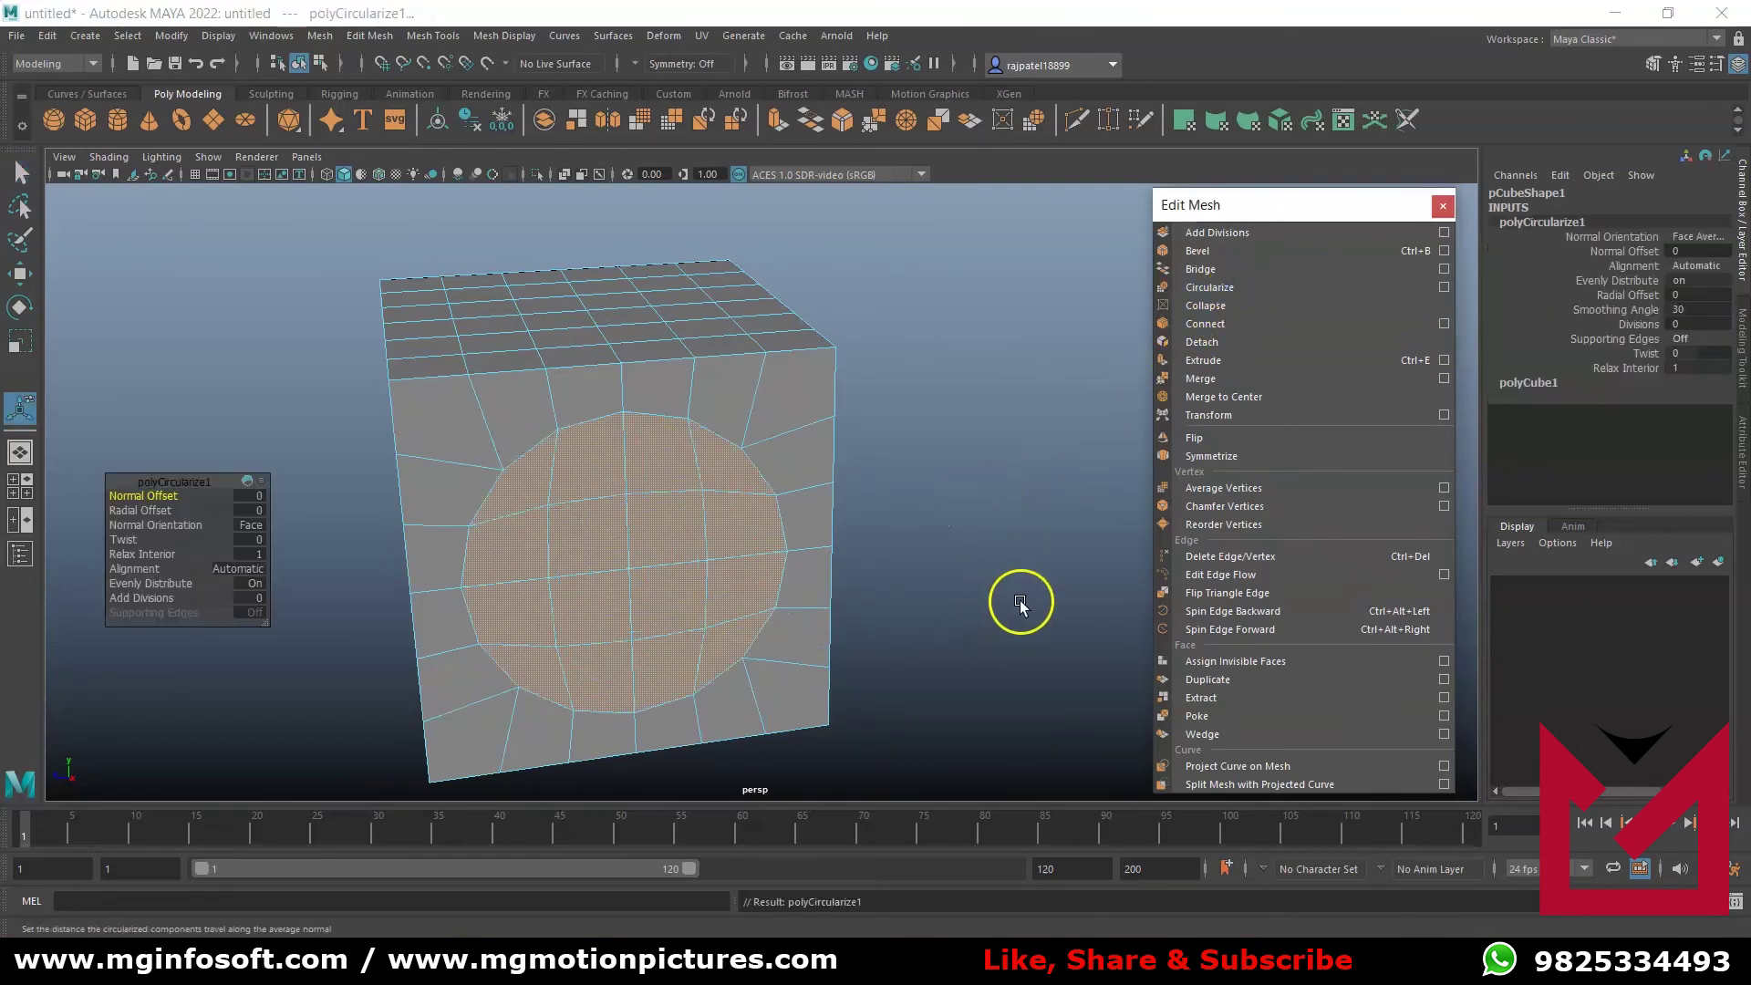
- Set the circularized faces' normal offset to 2.6 and twist to 13.1, keeping relax interior at 1
left_click_drag(1004, 680, 908, 559, "alt")
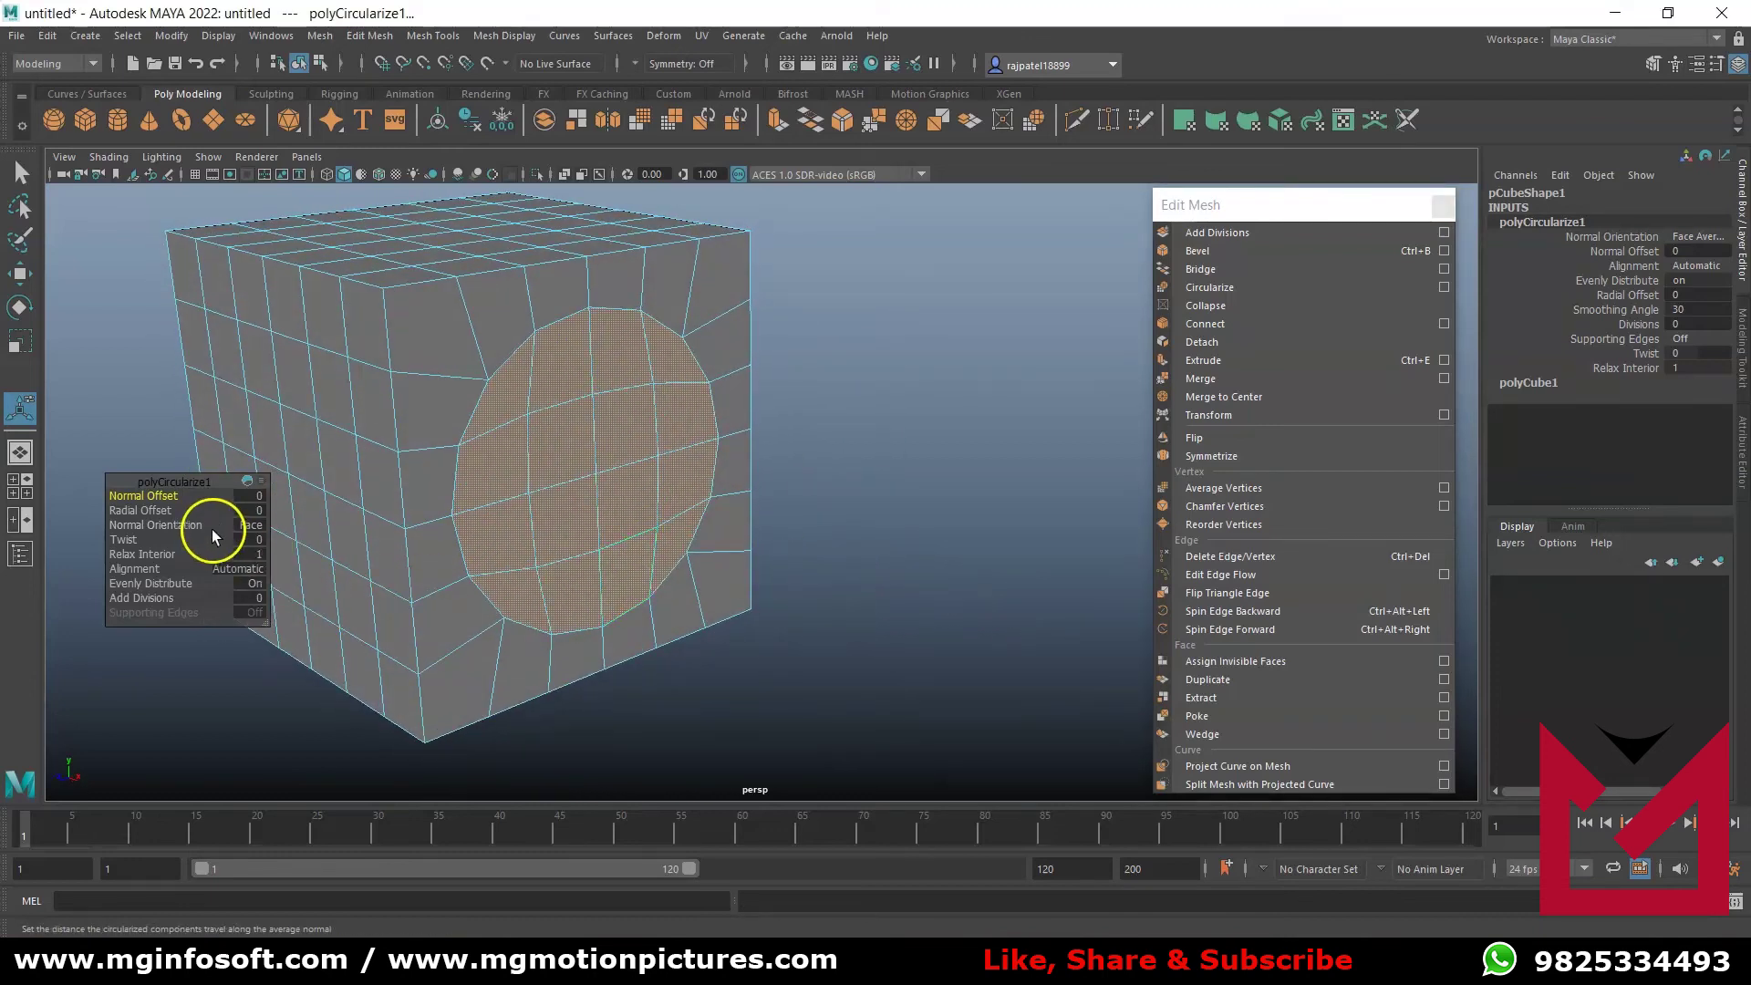
left_click_drag(152, 497, 697, 660)
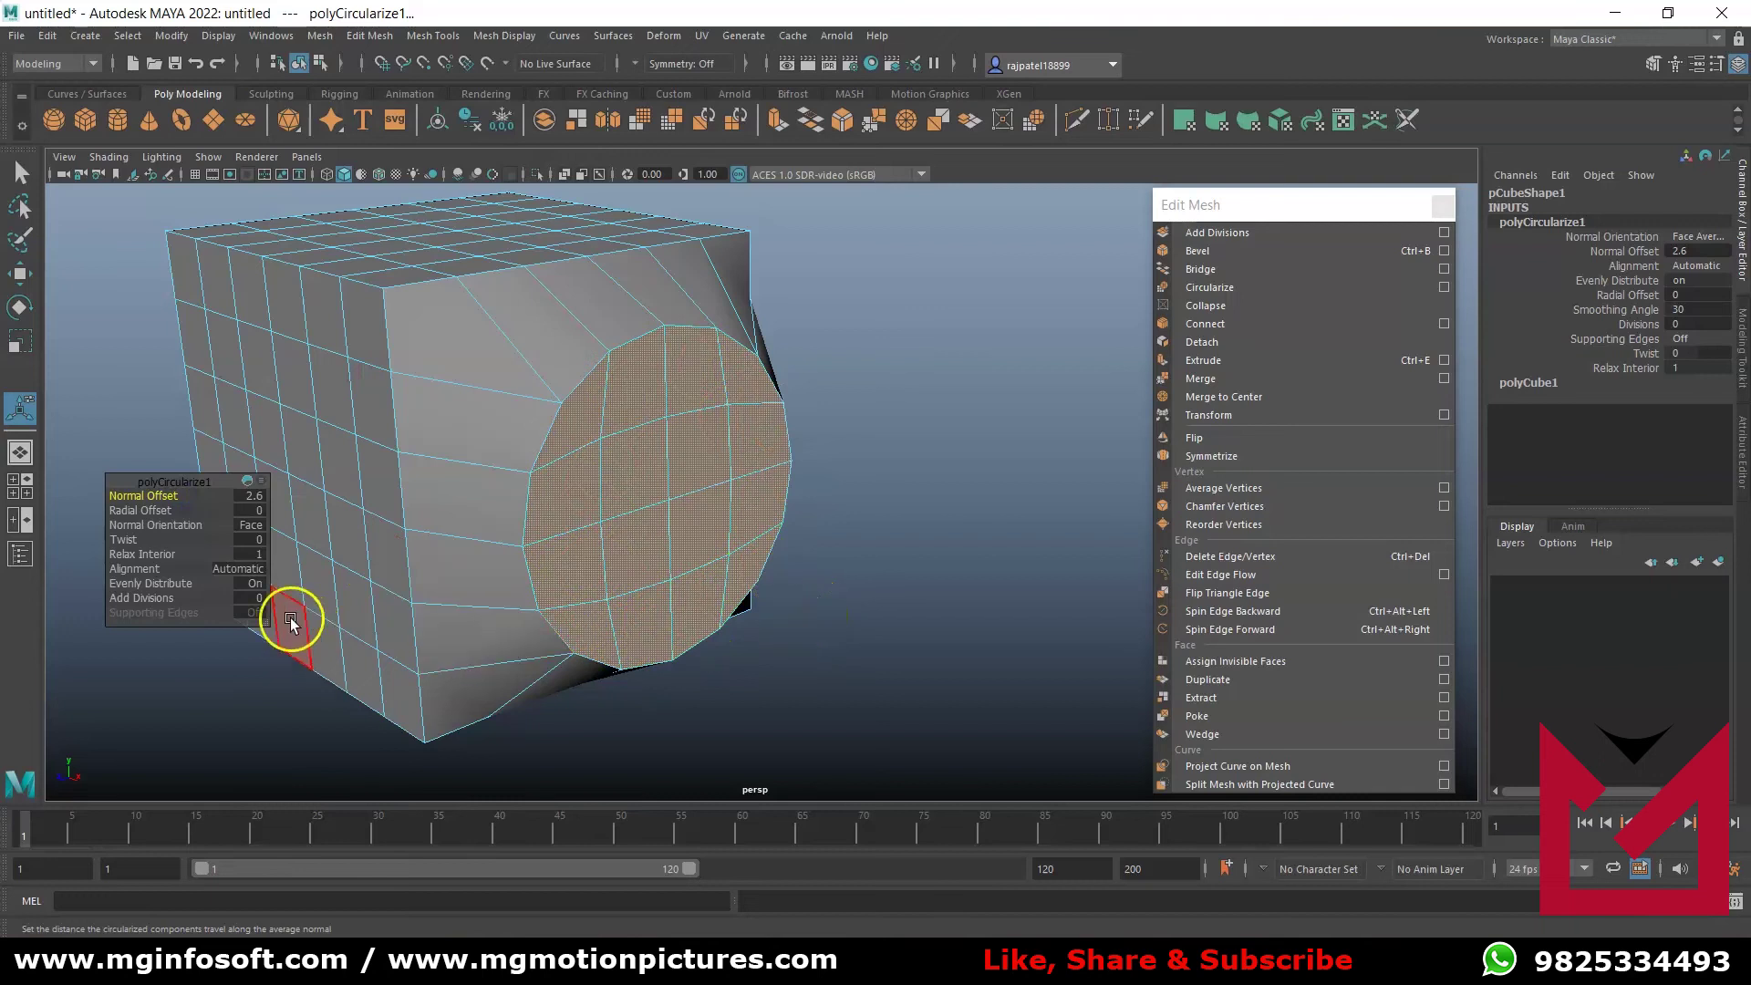
left_click_drag(141, 511, 247, 516)
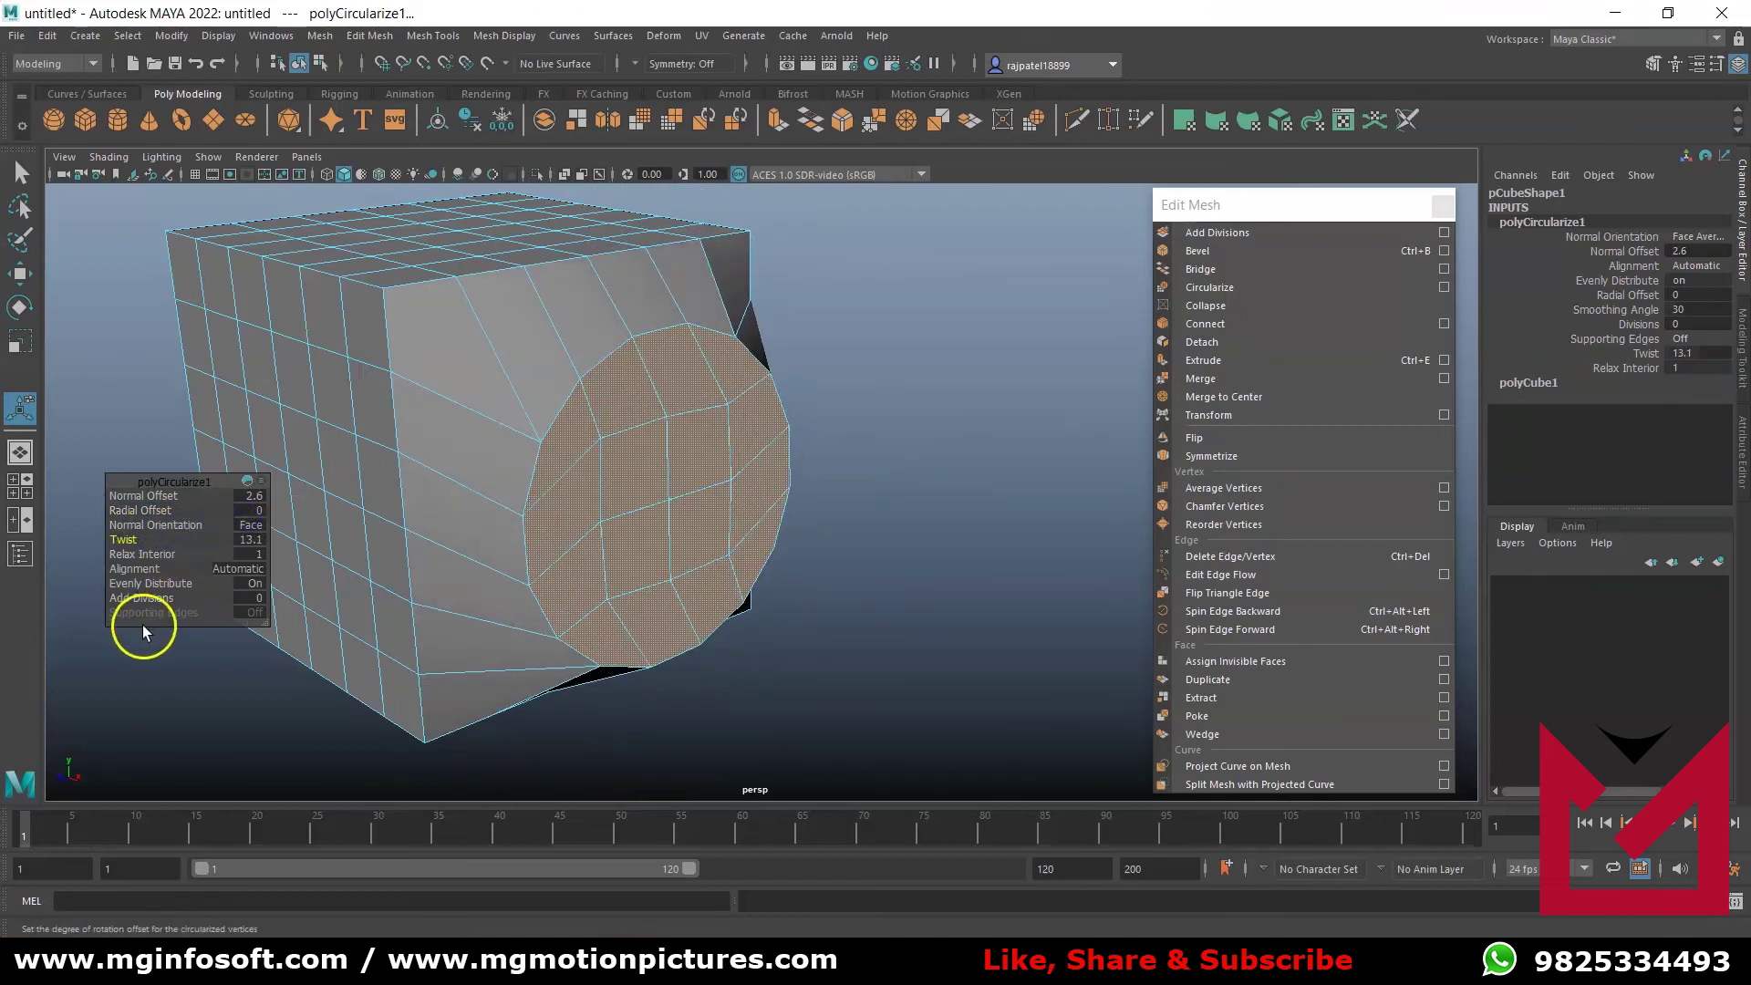
left_click(195, 553)
mouse_move(196, 553)
left_mouse_down()
mouse_move(118, 561)
mouse_move(201, 560)
left_mouse_up()
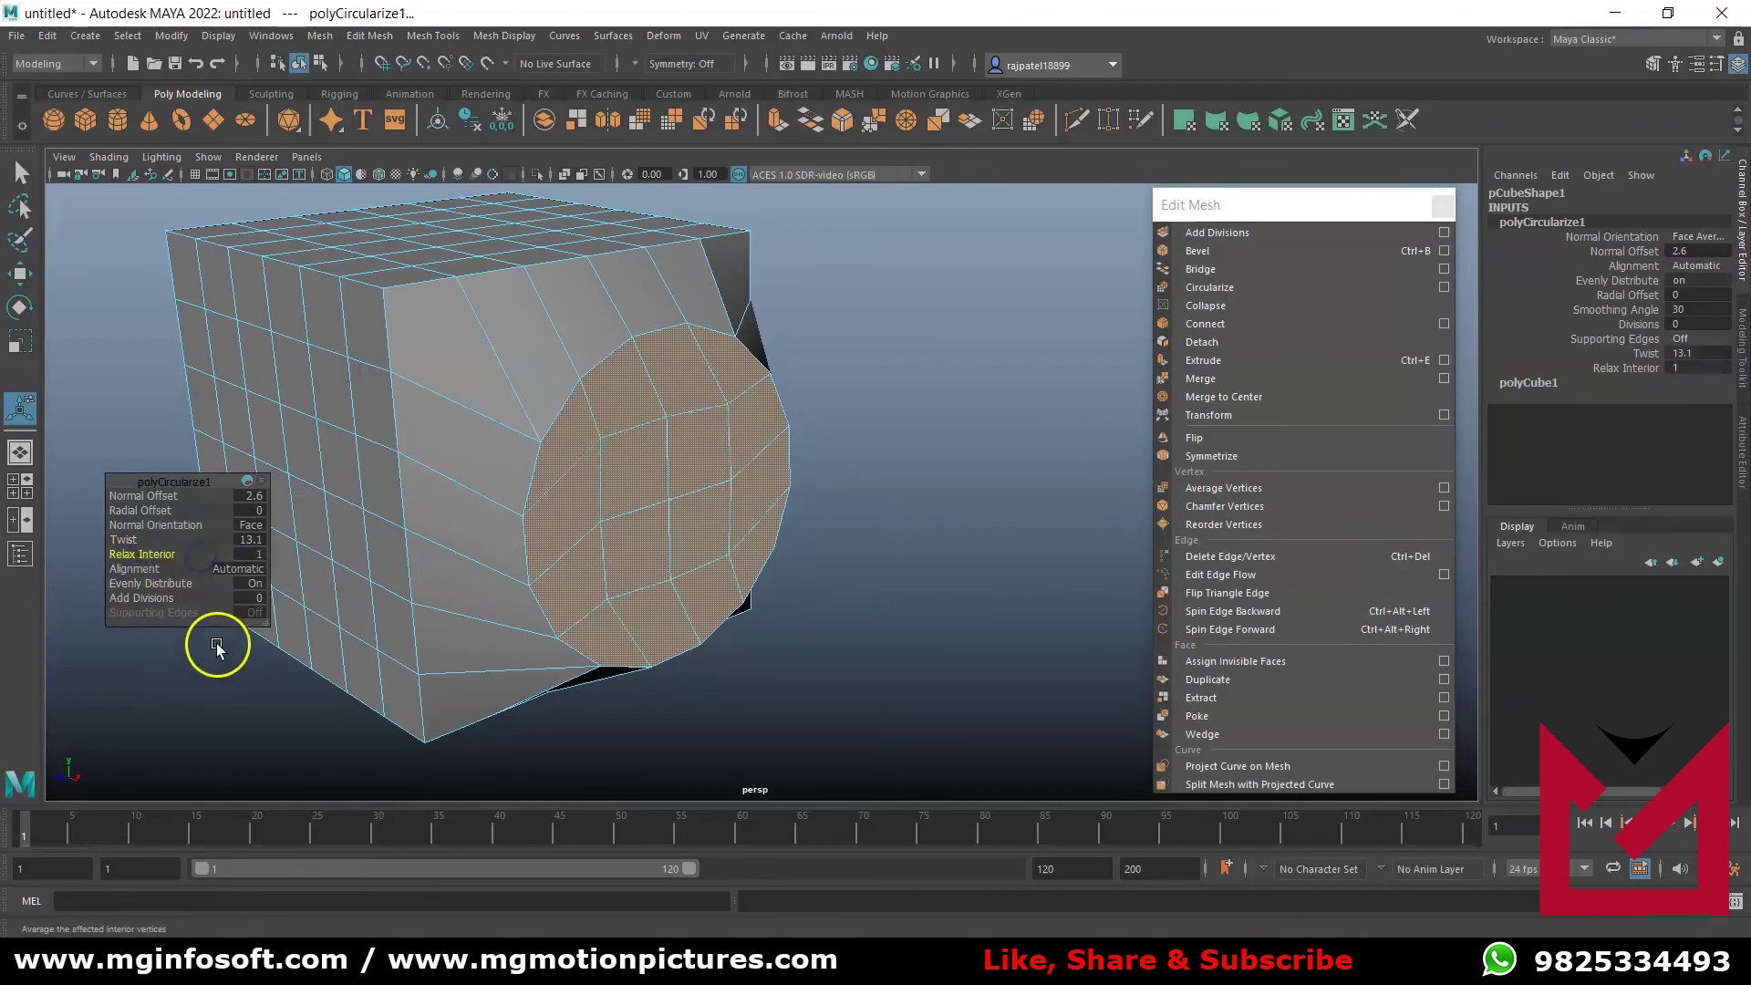
- Try the Surface (per-vertex) alignment on the circularized faces, and restore Automatic
left_click(250, 567)
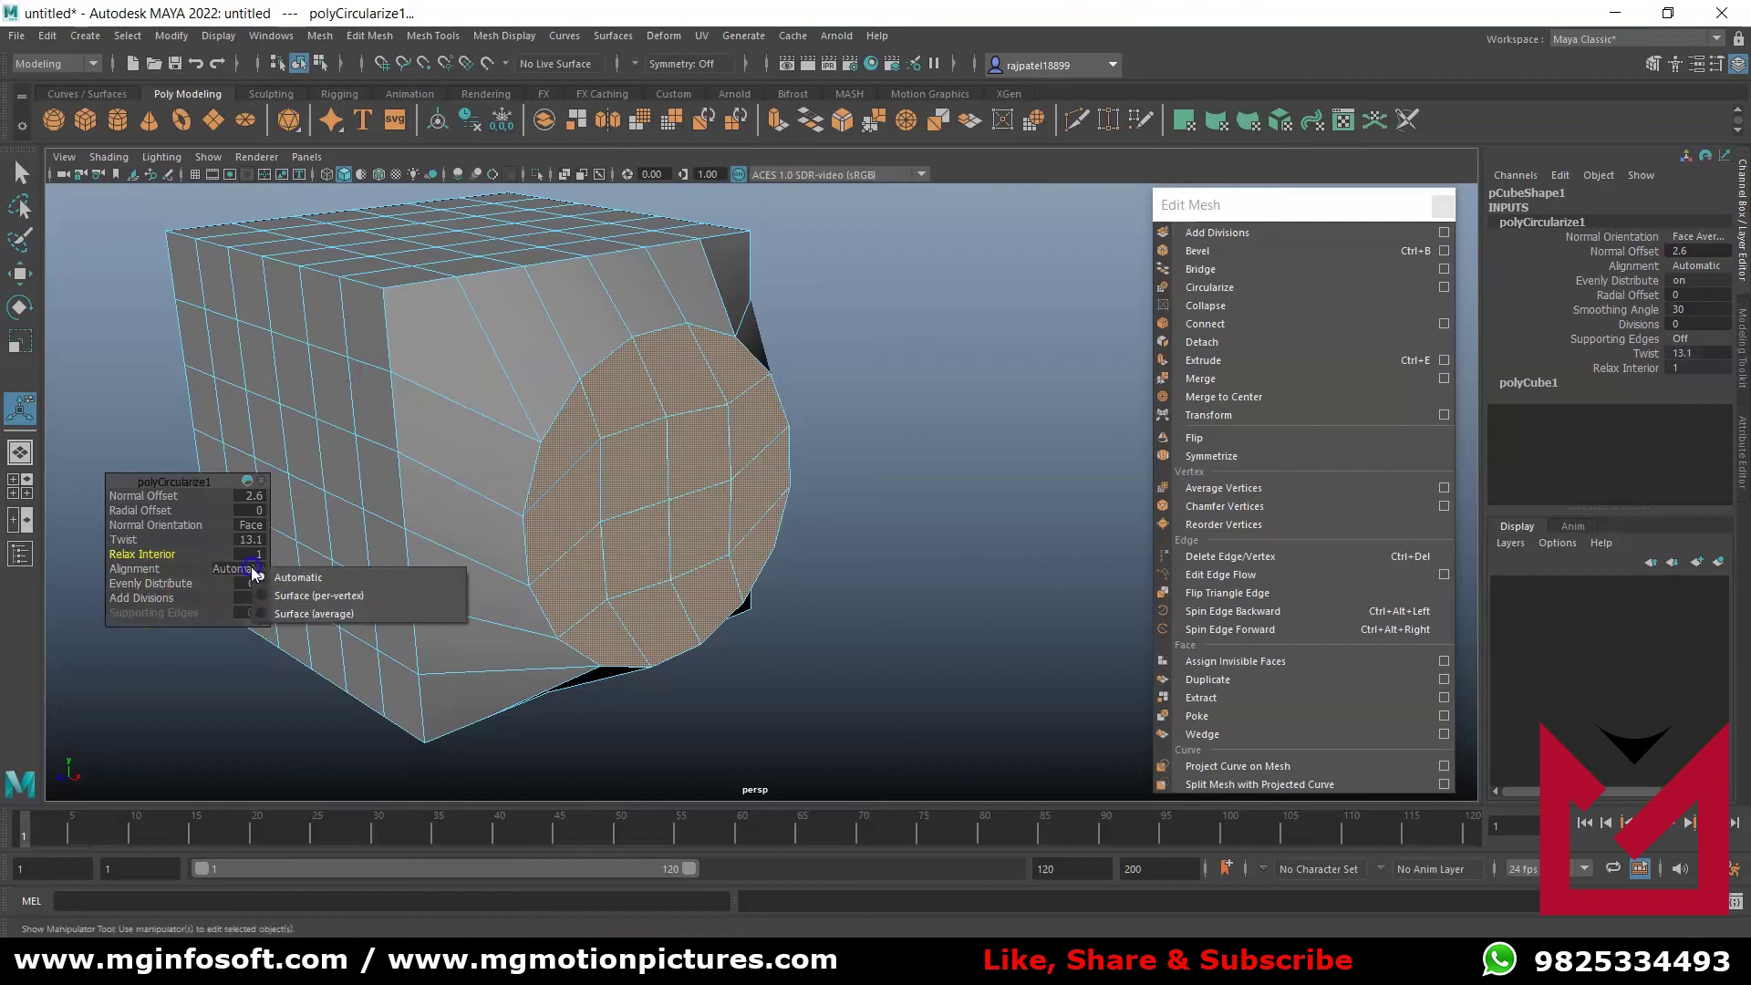
left_click(308, 594)
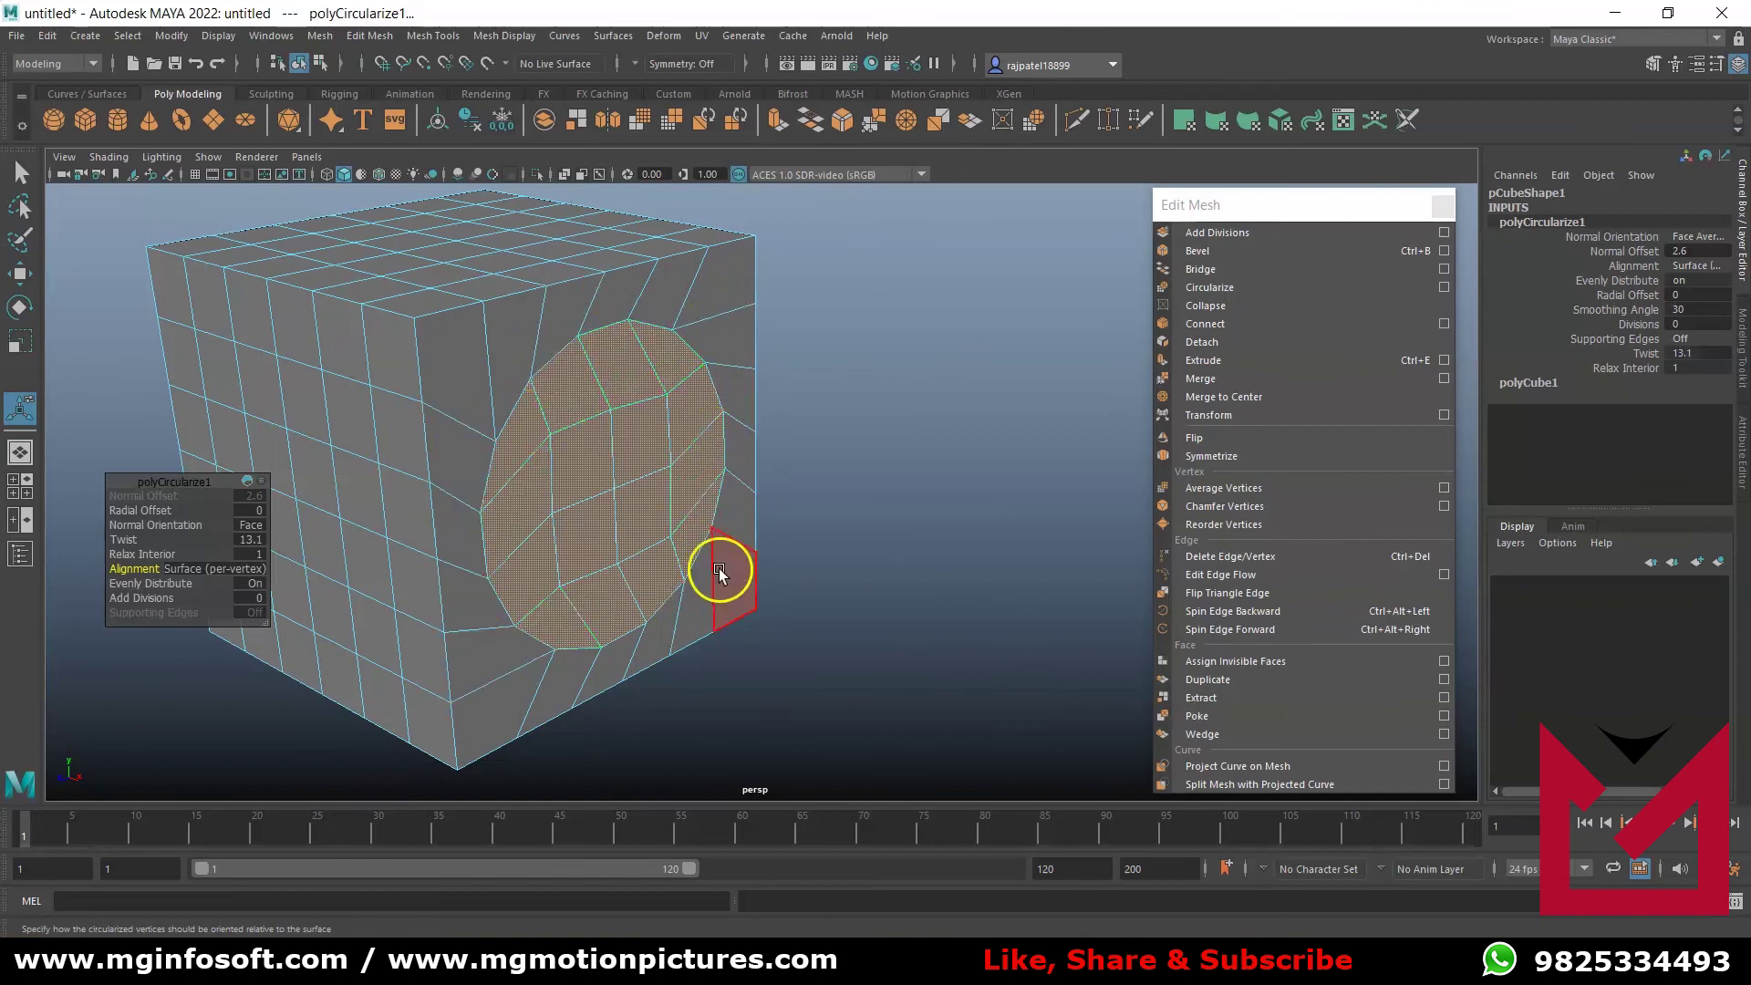
left_click(228, 577)
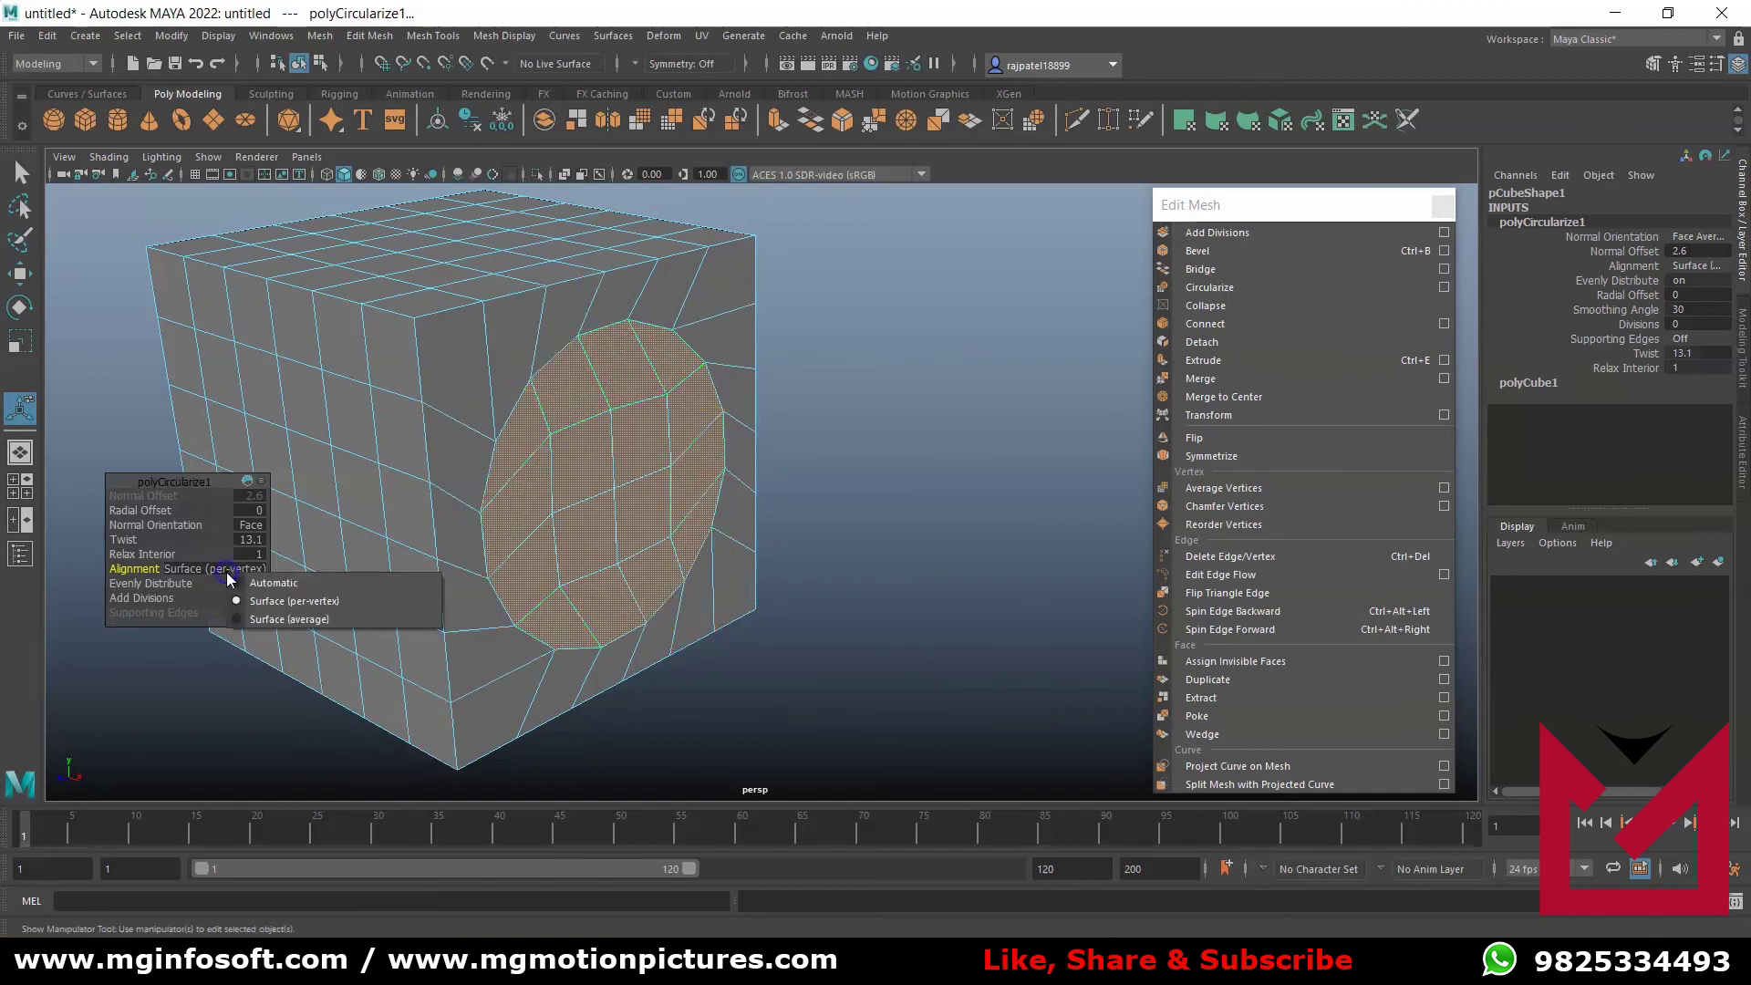
left_click(274, 463)
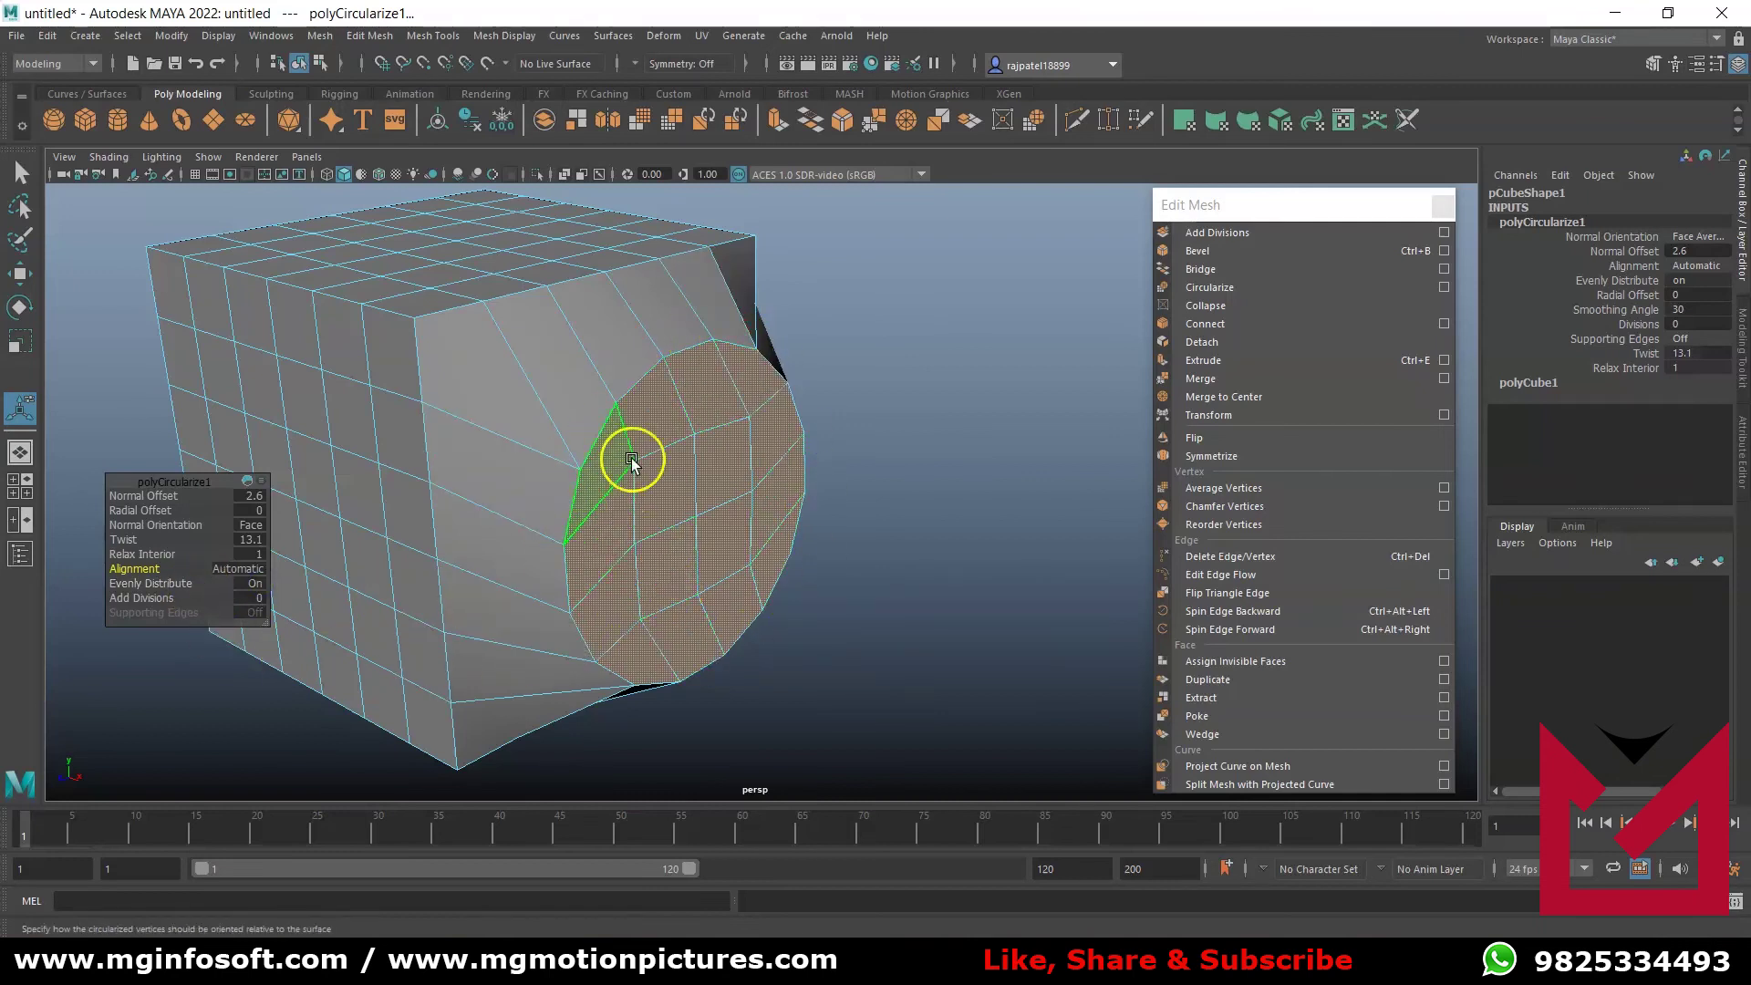
- Toggle even distribution of the circularized vertices, leaving it off
left_click(138, 584)
left_click(155, 584)
left_click(155, 584)
left_click(159, 584)
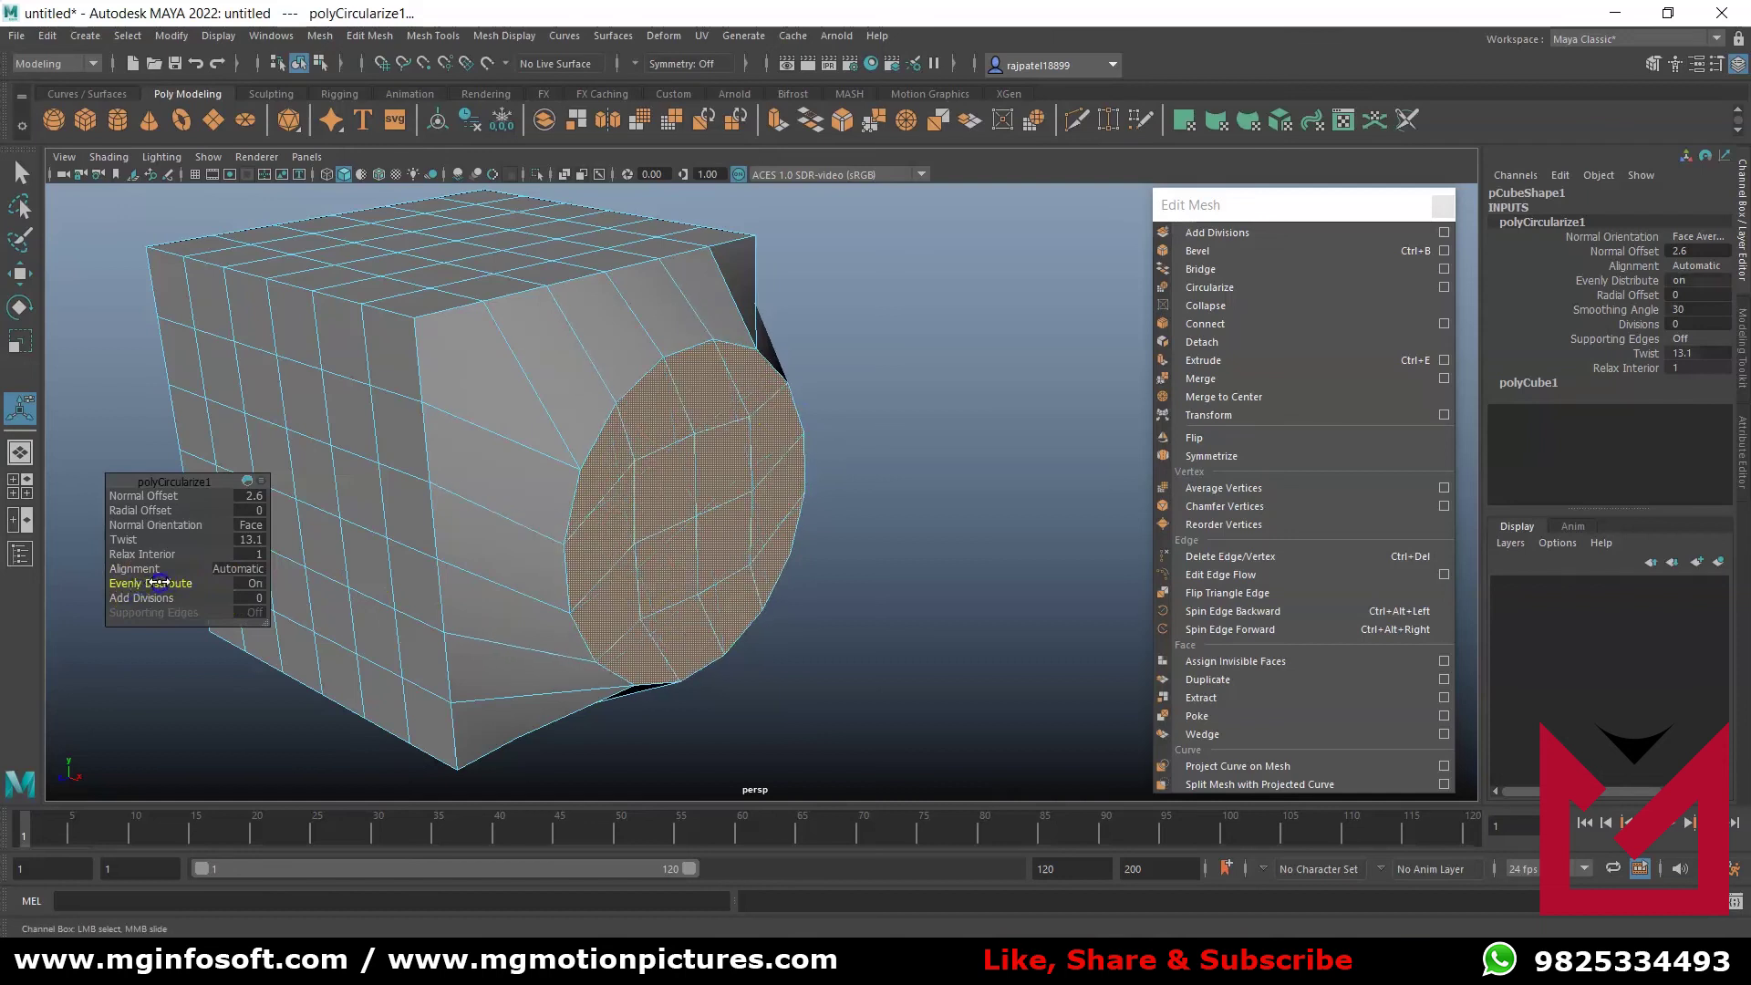
left_click(152, 584)
left_click(126, 584)
left_click(119, 585)
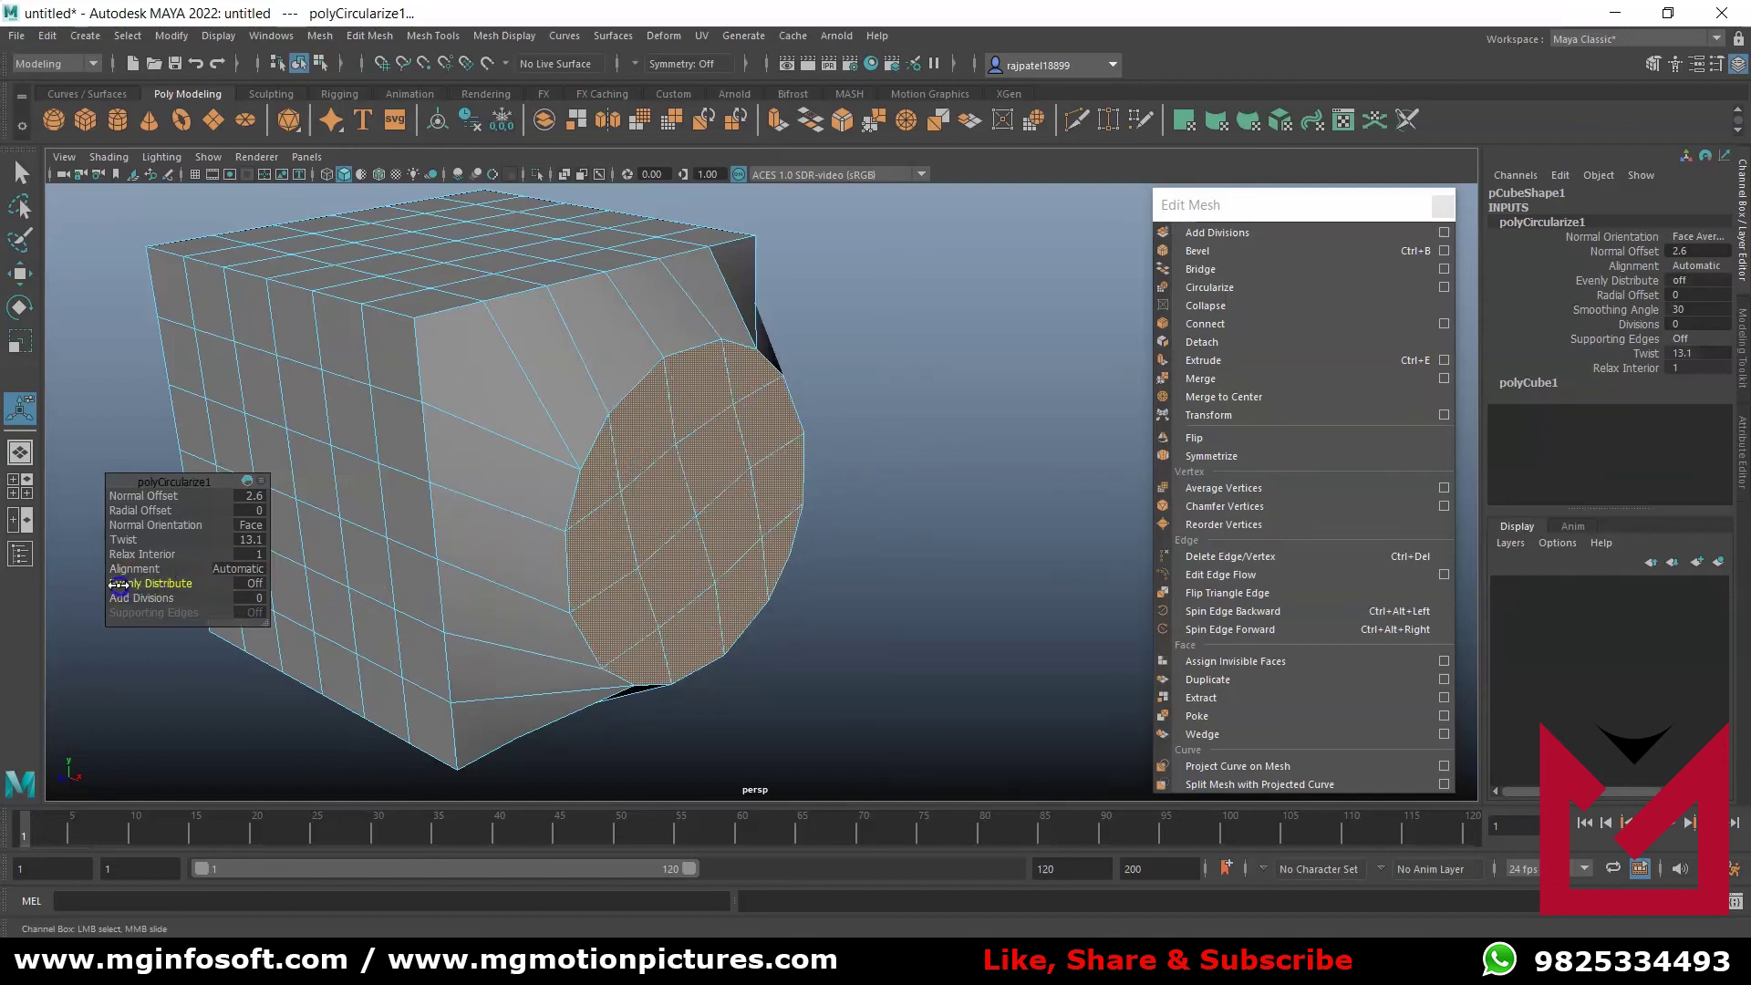
- Try 11 added divisions on the circularized faces, and reset the divisions to 0
left_click_drag(145, 597, 271, 595)
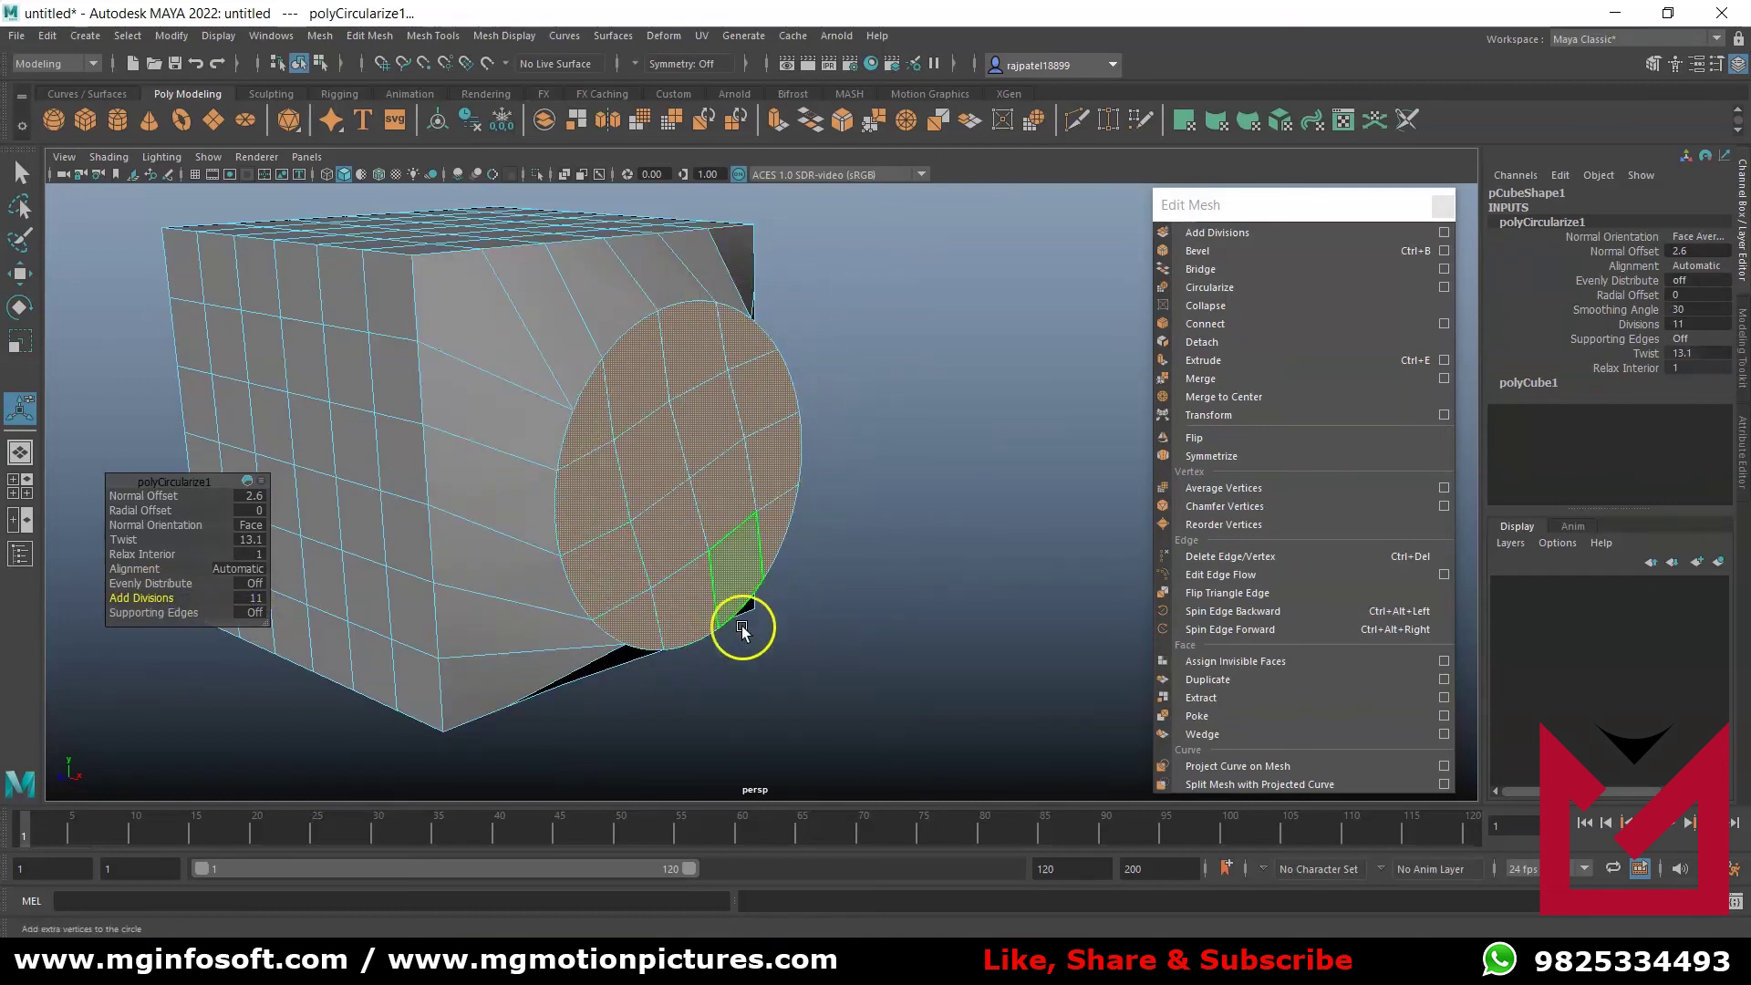
mouse_move(146, 598)
left_mouse_down()
mouse_move(175, 598)
mouse_move(9, 584)
mouse_move(123, 572)
left_mouse_up()
left_click_drag(836, 742, 552, 703, "alt")
right_click_drag(551, 703, 434, 633, "alt")
left_click(148, 602)
left_click_drag(162, 600, 59, 620)
right_click_drag(875, 729, 782, 714, "alt")
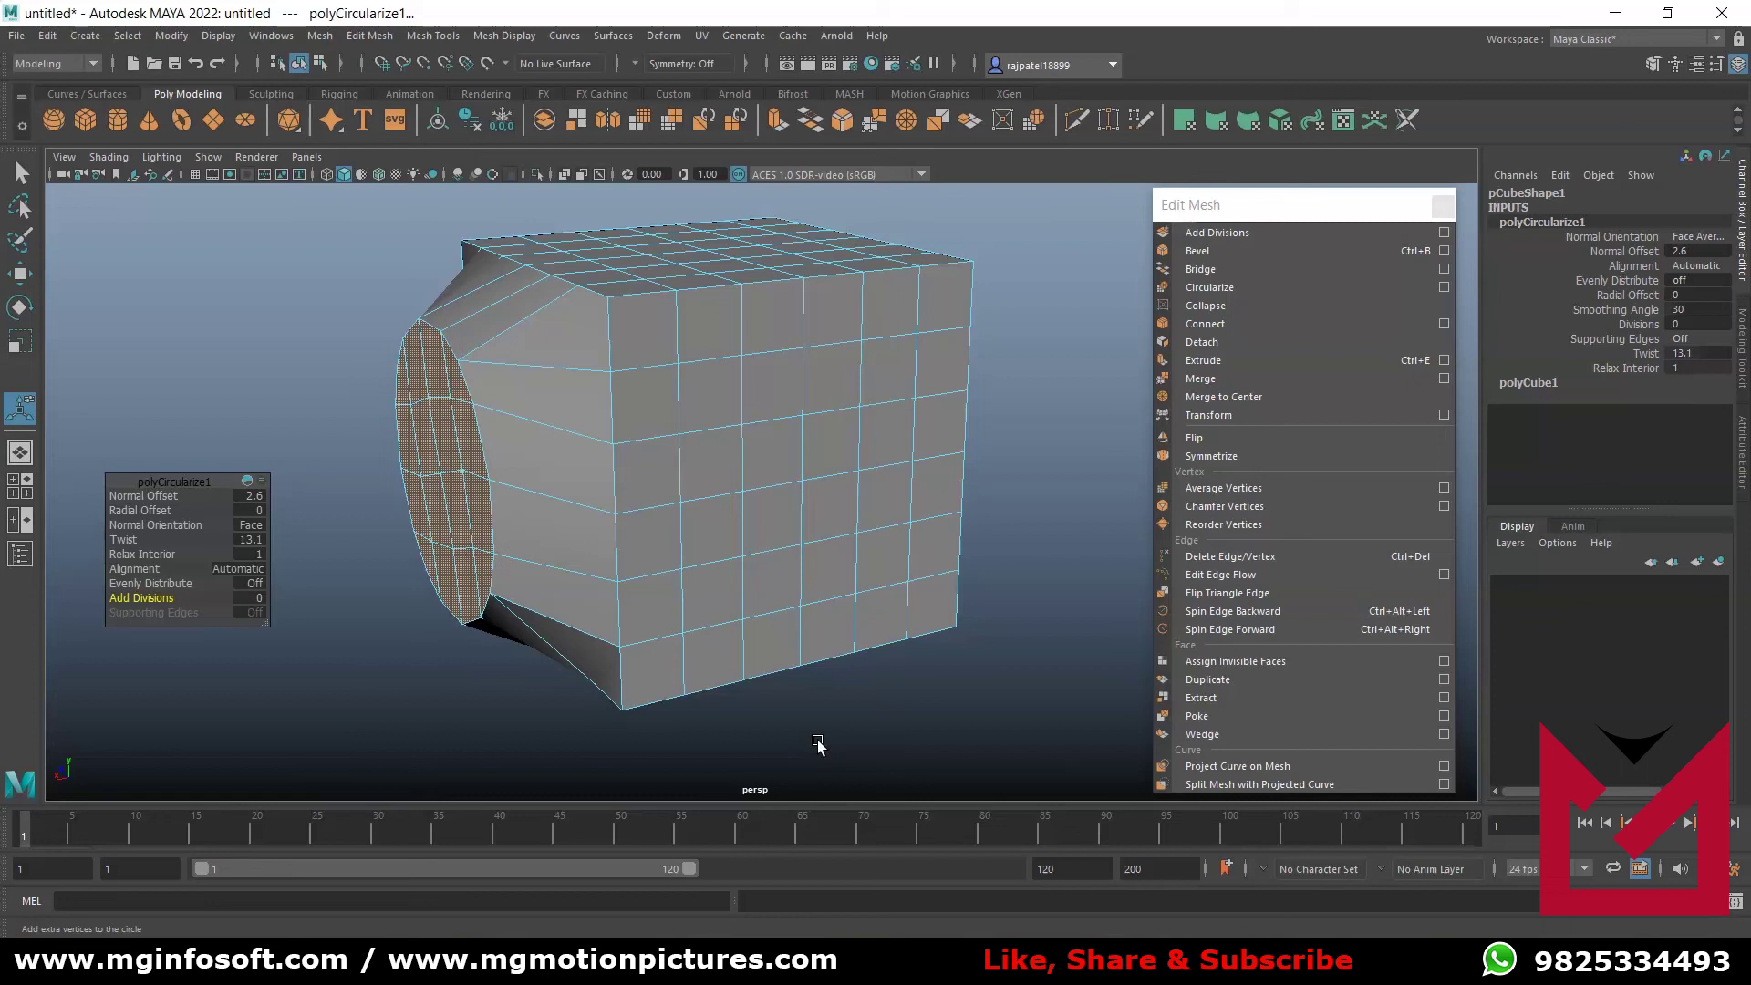
- Paint-select a patch of faces wrapping over the upper edge between the cube's top and an adjacent flat side
left_click_drag(735, 708, 640, 345, "alt")
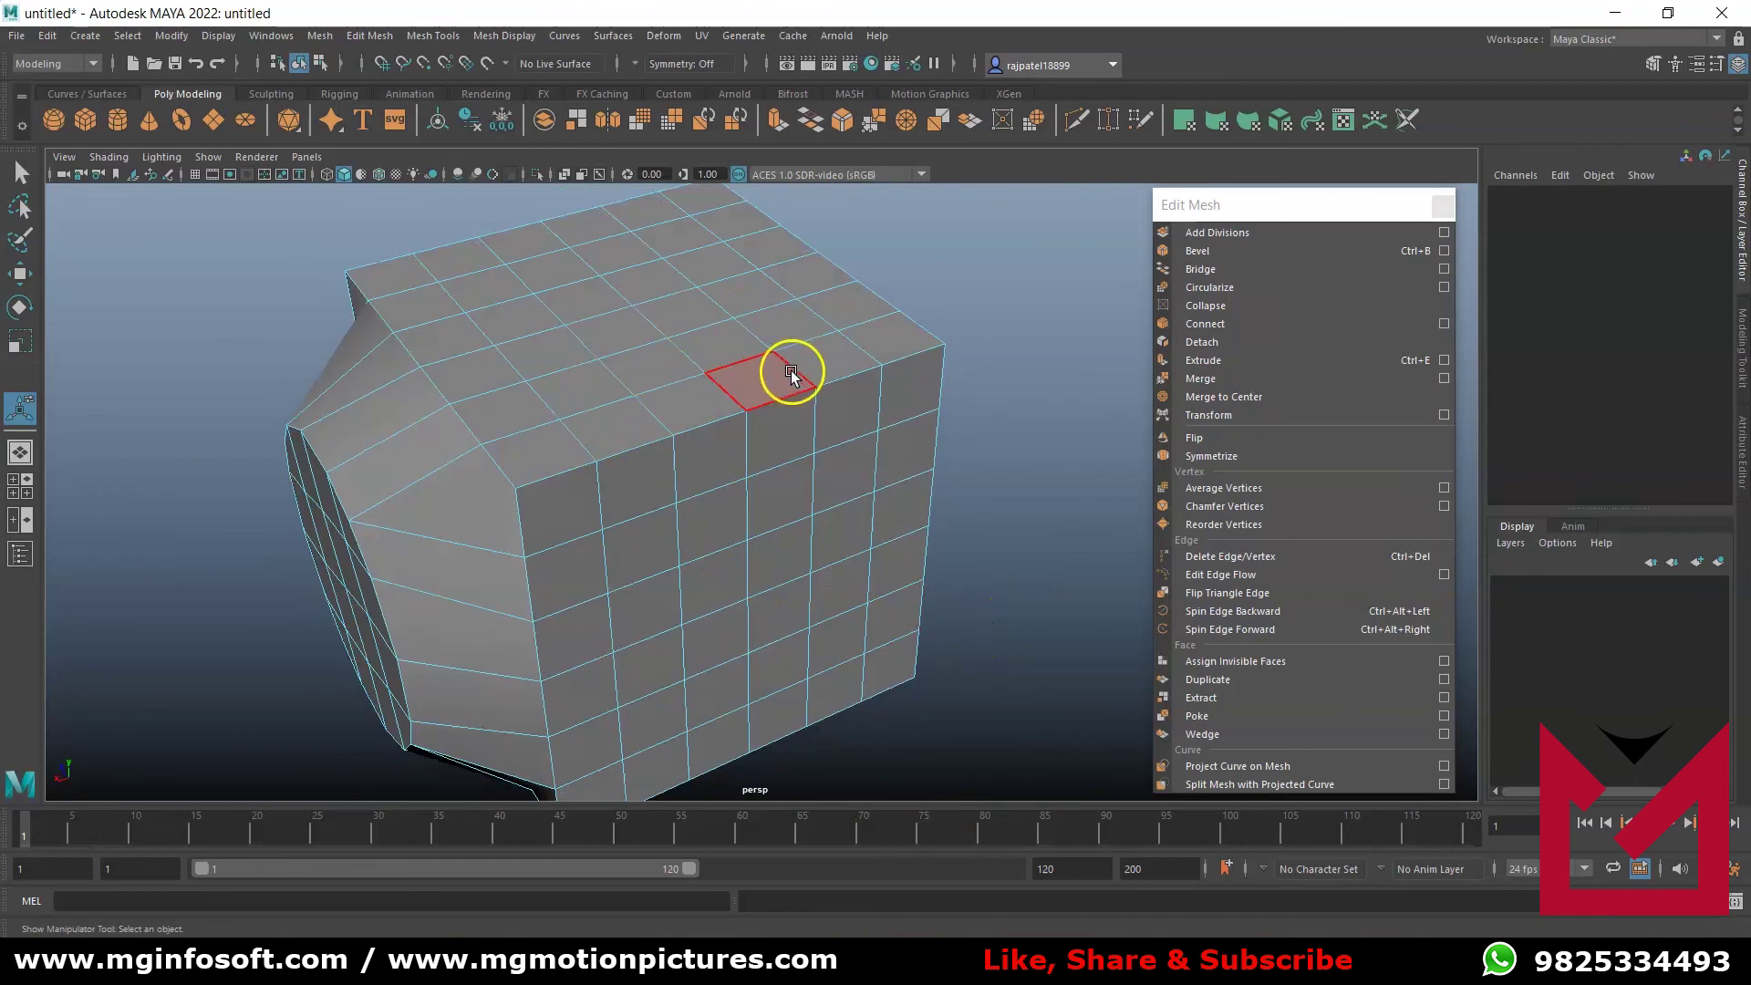
left_click(22, 245)
right_click_drag(700, 464, 704, 505)
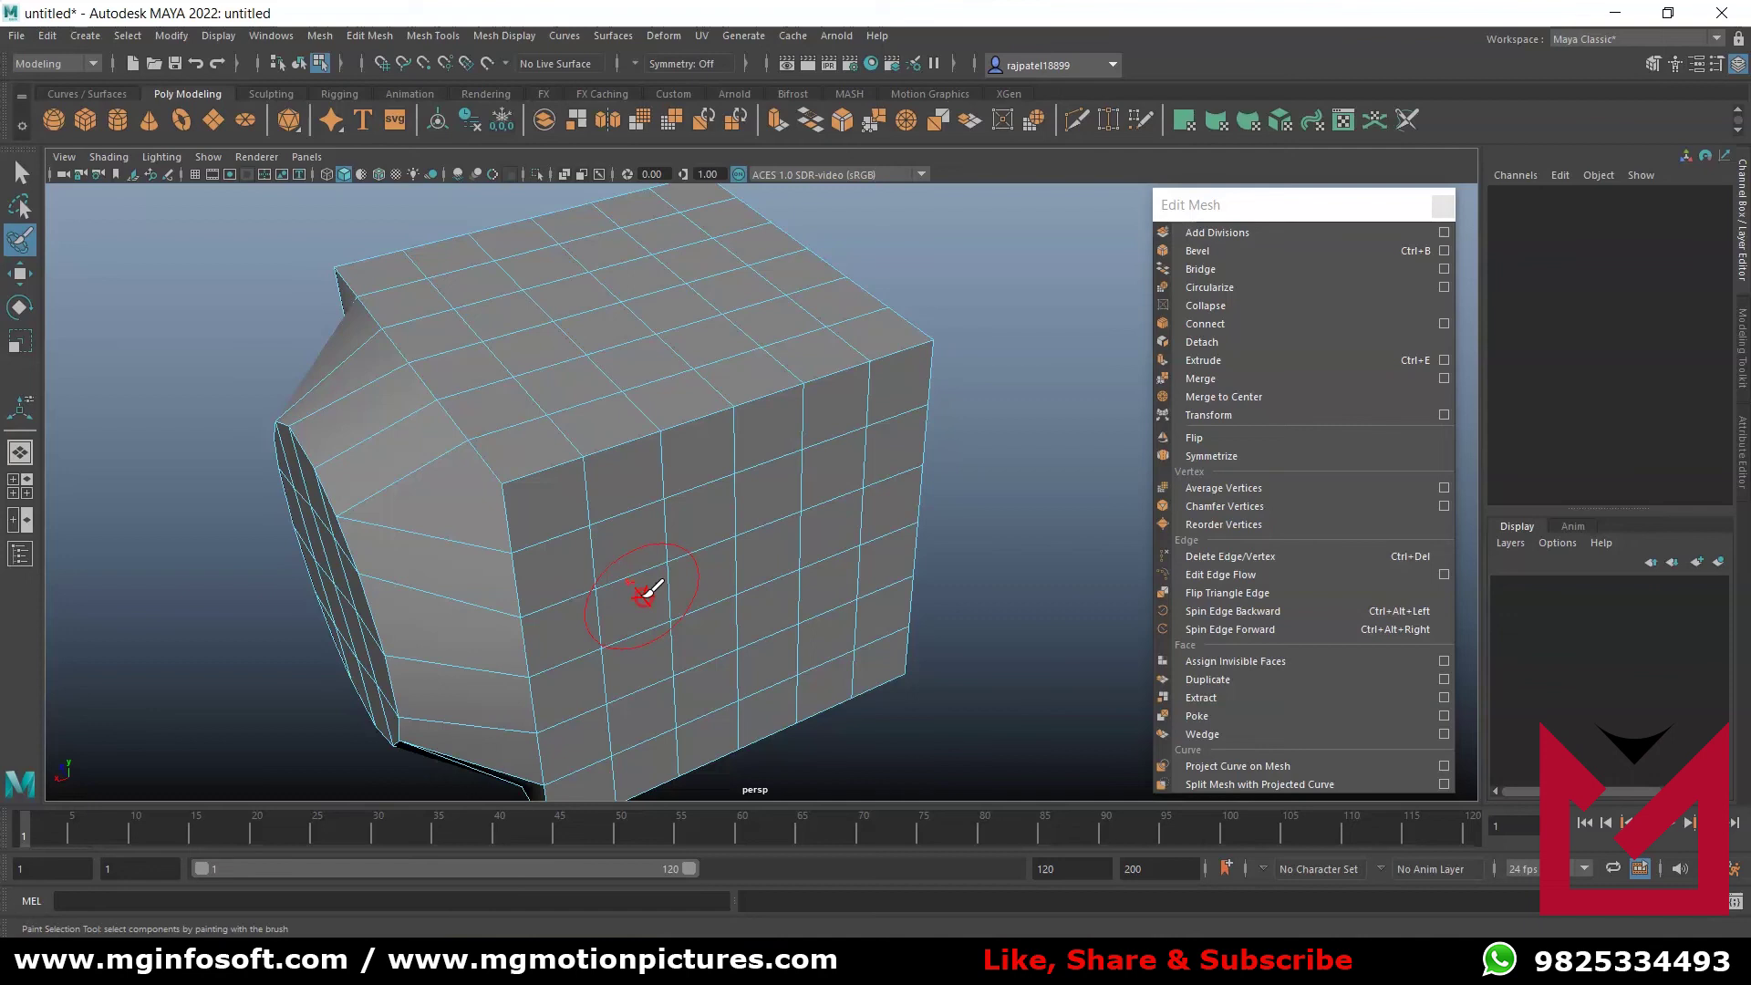
mouse_move(648, 593)
left_mouse_down()
mouse_move(617, 559)
mouse_move(610, 457)
mouse_move(567, 368)
mouse_move(581, 331)
mouse_move(648, 406)
mouse_move(672, 293)
mouse_move(723, 395)
mouse_move(735, 562)
mouse_move(744, 538)
left_mouse_up()
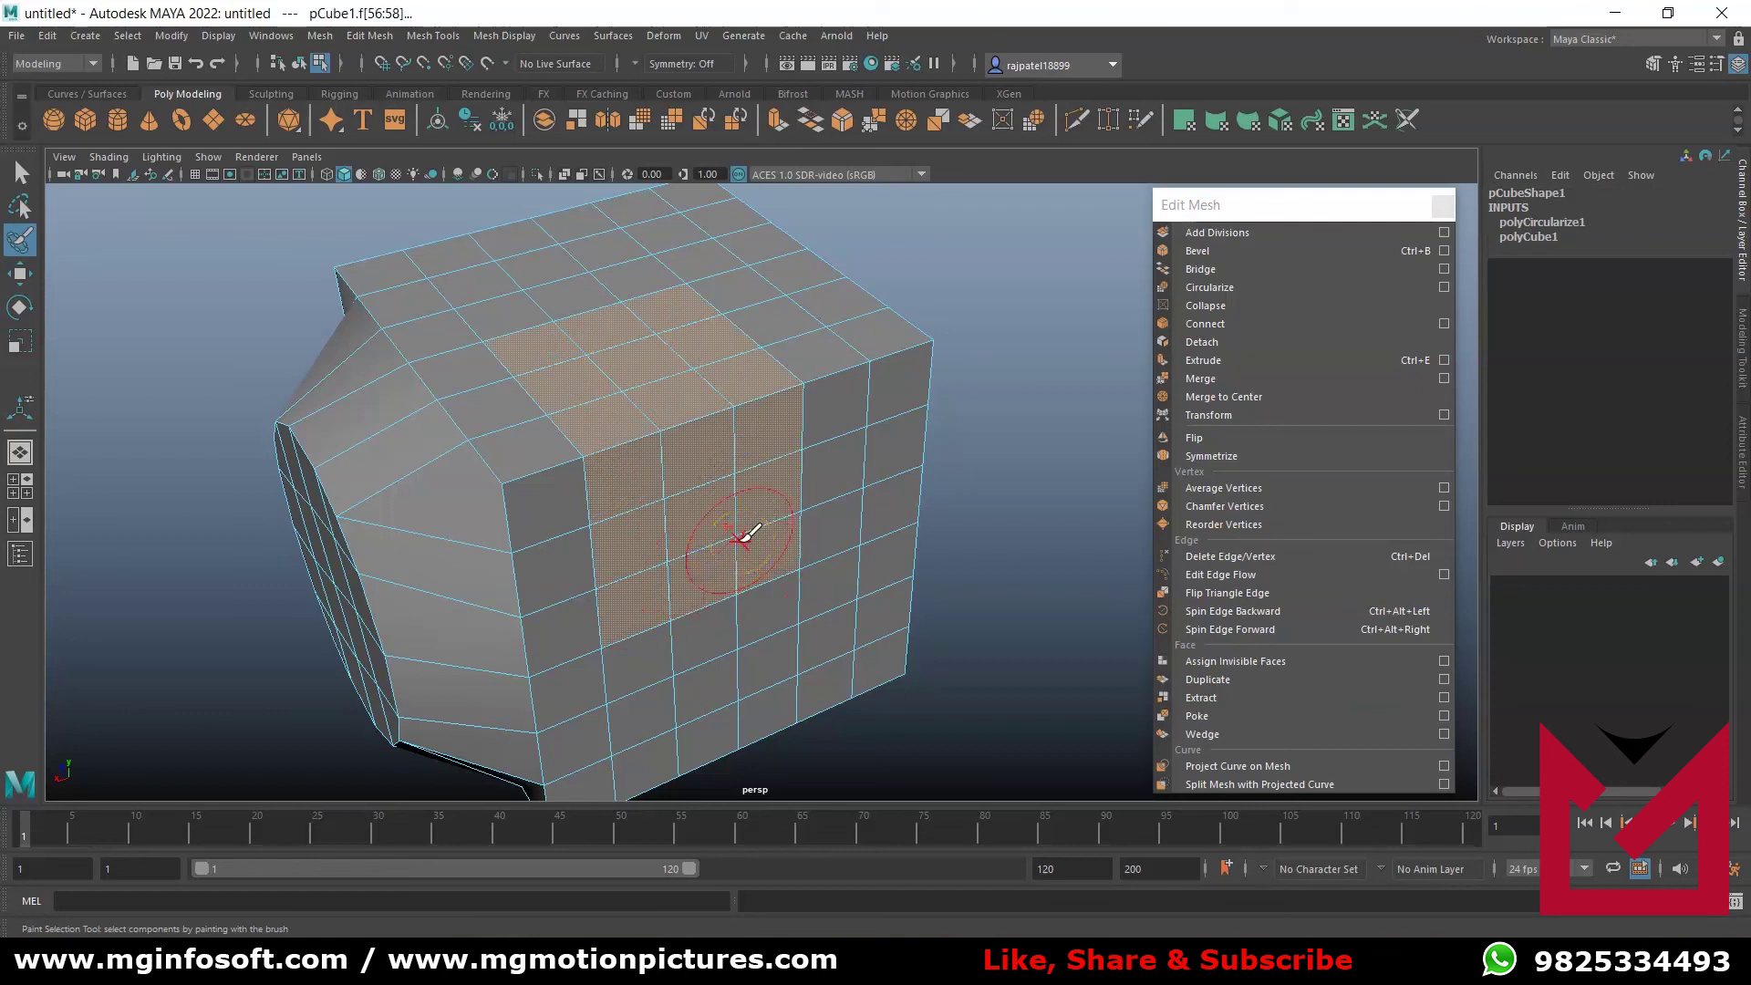
- Circularize the painted face selection and set its normal offset to 6.3
left_click(1218, 288)
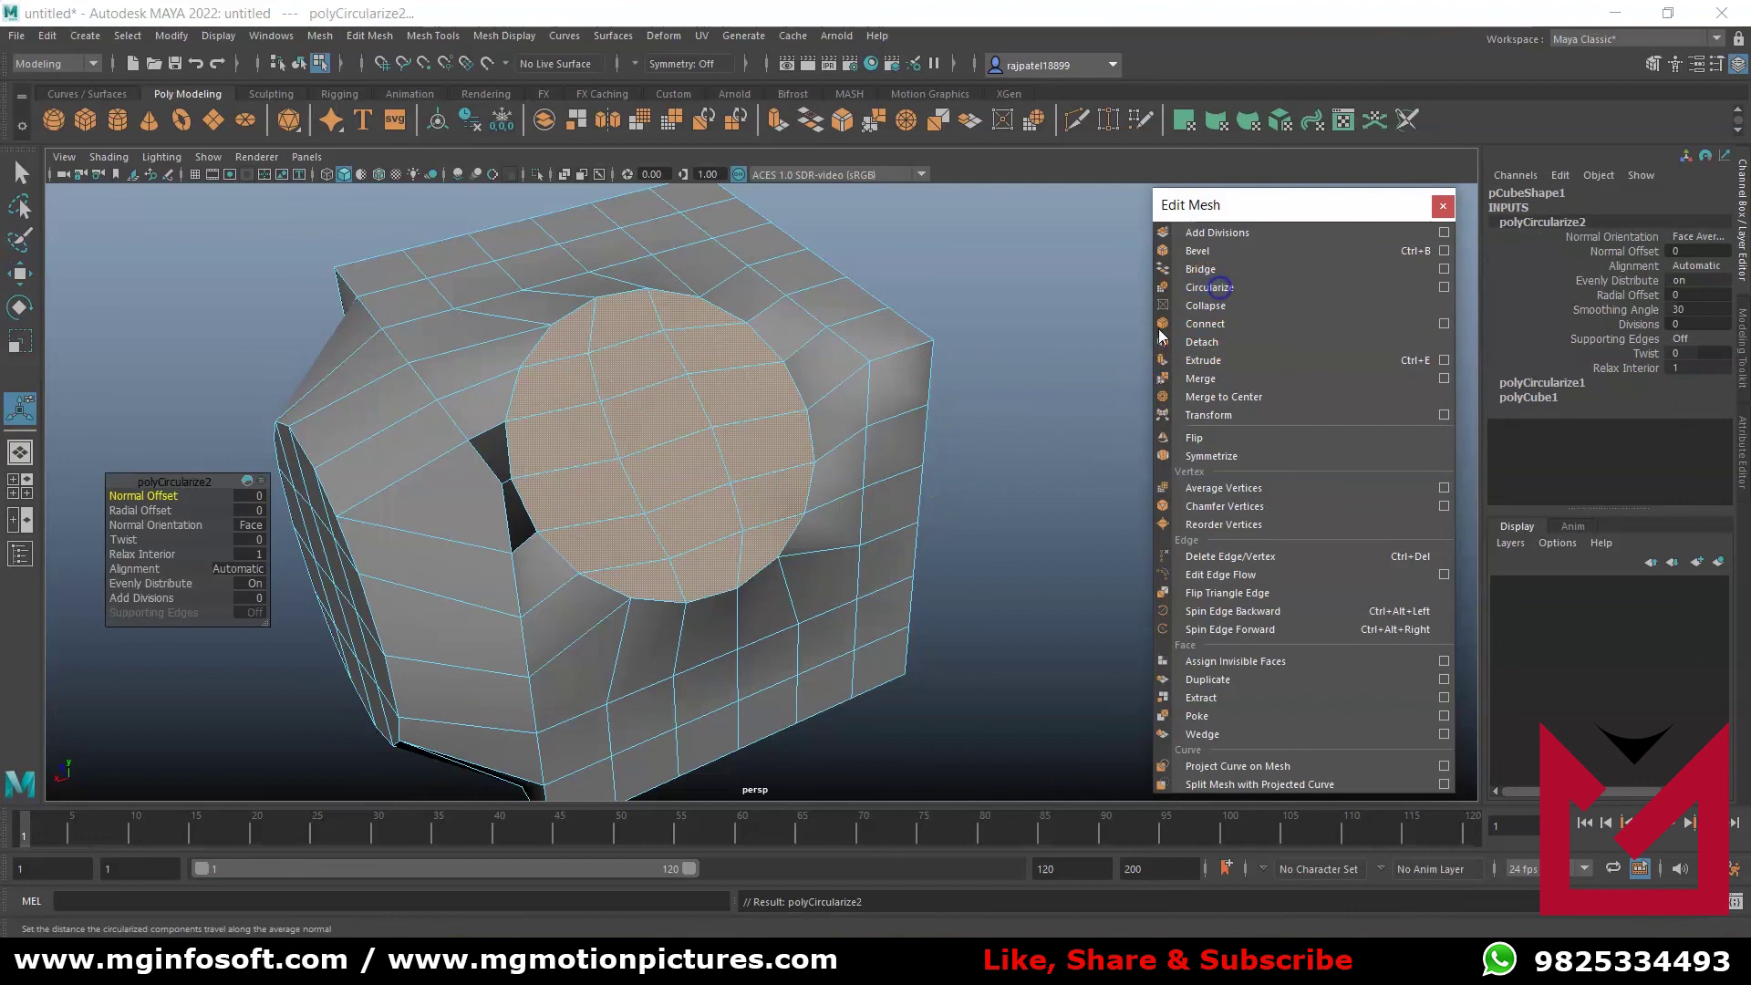
left_click_drag(968, 609, 1018, 600, "alt")
left_click_drag(125, 496, 187, 497)
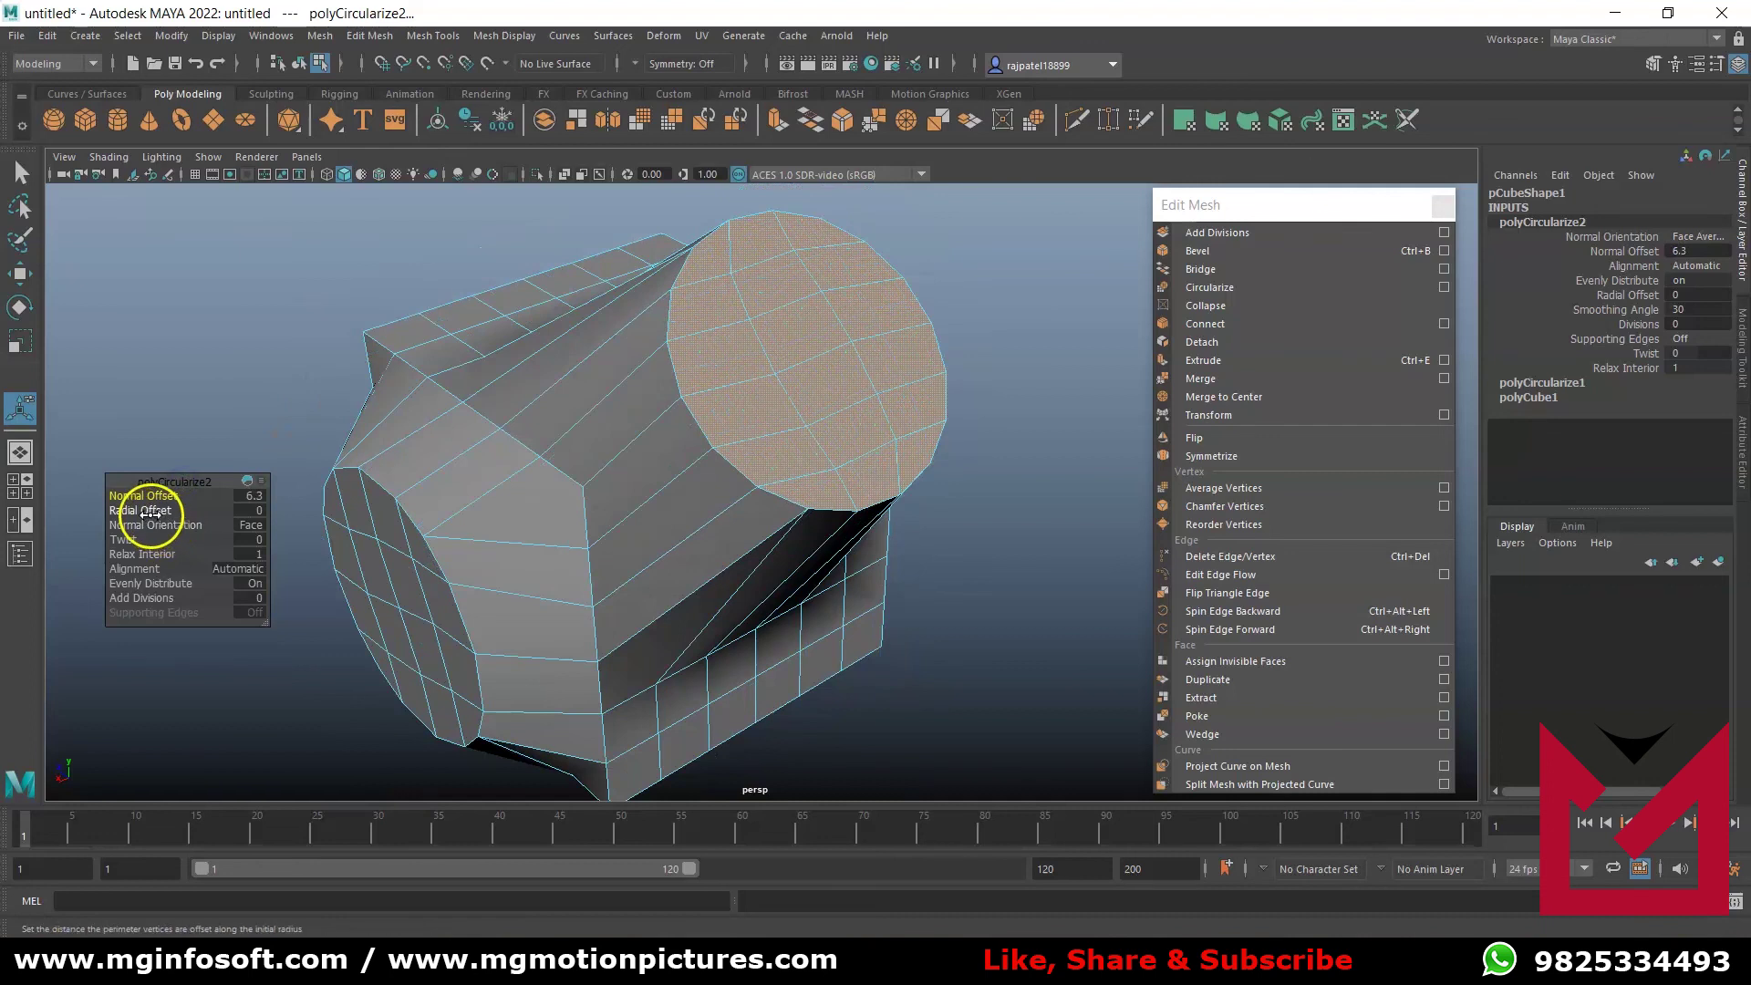
- Set the circularized patch's radial offset to -1.1 and try adjusting its added divisions and relax interior
left_click_drag(150, 513, 139, 513)
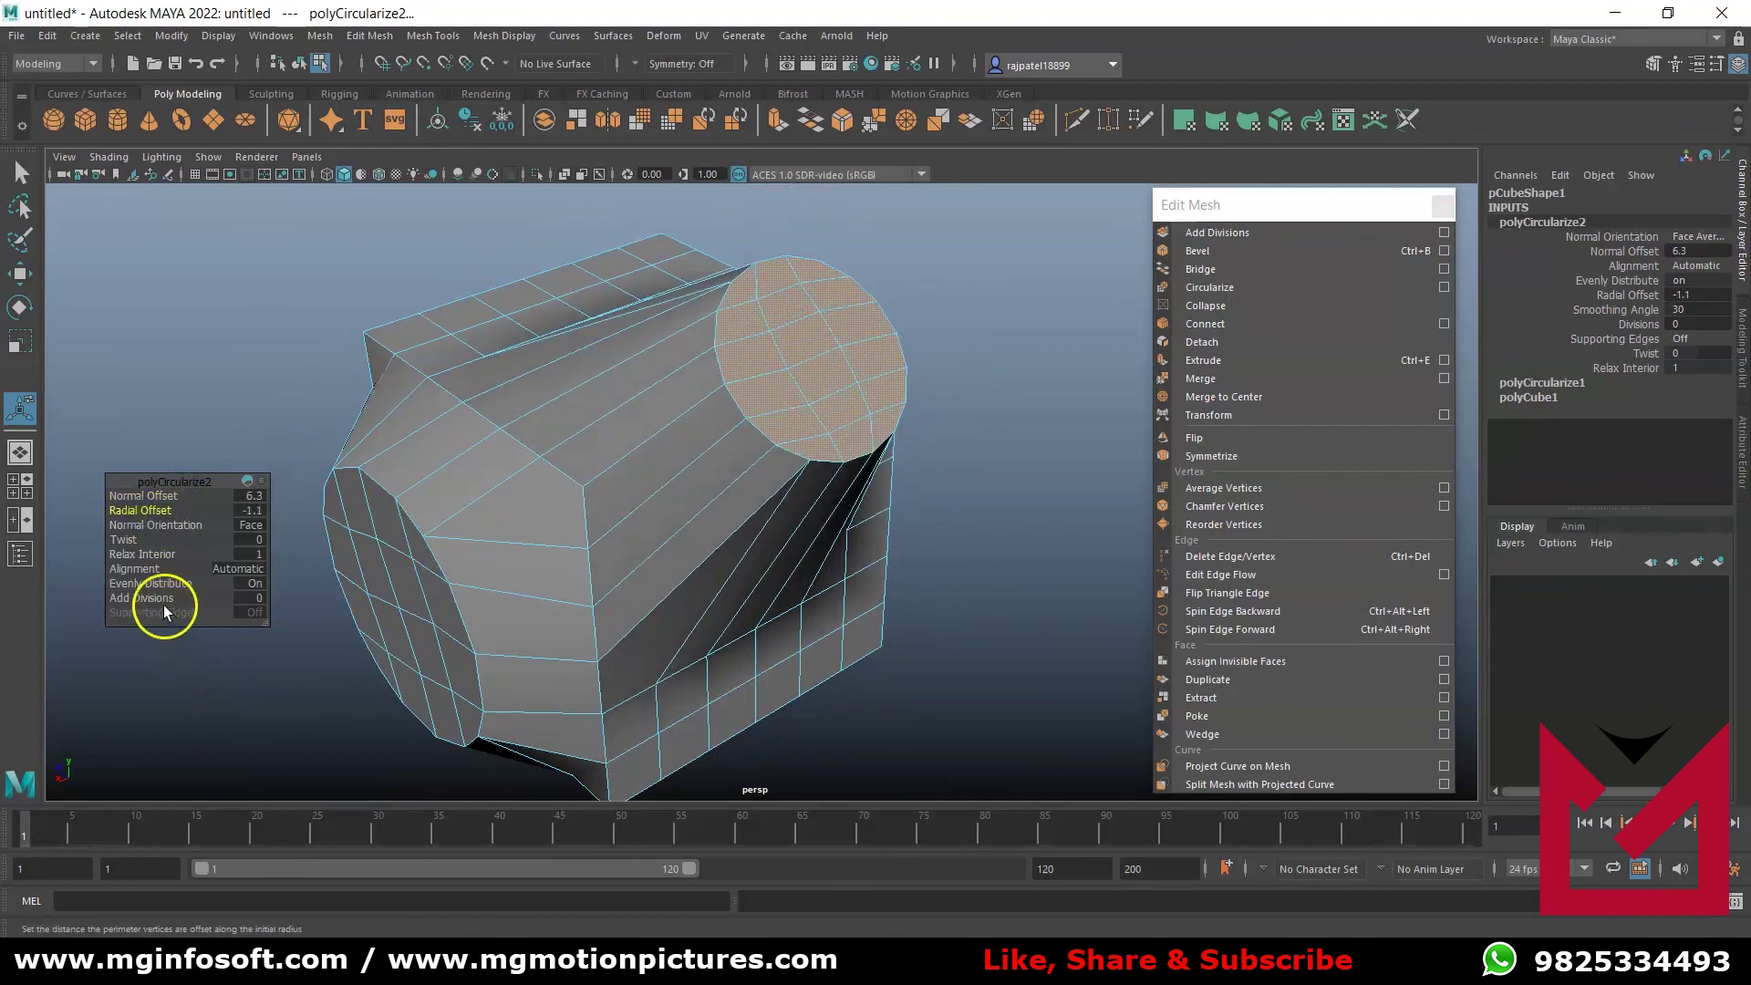
left_click_drag(159, 598, 105, 588)
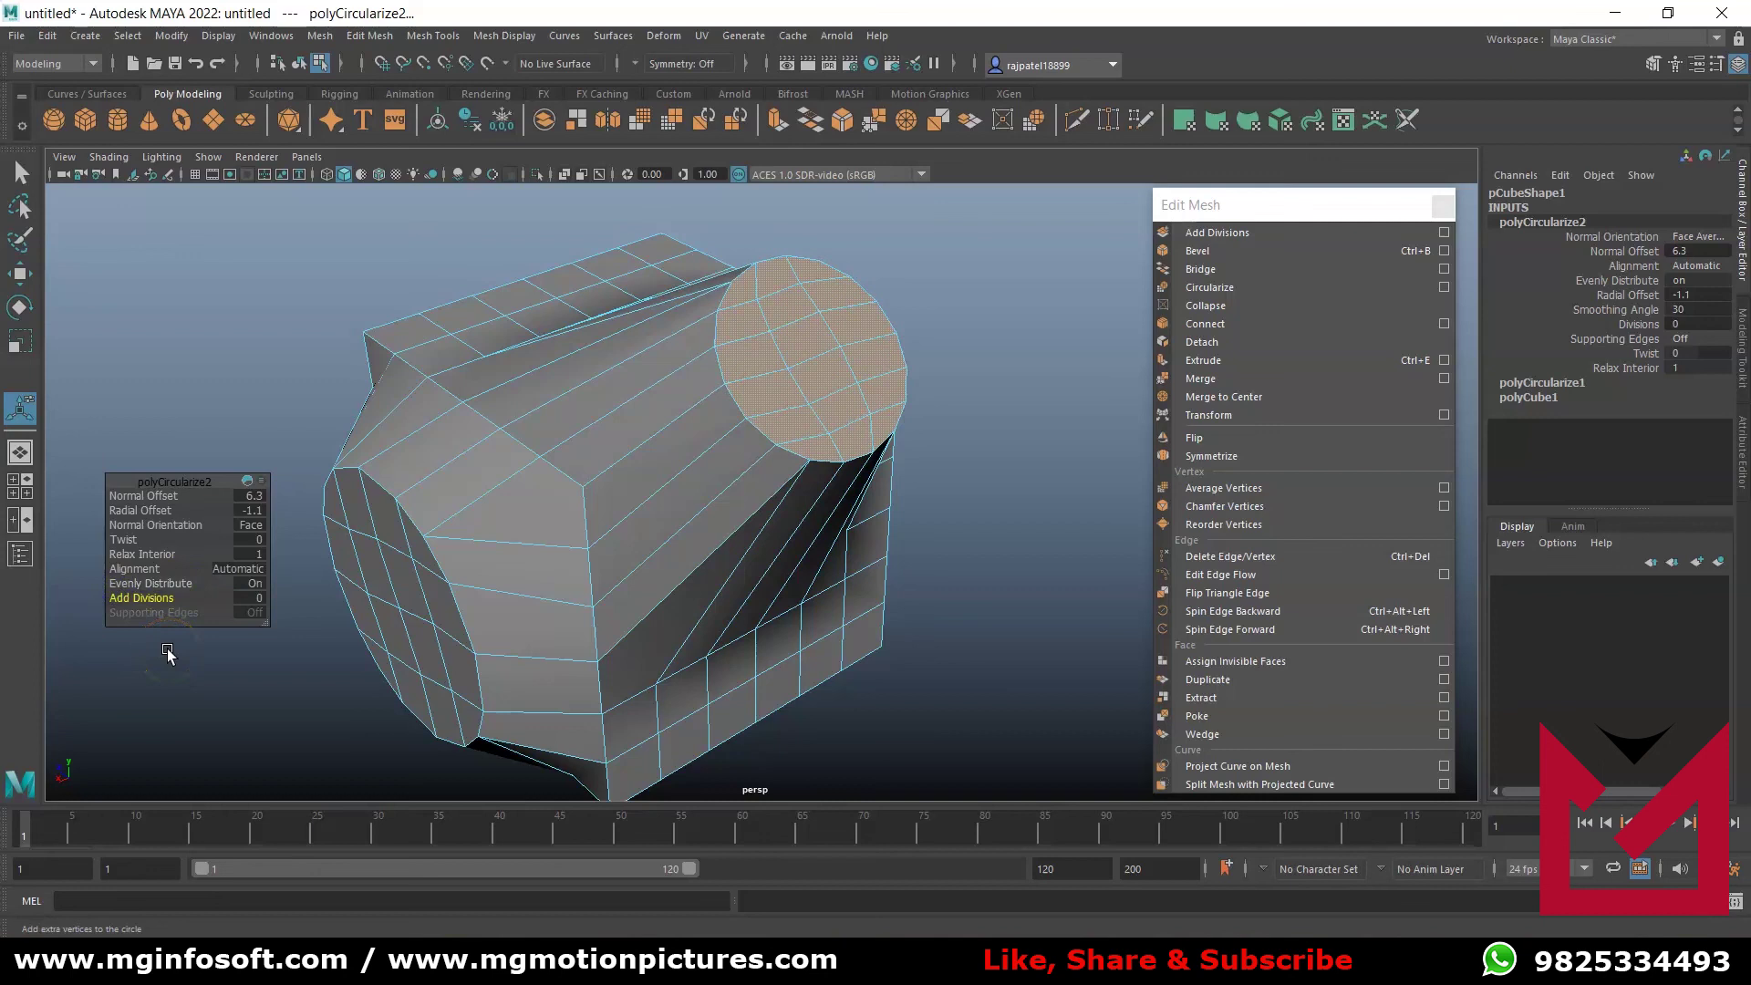
left_click_drag(146, 554, 137, 554)
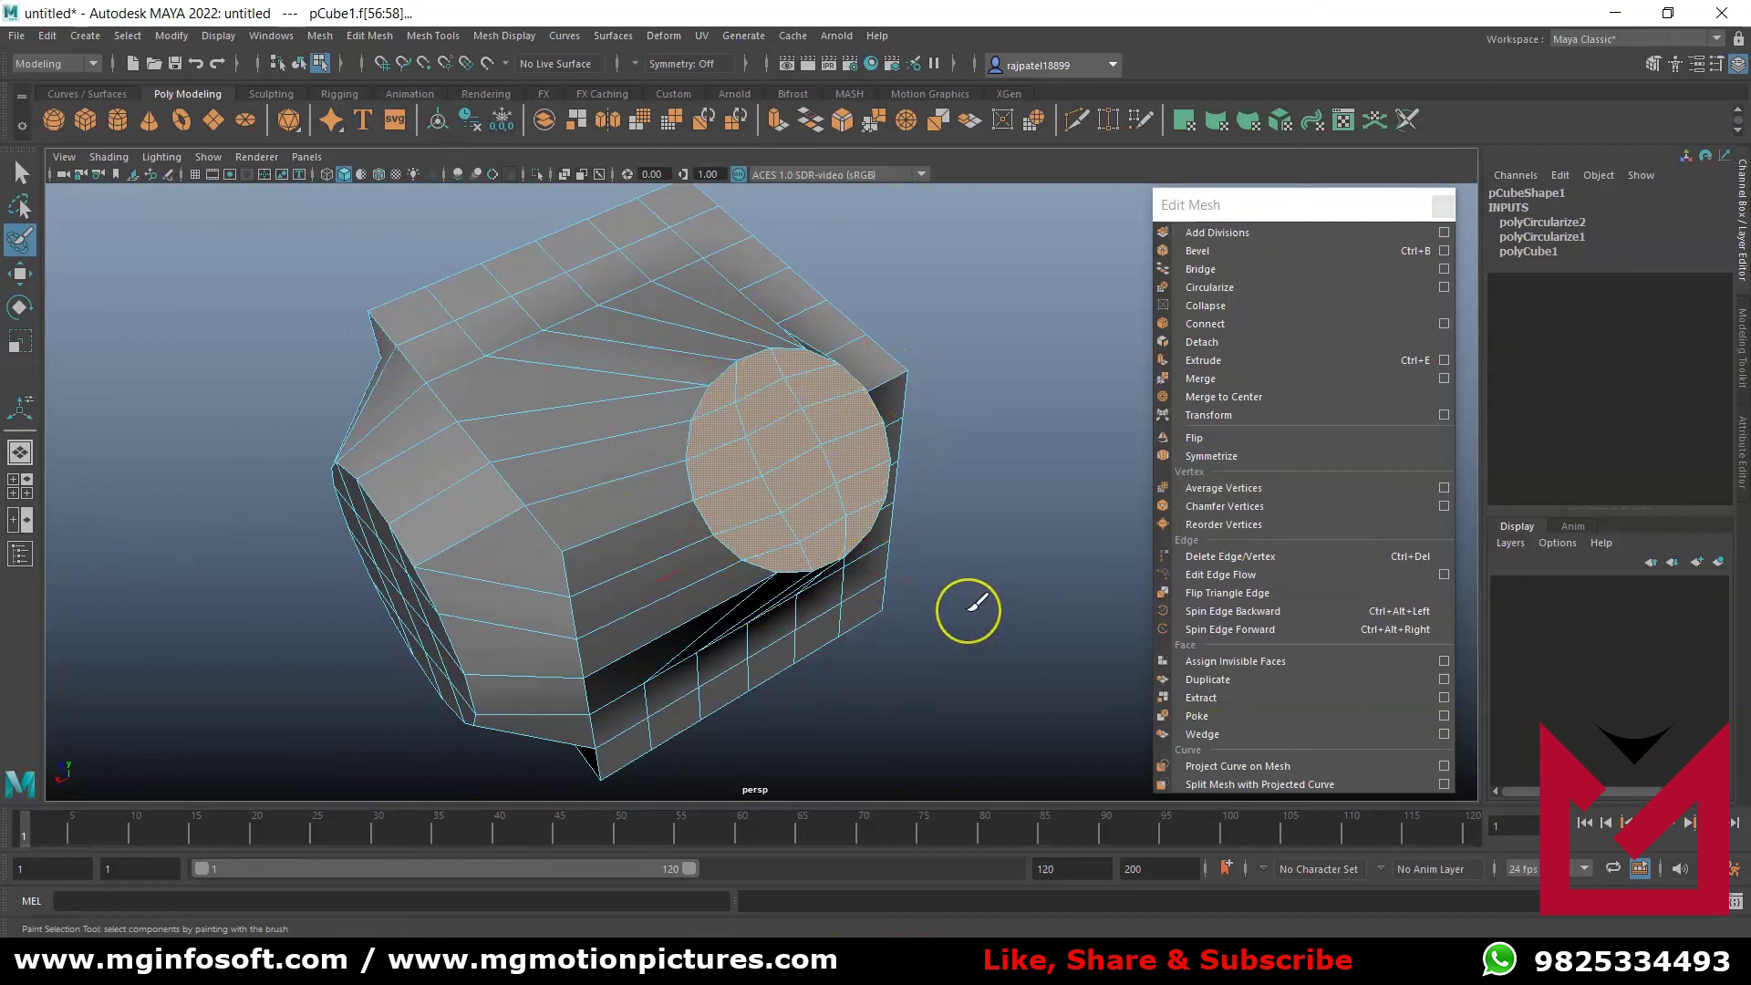
- Extrude the circularized faces in place and scale them uniformly inward to form a narrow inset ring
key("ctrl+e")
left_click(887, 486)
left_click(826, 379)
left_click(886, 342)
left_click_drag(887, 343, 795, 370)
left_click(782, 379)
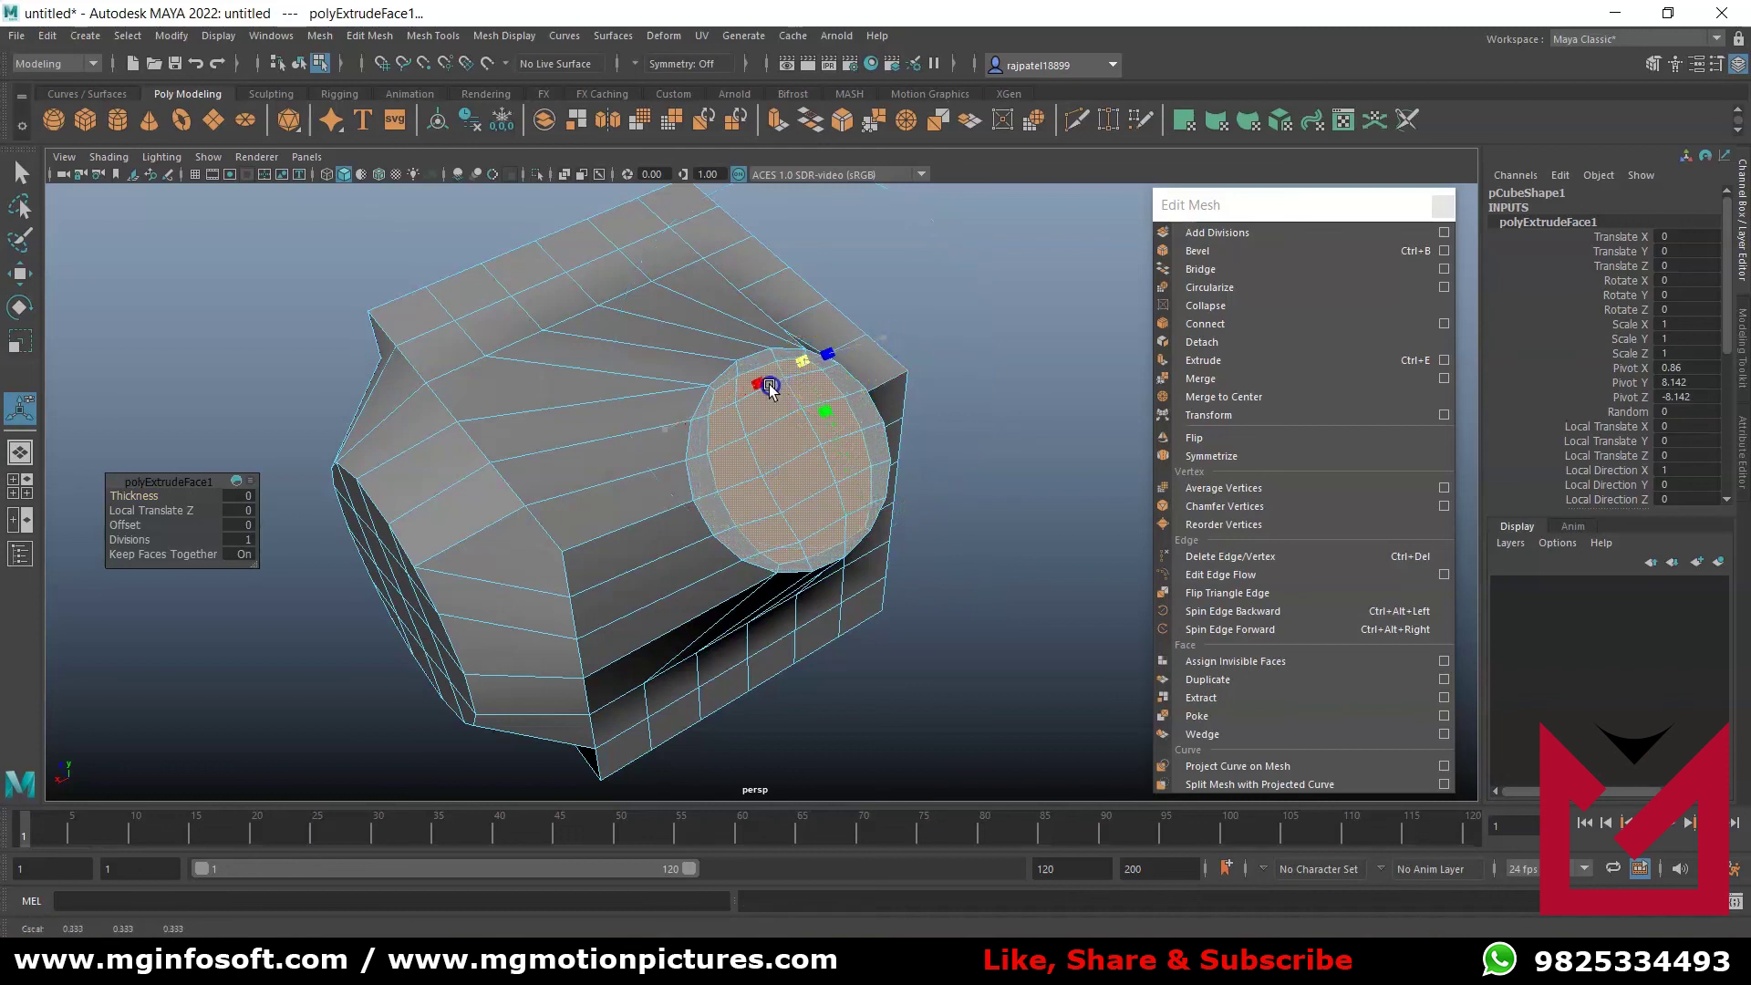
left_click(758, 386)
left_click(968, 523)
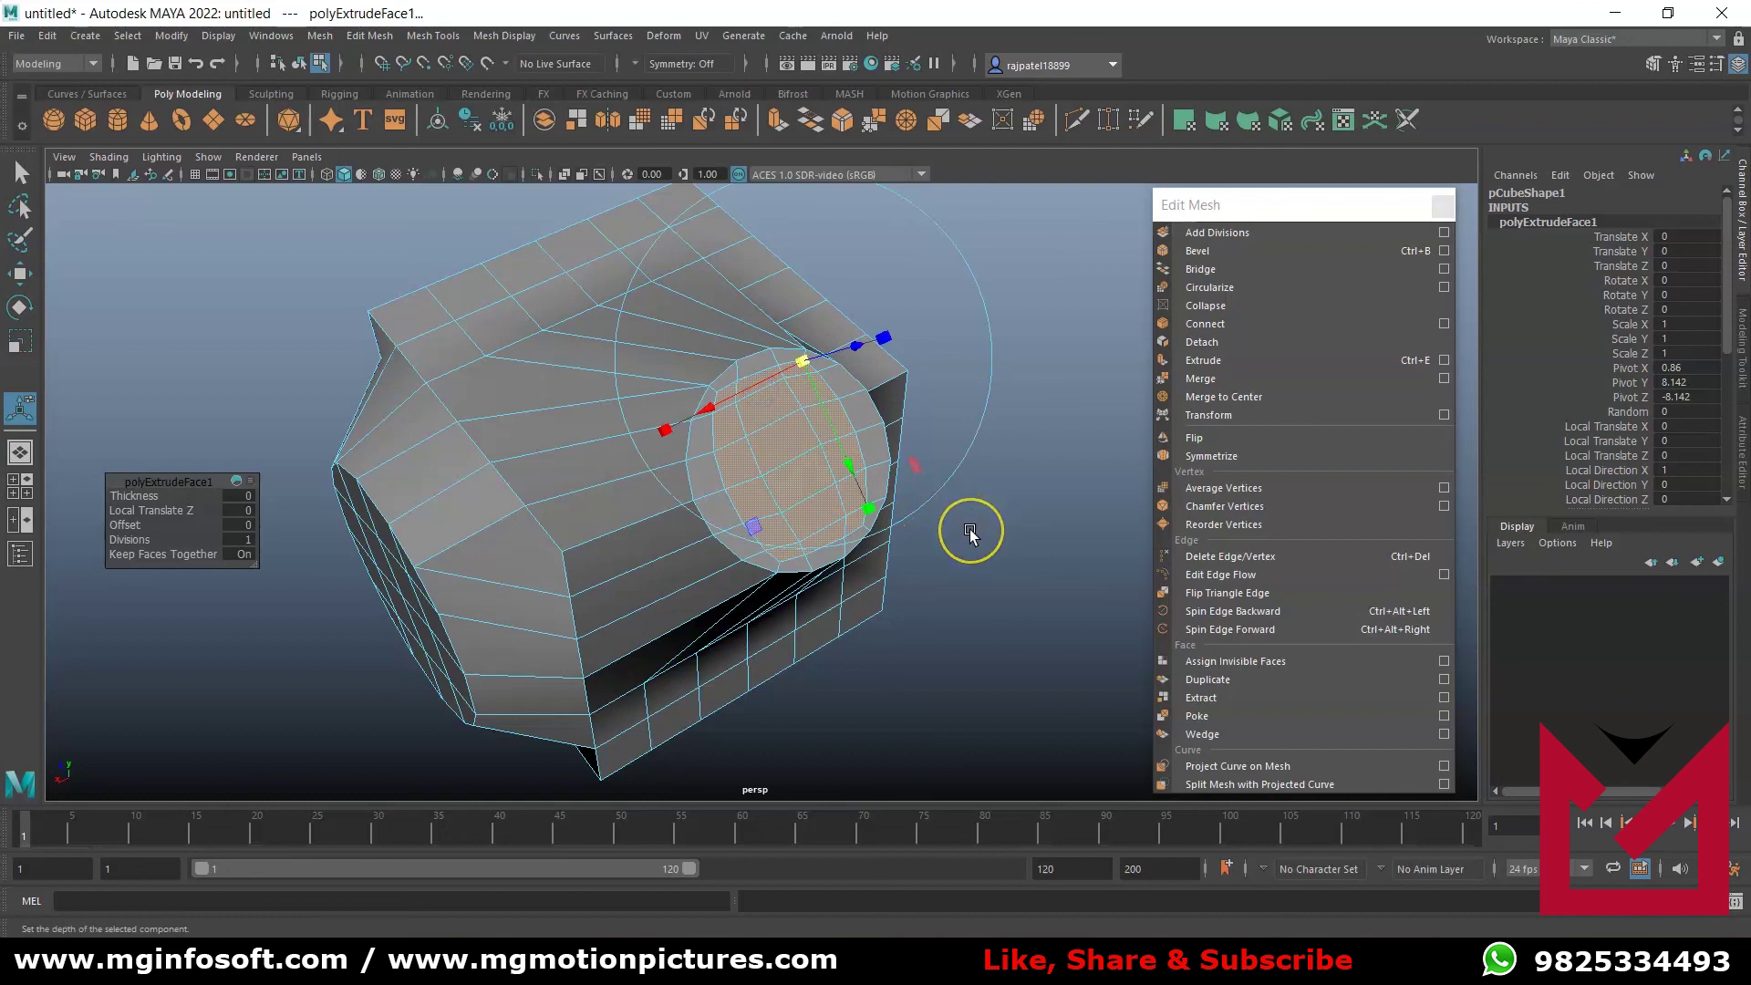
- Extrude the inset circular faces outward with a local Z translation of about 6.929, and inset the cylinder's end with another scaled extrusion
key("ctrl+e")
left_click_drag(845, 362, 1070, 371)
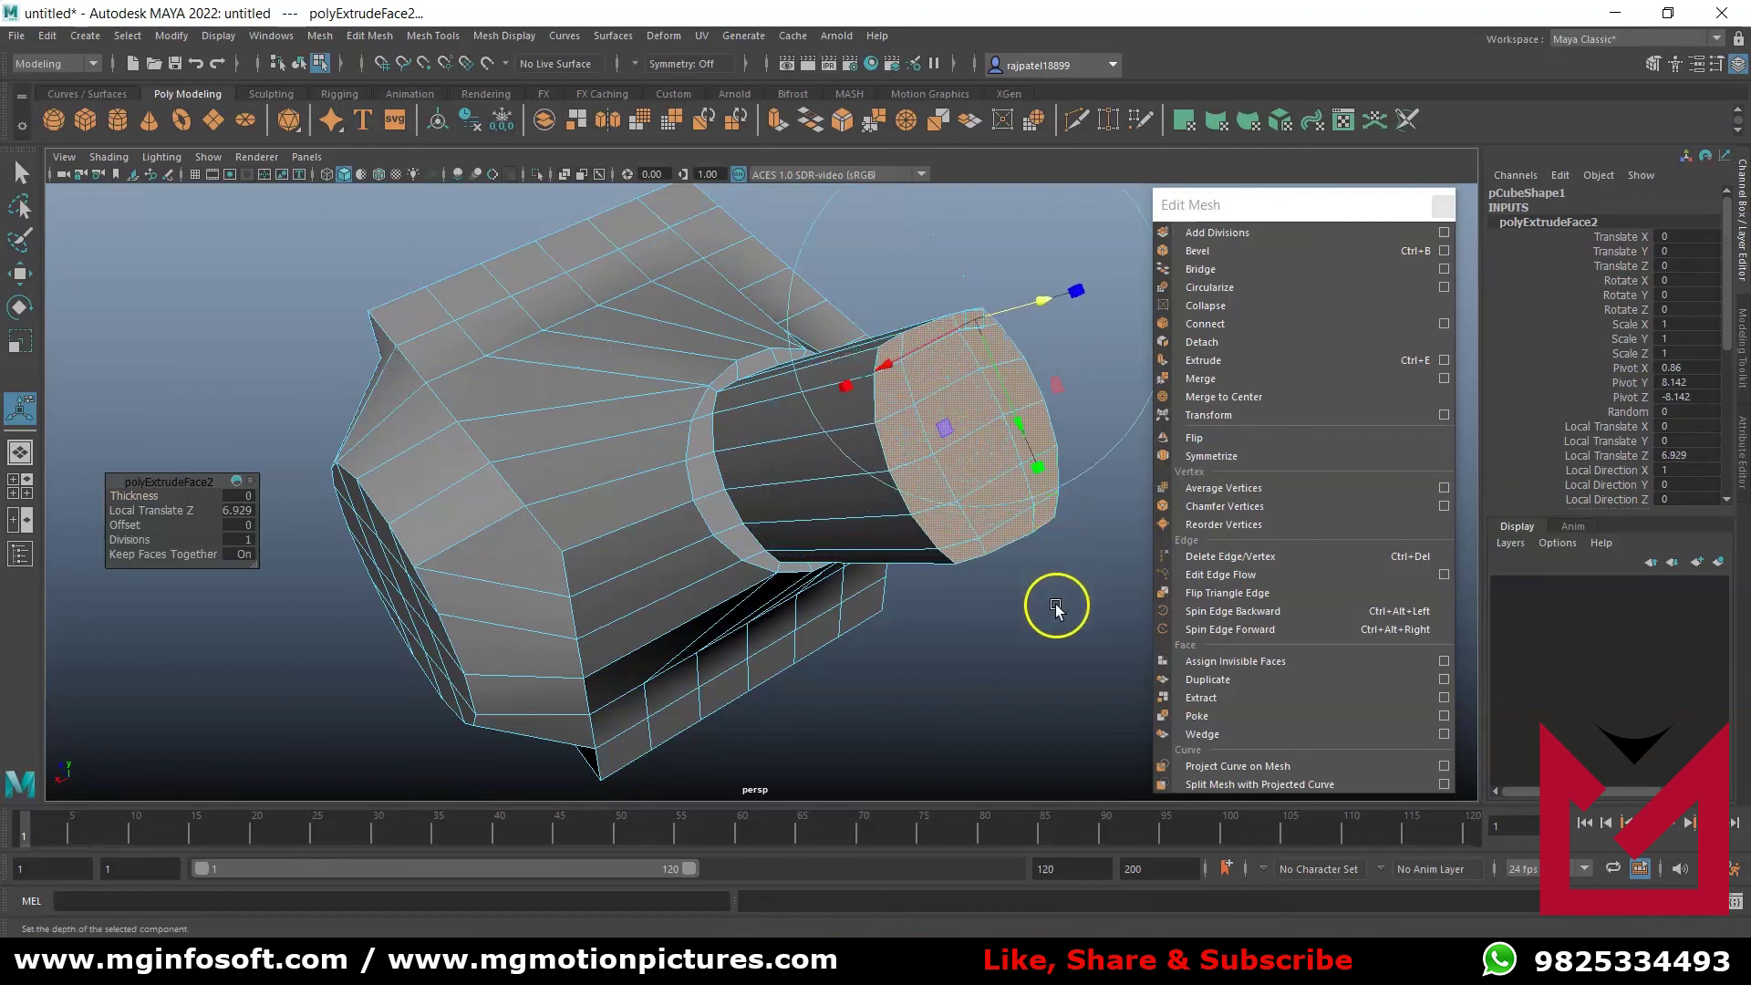
key("ctrl+e")
left_click_drag(1074, 287, 976, 321)
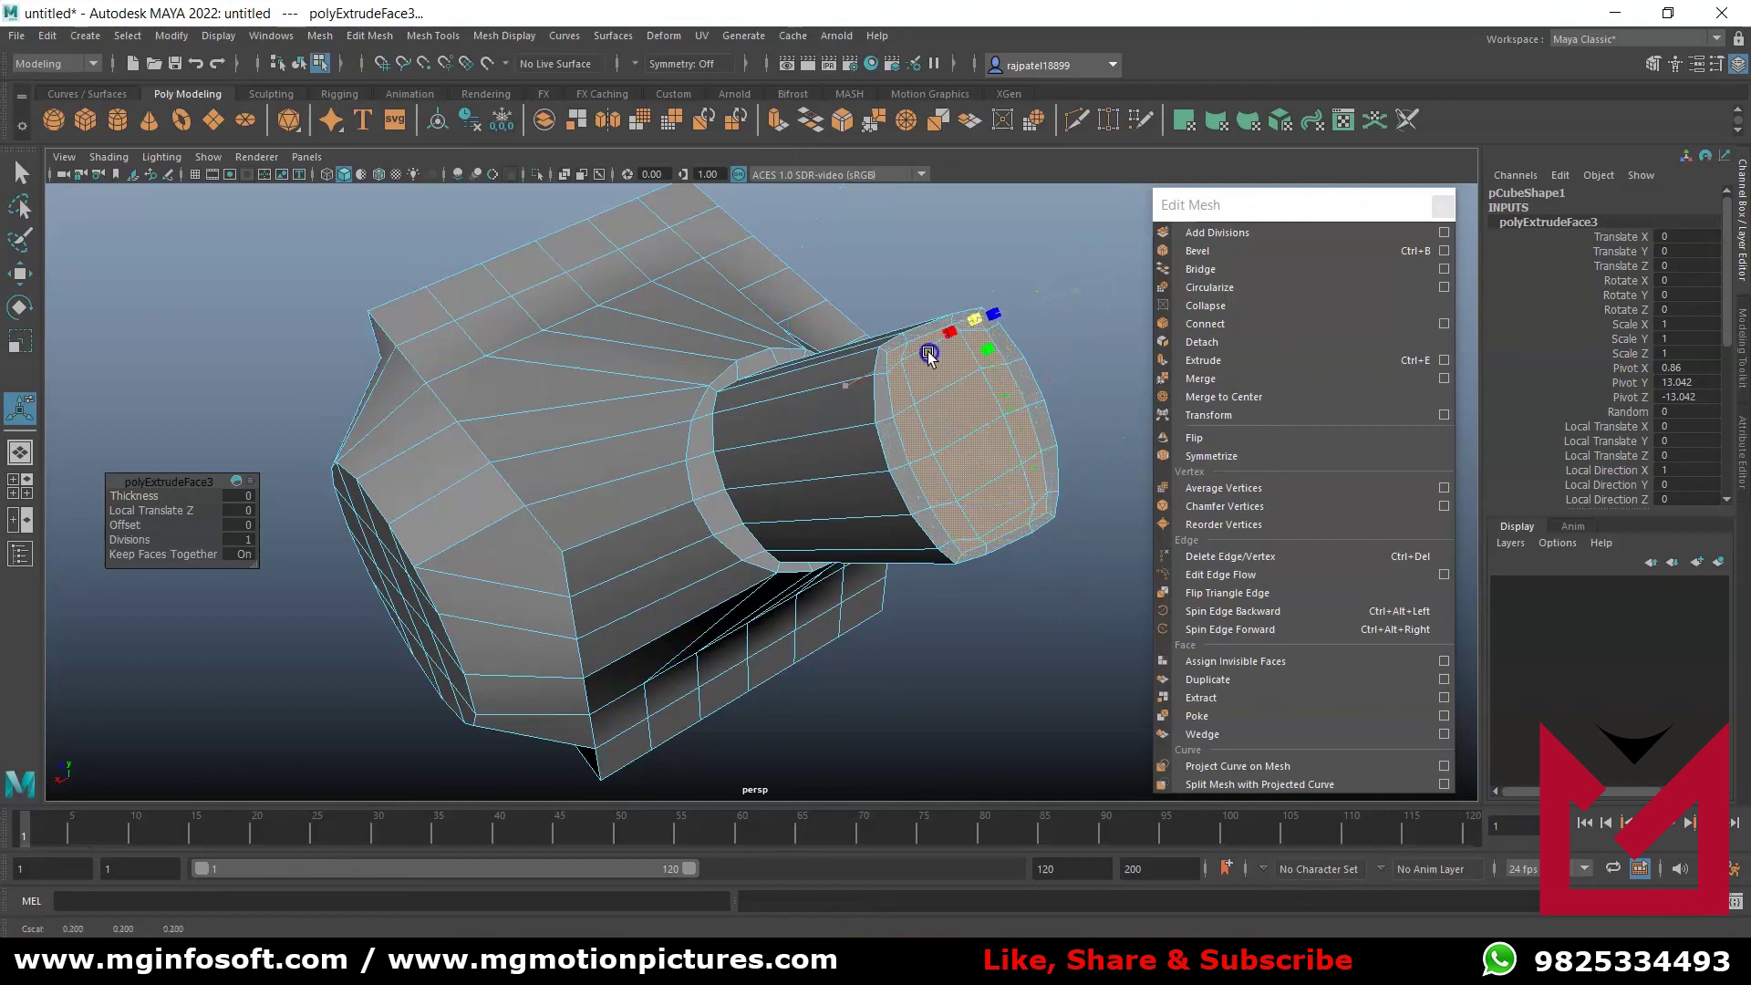
left_click(932, 353)
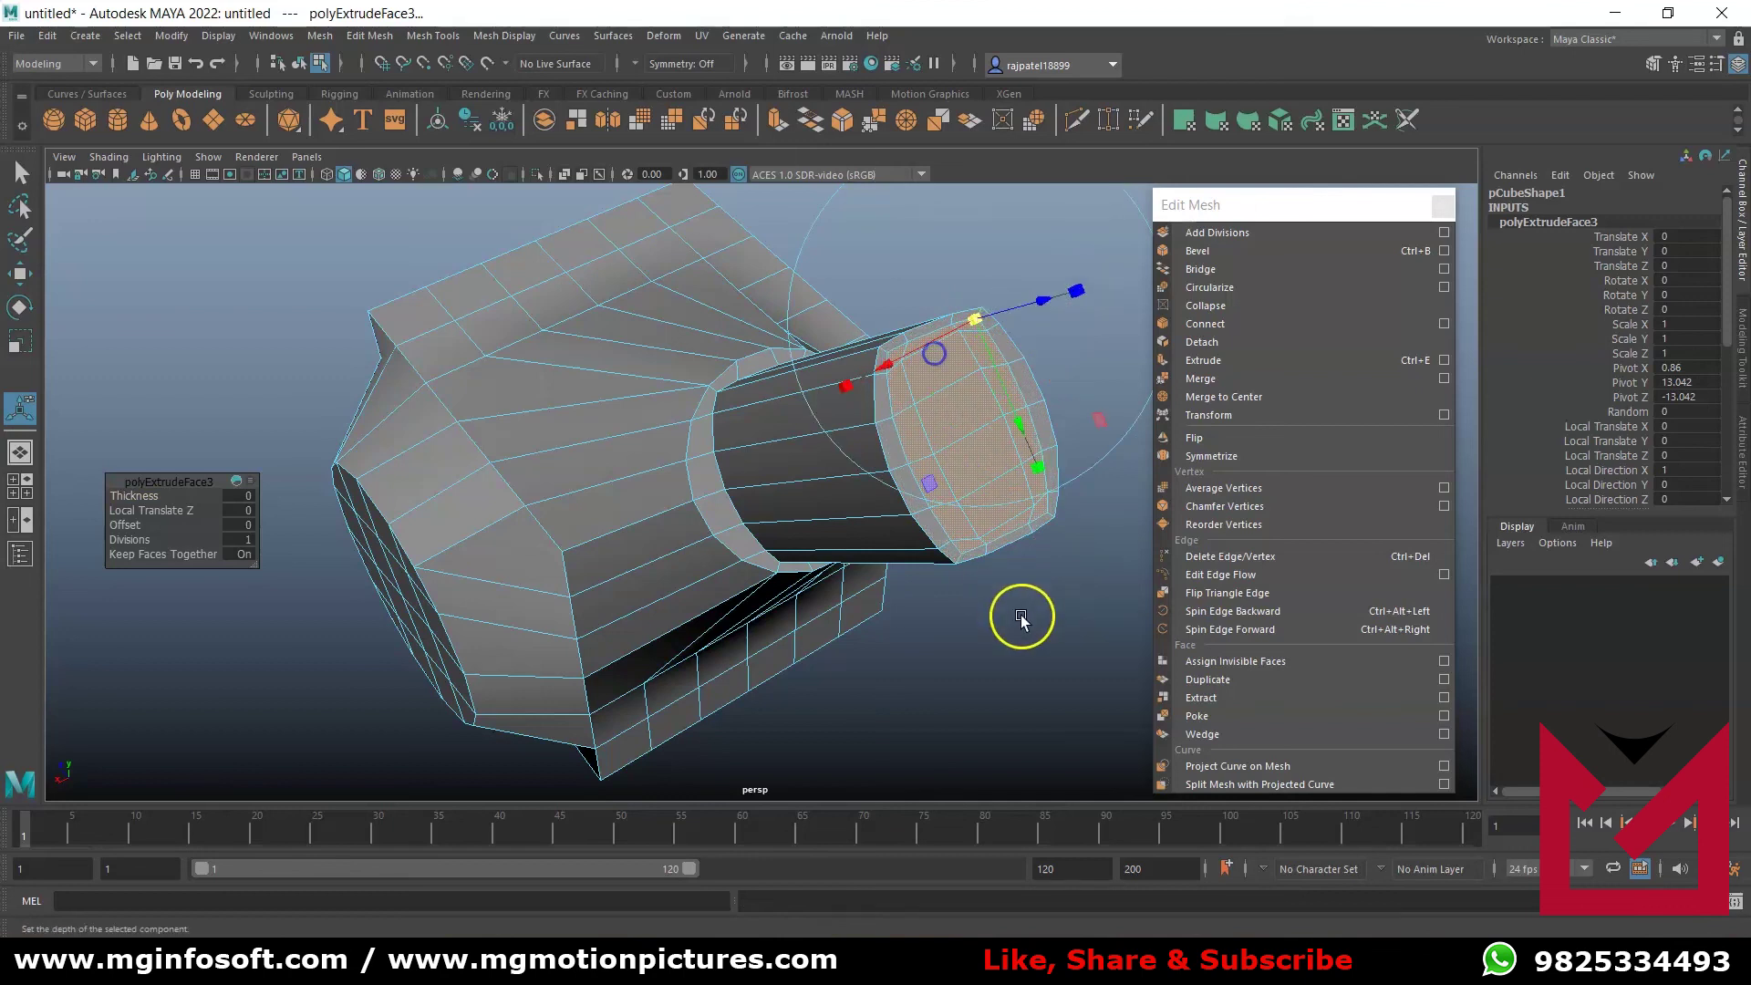
- Extrude the inset end faces outward into a second, narrower cylinder section, and return to object mode with nothing selected
key("ctrl+e")
left_click_drag(1036, 321, 1151, 288)
mouse_move(834, 702)
left_mouse_down("alt")
mouse_move(840, 686)
mouse_move(825, 688)
left_mouse_up("alt")
left_click(867, 665)
right_click_drag(684, 463, 767, 442)
left_click(898, 551)
left_click_drag(965, 594, 653, 771, "alt")
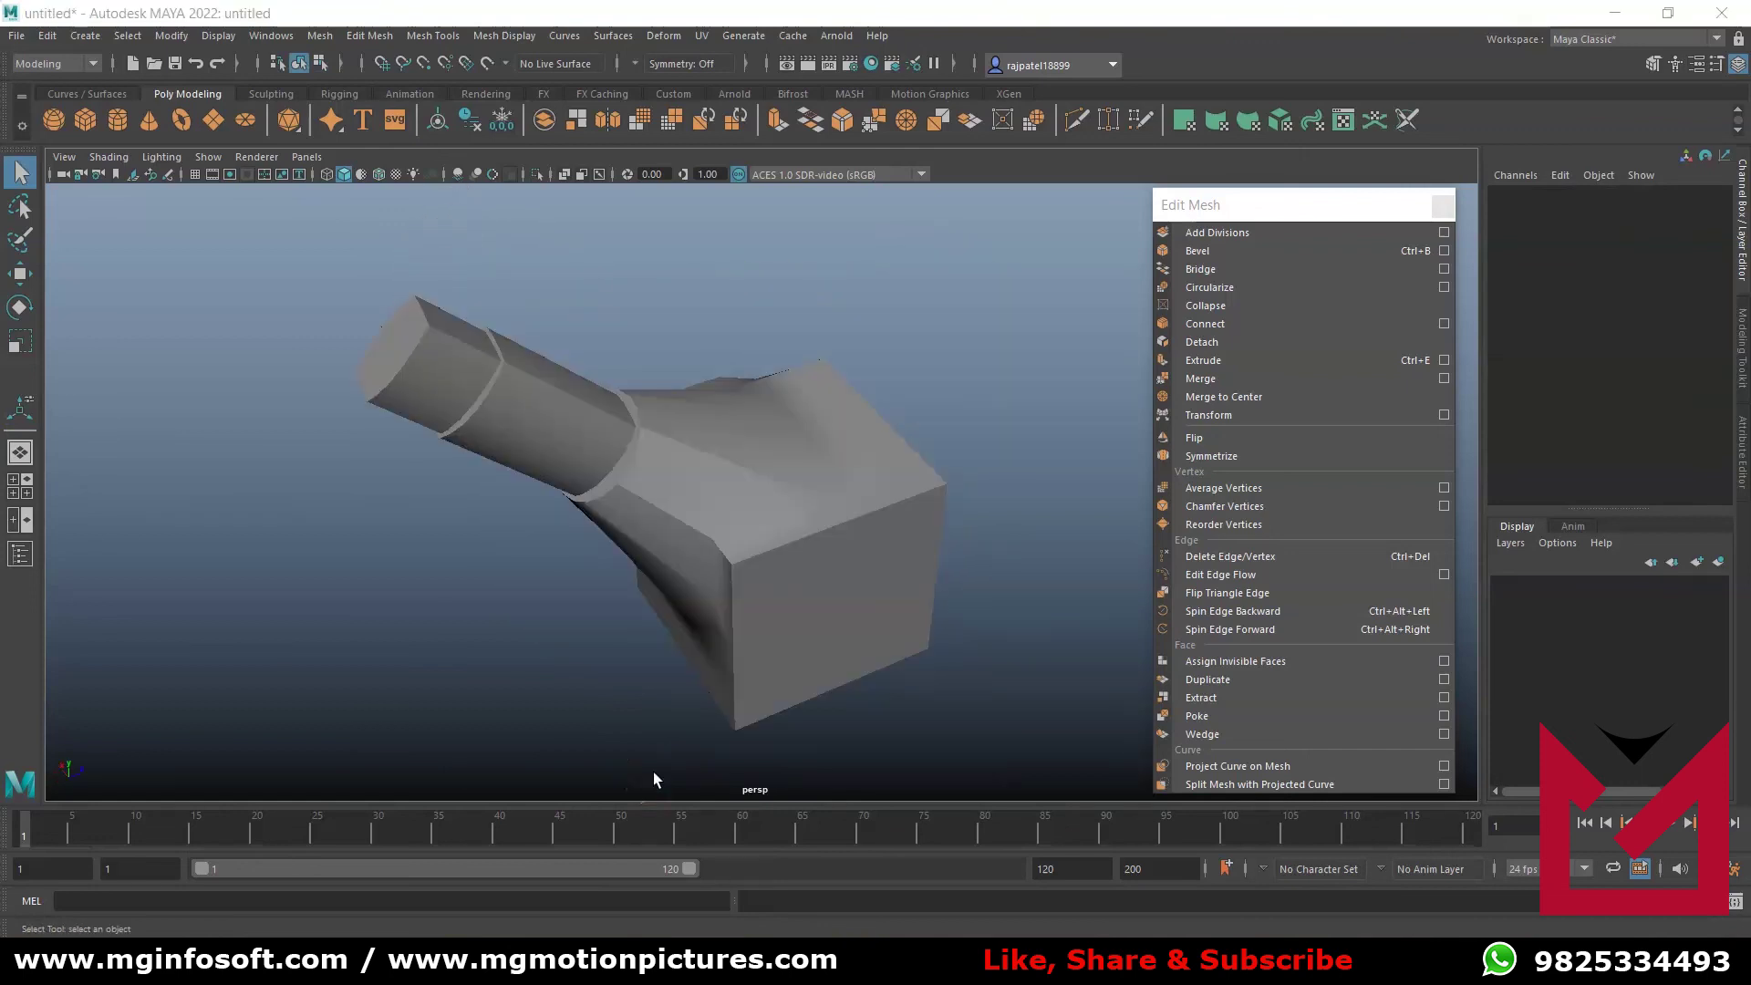